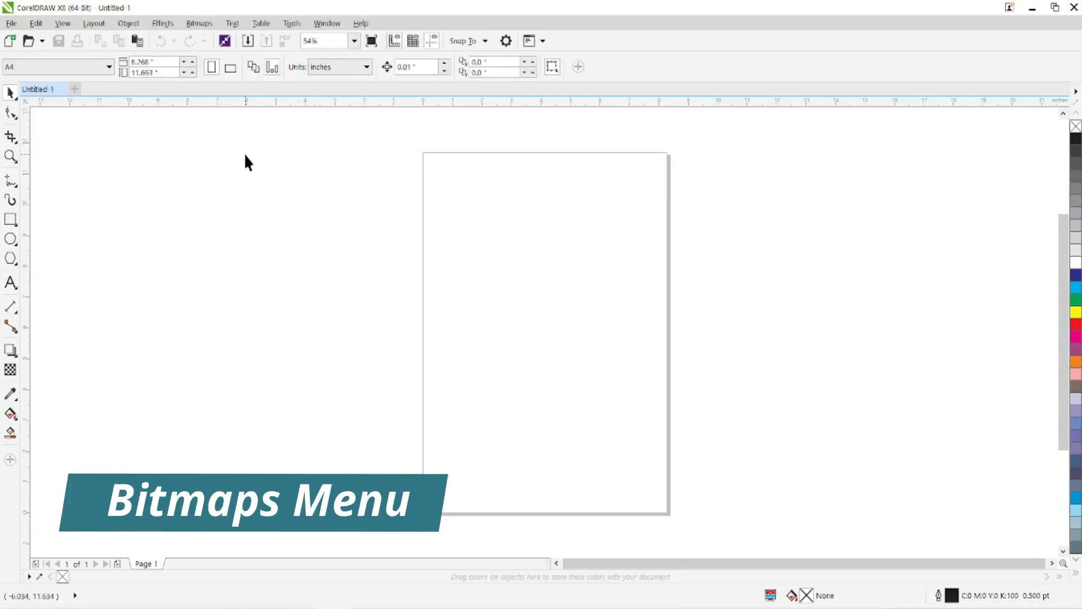
{"action": "left_click", "coordinate": [198, 25]}
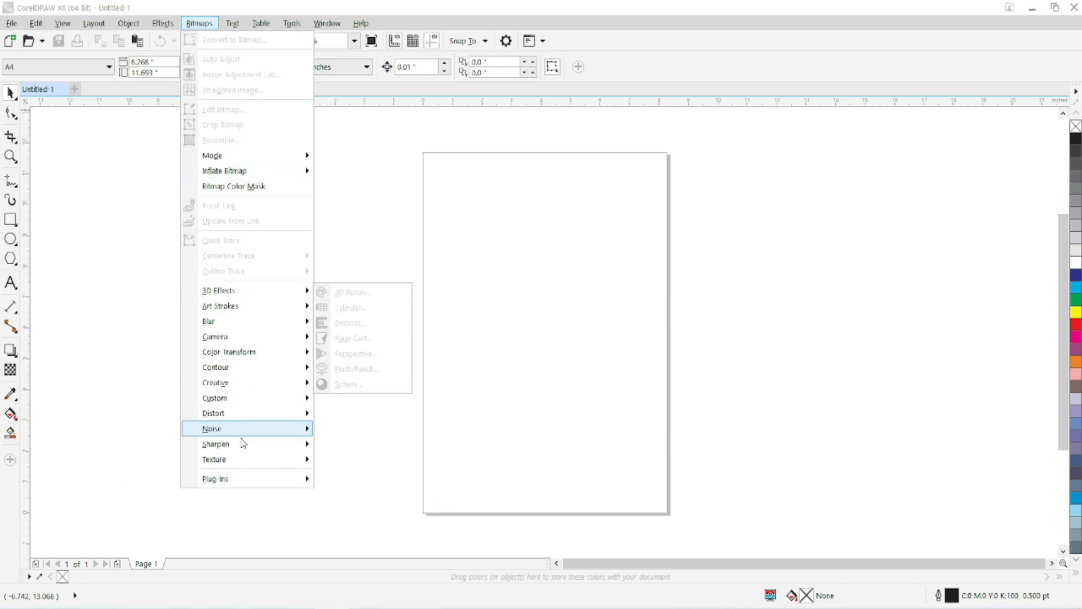
{"action": "left_click", "coordinate": [208, 27]}
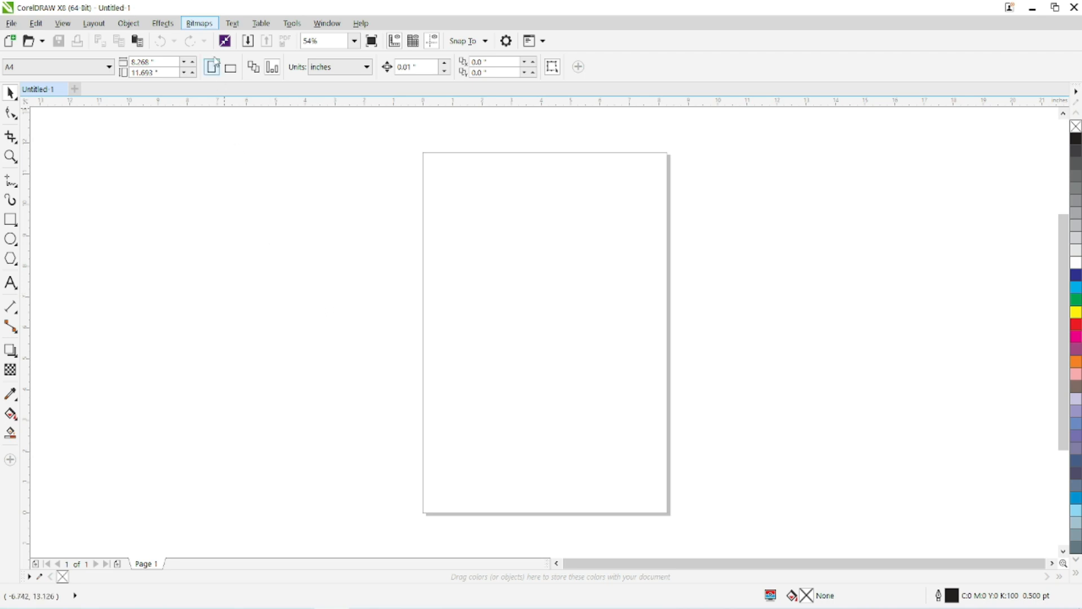
{"action": "left_click", "coordinate": [200, 23]}
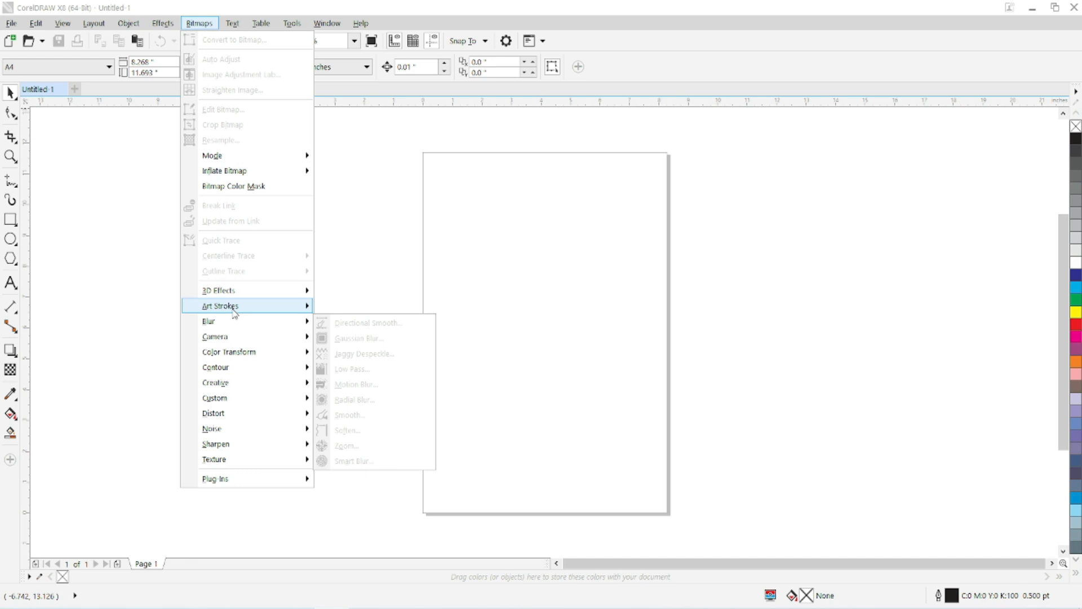
{"action": "left_click", "coordinate": [536, 200]}
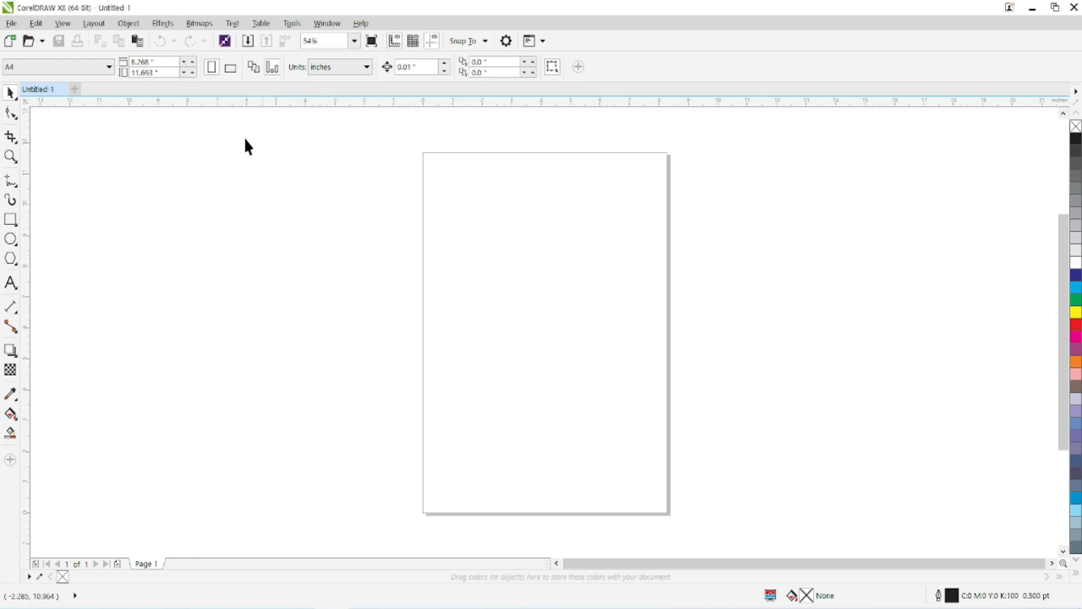
Open the drawing super kashmiri.cdr from the Desktop folder.
{"action": "left_click", "coordinate": [28, 44]}
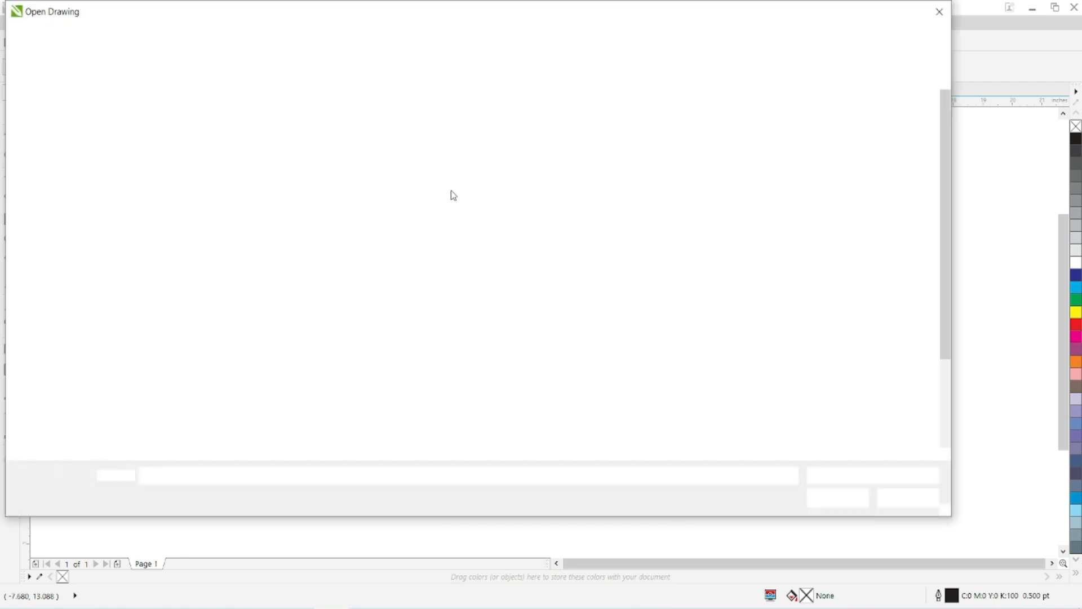
{"action": "scroll", "coordinate": [473, 206], "scroll_direction": "down", "scroll_amount": 2}
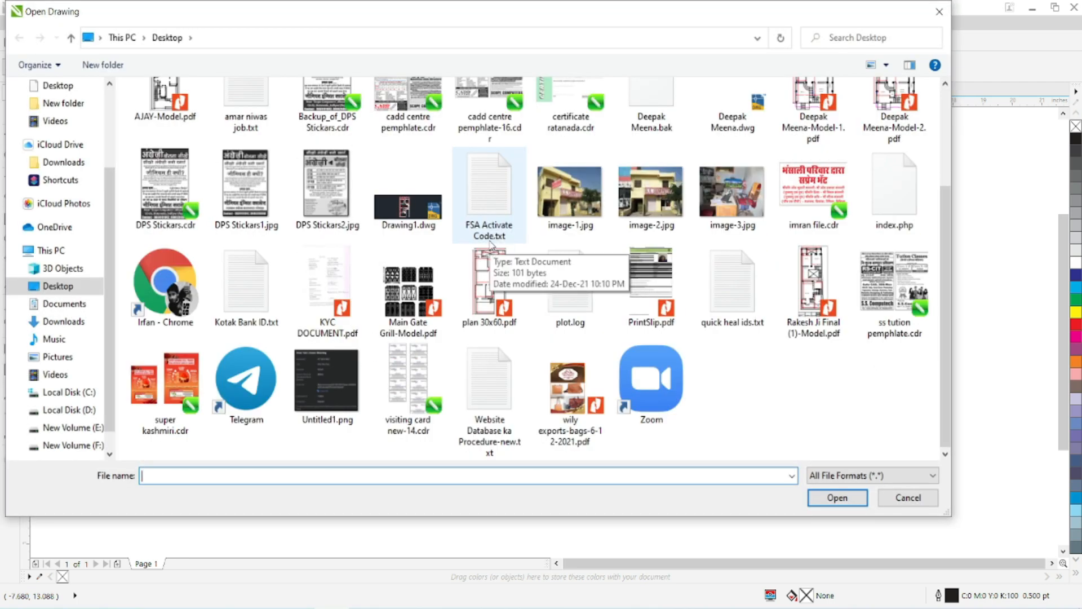
{"action": "left_click", "coordinate": [173, 389]}
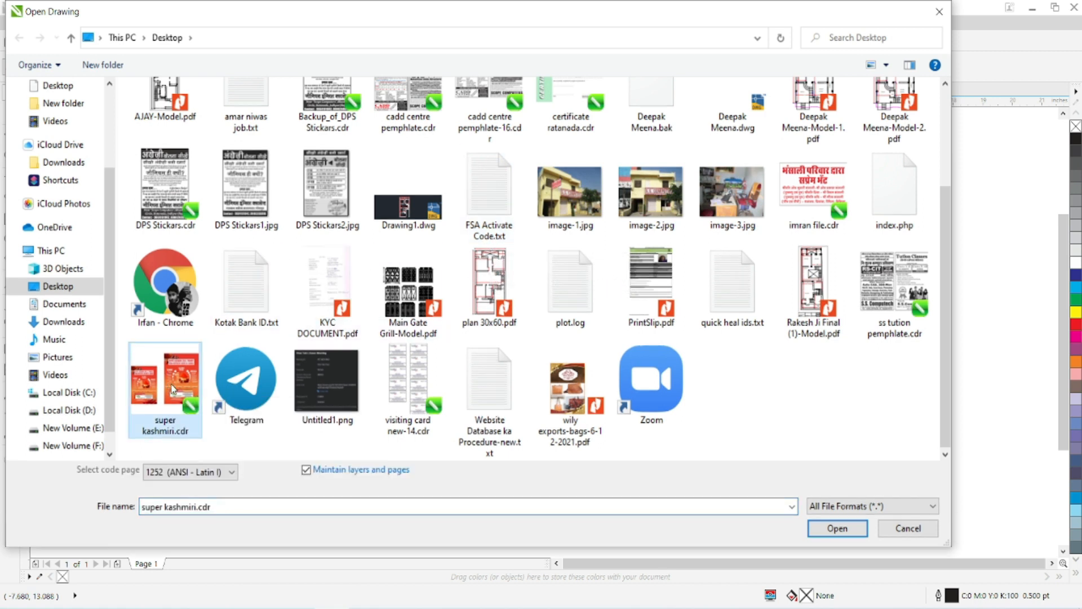
{"action": "double_click", "coordinate": [171, 385]}
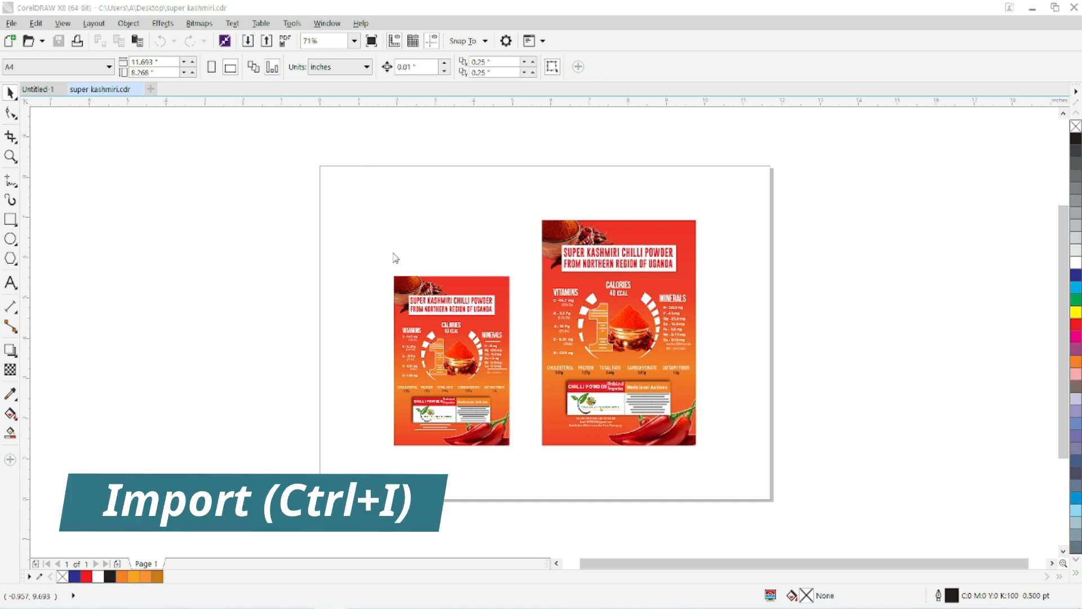
Import image-1.jpg from the Desktop and place it about 3.1 by 2.3 inches in the page's upper-left corner.
{"action": "key", "text": "ctrl+i"}
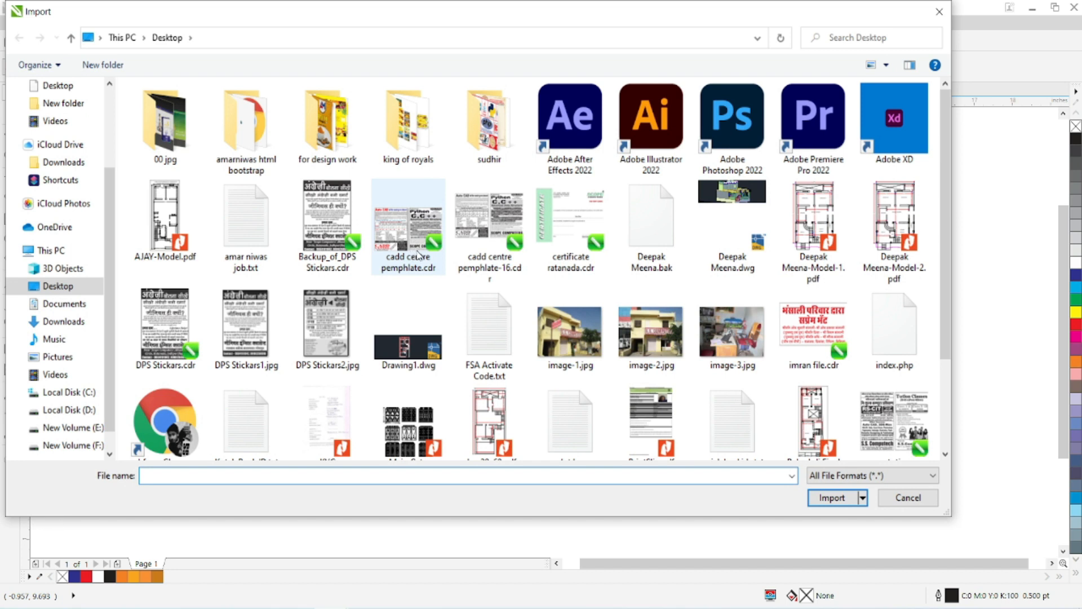
{"action": "scroll", "coordinate": [222, 310], "scroll_direction": "down", "scroll_amount": 2}
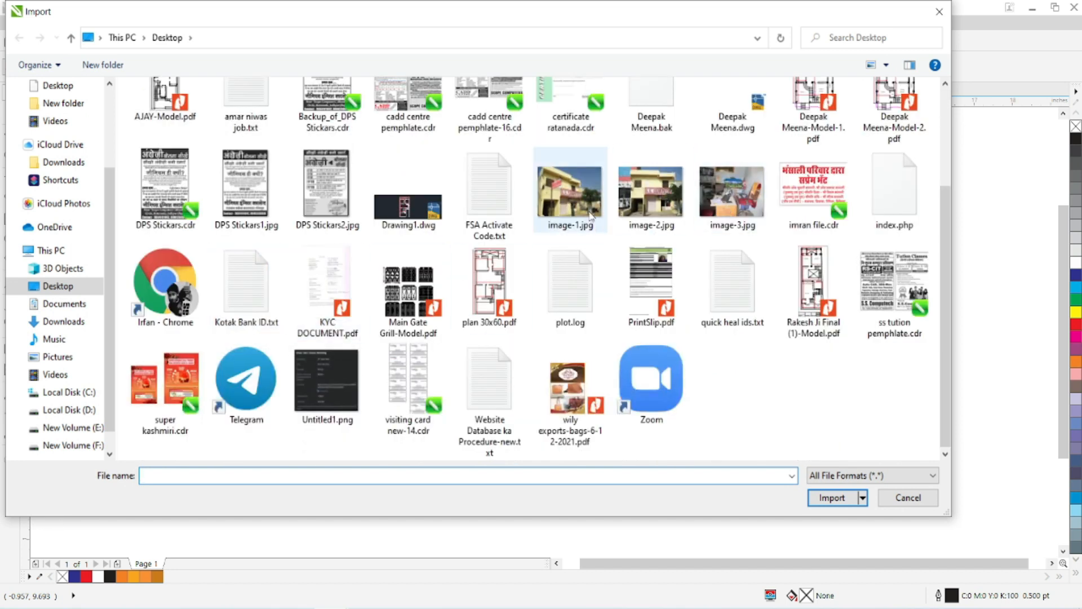
{"action": "left_click", "coordinate": [570, 191]}
{"action": "left_click", "coordinate": [832, 497]}
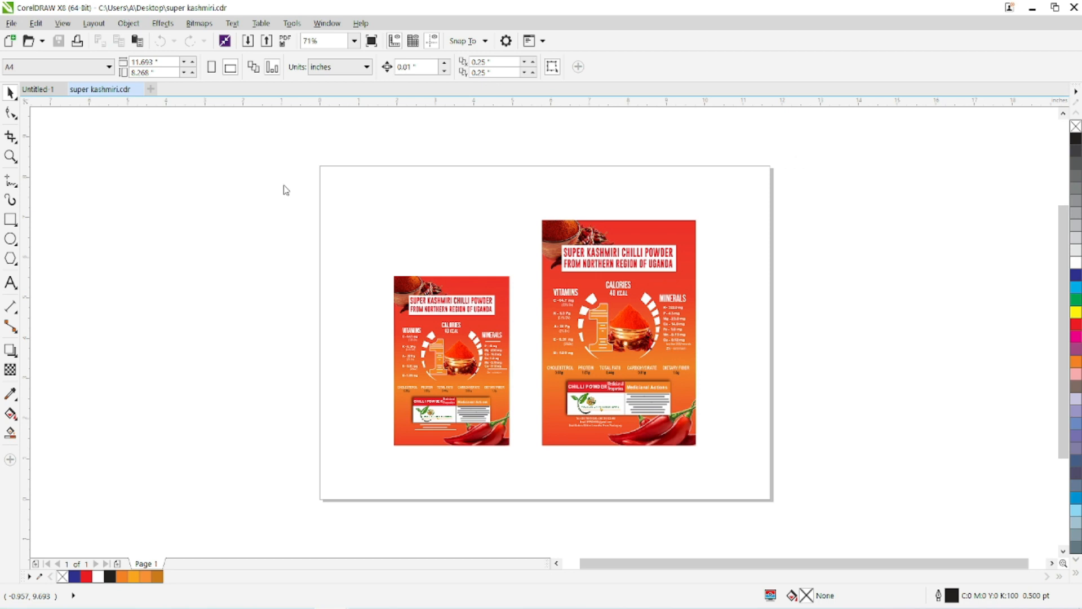
{"action": "left_click_drag", "start_coordinate": [331, 174], "coordinate": [499, 269]}
Ungroup the smaller chilli powder label and select its title and its VITAMINS, CALORIES and MINERALS headings one by one.
{"action": "key", "text": "z"}
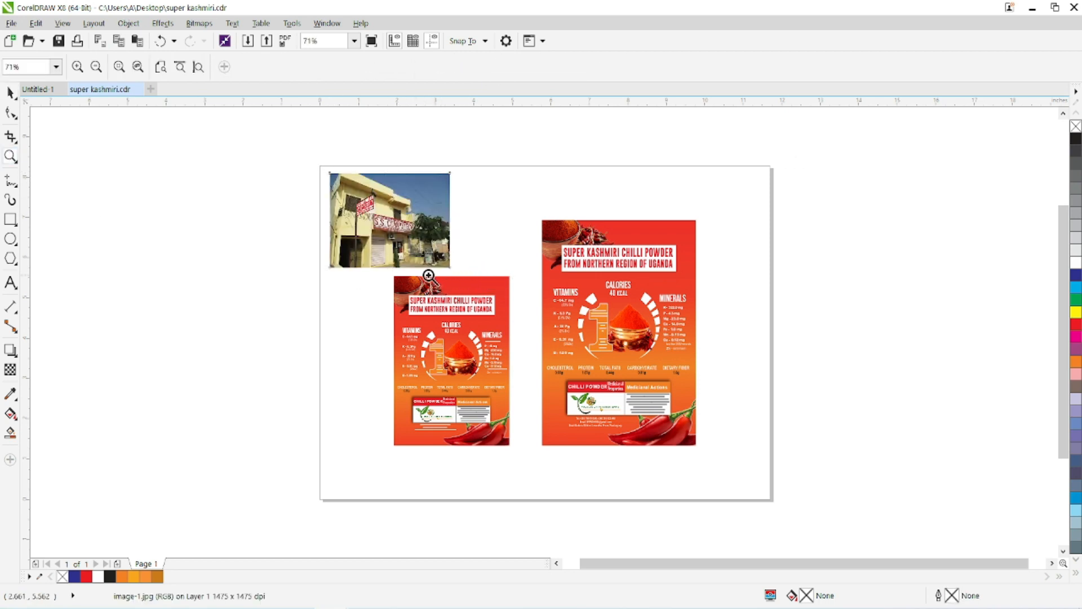
{"action": "left_click_drag", "start_coordinate": [390, 276], "coordinate": [518, 452]}
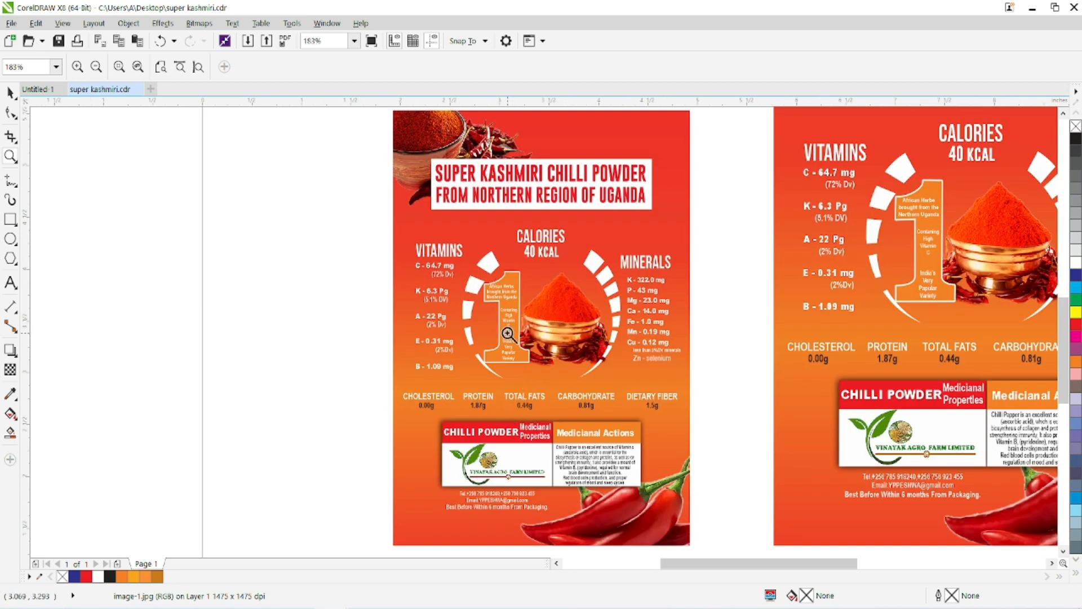
{"action": "left_click", "coordinate": [10, 92]}
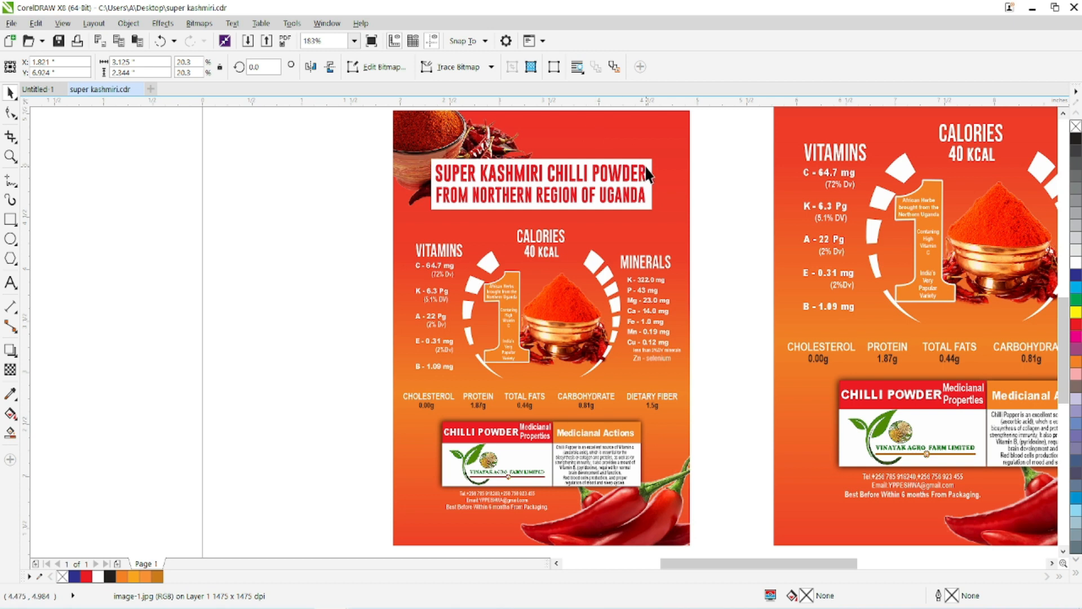
{"action": "left_click", "coordinate": [602, 189]}
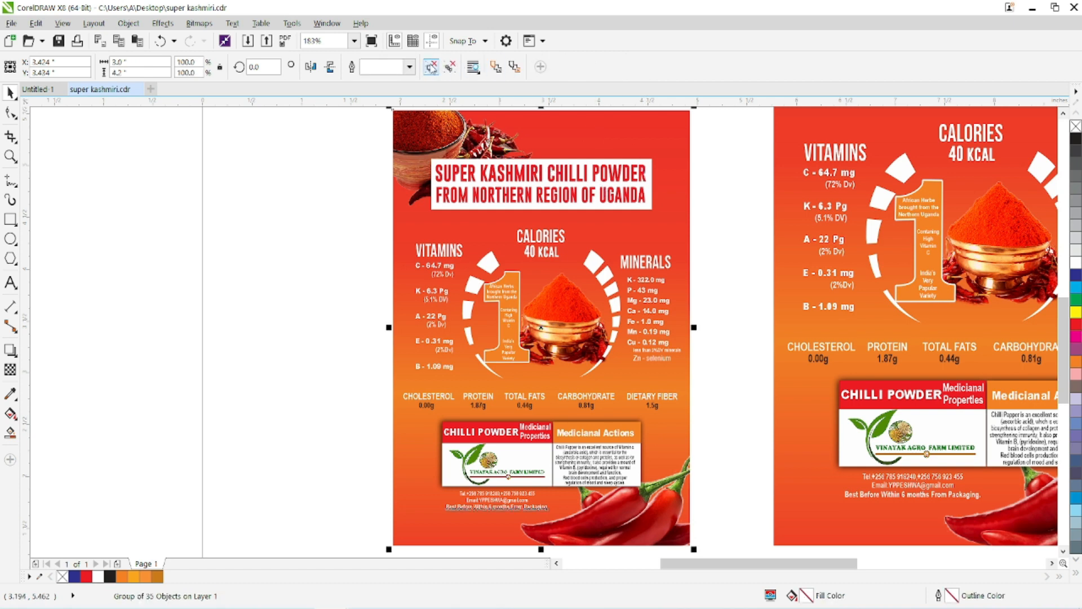
{"action": "left_click", "coordinate": [455, 175], "text": "ctrl"}
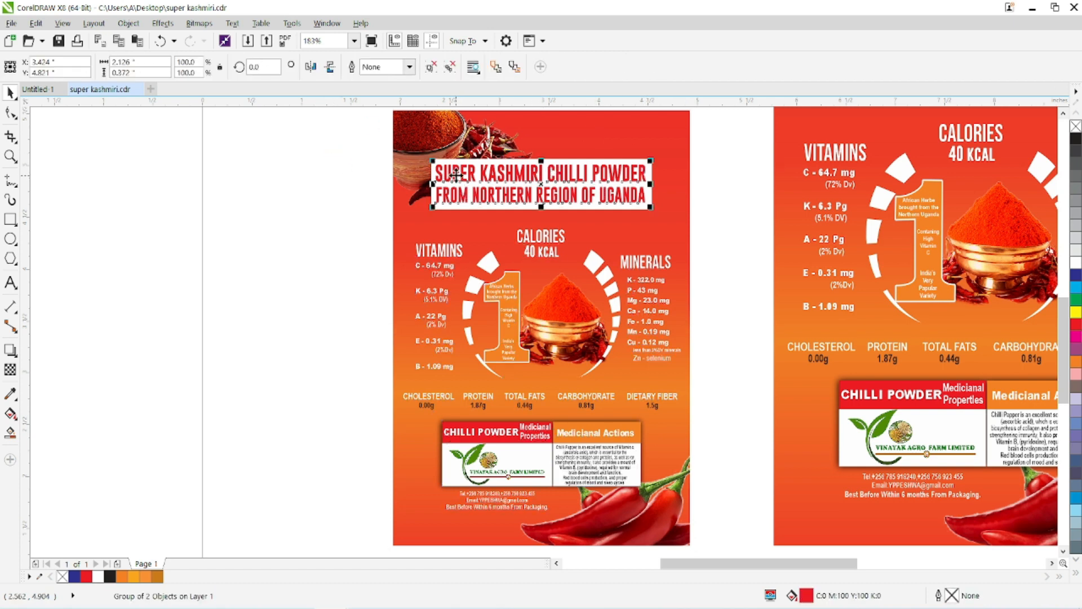
{"action": "left_click", "coordinate": [449, 249]}
{"action": "left_click", "coordinate": [543, 239]}
{"action": "left_click", "coordinate": [658, 264]}
Select all objects of the smaller chilli powder label and group them again.
{"action": "scroll", "coordinate": [496, 216], "scroll_direction": "down", "scroll_amount": 2}
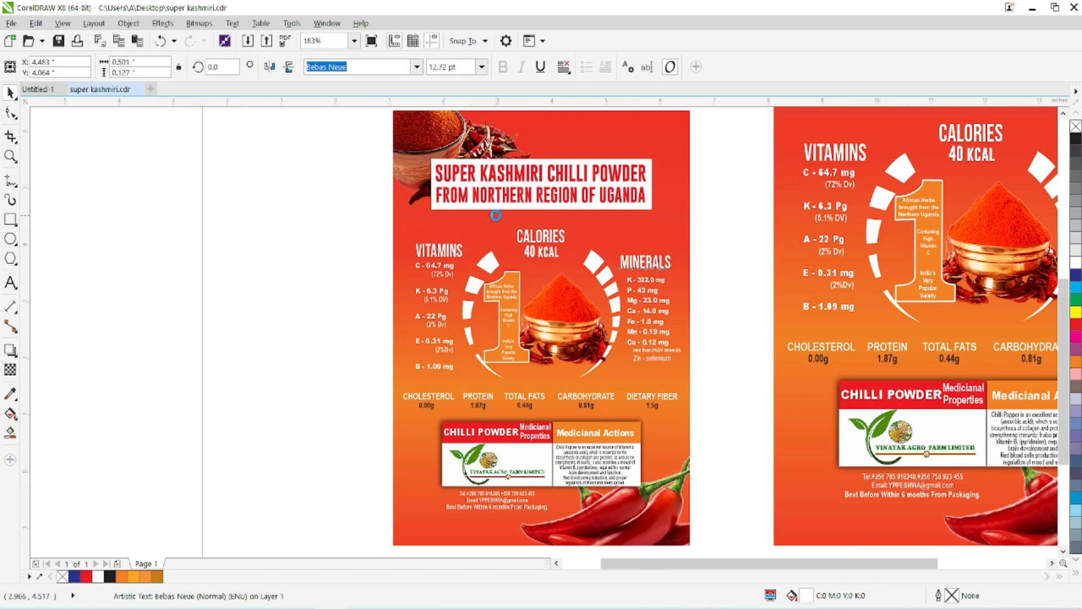
{"action": "left_click_drag", "start_coordinate": [437, 153], "coordinate": [604, 398]}
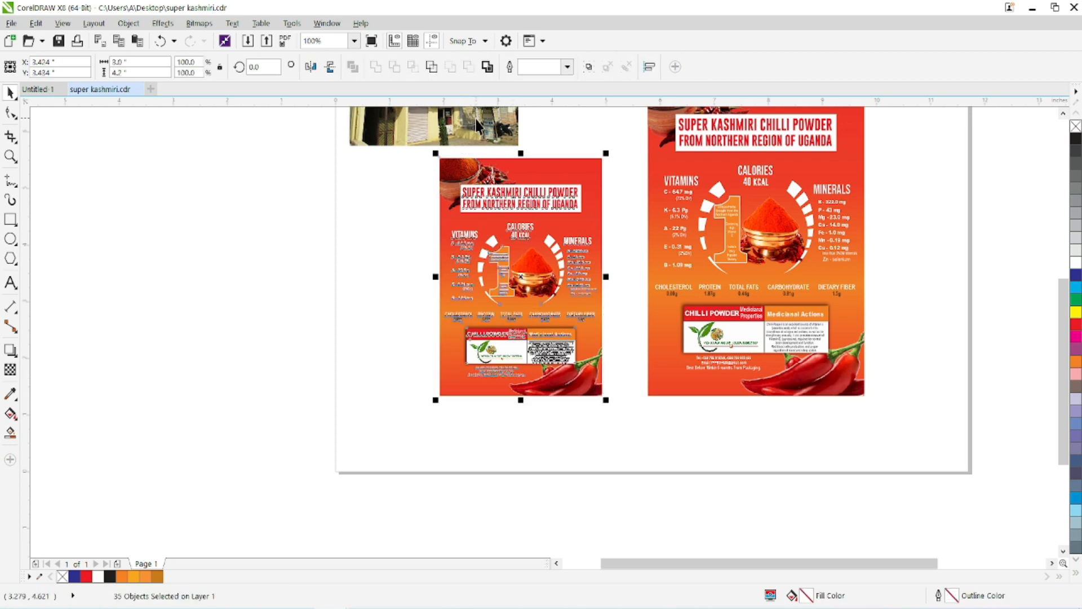
{"action": "left_click", "coordinate": [589, 66]}
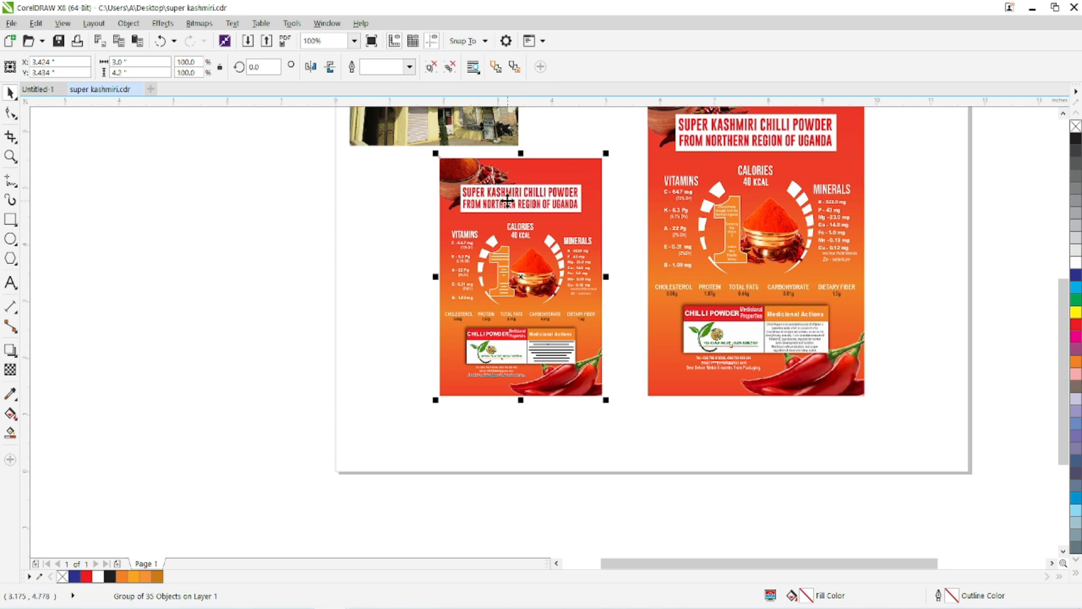
Convert the grouped smaller label to a bitmap at 300 dpi in CMYK Color (32-bit), with anti-aliasing and transparent background on.
{"action": "scroll", "coordinate": [502, 200], "scroll_direction": "up", "scroll_amount": 2}
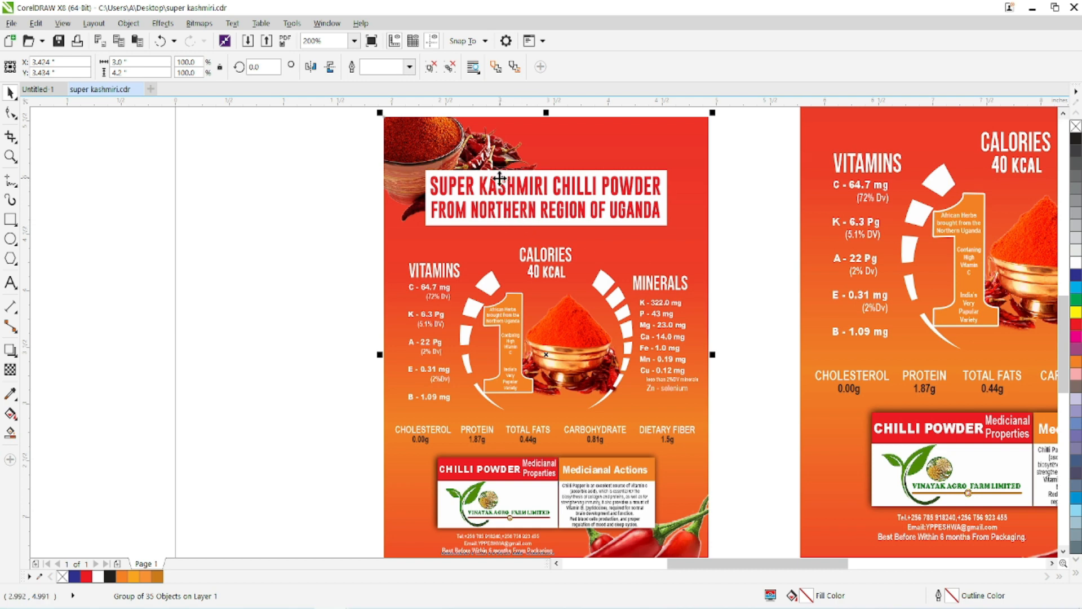
{"action": "left_click", "coordinate": [200, 23]}
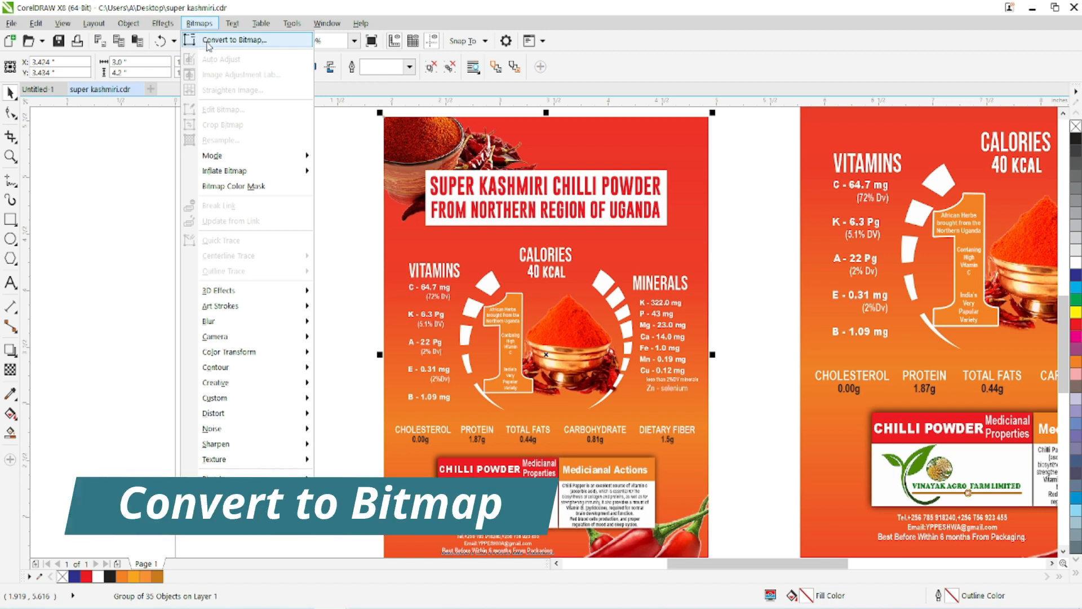
{"action": "left_click", "coordinate": [209, 42]}
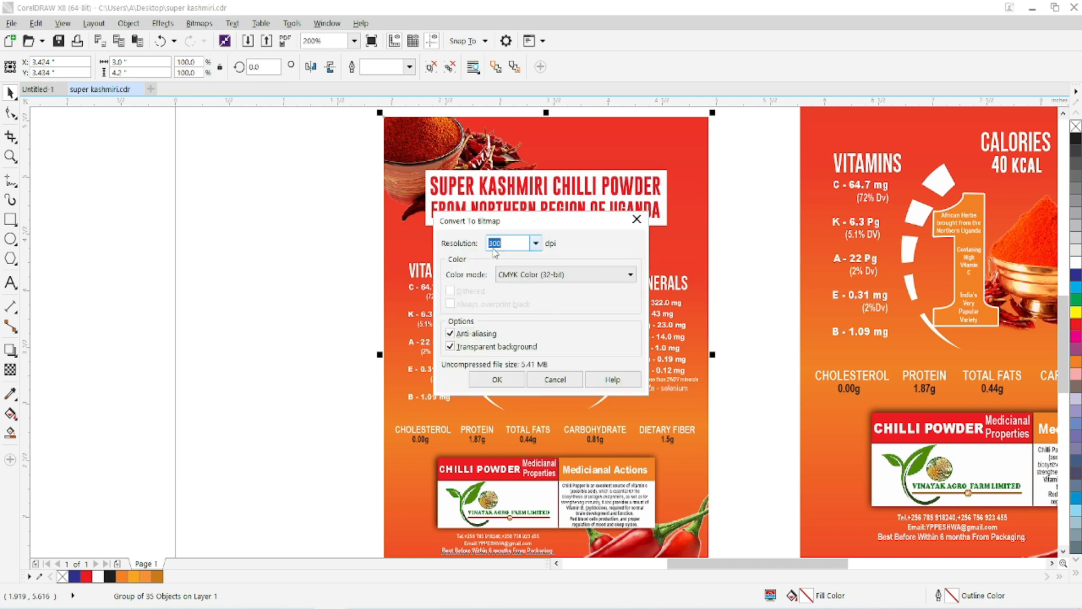
{"action": "left_click", "coordinate": [535, 244]}
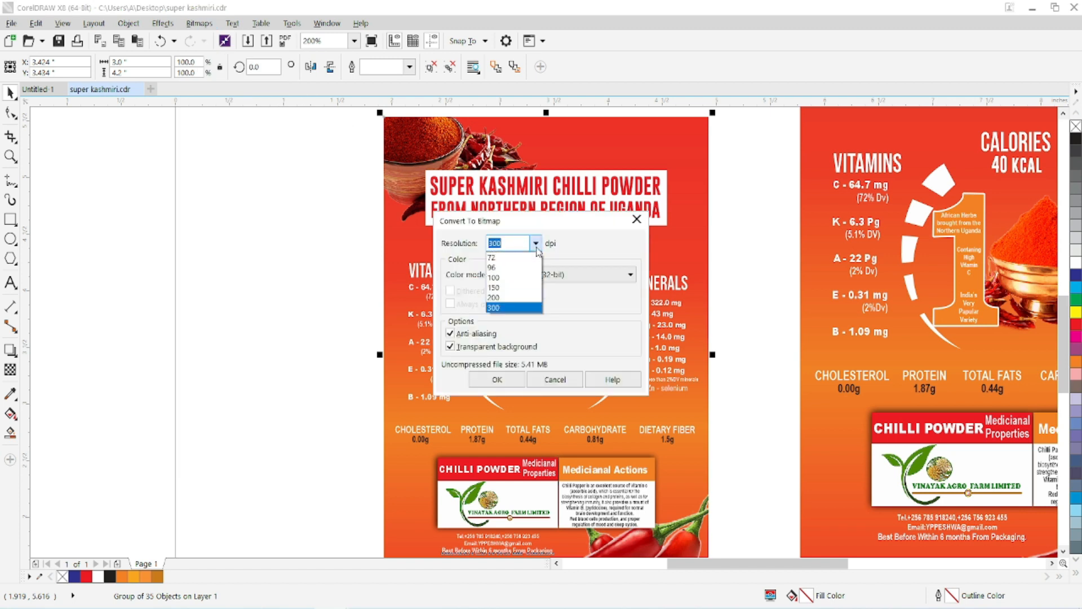
{"action": "left_click", "coordinate": [537, 248]}
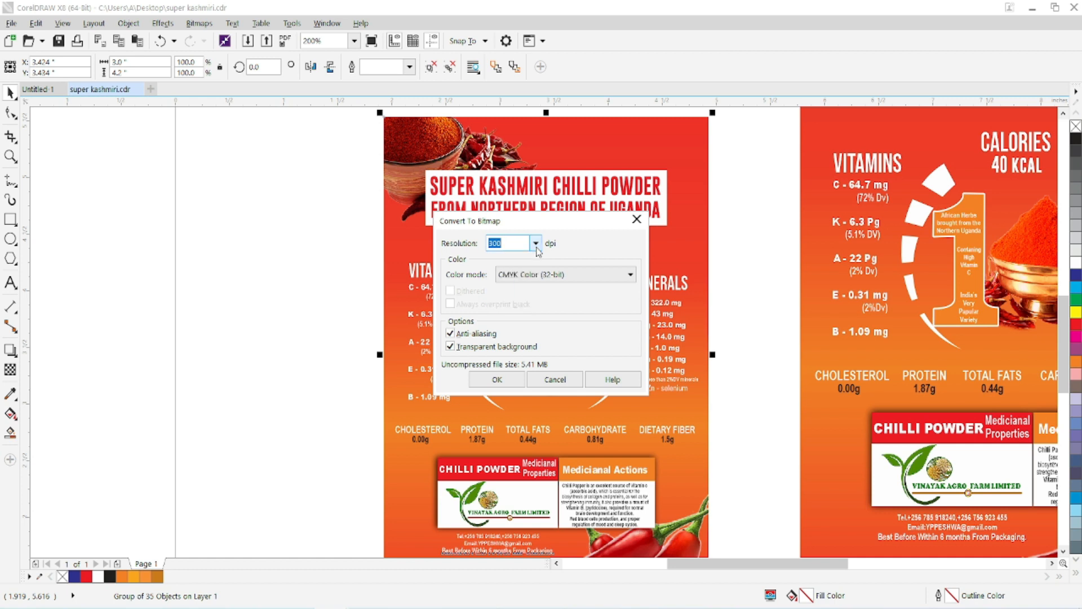
{"action": "left_click", "coordinate": [560, 277]}
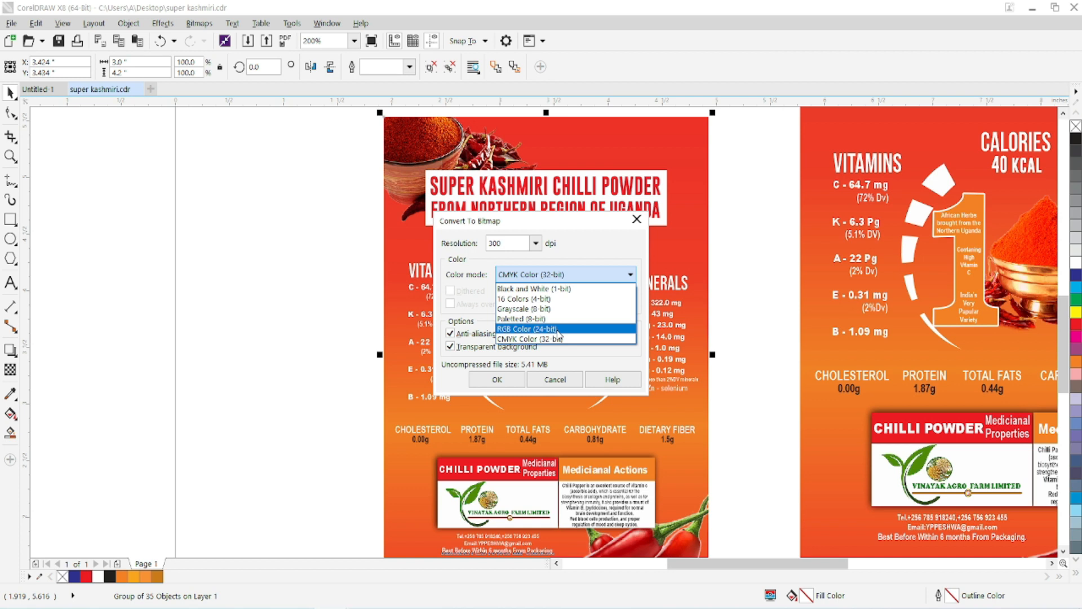
{"action": "left_click", "coordinate": [541, 339]}
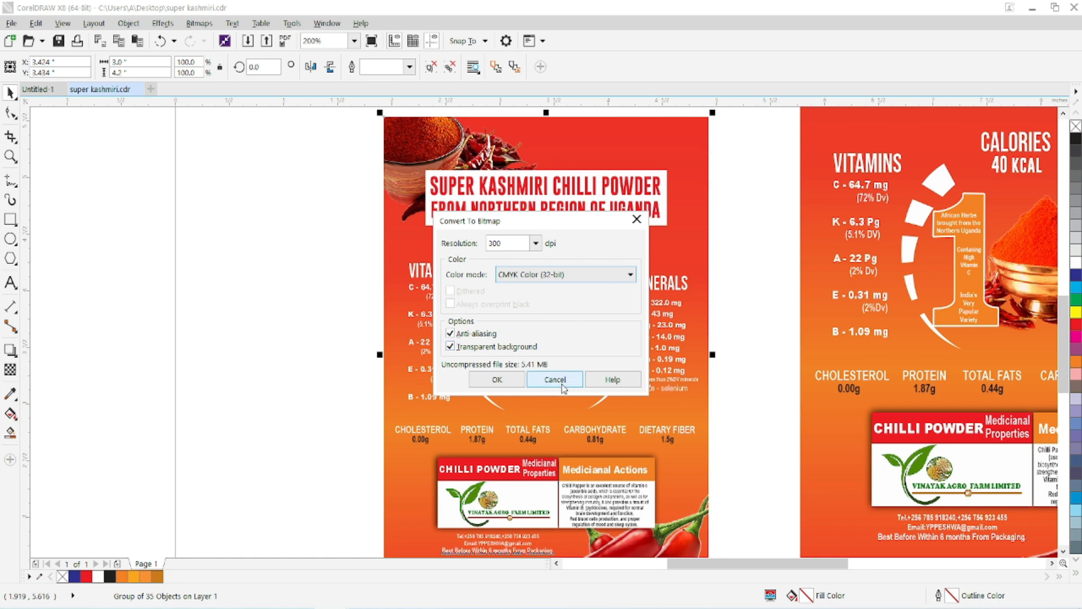
{"action": "left_click", "coordinate": [497, 380]}
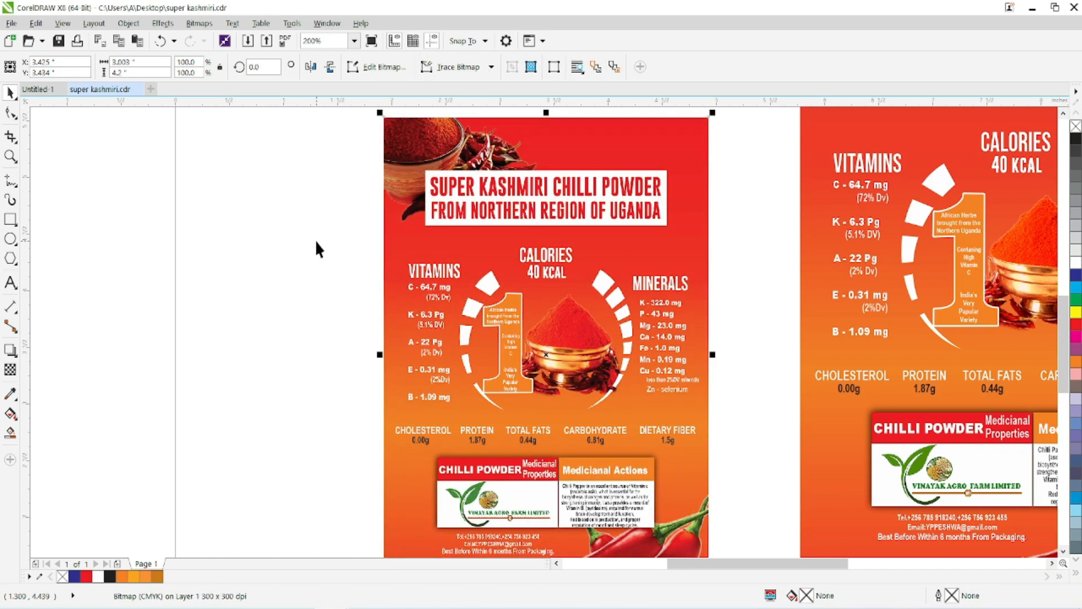
Examine the letter edges of the VITAMINS heading in the converted bitmap label at high magnification.
{"action": "scroll", "coordinate": [424, 264], "scroll_direction": "up", "scroll_amount": 2}
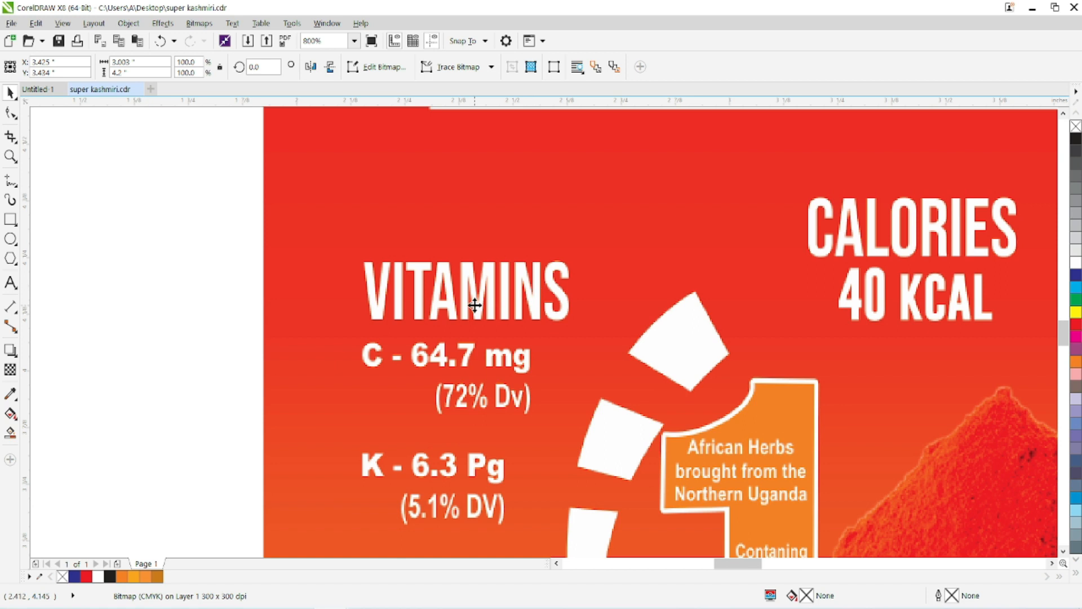
{"action": "scroll", "coordinate": [376, 300], "scroll_direction": "down", "scroll_amount": 2}
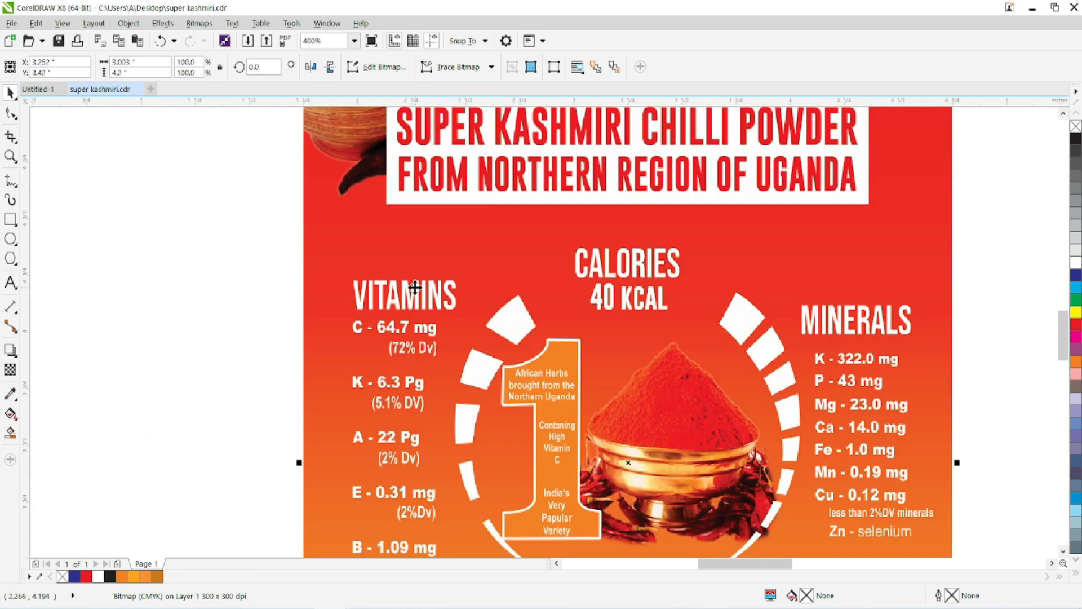
{"action": "scroll", "coordinate": [387, 295], "scroll_direction": "up", "scroll_amount": 3}
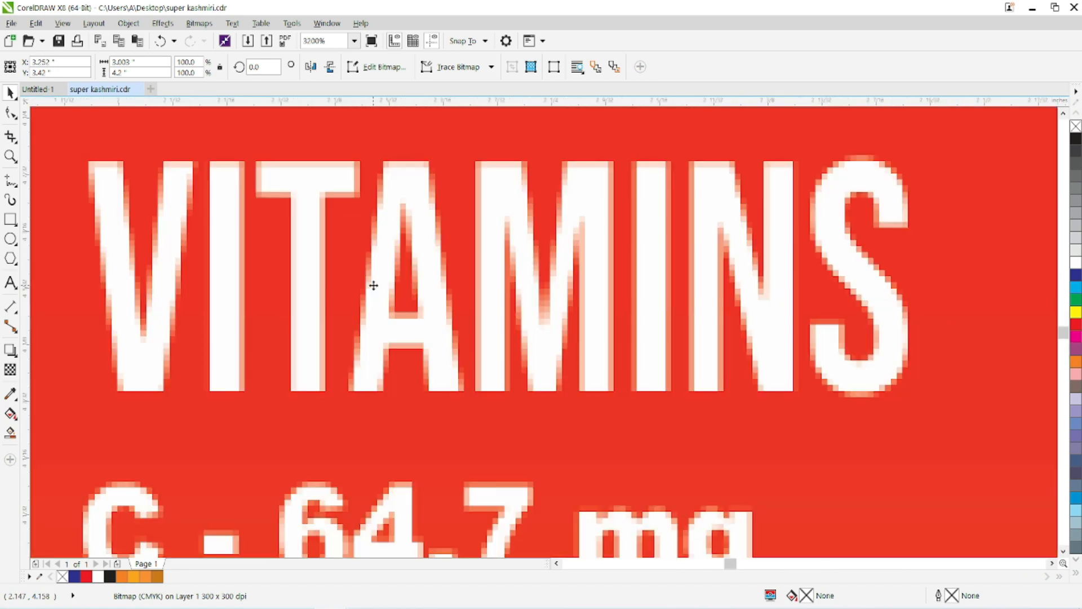
{"action": "scroll", "coordinate": [382, 174], "scroll_direction": "up", "scroll_amount": 2}
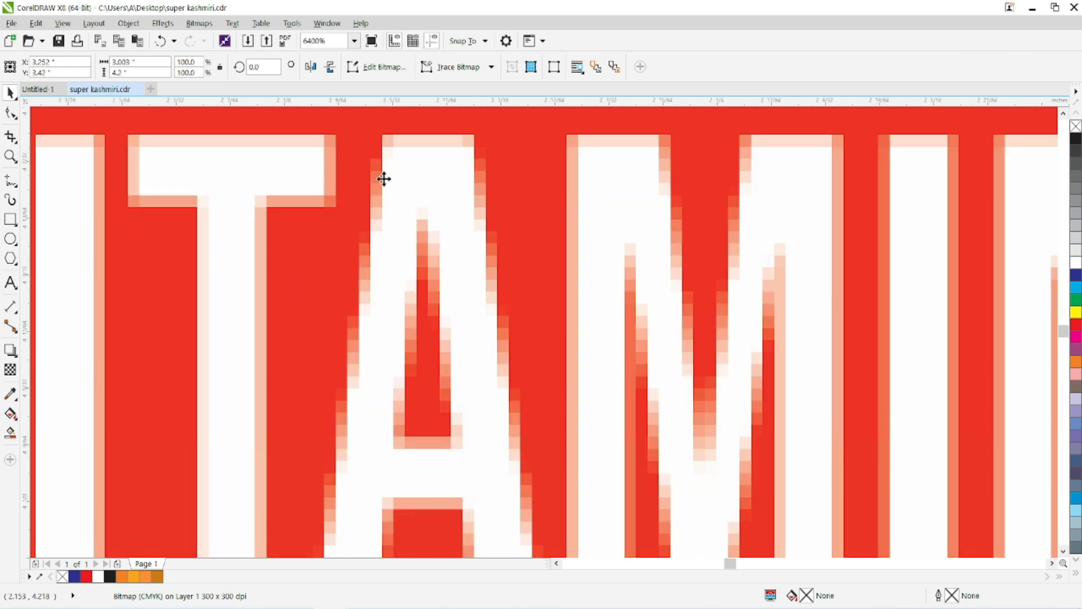
{"action": "scroll", "coordinate": [350, 395], "scroll_direction": "down", "scroll_amount": 1}
{"action": "scroll", "coordinate": [349, 394], "scroll_direction": "down", "scroll_amount": 5}
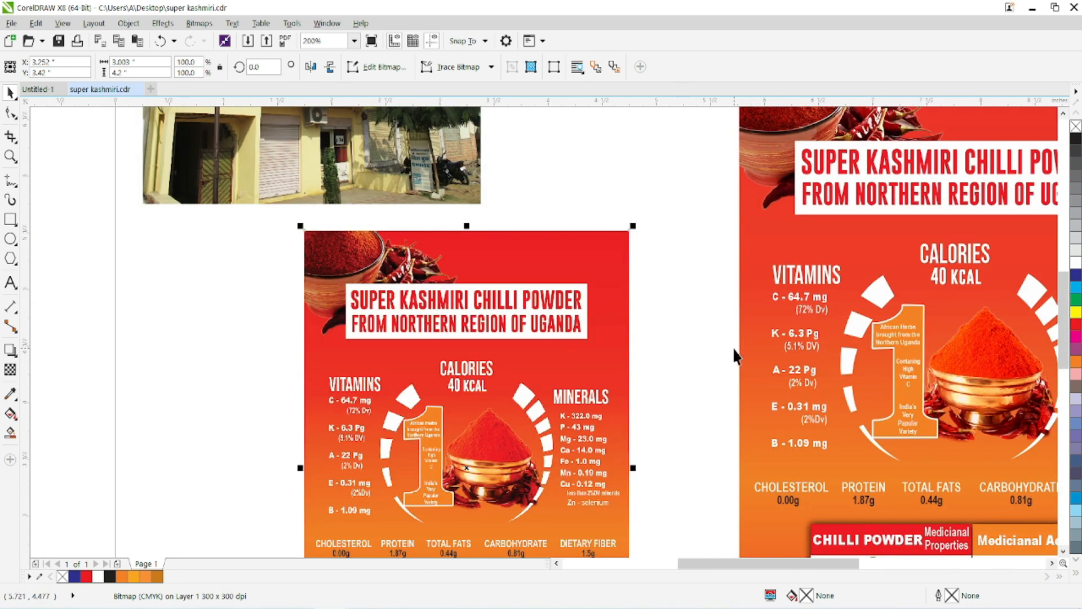
Examine the VITAMINS heading in the larger, unconverted label at high magnification for comparison with the bitmap.
{"action": "left_click_drag", "start_coordinate": [734, 357], "coordinate": [507, 354]}
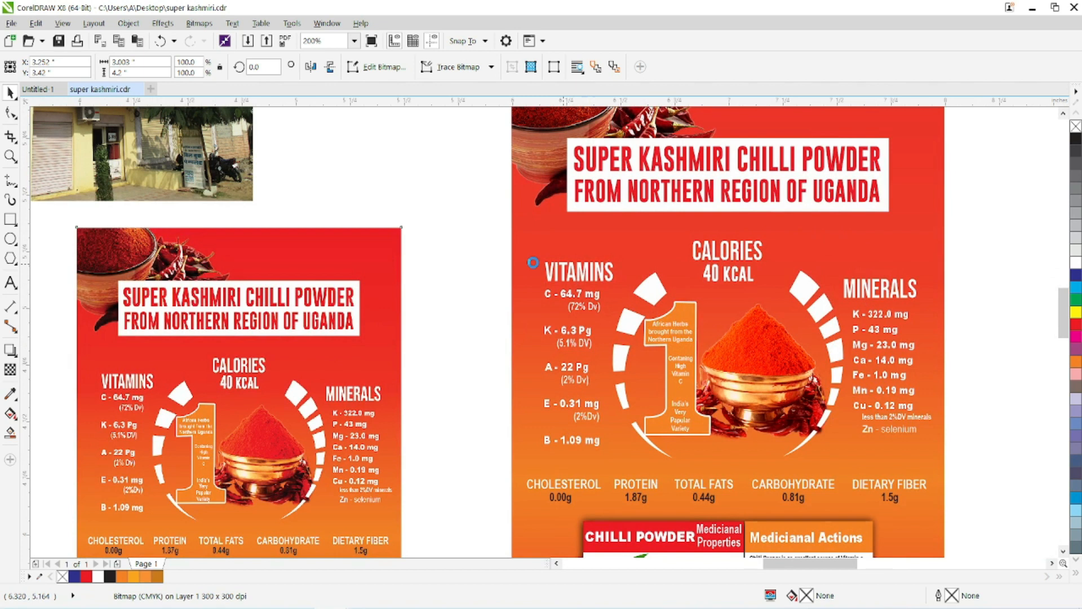
{"action": "scroll", "coordinate": [550, 266], "scroll_direction": "up", "scroll_amount": 5}
{"action": "scroll", "coordinate": [561, 281], "scroll_direction": "up", "scroll_amount": 1}
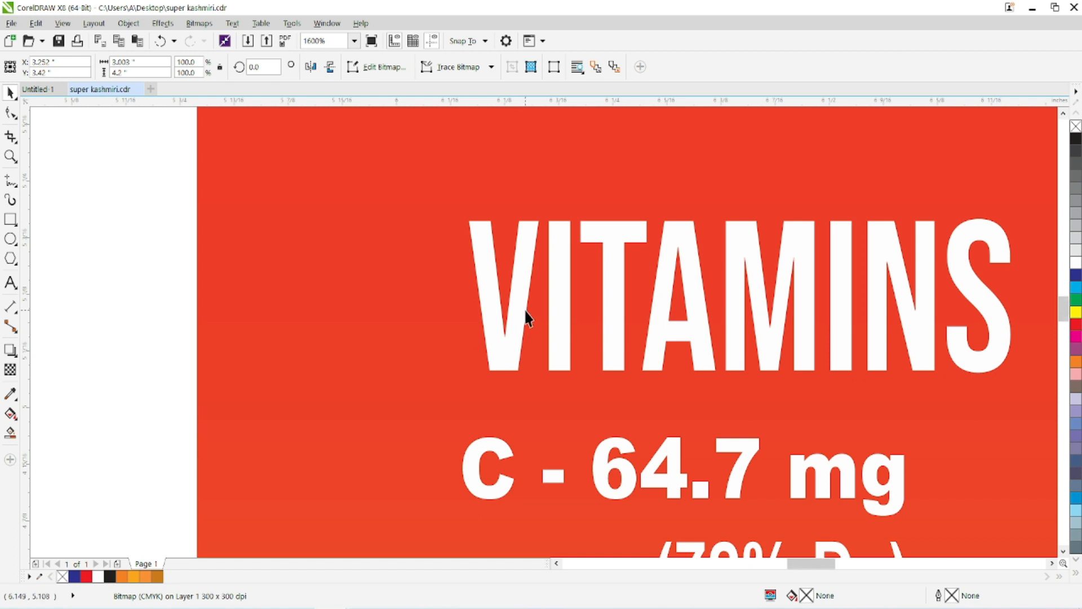
{"action": "scroll", "coordinate": [527, 318], "scroll_direction": "down", "scroll_amount": 2}
{"action": "scroll", "coordinate": [546, 330], "scroll_direction": "down", "scroll_amount": 3}
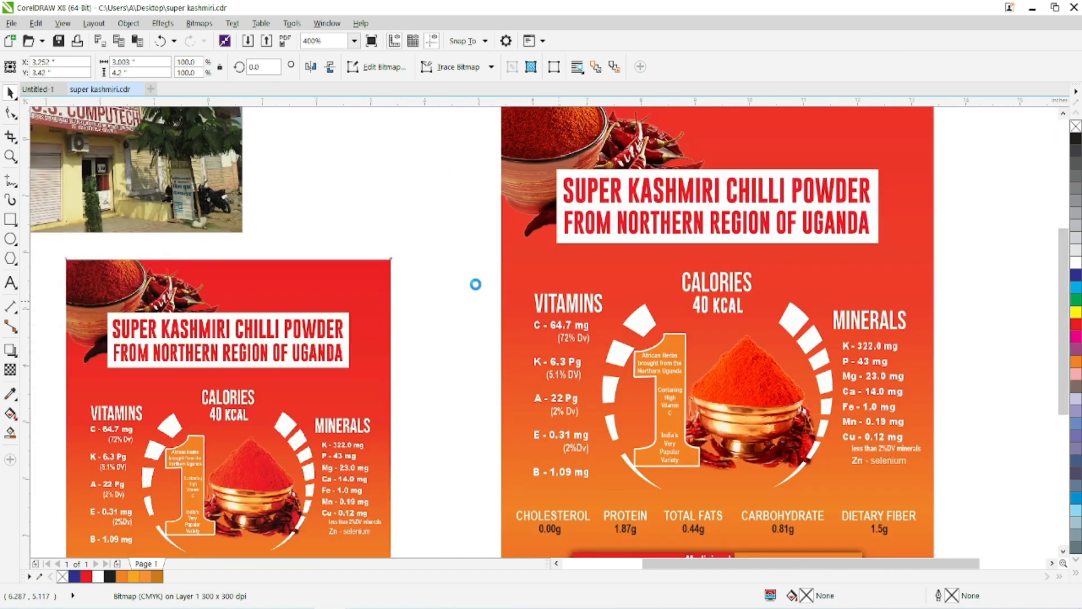
Compare the larger vector label with the smaller bitmap label, examining the chilli powder bowl and lettering at different magnifications.
{"action": "scroll", "coordinate": [554, 313], "scroll_direction": "up", "scroll_amount": 2}
{"action": "scroll", "coordinate": [553, 313], "scroll_direction": "up", "scroll_amount": 4}
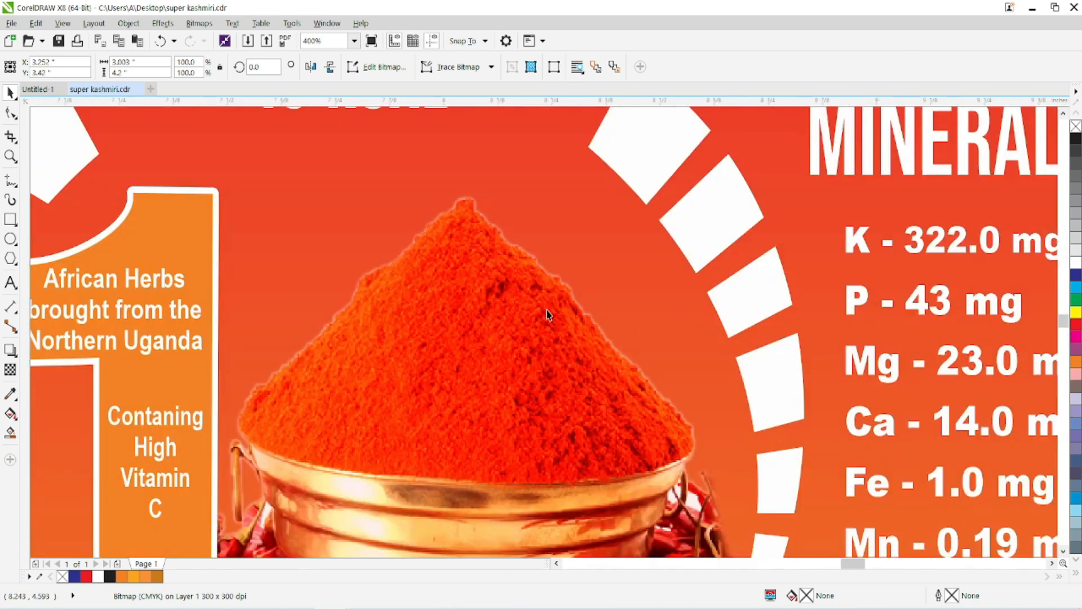
{"action": "scroll", "coordinate": [549, 317], "scroll_direction": "down", "scroll_amount": 4}
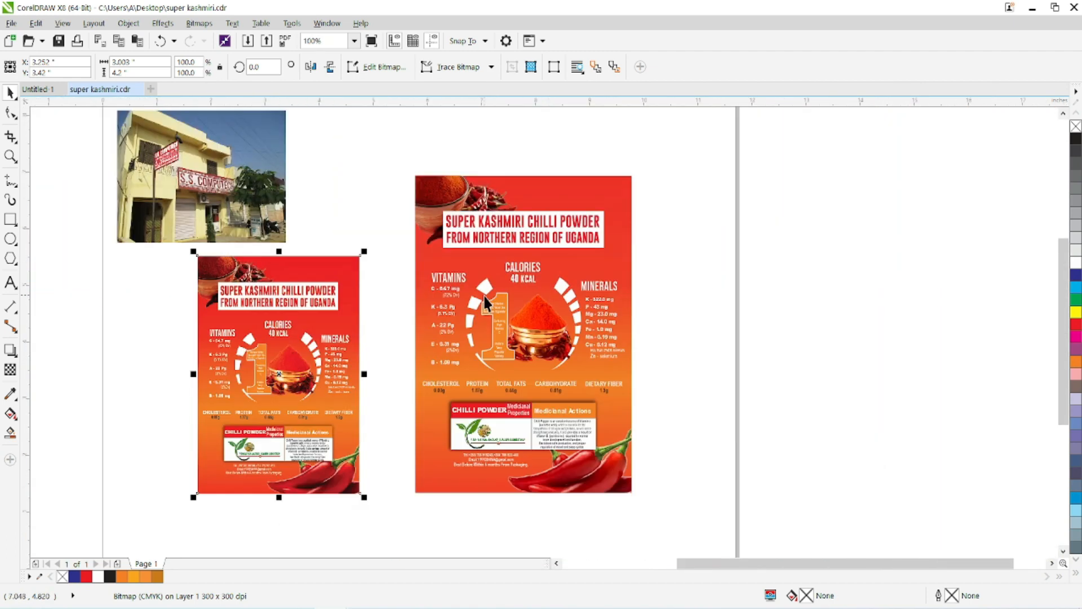
{"action": "left_click_drag", "start_coordinate": [485, 296], "coordinate": [600, 313]}
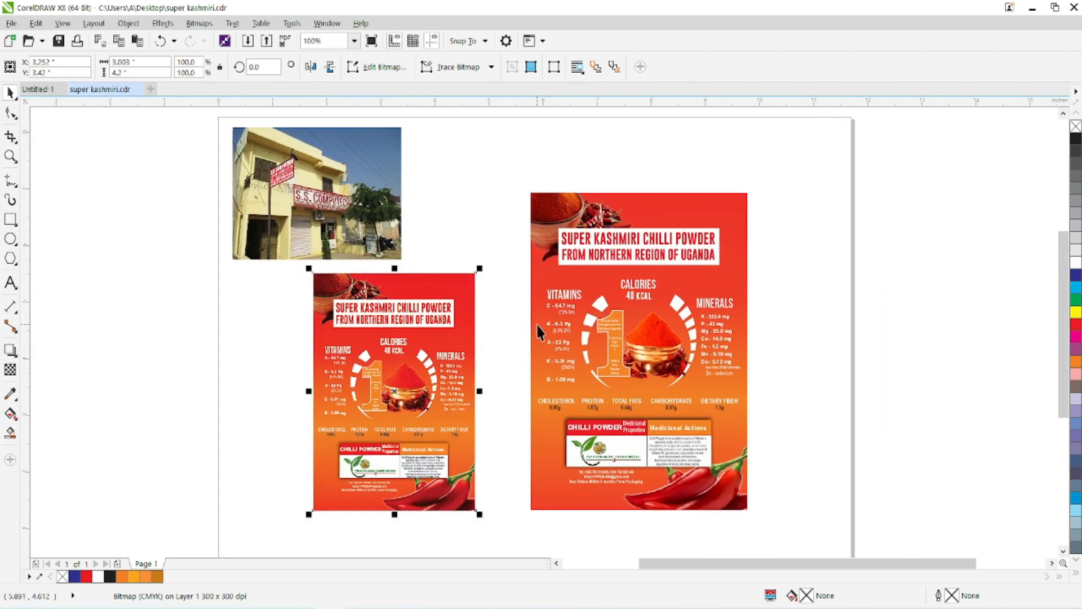
{"action": "scroll", "coordinate": [538, 325], "scroll_direction": "up", "scroll_amount": 1}
{"action": "left_click_drag", "start_coordinate": [458, 320], "coordinate": [579, 296]}
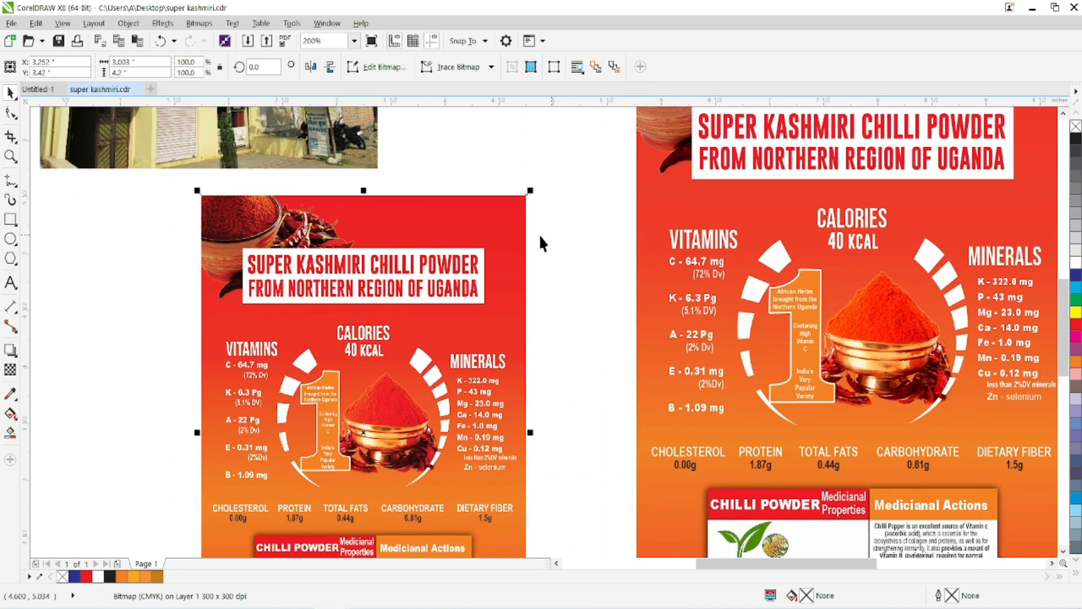
{"action": "left_click_drag", "start_coordinate": [305, 227], "coordinate": [489, 425]}
{"action": "scroll", "coordinate": [489, 426], "scroll_direction": "down", "scroll_amount": 1}
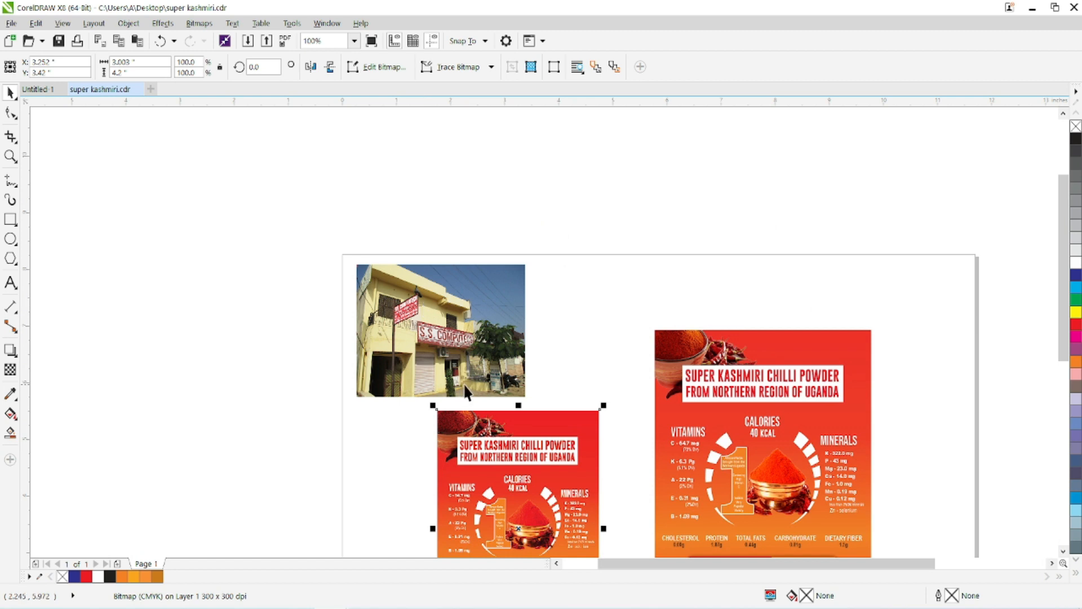
{"action": "left_click_drag", "start_coordinate": [442, 357], "coordinate": [389, 217]}
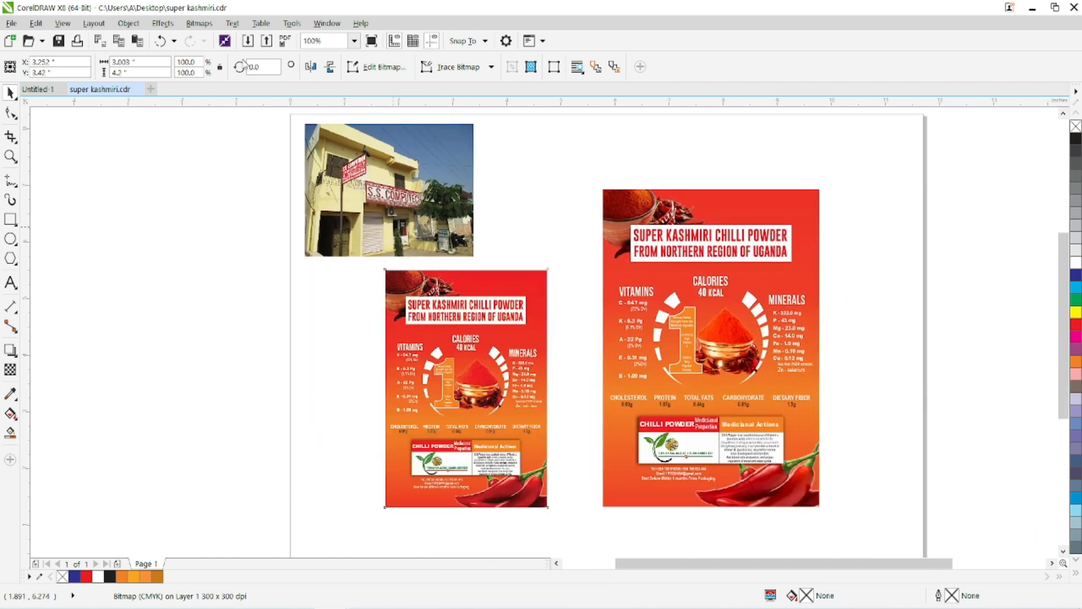
Apply Auto Adjust to the storefront photo and inspect the result up close.
{"action": "left_click", "coordinate": [198, 24]}
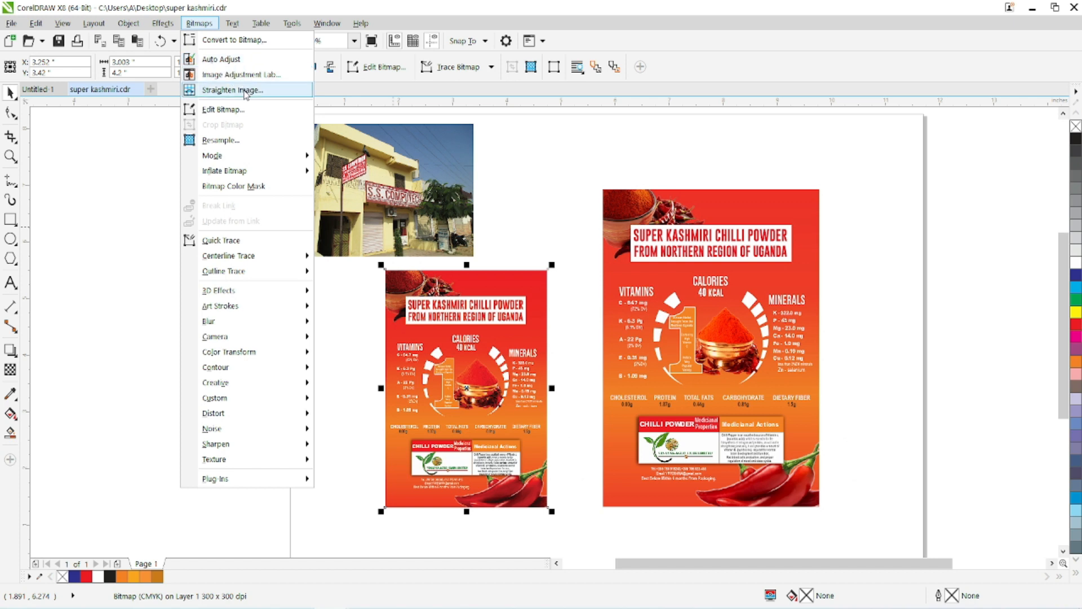
{"action": "key", "text": "Escape"}
{"action": "scroll", "coordinate": [375, 136], "scroll_direction": "up", "scroll_amount": 2}
{"action": "left_click", "coordinate": [359, 133]}
{"action": "left_click", "coordinate": [199, 23]}
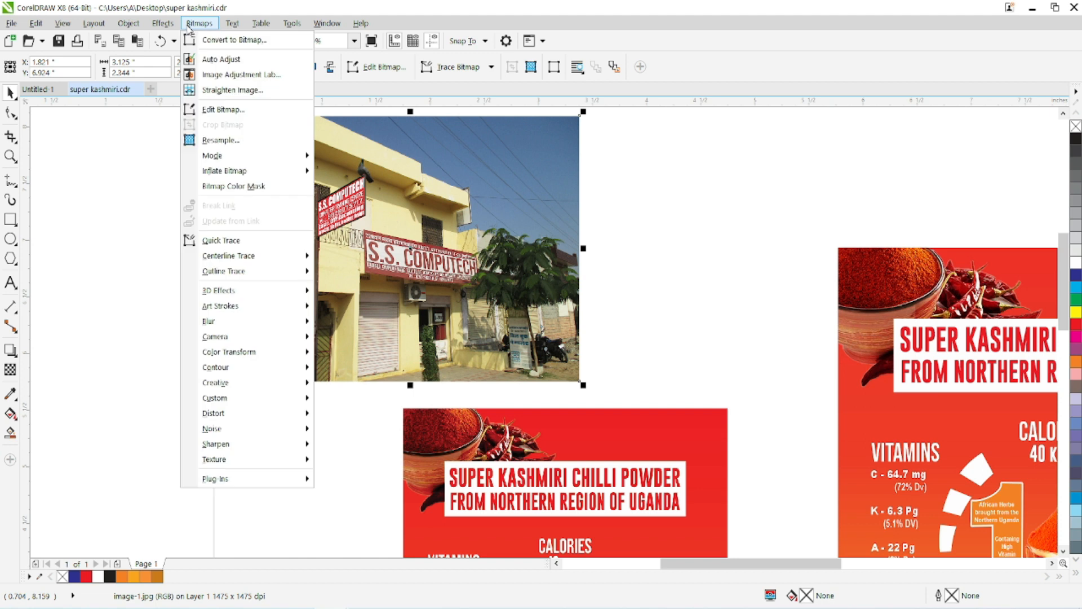
{"action": "left_click", "coordinate": [199, 60]}
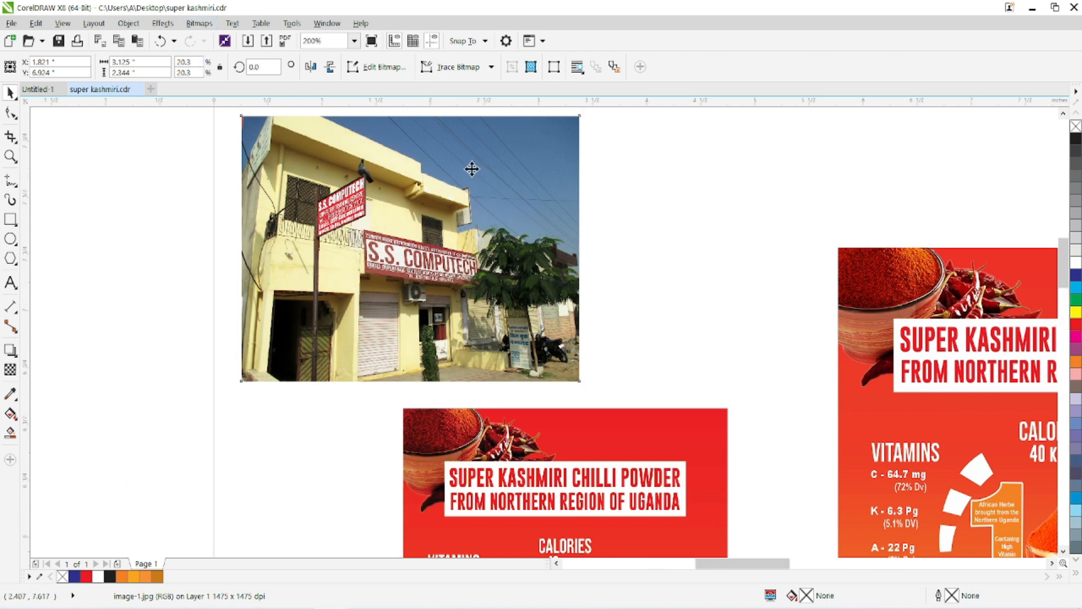
{"action": "scroll", "coordinate": [471, 169], "scroll_direction": "up", "scroll_amount": 1}
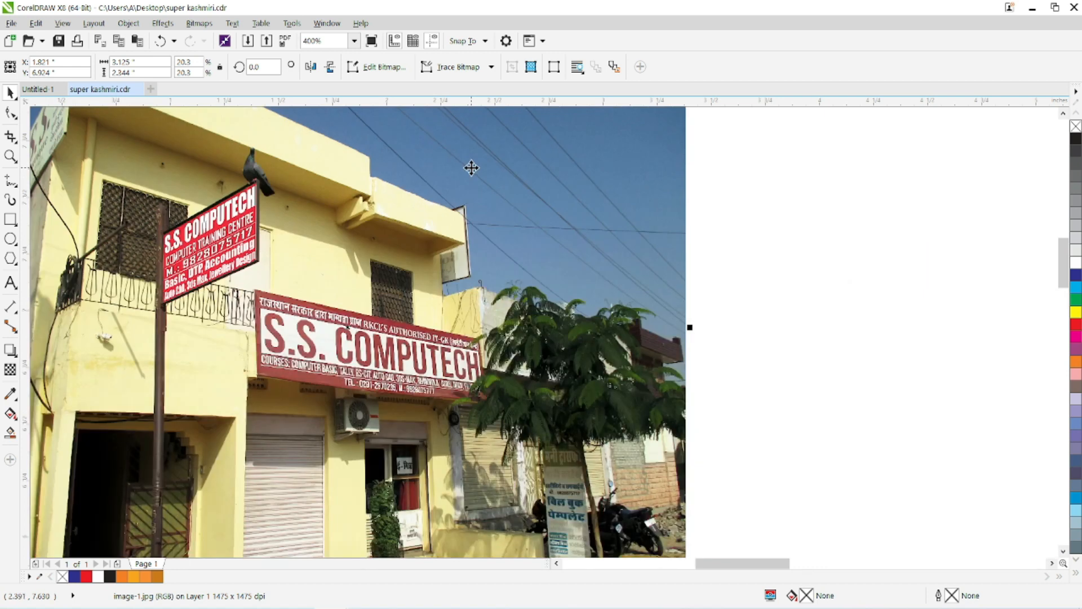
Redo the storefront photo's automatic adjustment, and apply Auto Adjust to the photo once more.
{"action": "scroll", "coordinate": [471, 168], "scroll_direction": "down", "scroll_amount": 1}
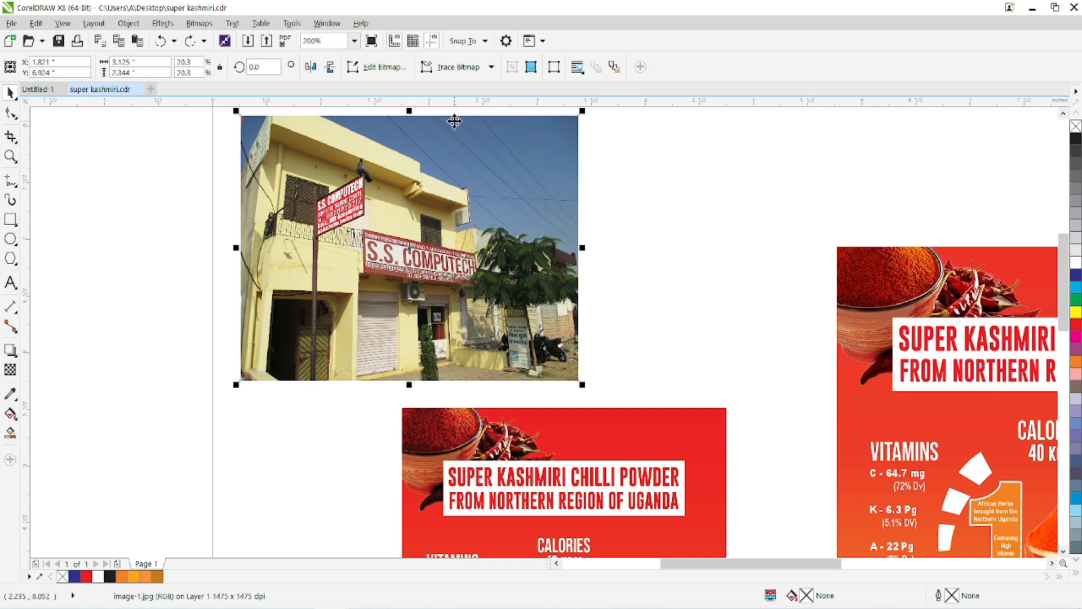
{"action": "left_click", "coordinate": [190, 41]}
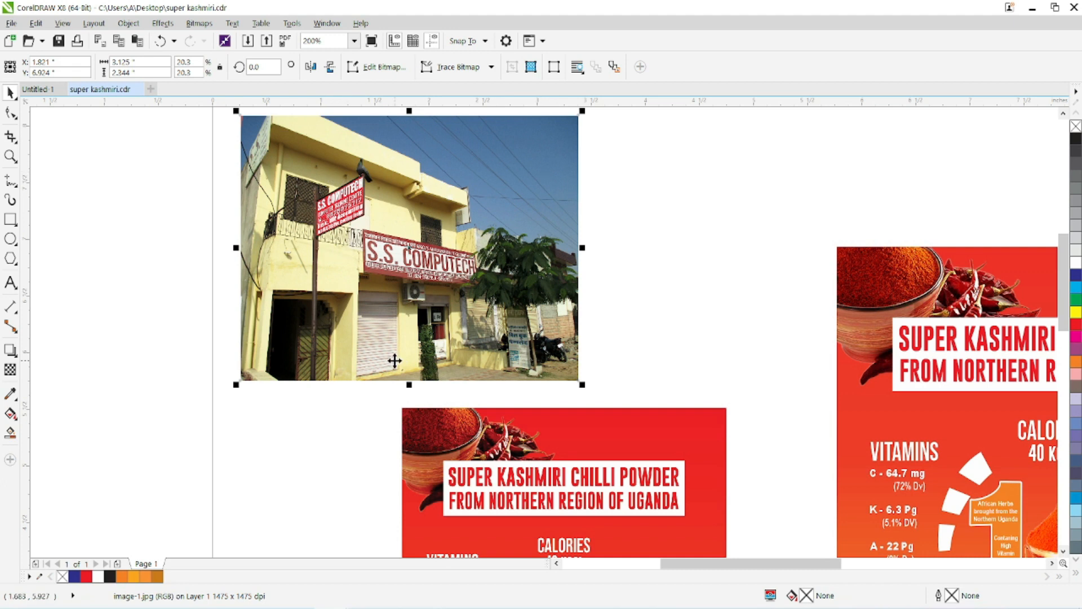
{"action": "left_click", "coordinate": [200, 23]}
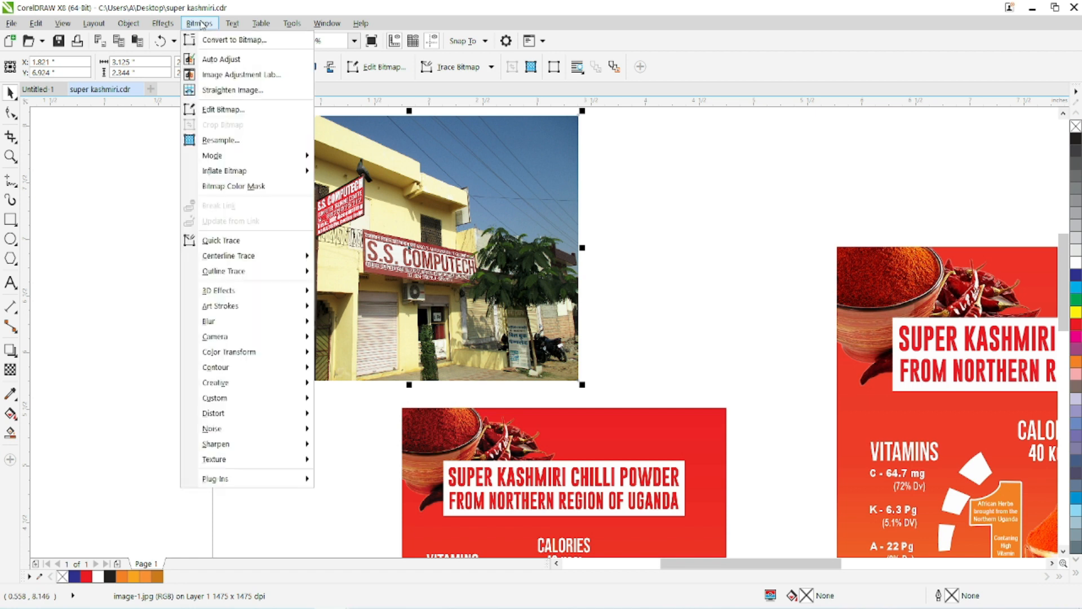
{"action": "left_click", "coordinate": [202, 61]}
Try Auto Adjust on the smaller bitmap label and undo the adjustment.
{"action": "left_click", "coordinate": [528, 451]}
{"action": "left_click_drag", "start_coordinate": [524, 463], "coordinate": [378, 181]}
{"action": "left_click", "coordinate": [198, 23]}
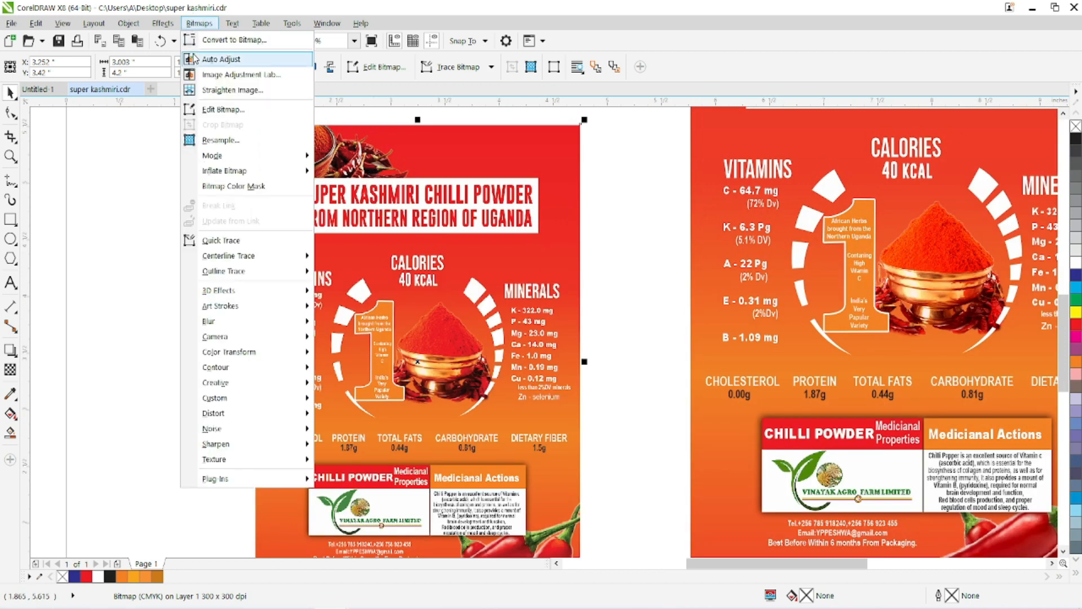
{"action": "left_click", "coordinate": [194, 59]}
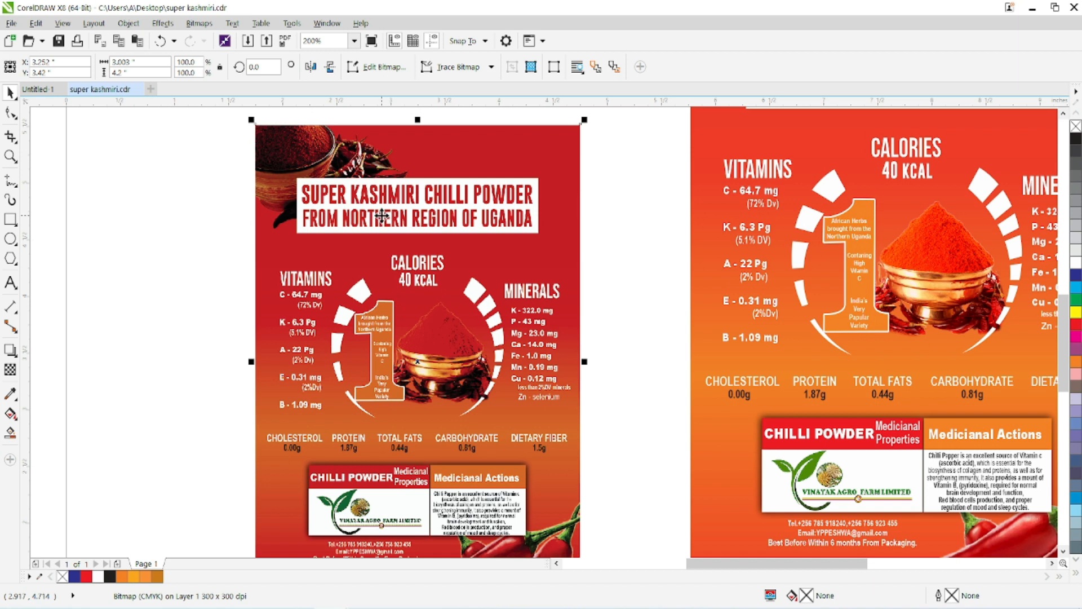
{"action": "key", "text": "ctrl+z"}
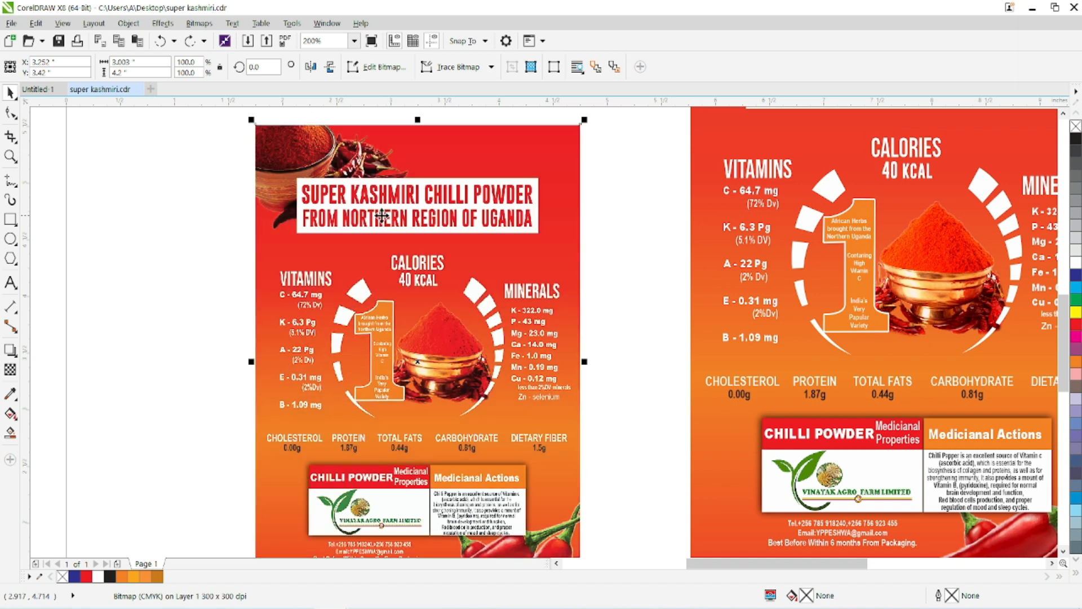
Open the smaller bitmap label in the Image Adjustment Lab and raise its saturation to 95.
{"action": "left_click", "coordinate": [199, 23]}
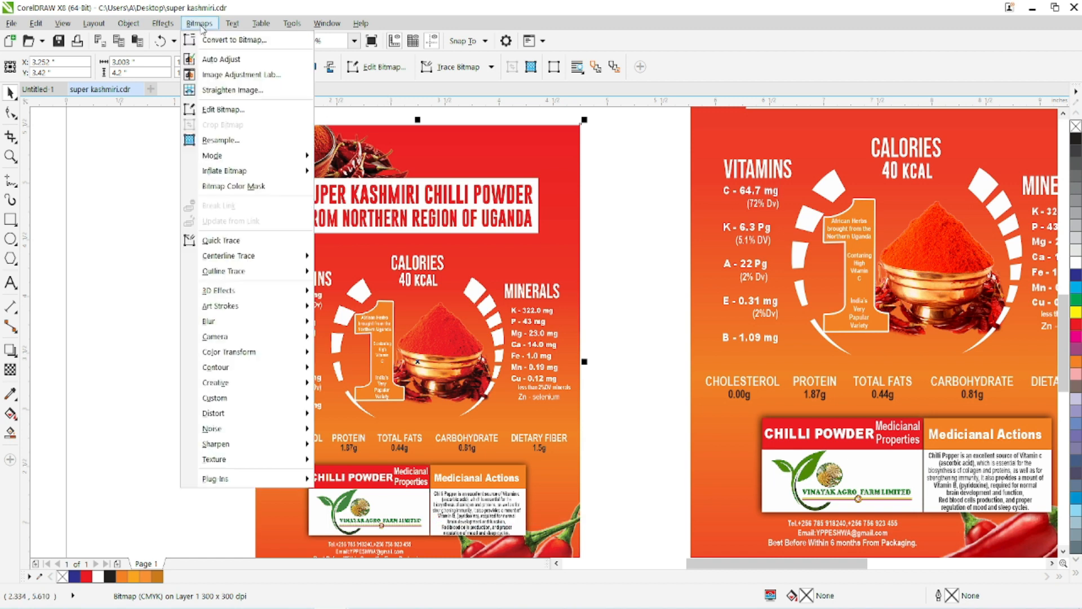
{"action": "left_click", "coordinate": [235, 76]}
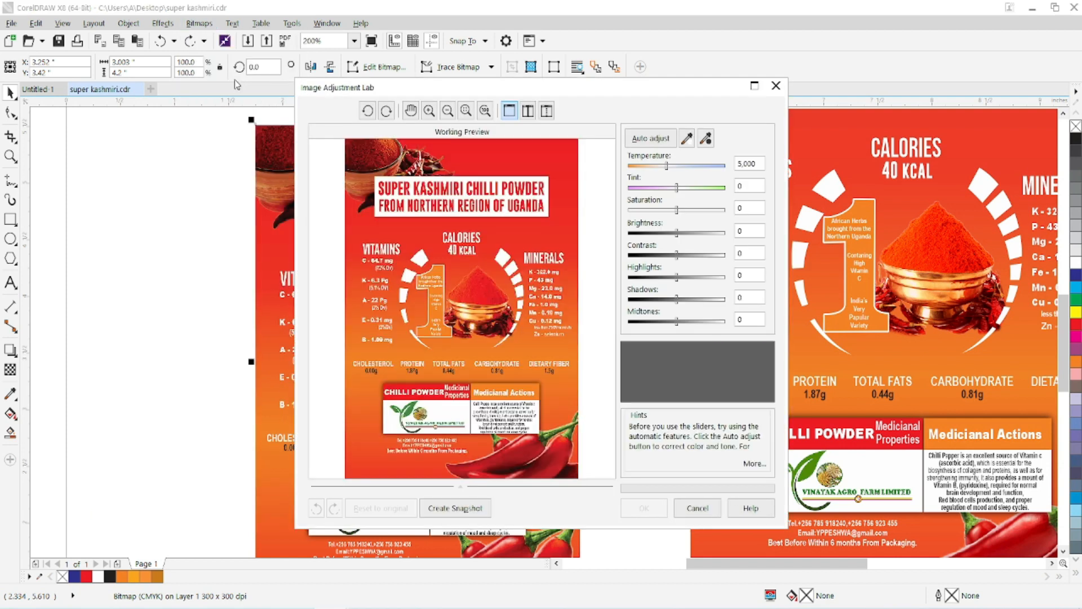
{"action": "left_click_drag", "start_coordinate": [348, 92], "coordinate": [194, 55]}
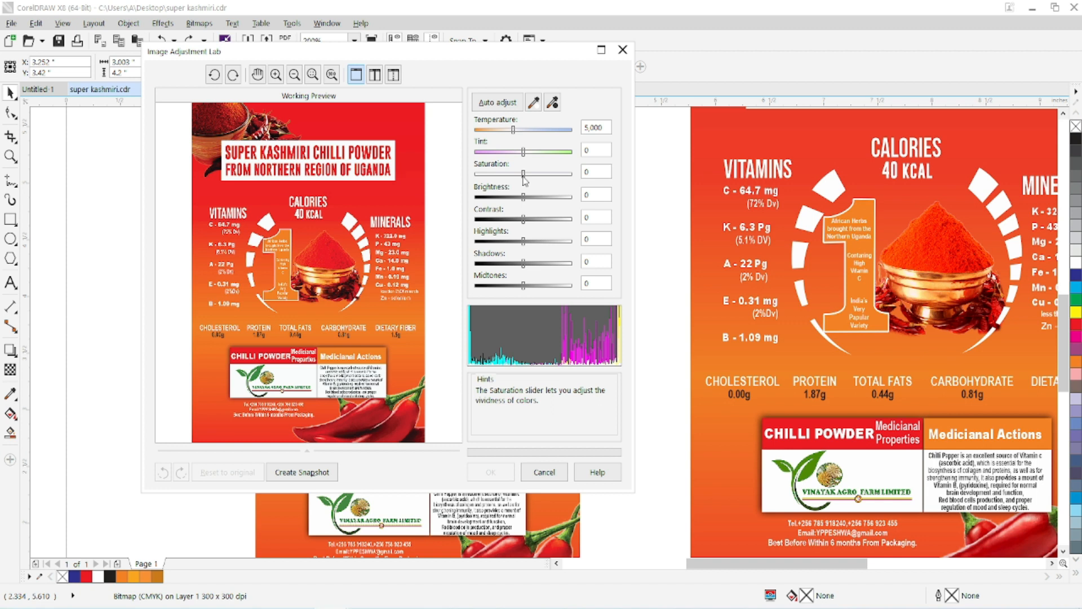
{"action": "left_click_drag", "start_coordinate": [525, 178], "coordinate": [570, 180]}
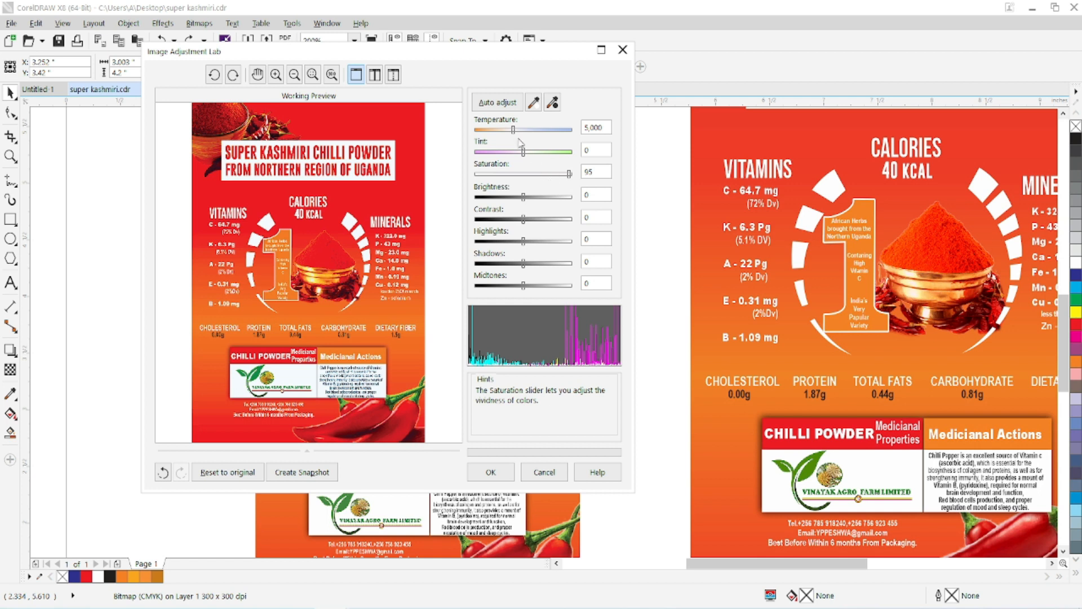
Try label temperatures of 2,000, 9,500 and 5,837 with a brightness of 45, and discard the adjustments.
{"action": "left_click_drag", "start_coordinate": [513, 130], "coordinate": [487, 131]}
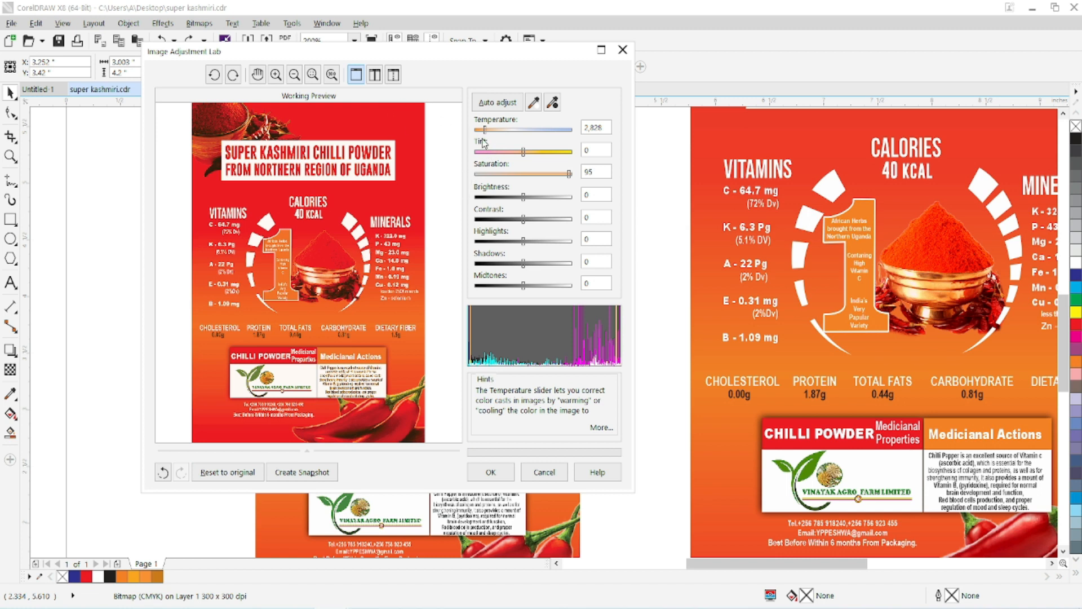
{"action": "left_click_drag", "start_coordinate": [468, 137], "coordinate": [473, 141]}
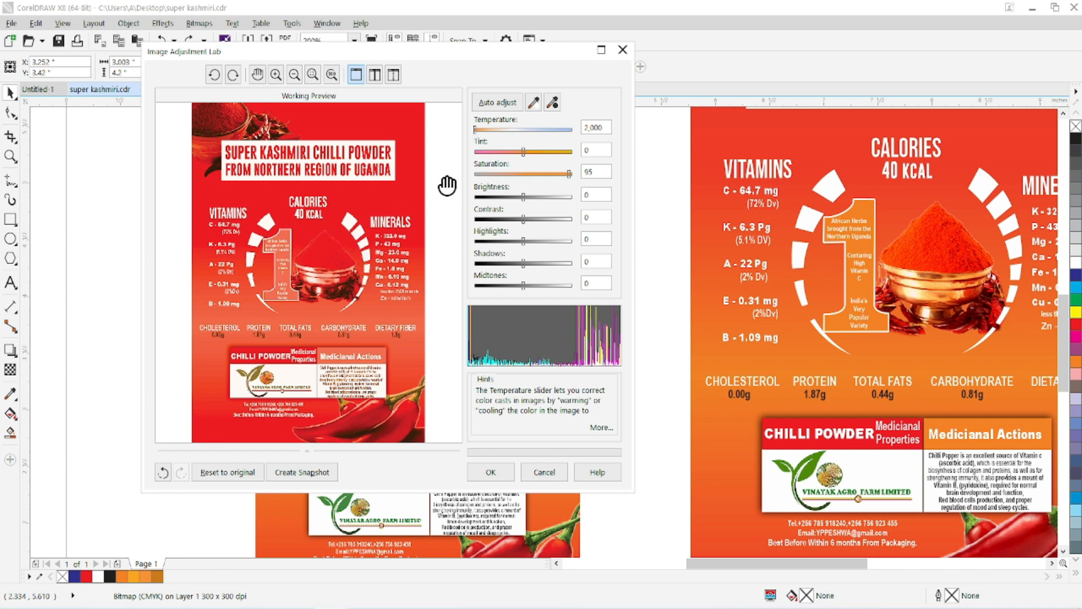
{"action": "left_click", "coordinate": [515, 130]}
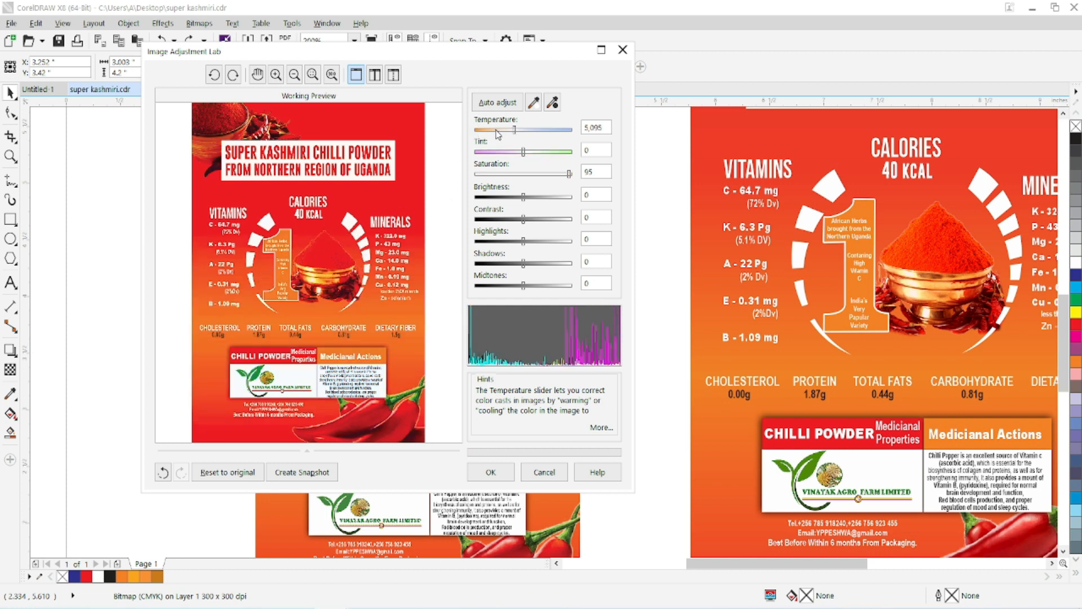
{"action": "left_click_drag", "start_coordinate": [516, 130], "coordinate": [572, 131]}
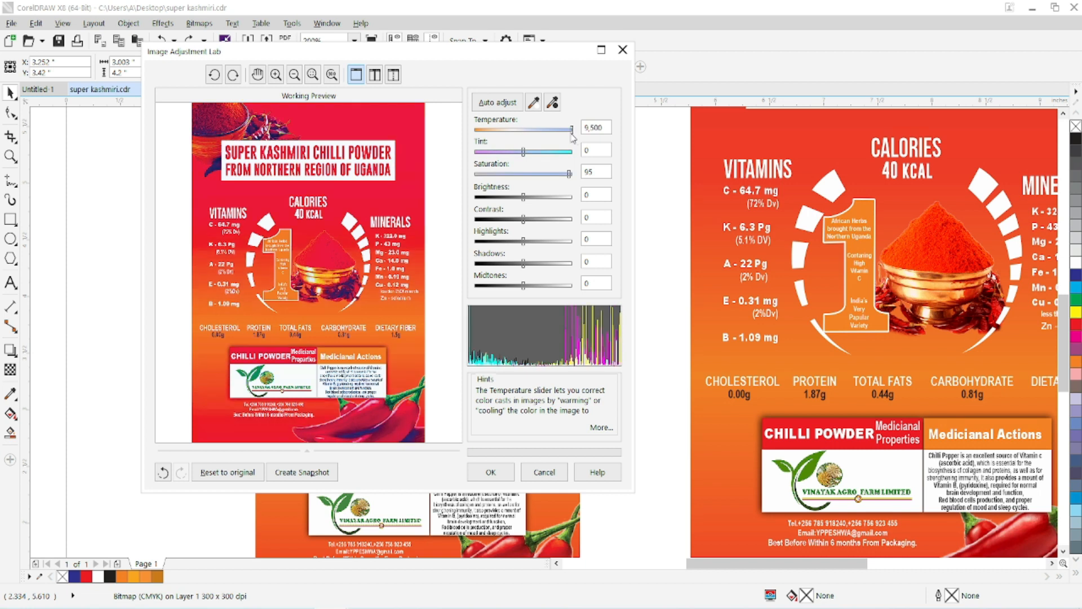
{"action": "left_click_drag", "start_coordinate": [568, 135], "coordinate": [525, 147]}
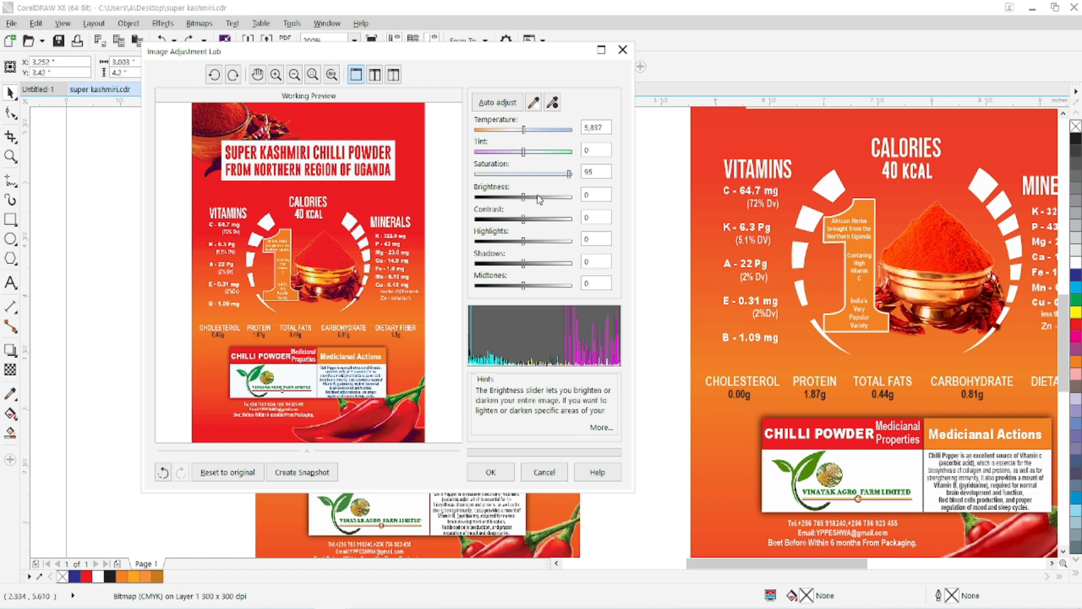
{"action": "left_click_drag", "start_coordinate": [524, 198], "coordinate": [547, 203]}
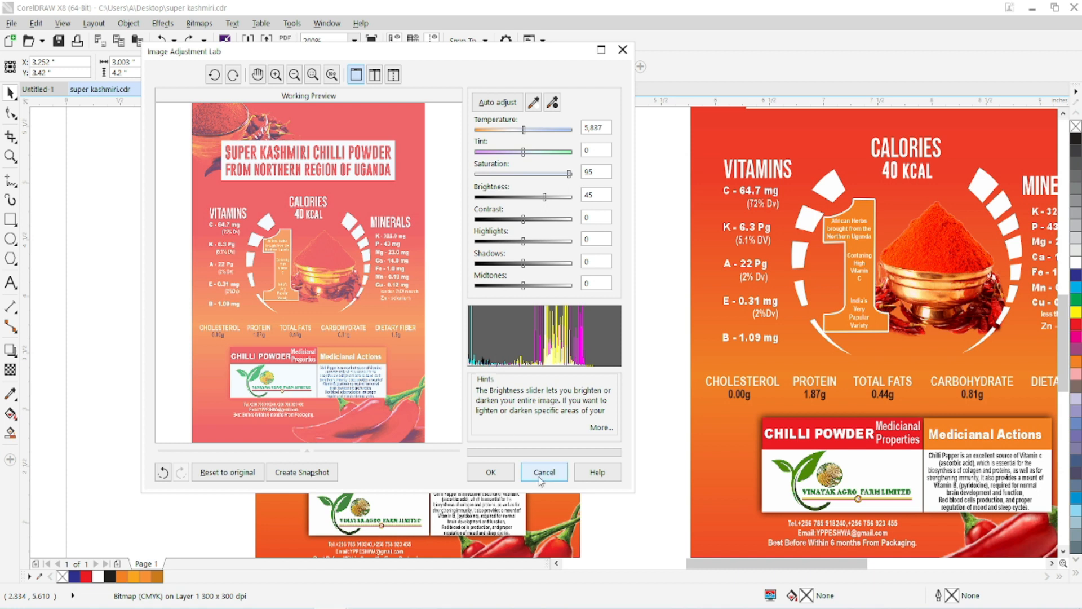
{"action": "left_click", "coordinate": [540, 476]}
Open the storefront photo in the Image Adjustment Lab and set its brightness to 20 and contrast to 25.
{"action": "scroll", "coordinate": [357, 212], "scroll_direction": "up", "scroll_amount": 5}
{"action": "left_click", "coordinate": [357, 212]}
{"action": "scroll", "coordinate": [357, 212], "scroll_direction": "up", "scroll_amount": 1}
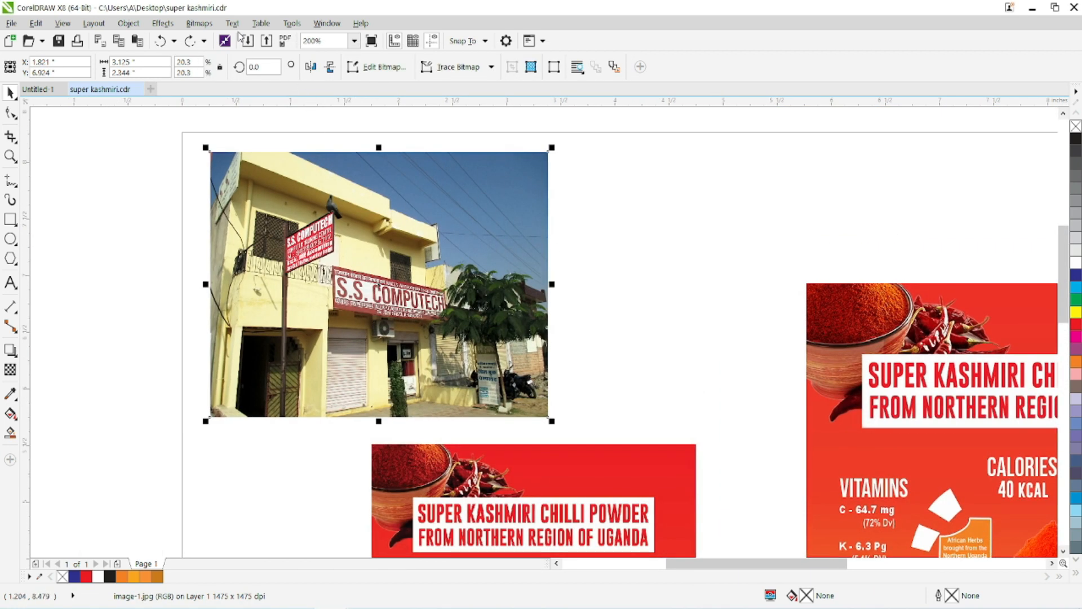
{"action": "left_click", "coordinate": [199, 24]}
{"action": "left_click", "coordinate": [199, 75]}
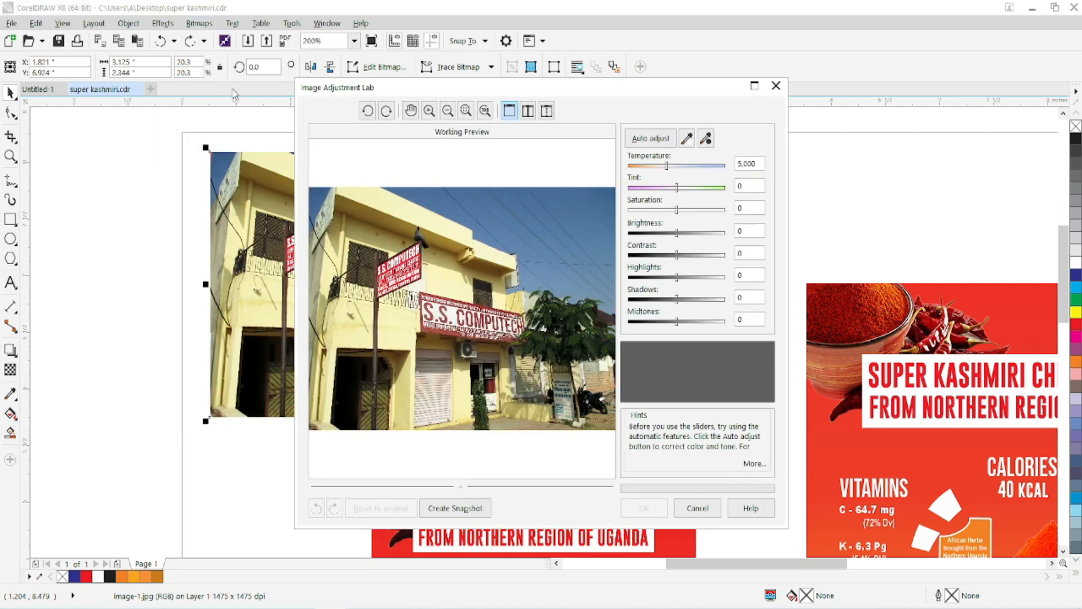
{"action": "left_click_drag", "start_coordinate": [321, 63], "coordinate": [321, 59]}
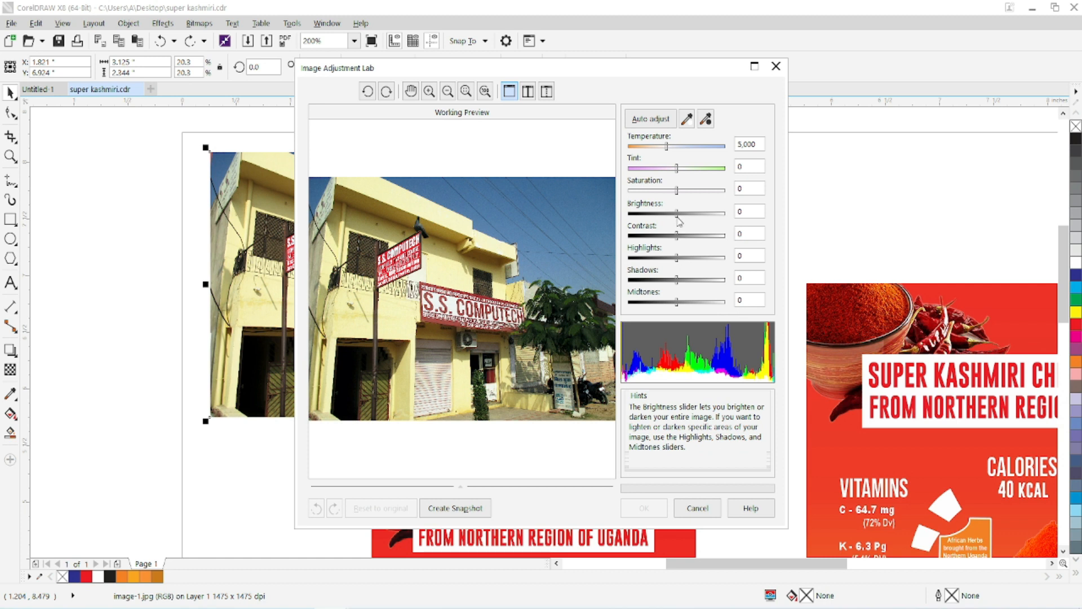
{"action": "left_click_drag", "start_coordinate": [678, 215], "coordinate": [694, 214]}
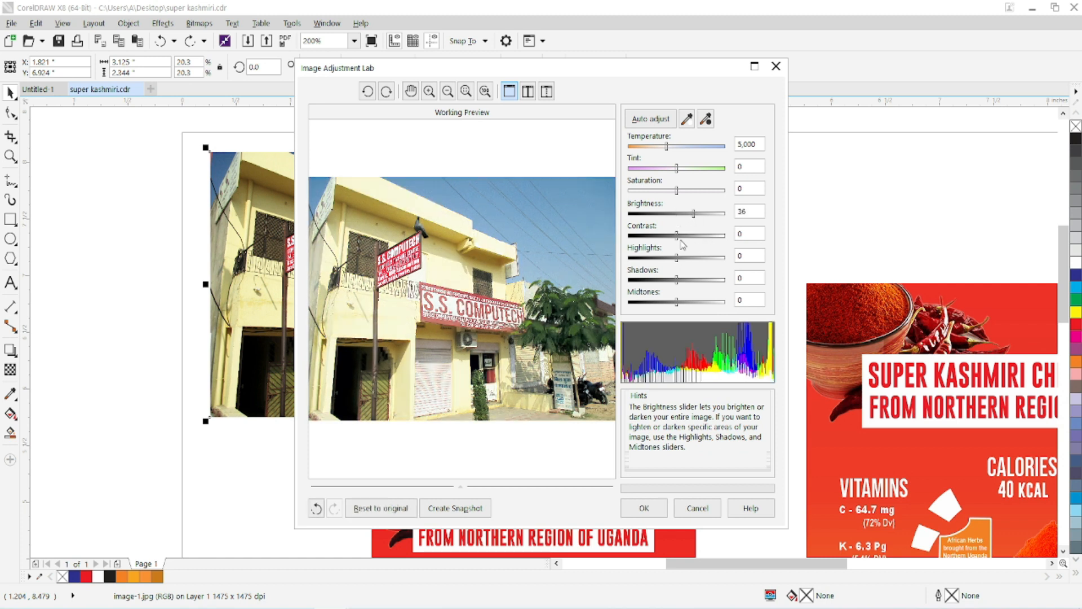
{"action": "left_click_drag", "start_coordinate": [694, 214], "coordinate": [688, 235]}
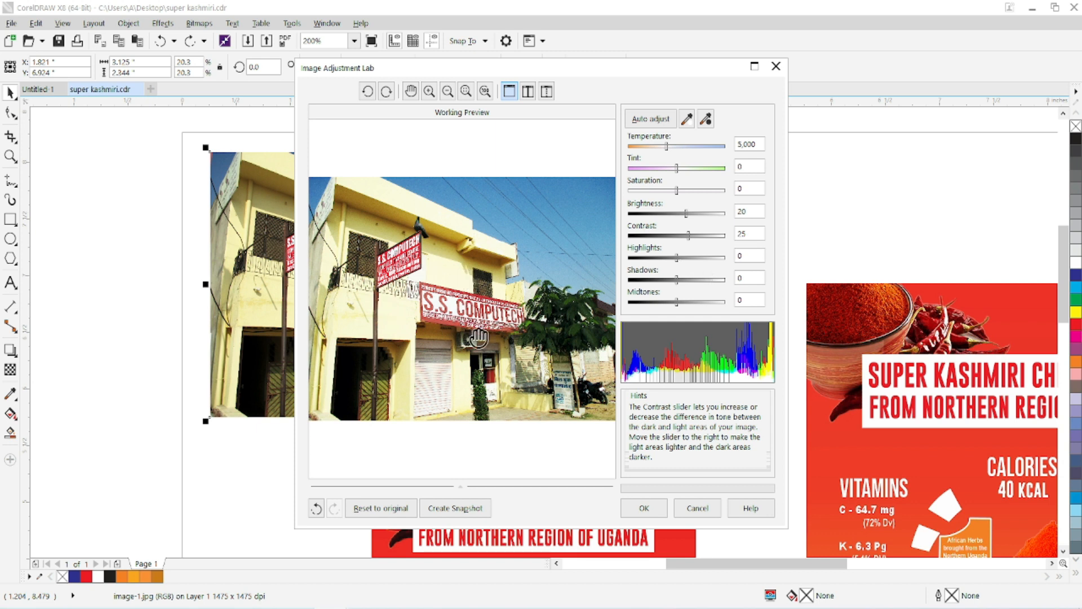
Set the photo's highlights to 32, and try shadows at -55 before setting them to 54.
{"action": "left_click", "coordinate": [677, 258]}
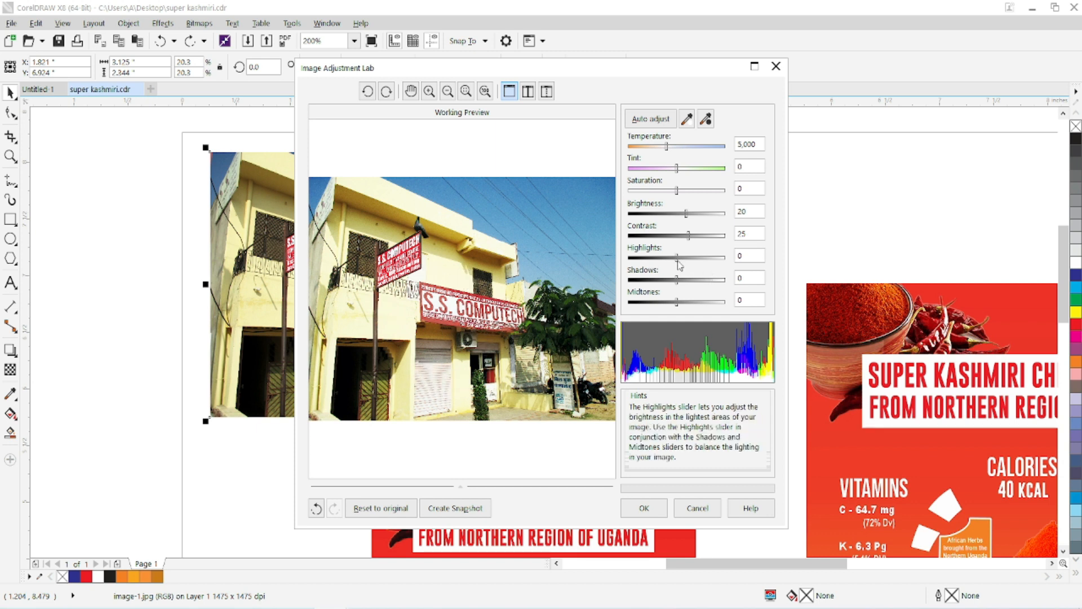
{"action": "left_click_drag", "start_coordinate": [680, 260], "coordinate": [693, 258]}
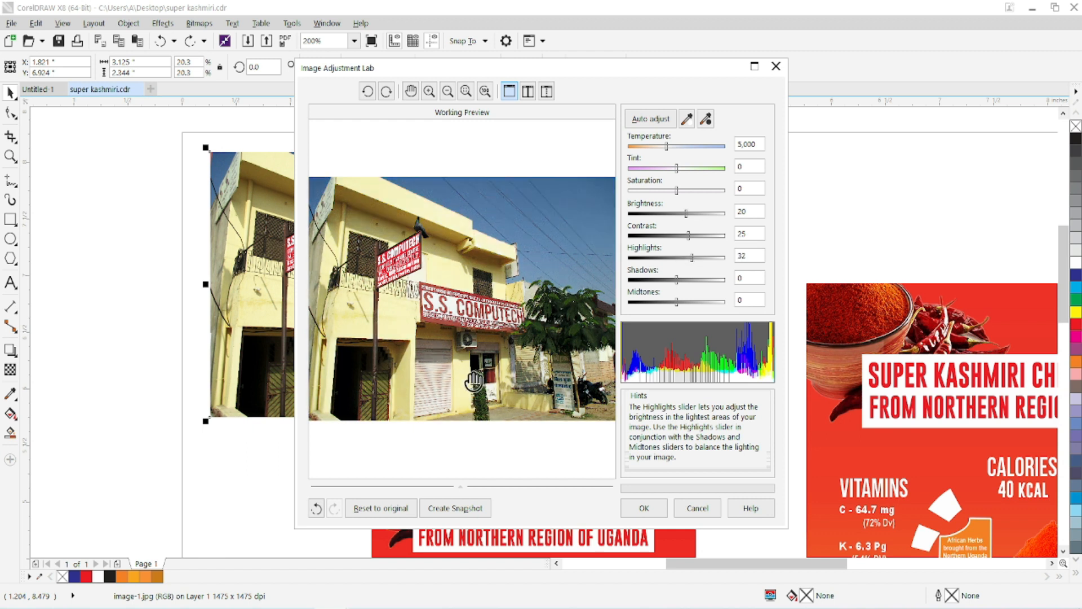
{"action": "left_click_drag", "start_coordinate": [676, 280], "coordinate": [650, 280]}
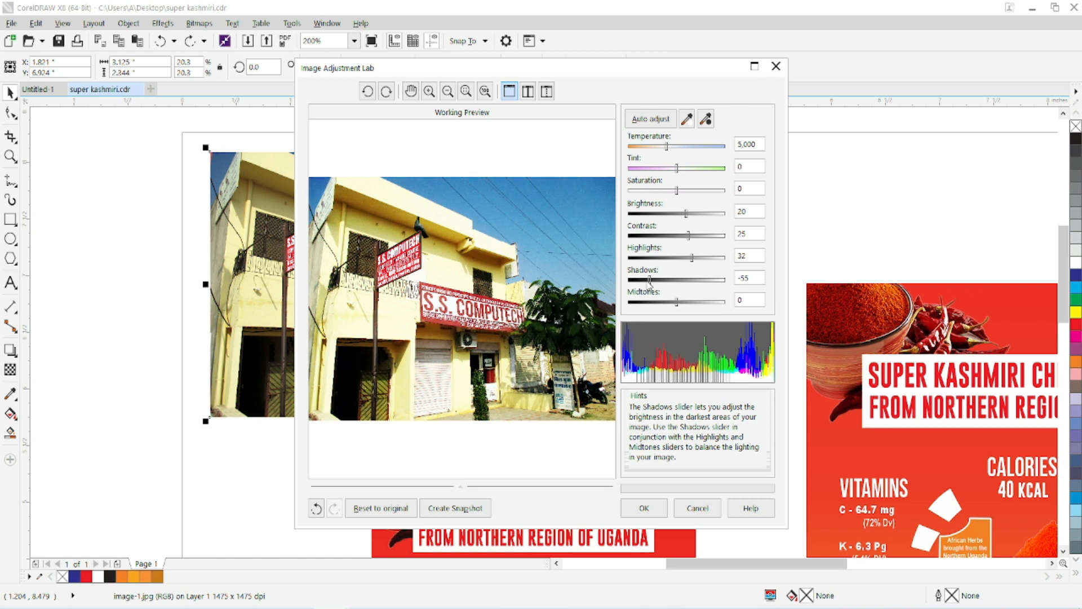
{"action": "left_click_drag", "start_coordinate": [650, 281], "coordinate": [706, 288]}
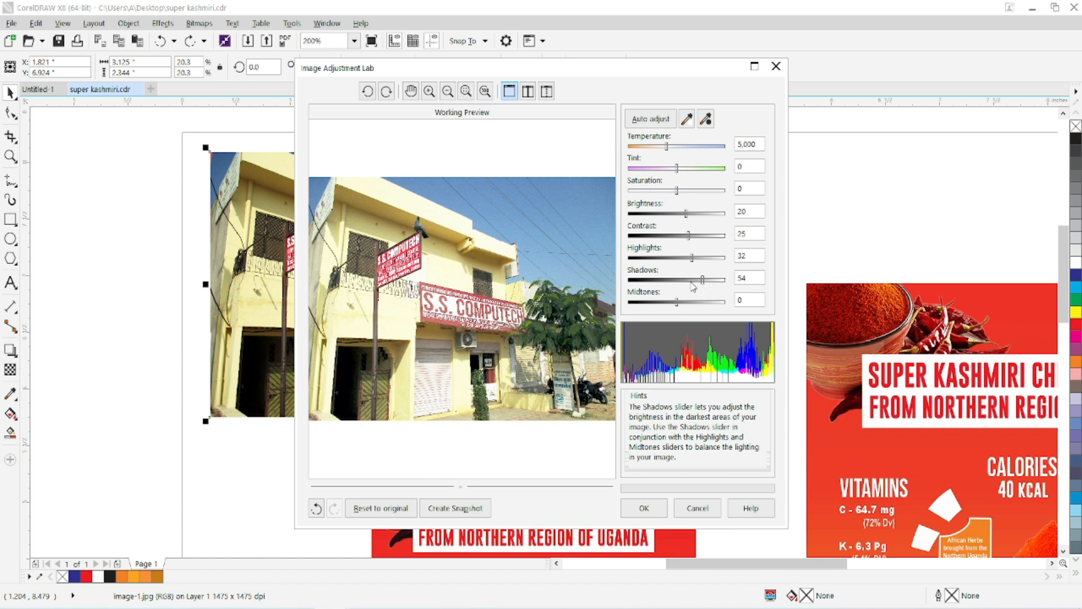
Set the photo's shadows to 2 and apply the Image Adjustment Lab settings.
{"action": "left_click_drag", "start_coordinate": [697, 286], "coordinate": [679, 288]}
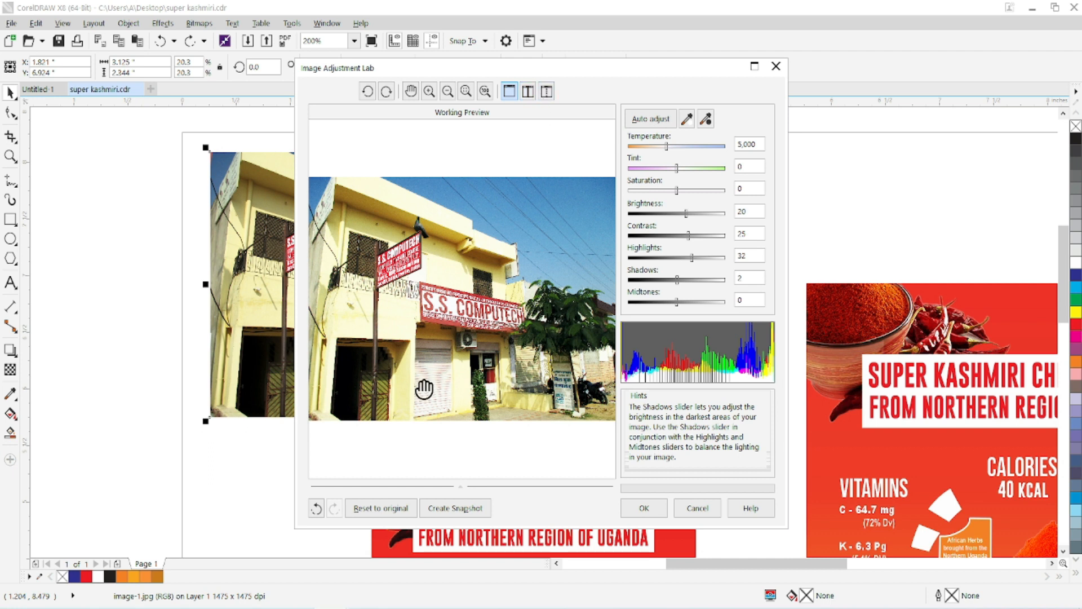
{"action": "left_click", "coordinate": [644, 508]}
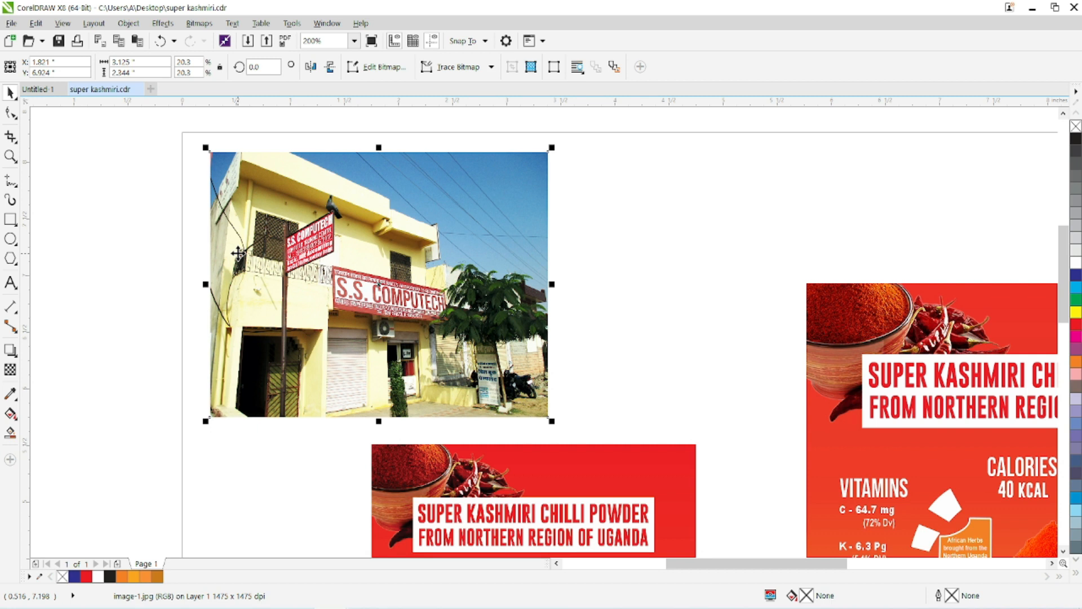
Open the storefront photo in Straighten Image and rotate it by -1.6°.
{"action": "left_click", "coordinate": [199, 24]}
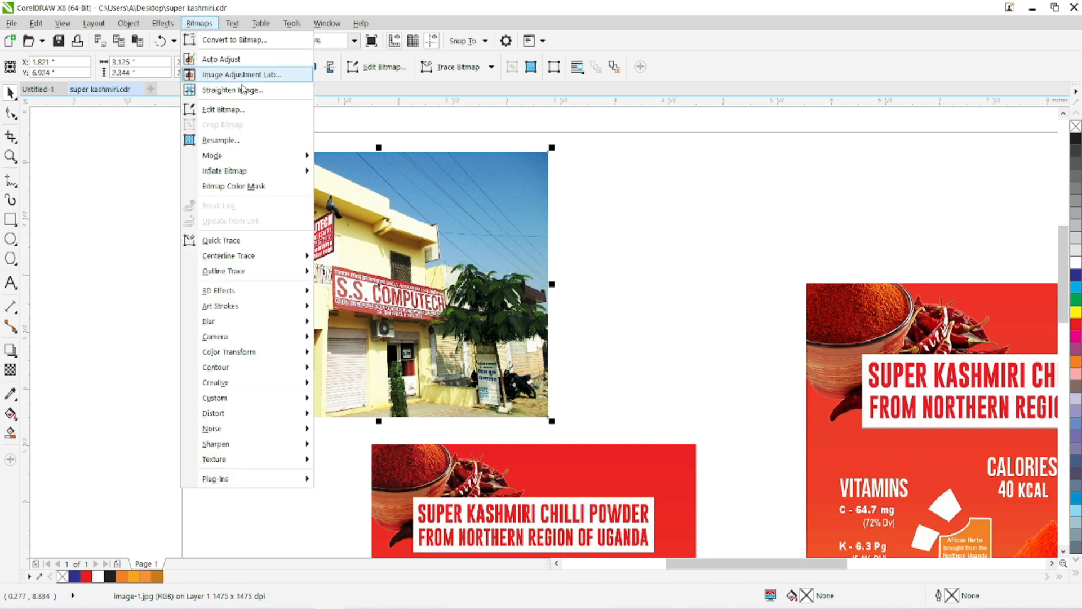
{"action": "left_click", "coordinate": [491, 191]}
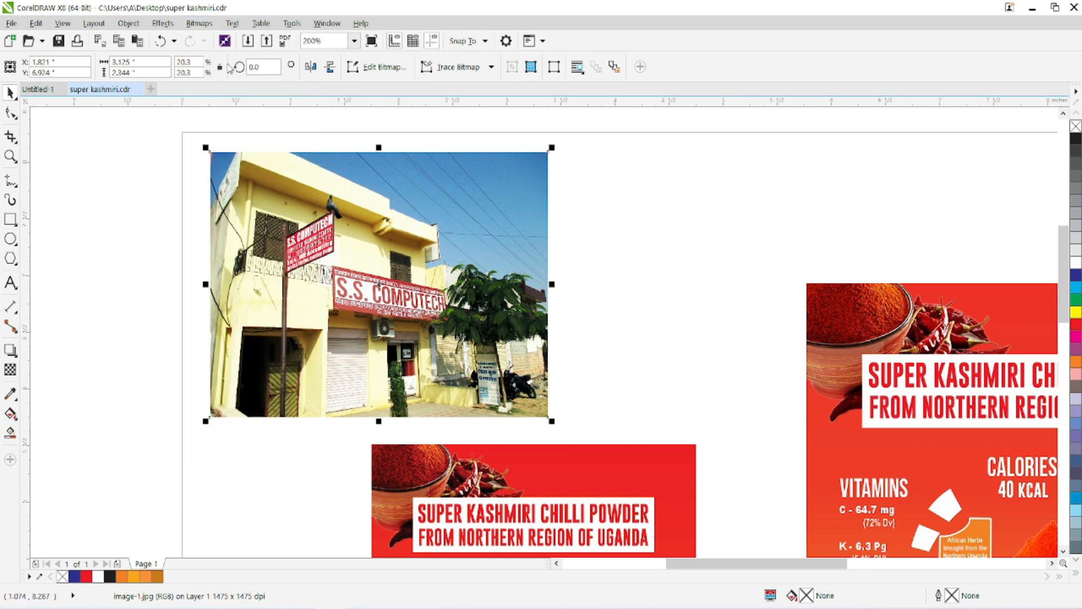
{"action": "left_click", "coordinate": [199, 23]}
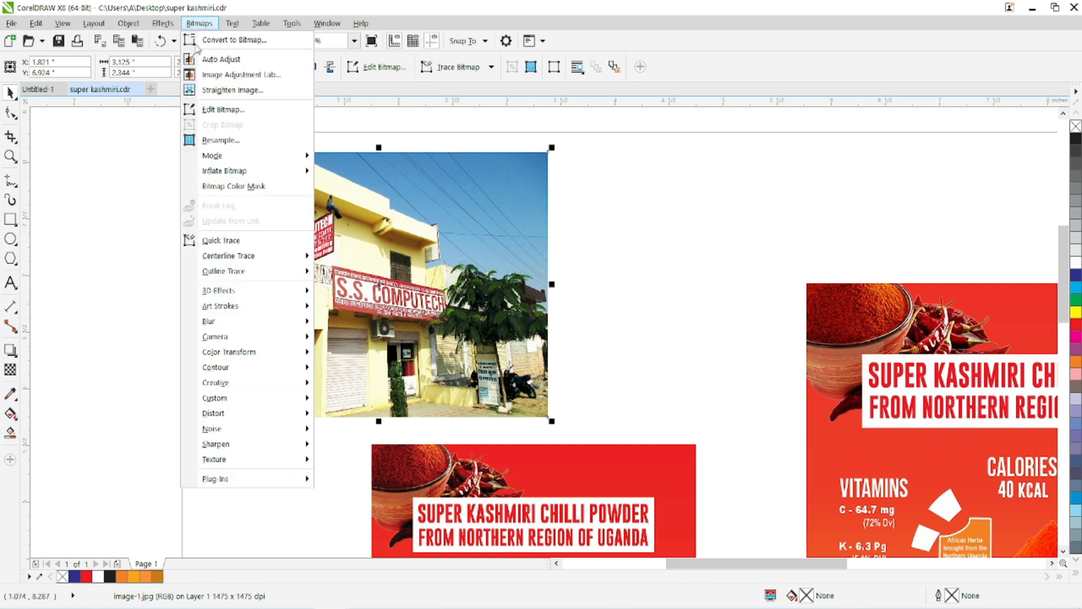
{"action": "left_click", "coordinate": [201, 93]}
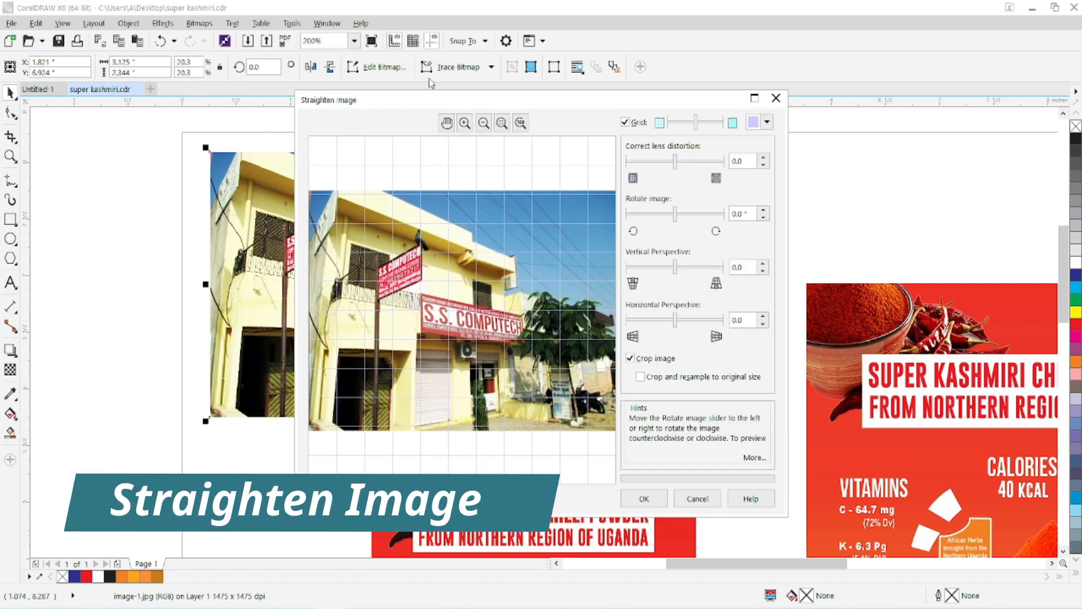
{"action": "left_click", "coordinate": [483, 124]}
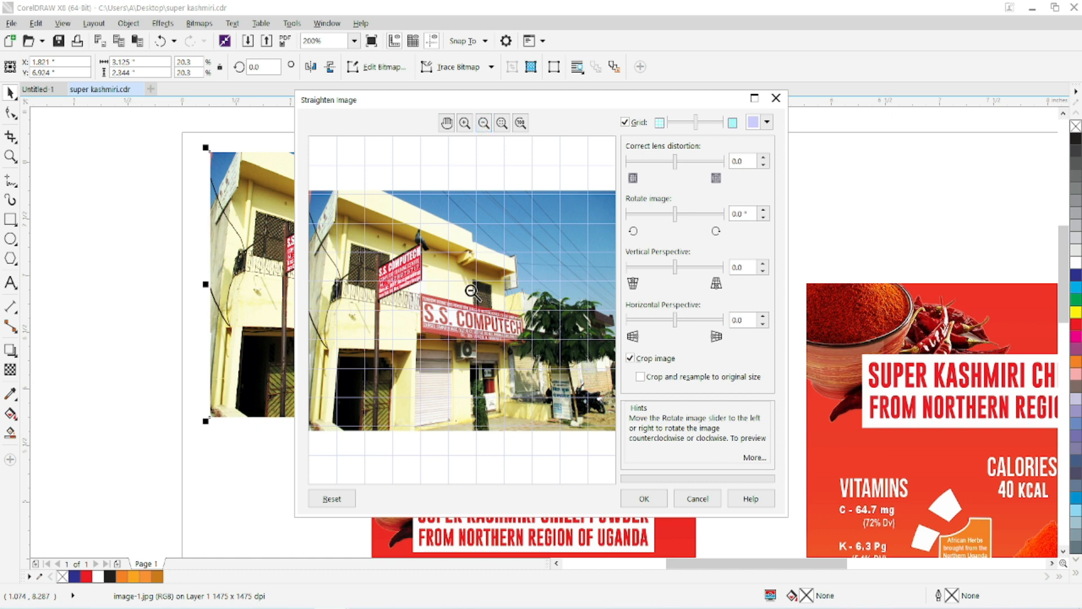
{"action": "left_click", "coordinate": [478, 295]}
{"action": "left_click", "coordinate": [465, 123]}
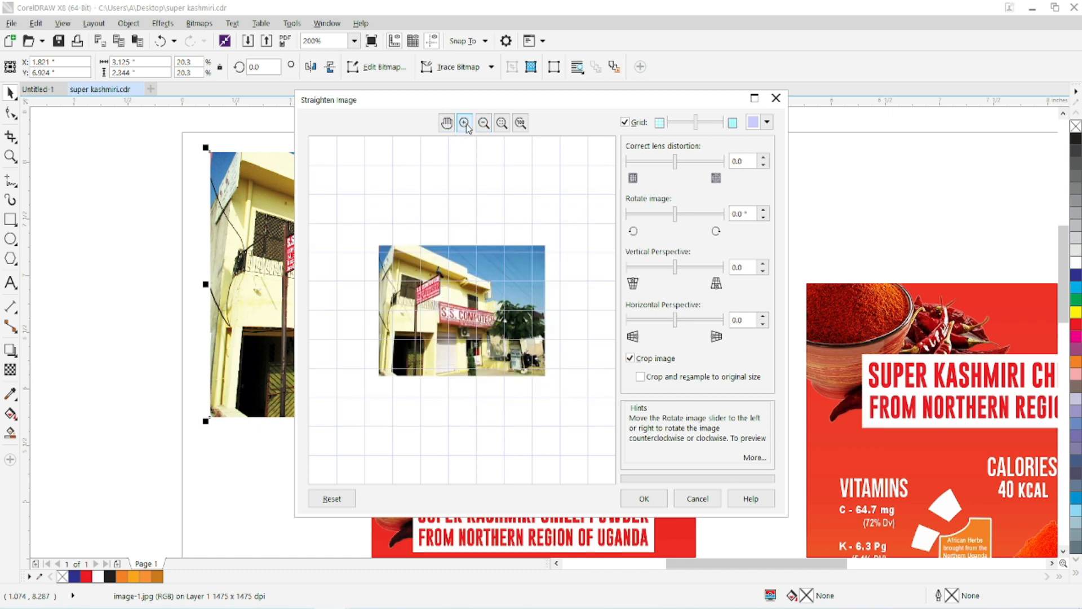
{"action": "left_click", "coordinate": [447, 312]}
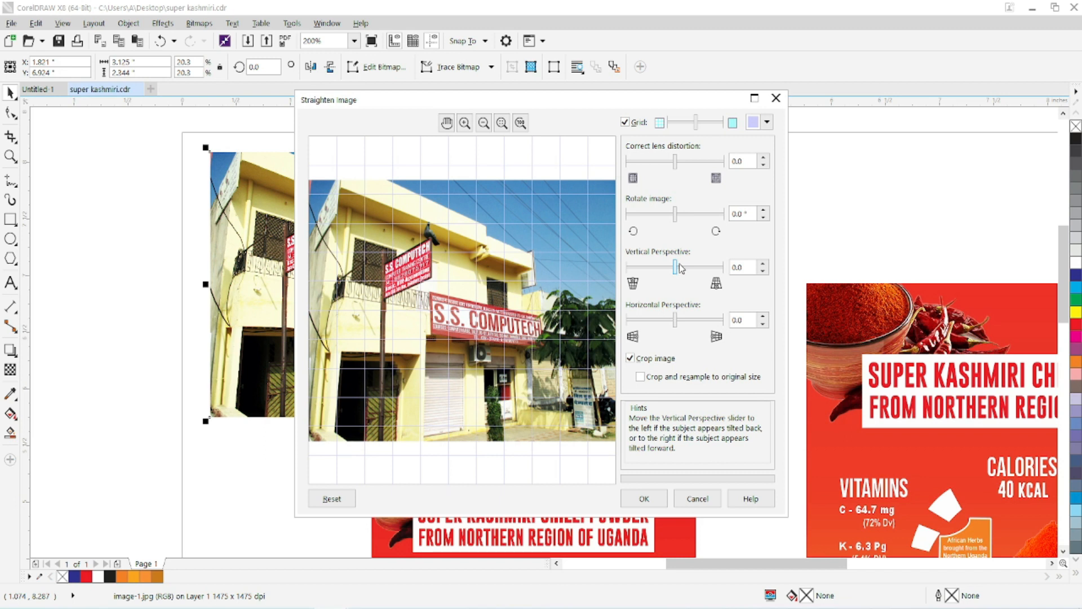
{"action": "mouse_move", "coordinate": [676, 217]}
{"action": "left_mouse_down"}
{"action": "mouse_move", "coordinate": [699, 218]}
{"action": "mouse_move", "coordinate": [663, 223]}
{"action": "mouse_move", "coordinate": [671, 217]}
{"action": "left_mouse_up"}
Try lens distortion corrections of 22.3 and -63.4, set it to -100.0, and hide the preview grid.
{"action": "left_click_drag", "start_coordinate": [675, 165], "coordinate": [688, 167]}
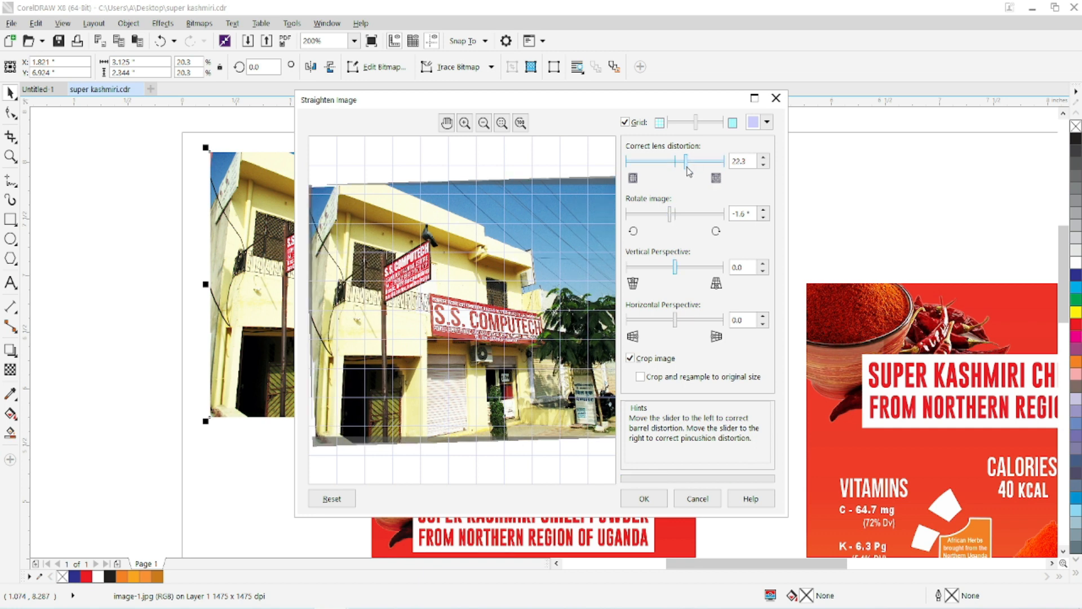
{"action": "left_click_drag", "start_coordinate": [686, 168], "coordinate": [646, 180]}
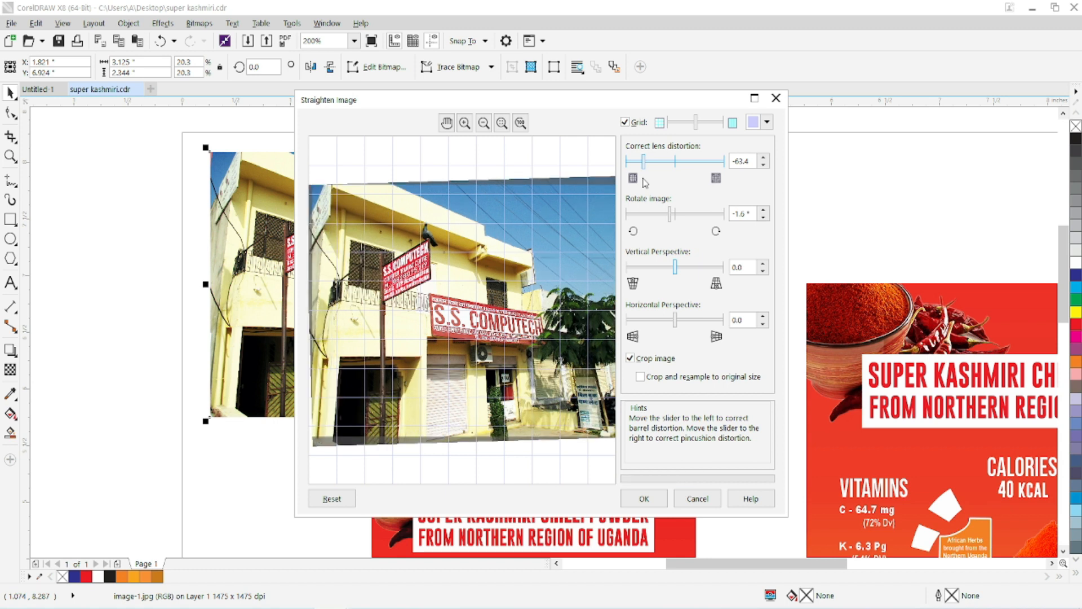
{"action": "mouse_move", "coordinate": [643, 165]}
{"action": "left_mouse_down"}
{"action": "mouse_move", "coordinate": [617, 165]}
{"action": "mouse_move", "coordinate": [641, 166]}
{"action": "left_mouse_up"}
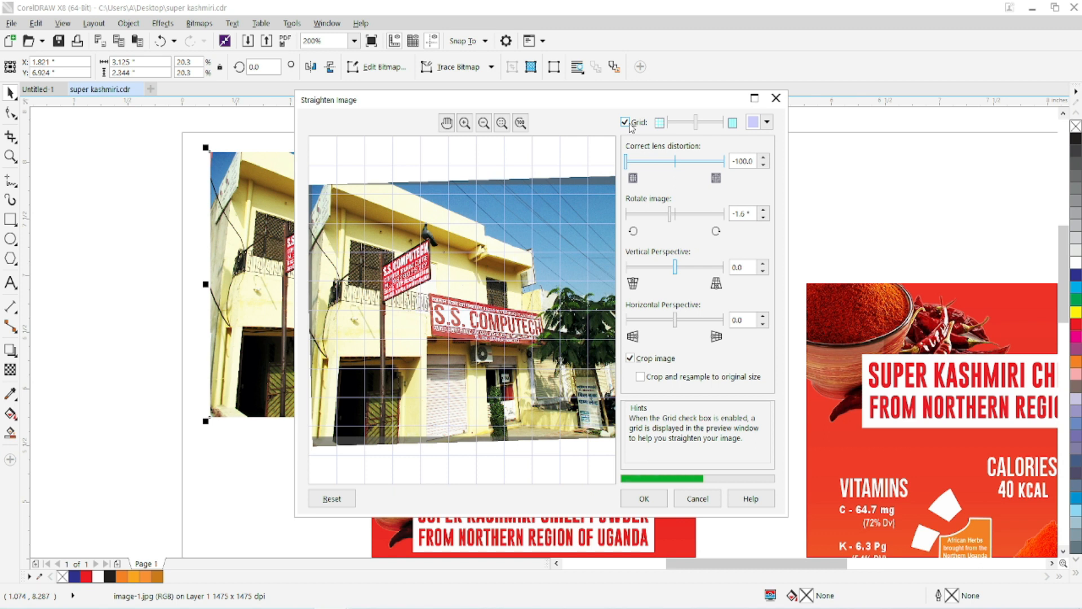
{"action": "left_click", "coordinate": [626, 124]}
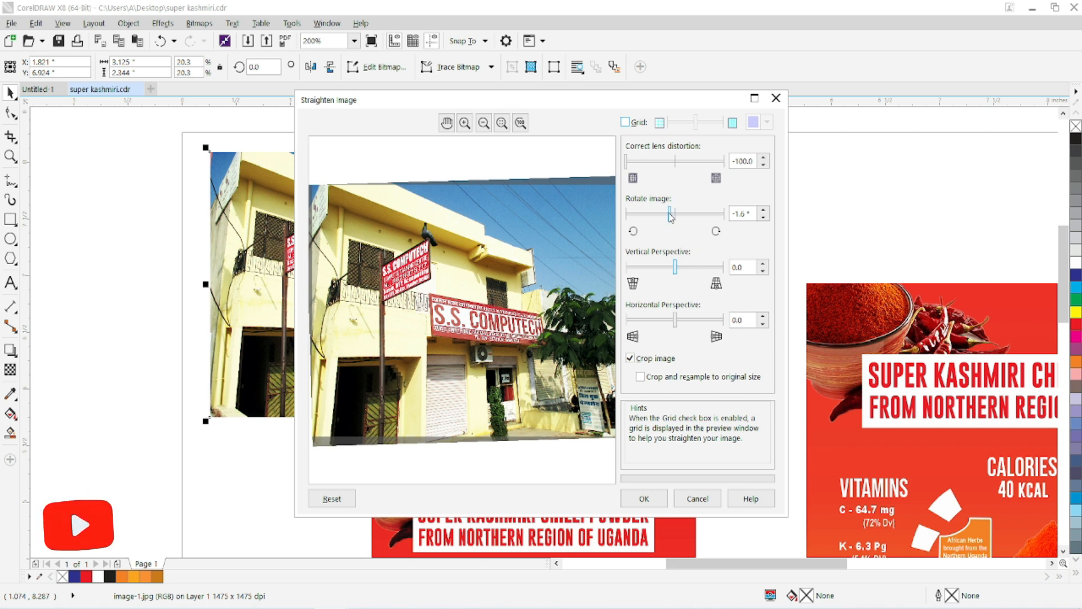
Try a vertical perspective of 0.43 and a horizontal perspective of 0.53, and undo the applied straightening.
{"action": "left_click_drag", "start_coordinate": [676, 268], "coordinate": [696, 266]}
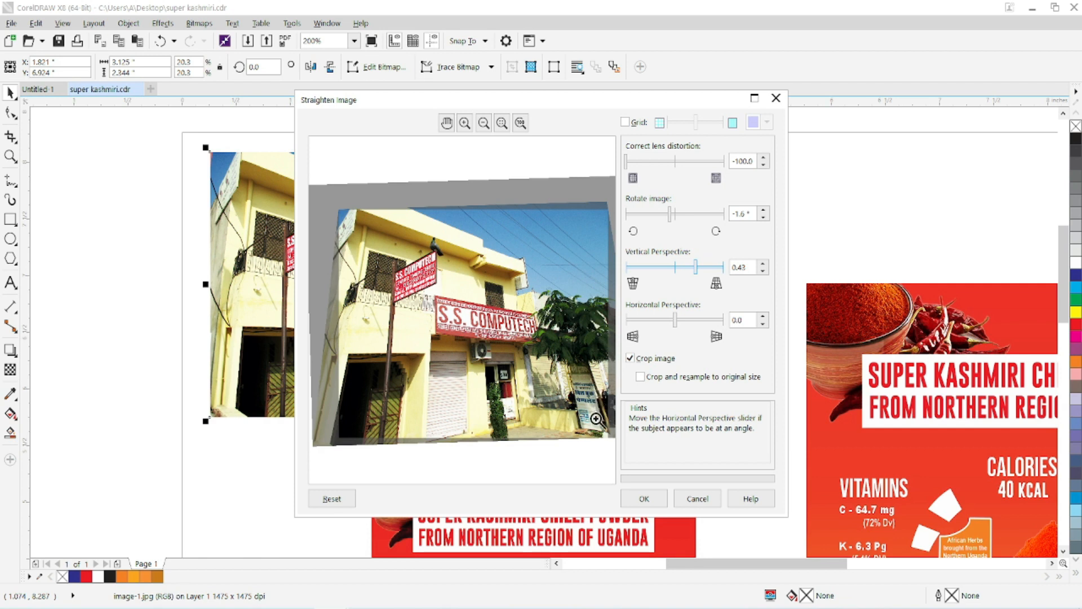
{"action": "left_click", "coordinate": [677, 320]}
{"action": "left_click_drag", "start_coordinate": [680, 327], "coordinate": [701, 324]}
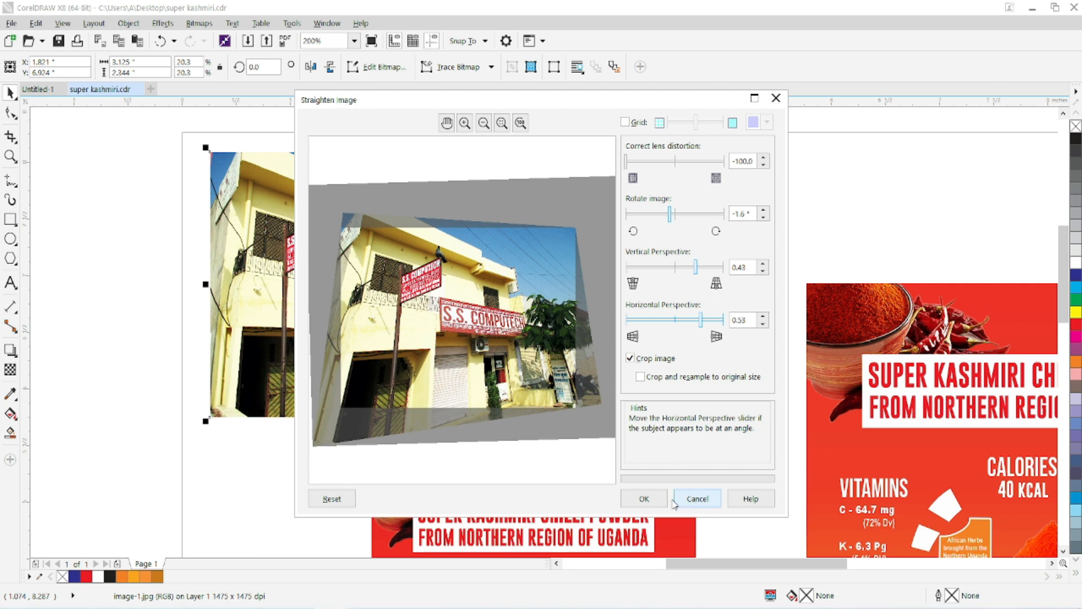
{"action": "left_click", "coordinate": [647, 499]}
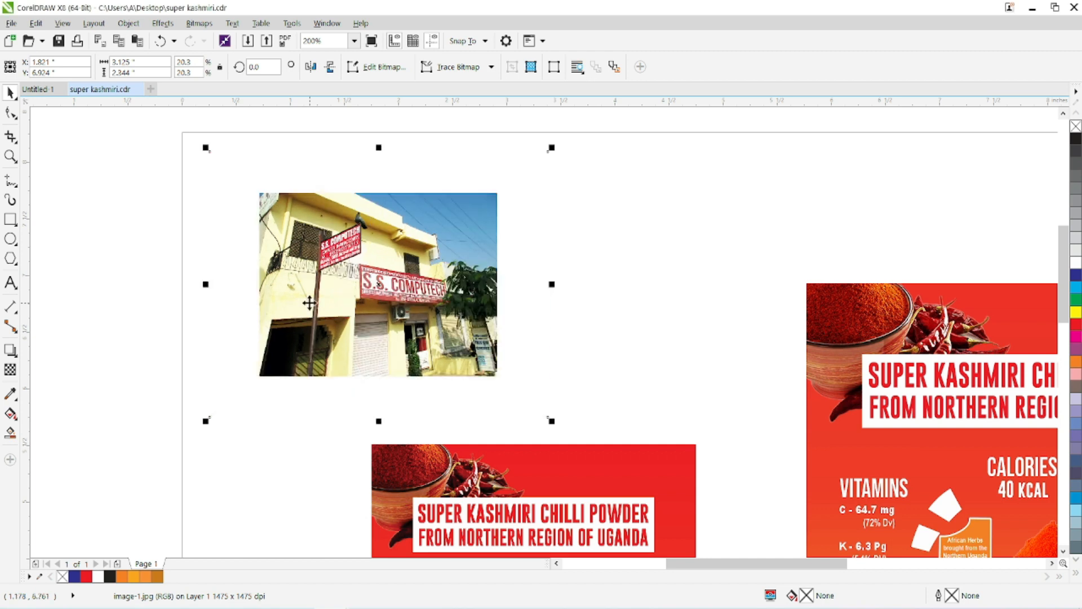
{"action": "left_click", "coordinate": [160, 40]}
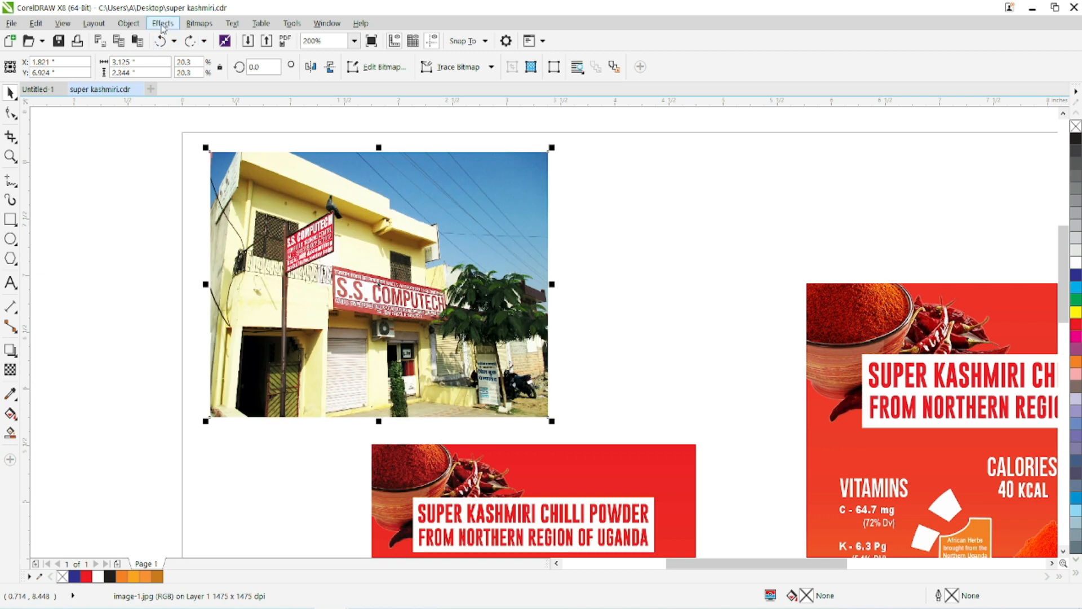
{"action": "left_click", "coordinate": [199, 23]}
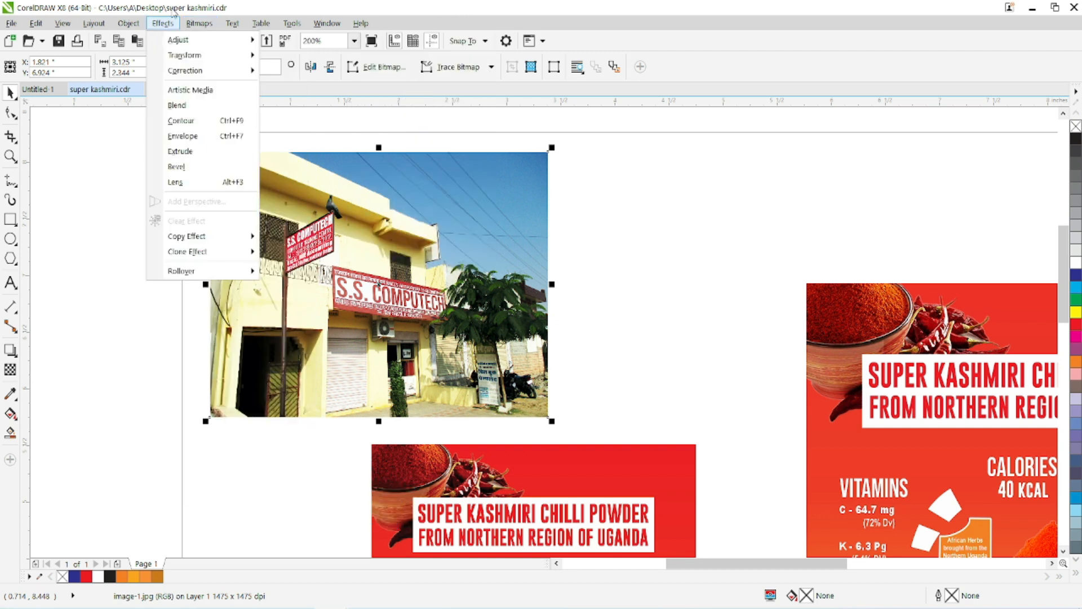
{"action": "key", "text": "Escape"}
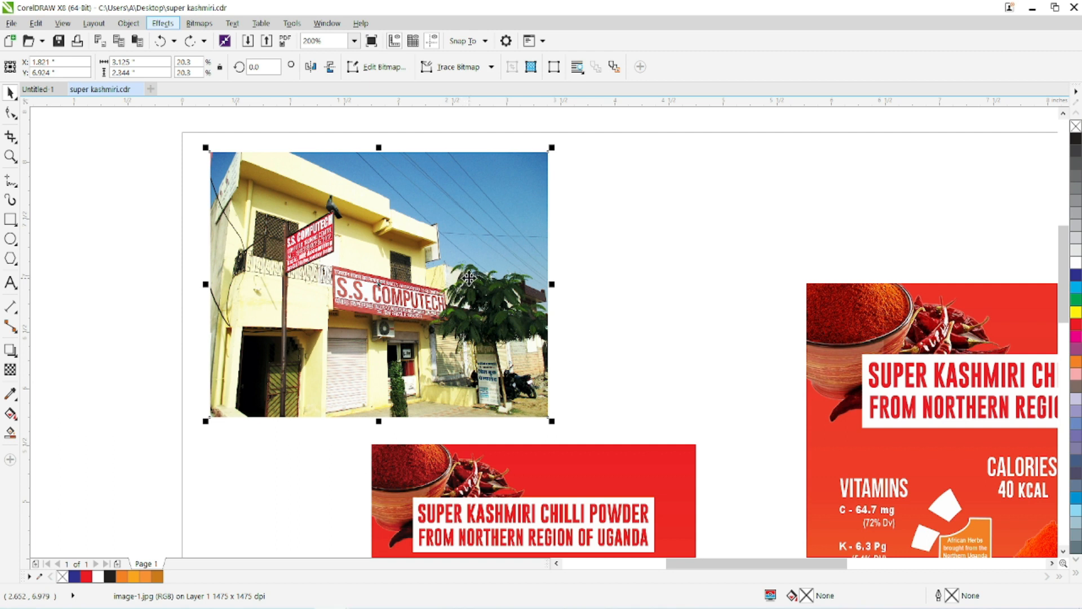
{"action": "left_click", "coordinate": [201, 25]}
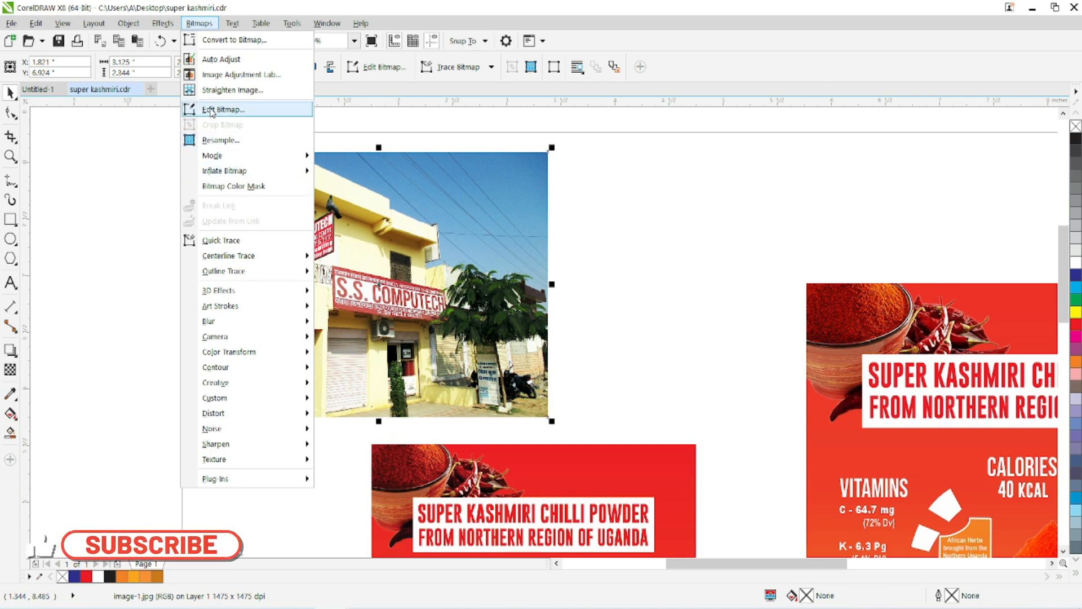
{"action": "left_click", "coordinate": [388, 13]}
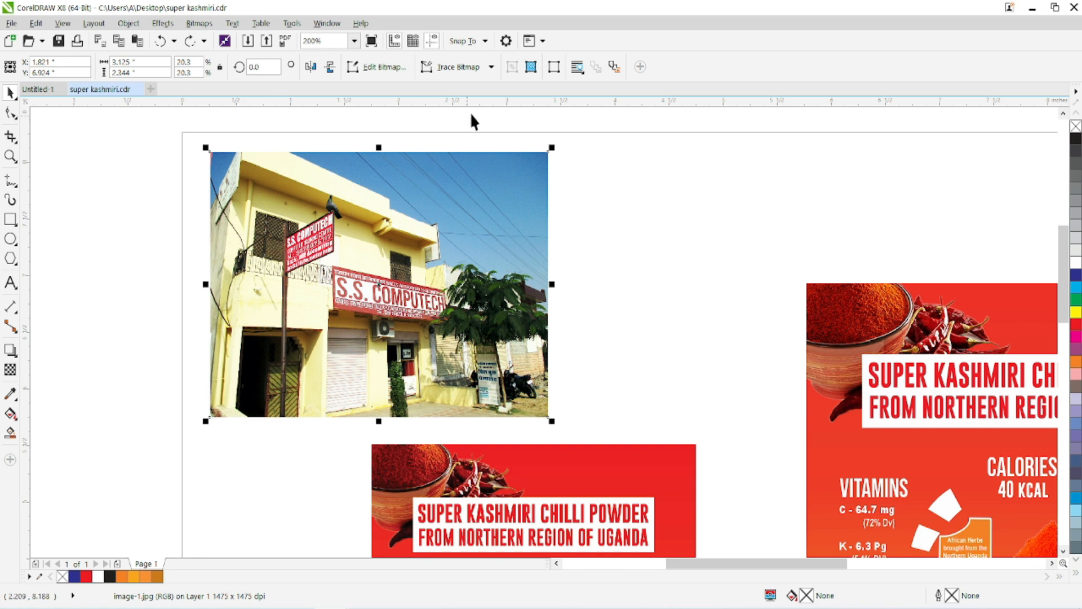
{"action": "left_click", "coordinate": [543, 41]}
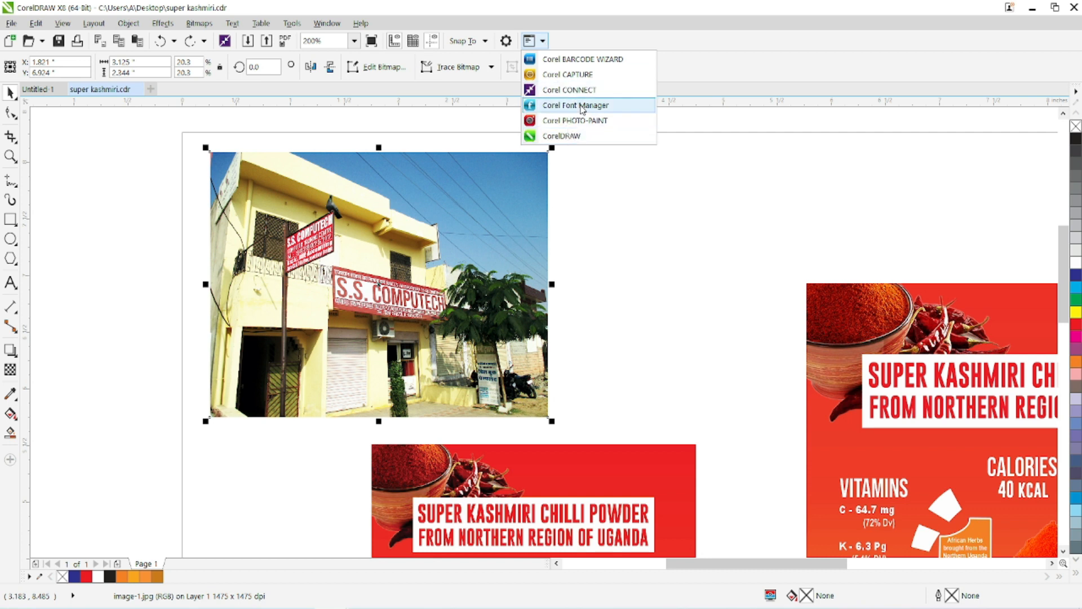
{"action": "left_click", "coordinate": [288, 273]}
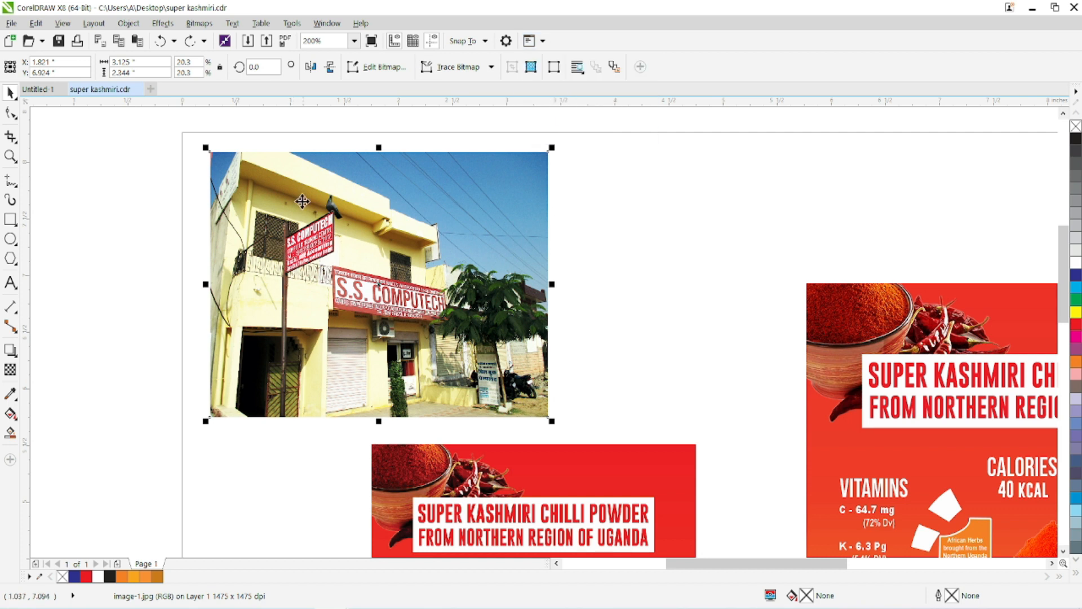
Open the storefront photo for bitmap editing in Corel PHOTO-PAINT and maximize its window.
{"action": "left_click", "coordinate": [190, 29]}
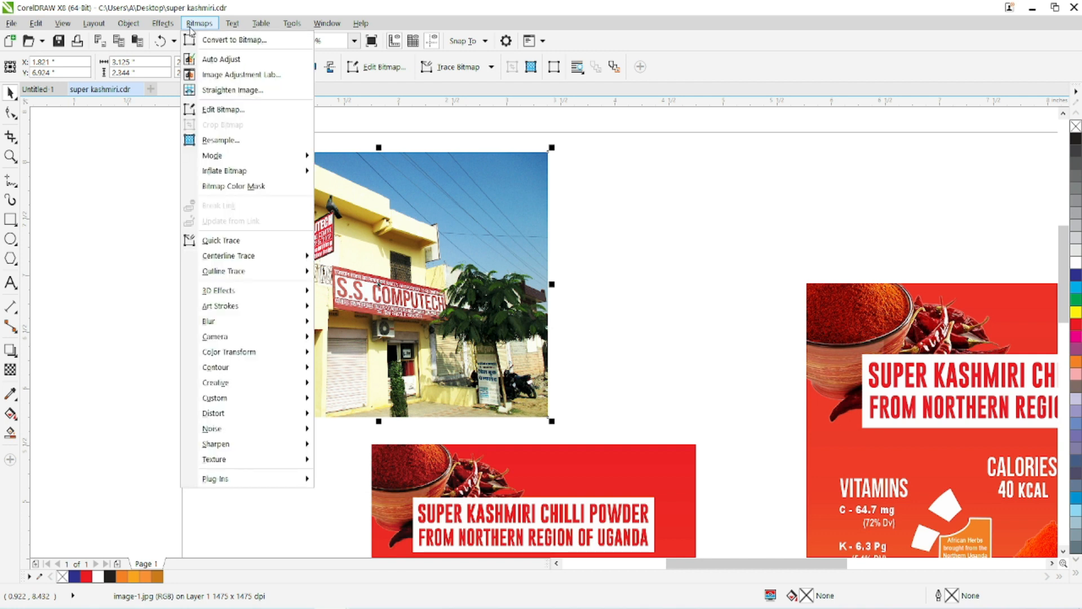
{"action": "left_click", "coordinate": [222, 120]}
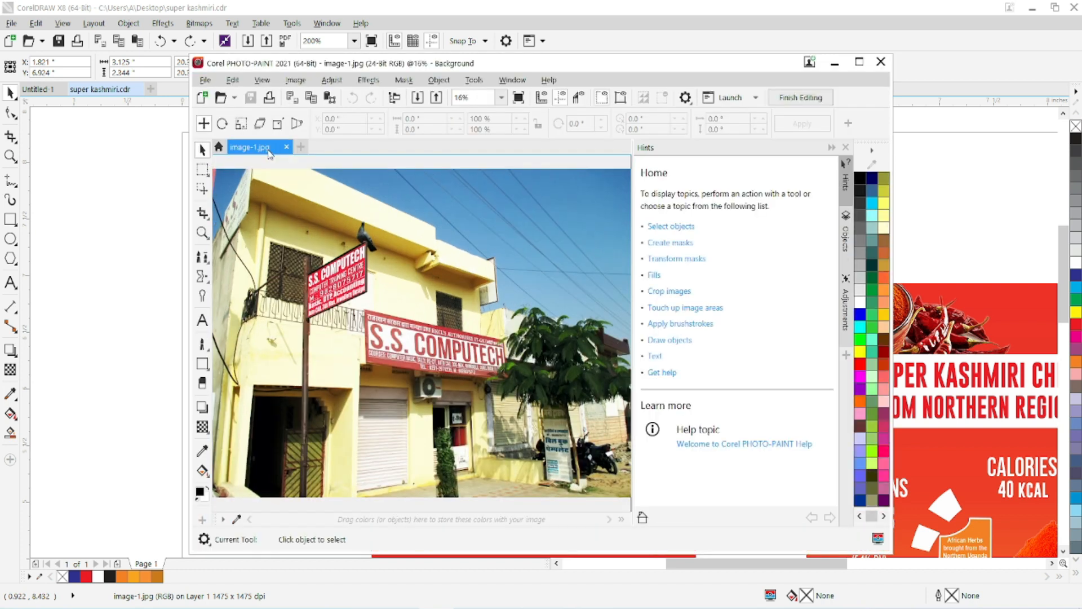
{"action": "double_click", "coordinate": [388, 68]}
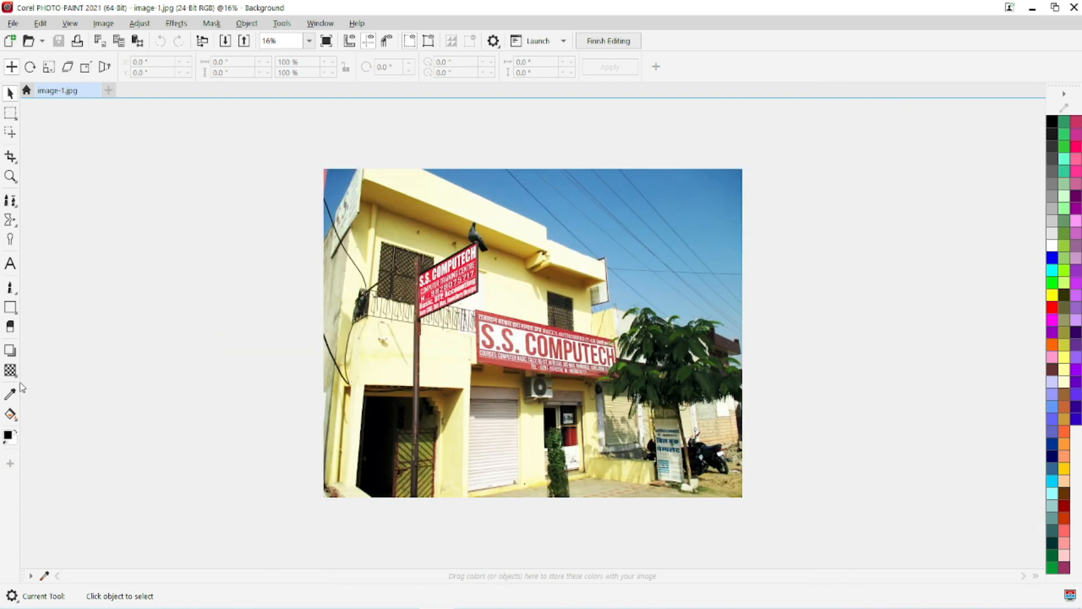
Spray three diagonal garlands of mixed flowers across the photo's sky with the Image Sprayer at size 206.
{"action": "left_click", "coordinate": [12, 294]}
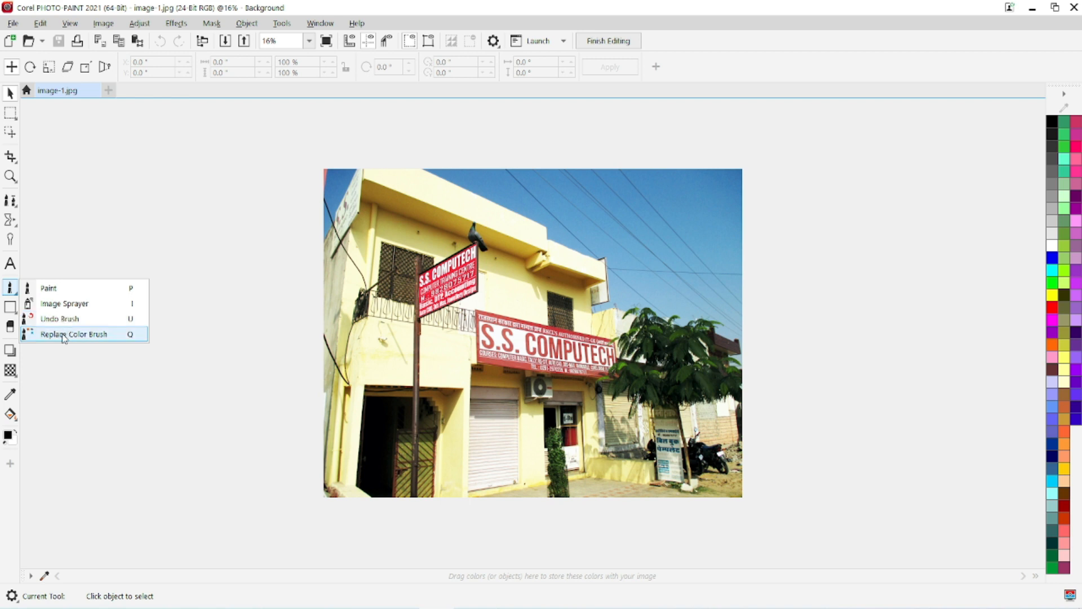
{"action": "left_click", "coordinate": [62, 304]}
{"action": "left_click", "coordinate": [93, 67]}
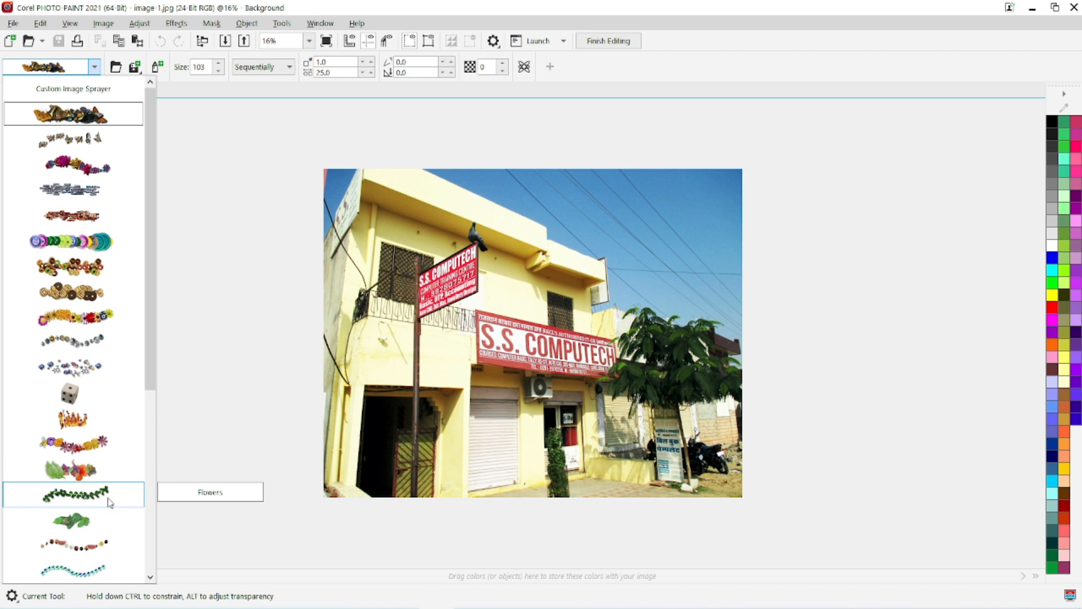
{"action": "left_click", "coordinate": [79, 443]}
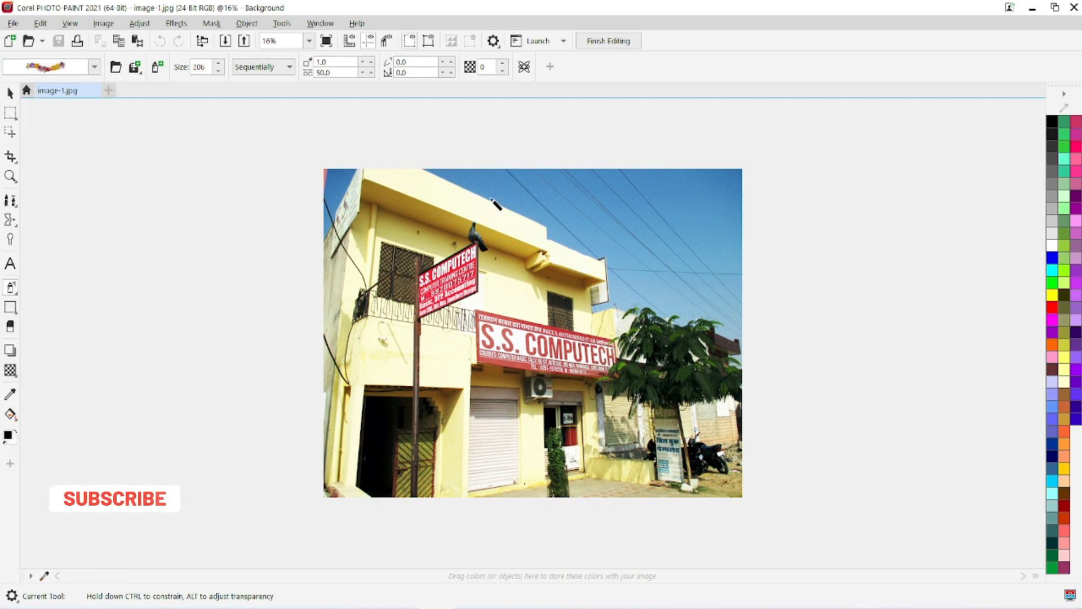
{"action": "mouse_move", "coordinate": [459, 176]}
{"action": "left_mouse_down"}
{"action": "mouse_move", "coordinate": [714, 236]}
{"action": "mouse_move", "coordinate": [763, 268]}
{"action": "left_mouse_up"}
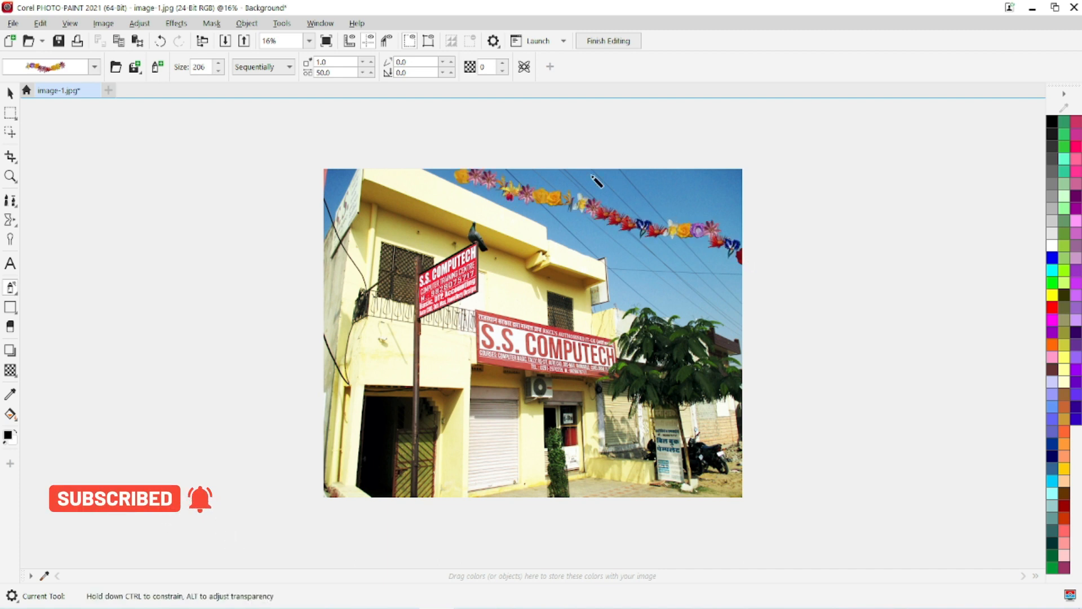
{"action": "left_click_drag", "start_coordinate": [573, 172], "coordinate": [739, 198]}
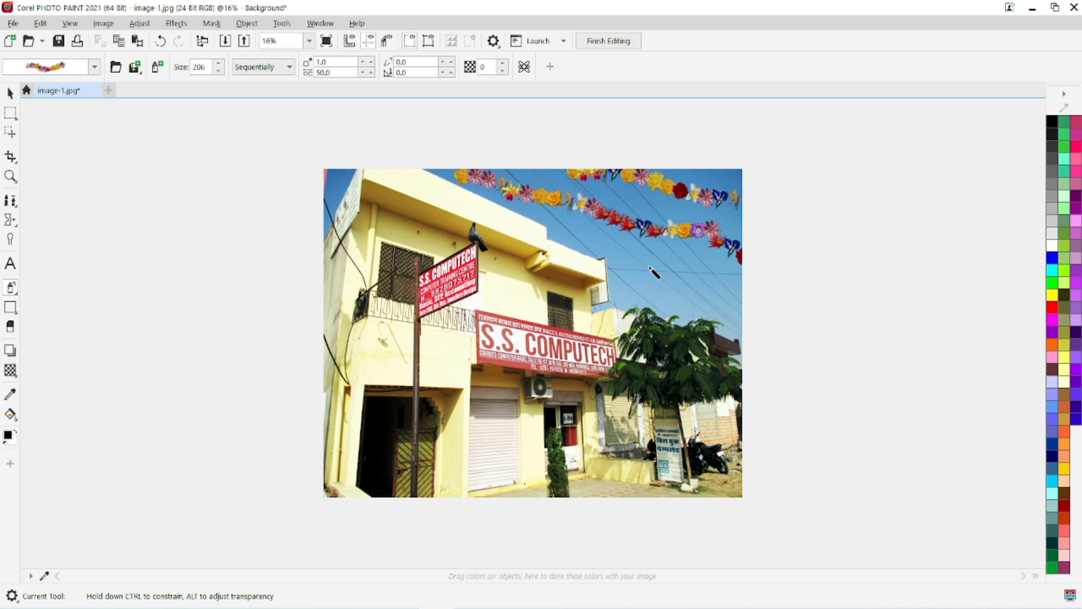
{"action": "left_click_drag", "start_coordinate": [546, 224], "coordinate": [770, 302]}
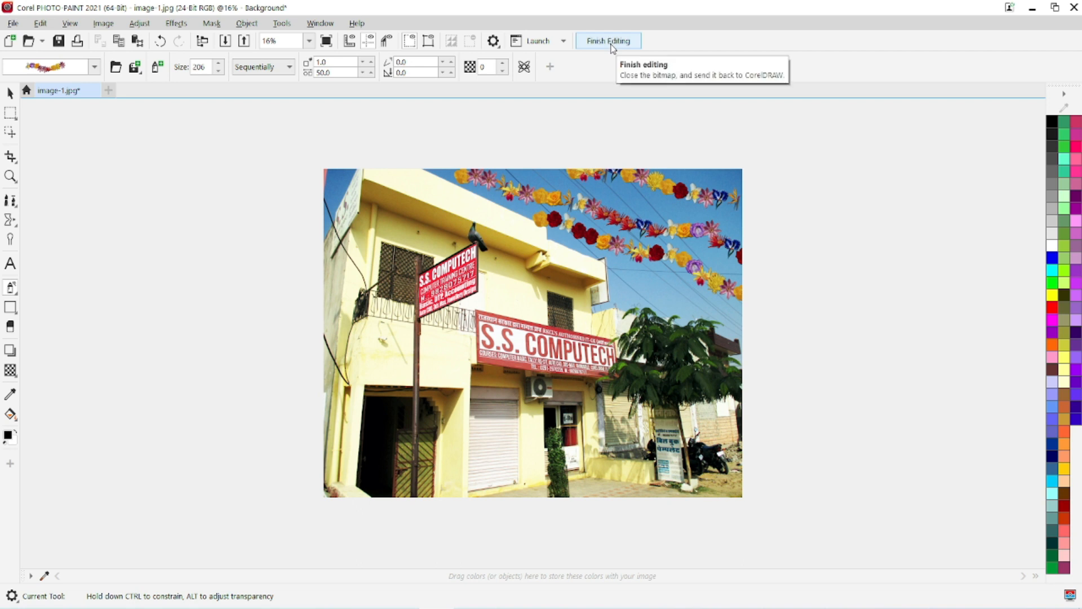
Finish editing, save the sprayed photo back to the CorelDRAW document, and close Corel PHOTO-PAINT.
{"action": "left_click", "coordinate": [609, 41]}
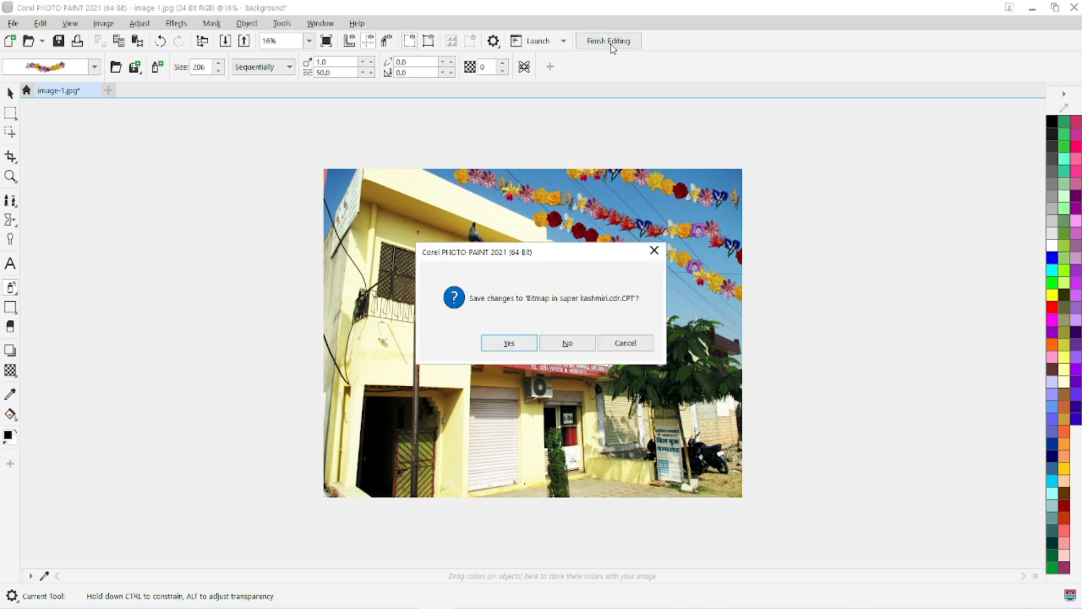
{"action": "left_click", "coordinate": [517, 344]}
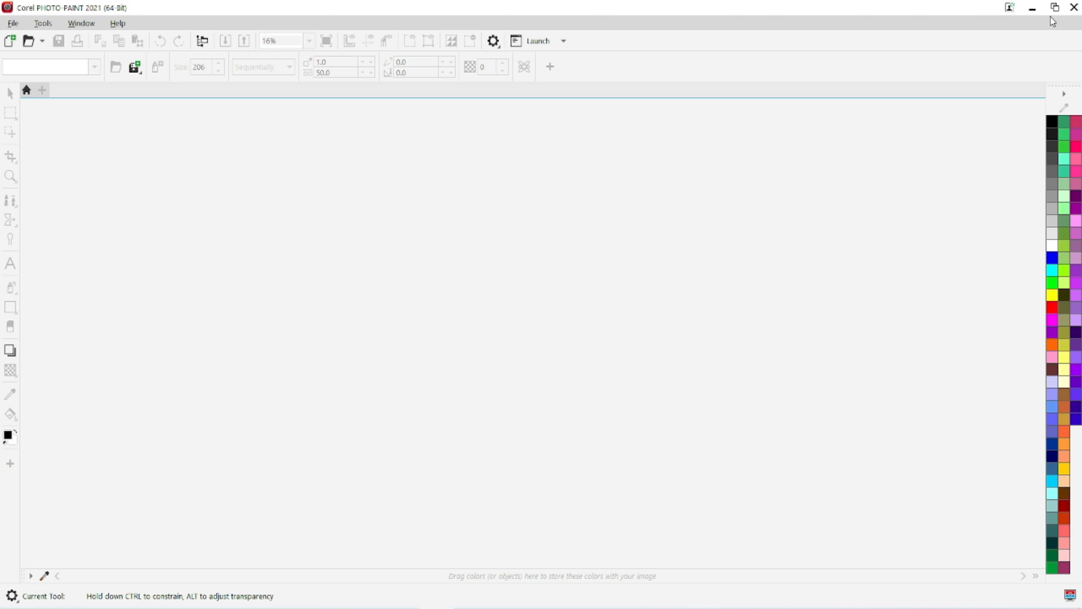
{"action": "left_click", "coordinate": [1074, 7]}
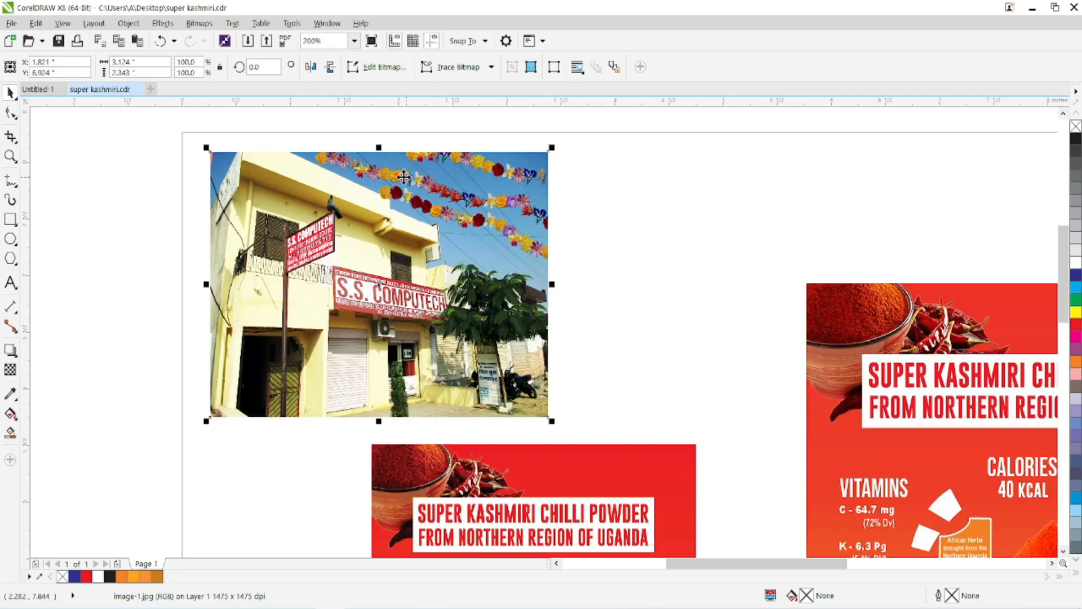
{"action": "scroll", "coordinate": [389, 182], "scroll_direction": "up", "scroll_amount": 2}
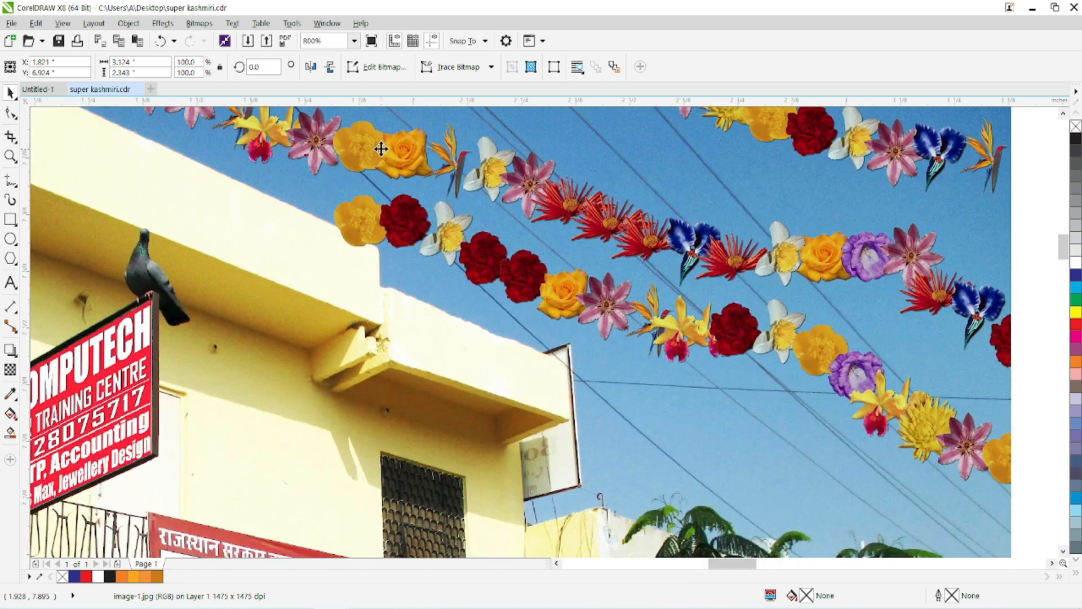
Resample the storefront photo to a resolution of 300 dpi.
{"action": "scroll", "coordinate": [381, 148], "scroll_direction": "down", "scroll_amount": 1}
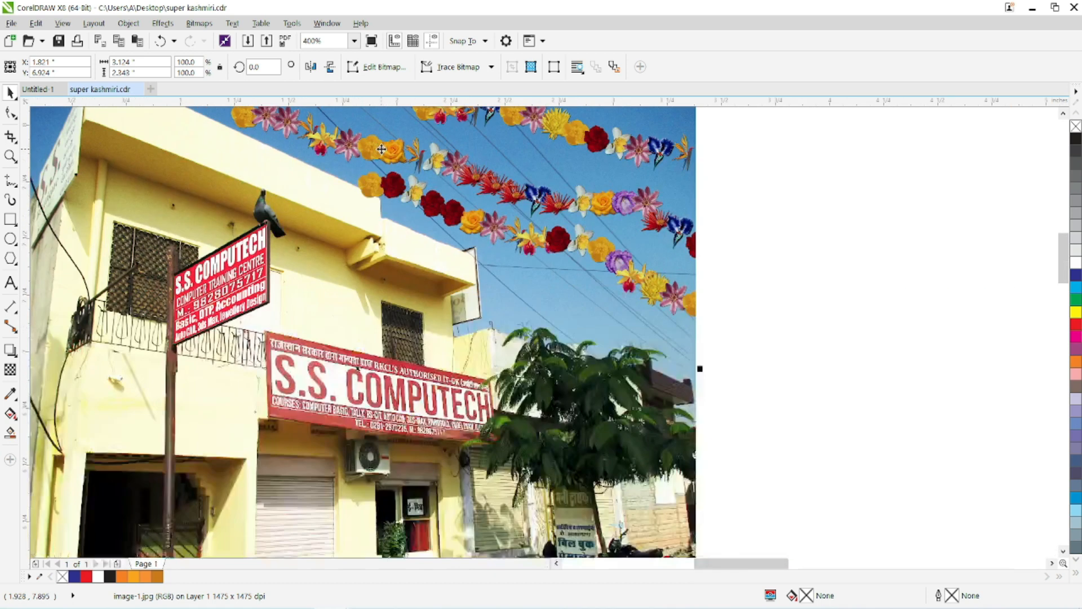
{"action": "scroll", "coordinate": [381, 149], "scroll_direction": "down", "scroll_amount": 1}
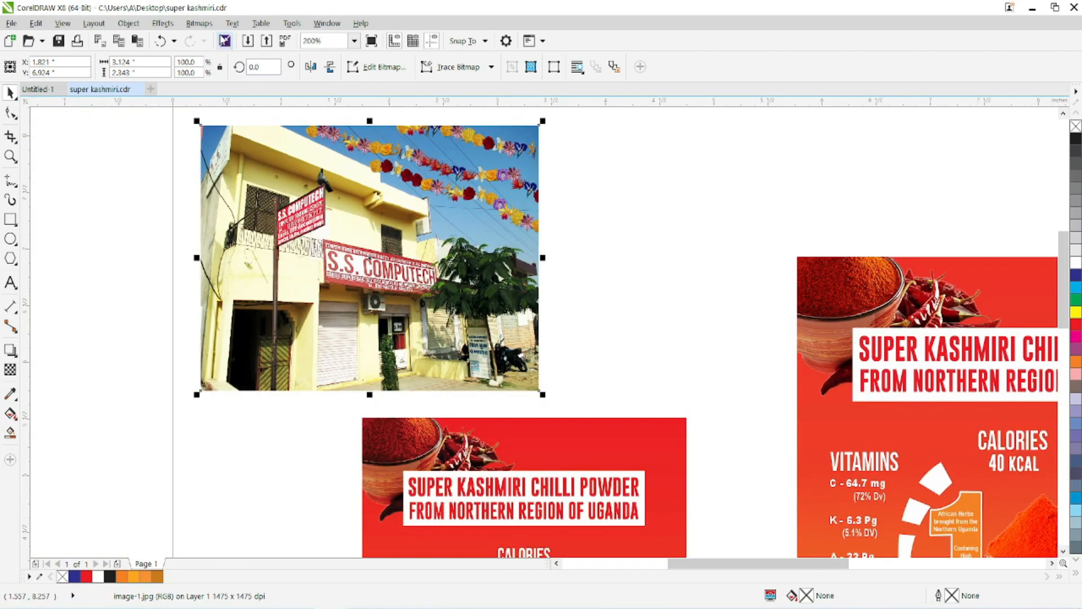
{"action": "left_click", "coordinate": [199, 23]}
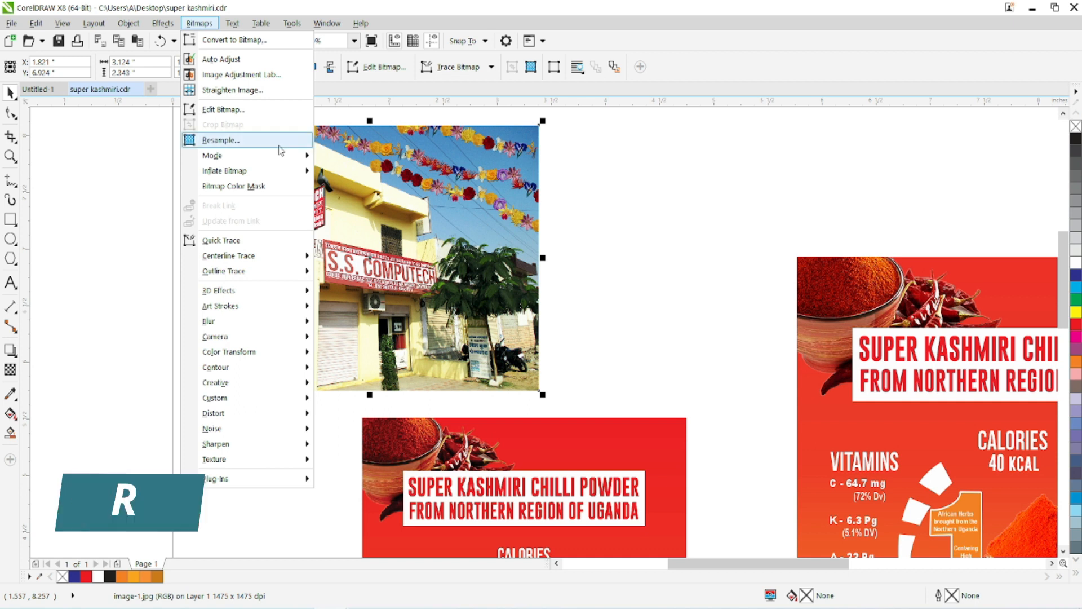
{"action": "left_click", "coordinate": [474, 281]}
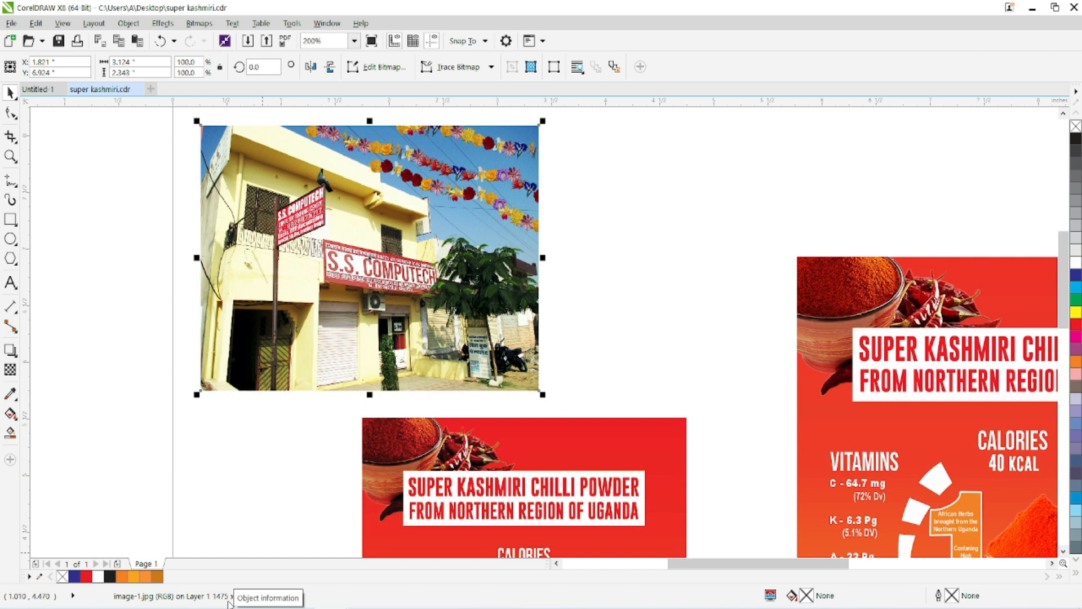
{"action": "left_click", "coordinate": [199, 23]}
{"action": "left_click", "coordinate": [210, 141]}
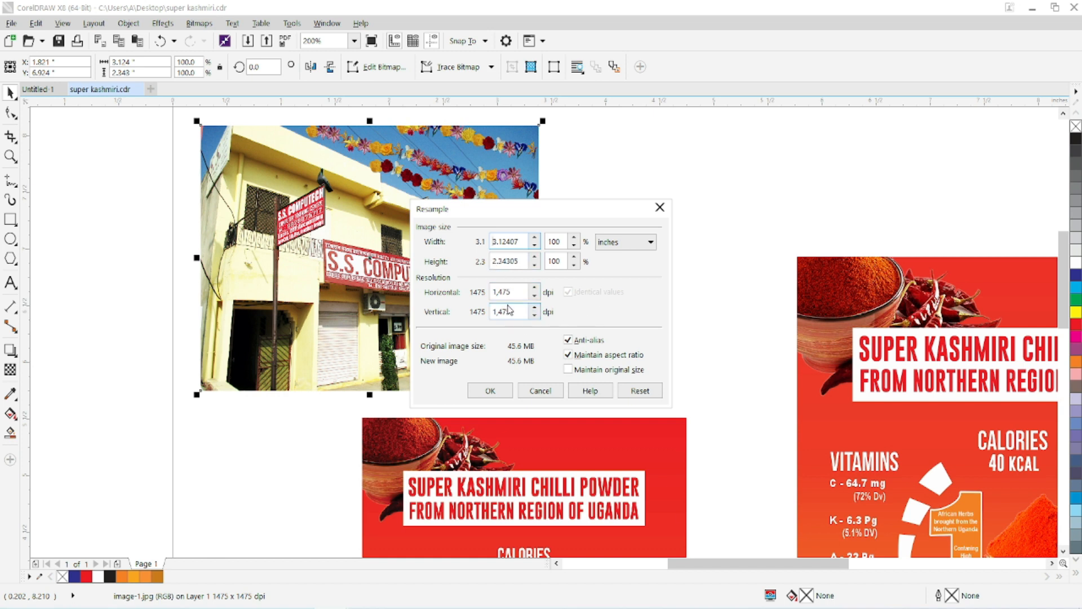
{"action": "left_click_drag", "start_coordinate": [520, 243], "coordinate": [496, 242]}
{"action": "left_click_drag", "start_coordinate": [515, 292], "coordinate": [484, 296]}
{"action": "type", "text": "300"}
{"action": "left_click", "coordinate": [490, 391]}
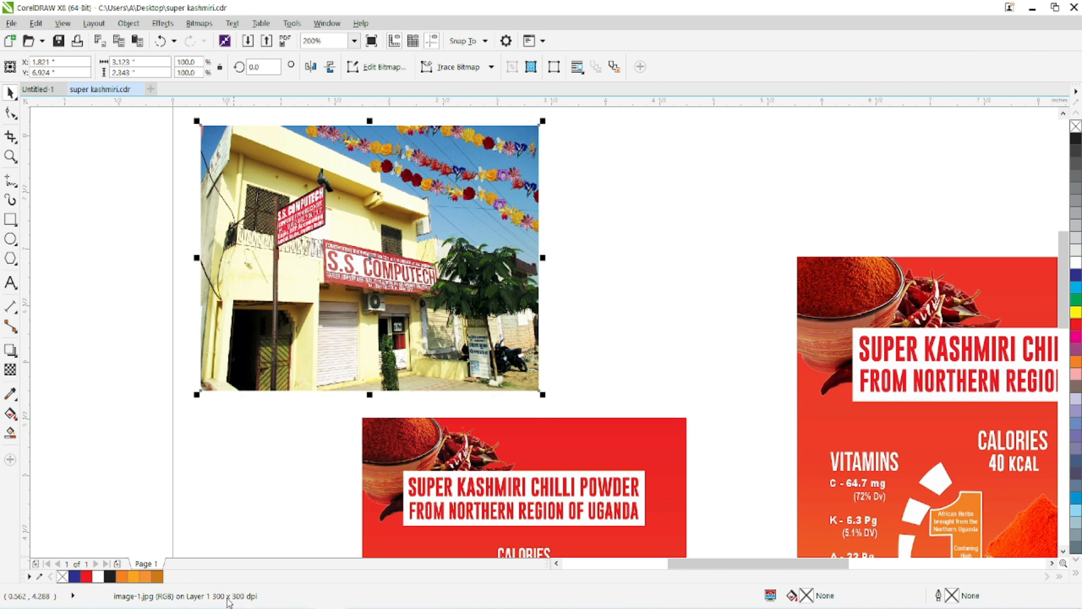
Inspect the resampled photo up close and in the Resample settings, and undo the 300 dpi resampling.
{"action": "scroll", "coordinate": [309, 204], "scroll_direction": "up", "scroll_amount": 1}
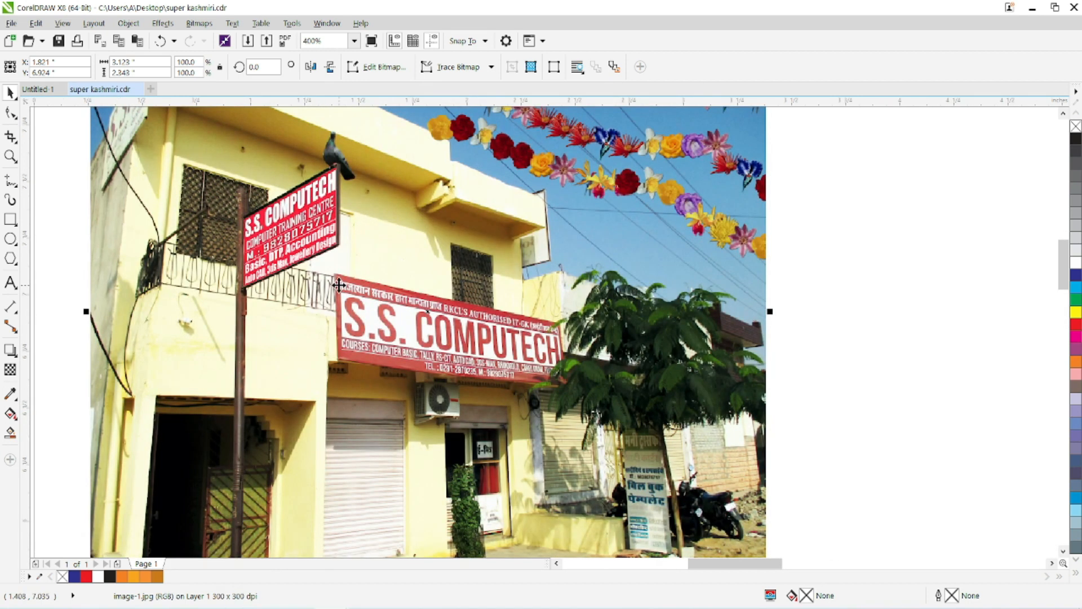
{"action": "scroll", "coordinate": [335, 270], "scroll_direction": "down", "scroll_amount": 1}
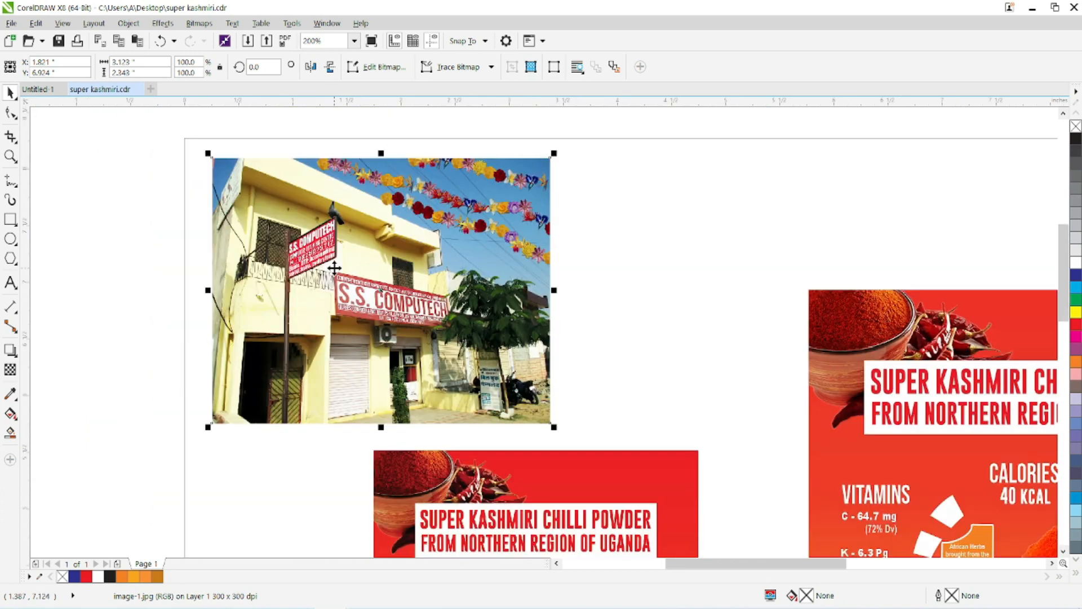
{"action": "scroll", "coordinate": [265, 180], "scroll_direction": "up", "scroll_amount": 1}
{"action": "scroll", "coordinate": [257, 200], "scroll_direction": "down", "scroll_amount": 1}
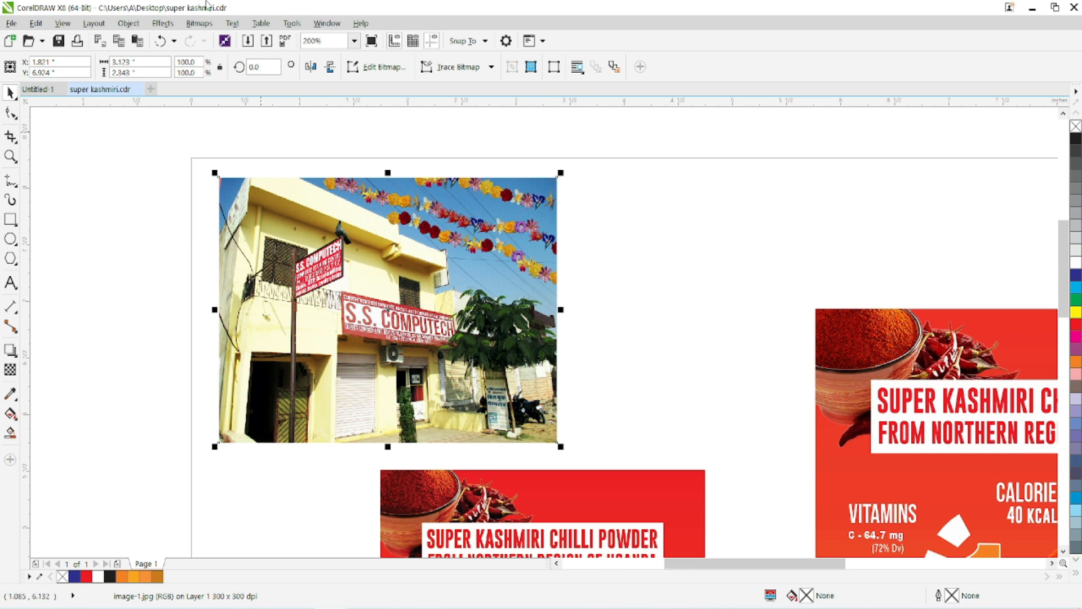
{"action": "left_click", "coordinate": [199, 24]}
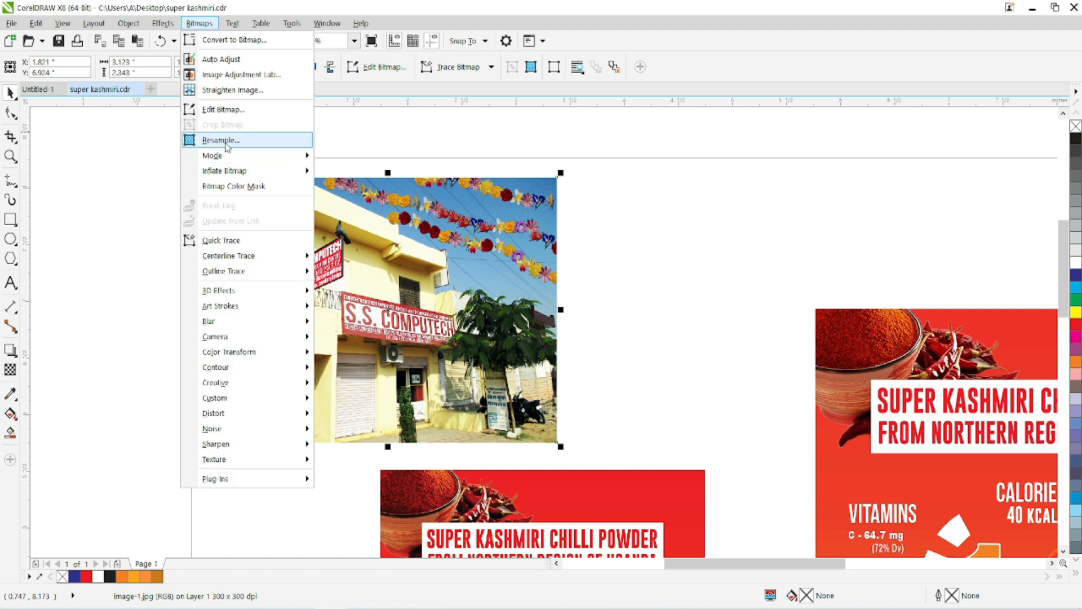
{"action": "key", "text": "Escape"}
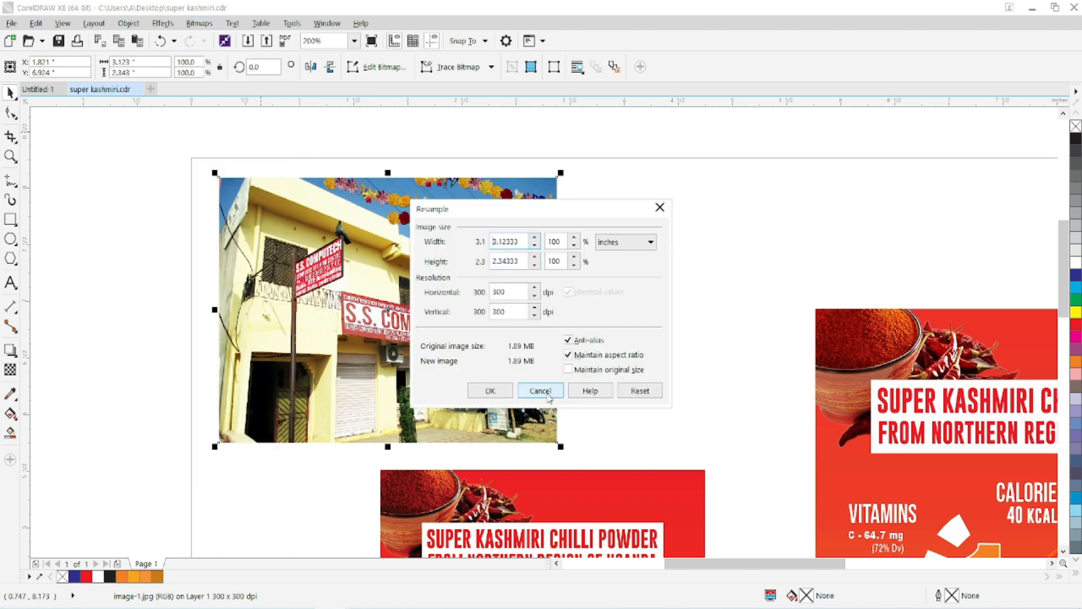
{"action": "left_click", "coordinate": [540, 391]}
{"action": "left_click", "coordinate": [160, 42]}
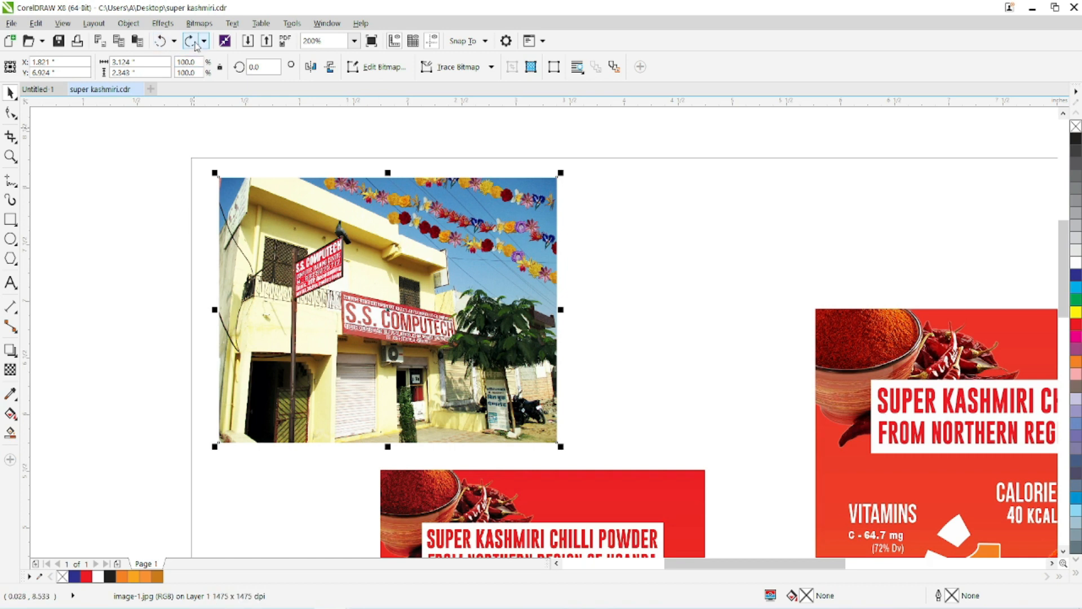
Resample the storefront photo to a width of 5 inches, maintaining the aspect ratio.
{"action": "left_click", "coordinate": [198, 23]}
{"action": "left_click", "coordinate": [229, 146]}
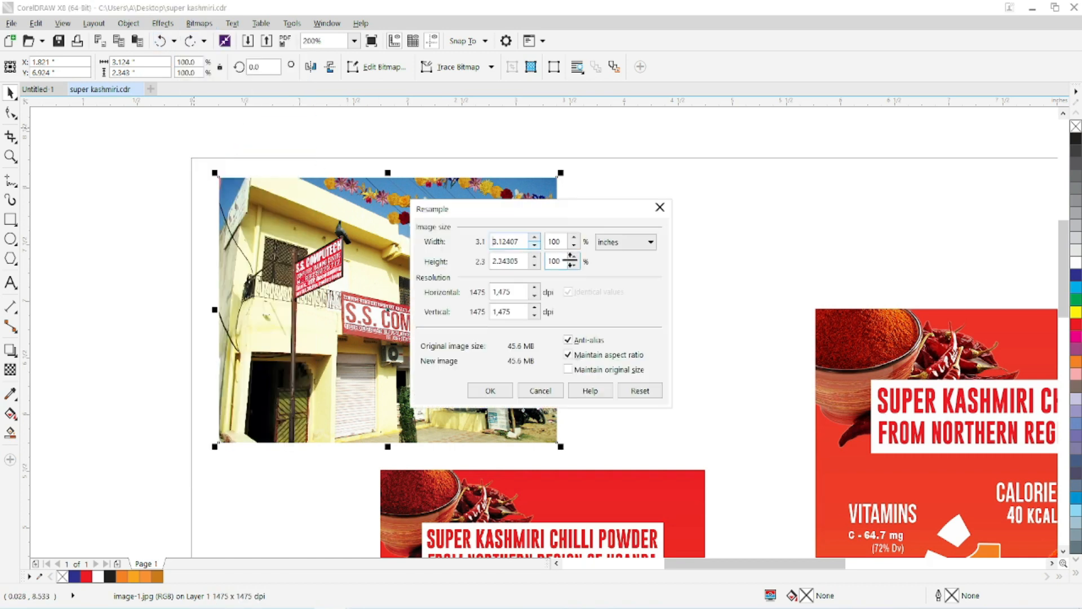
{"action": "double_click", "coordinate": [513, 240]}
{"action": "key", "text": "BackSpace"}
{"action": "left_click_drag", "start_coordinate": [513, 239], "coordinate": [482, 237]}
{"action": "type", "text": "5"}
{"action": "left_click", "coordinate": [499, 391]}
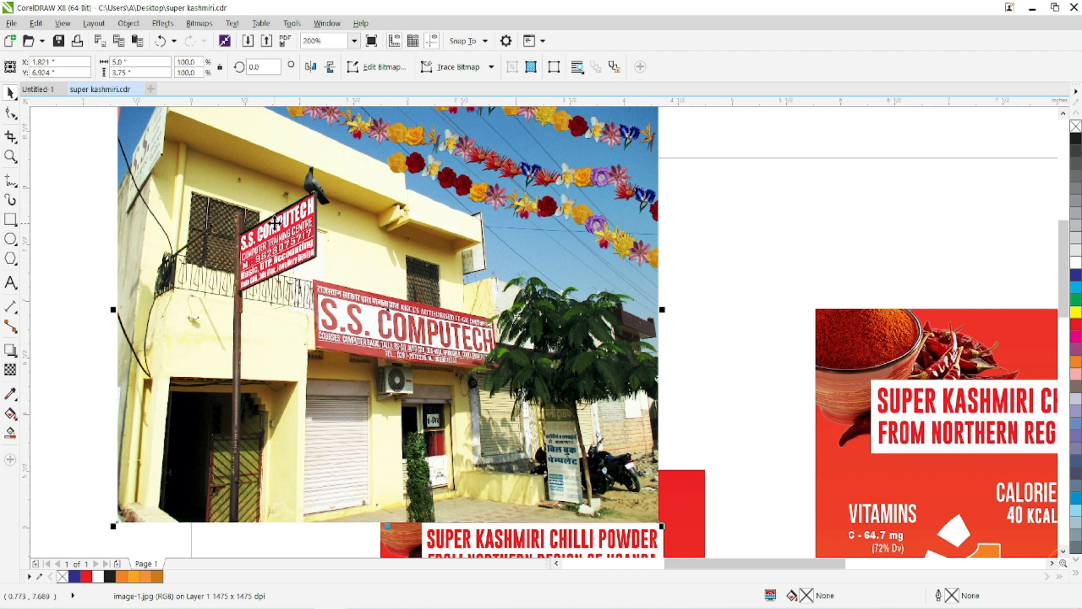
Resample the storefront photo to a width of 8 inches, maintaining the aspect ratio.
{"action": "left_click", "coordinate": [199, 23]}
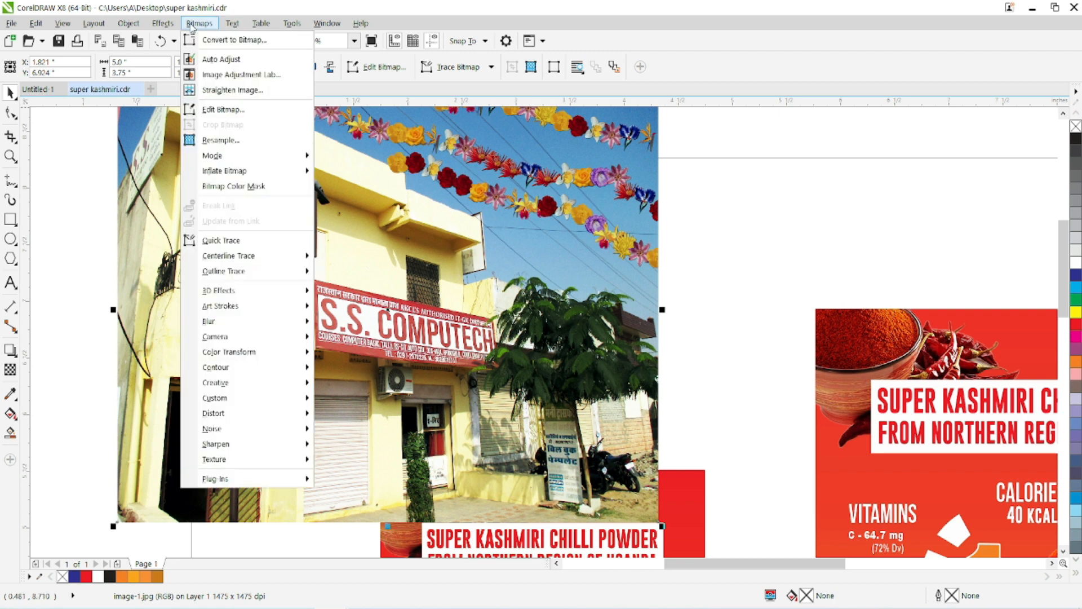
{"action": "left_click", "coordinate": [220, 139]}
{"action": "double_click", "coordinate": [507, 241]}
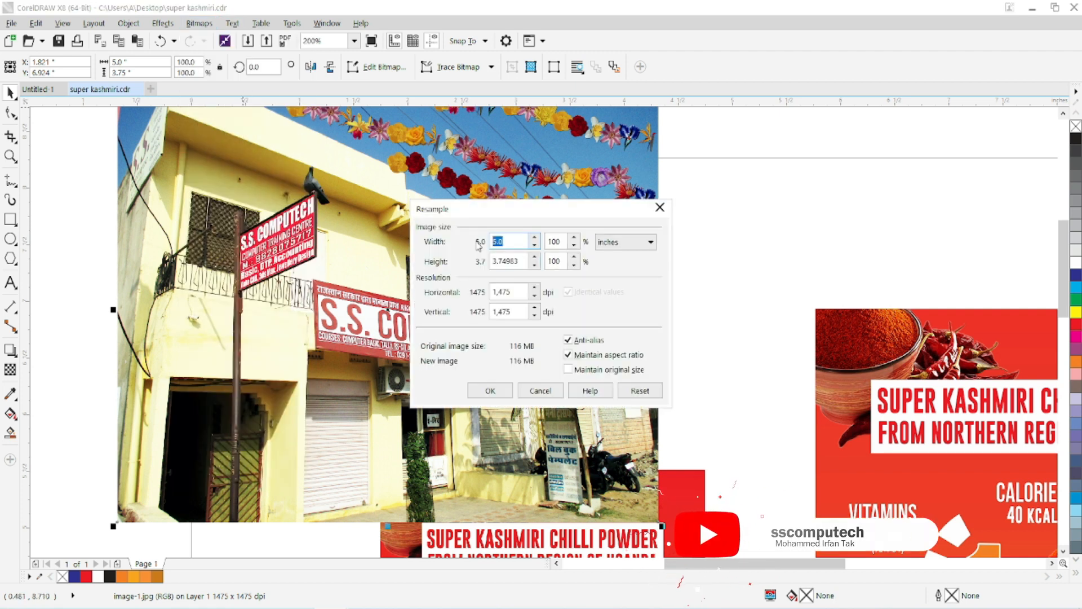
{"action": "type", "text": "8"}
{"action": "key", "text": "Return"}
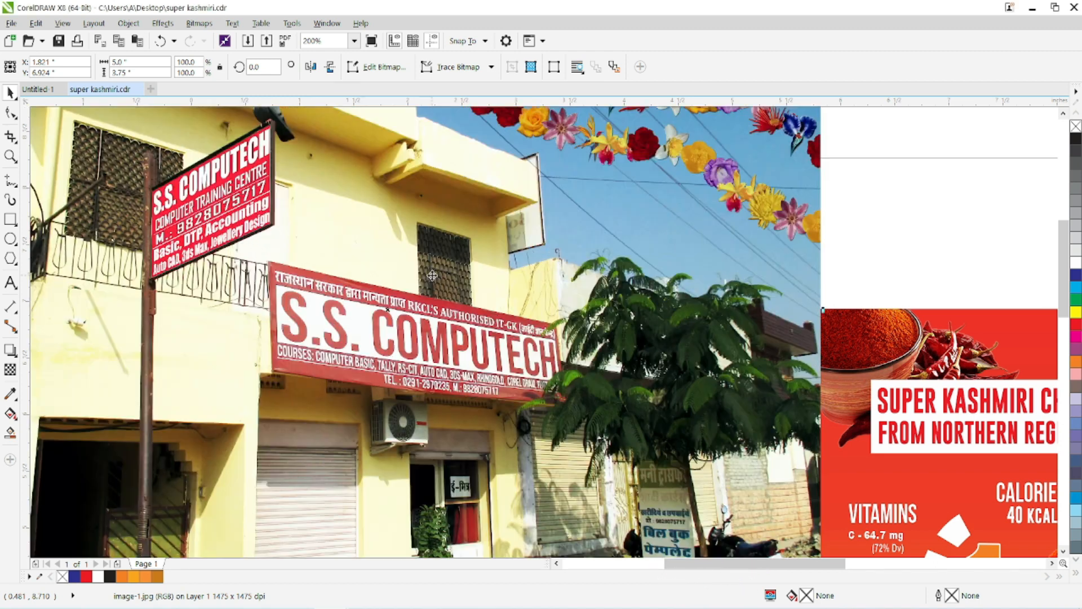
Check the enlarged photo's size and resolution in the Resample settings without applying any change.
{"action": "left_click", "coordinate": [199, 23]}
{"action": "left_click", "coordinate": [217, 139]}
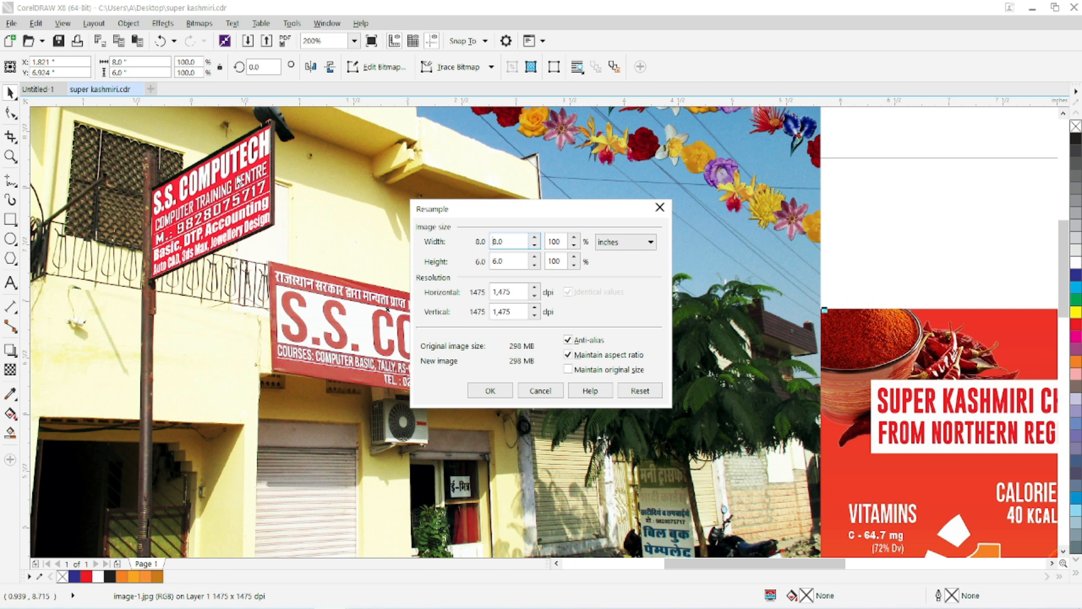
{"action": "left_click", "coordinate": [529, 394]}
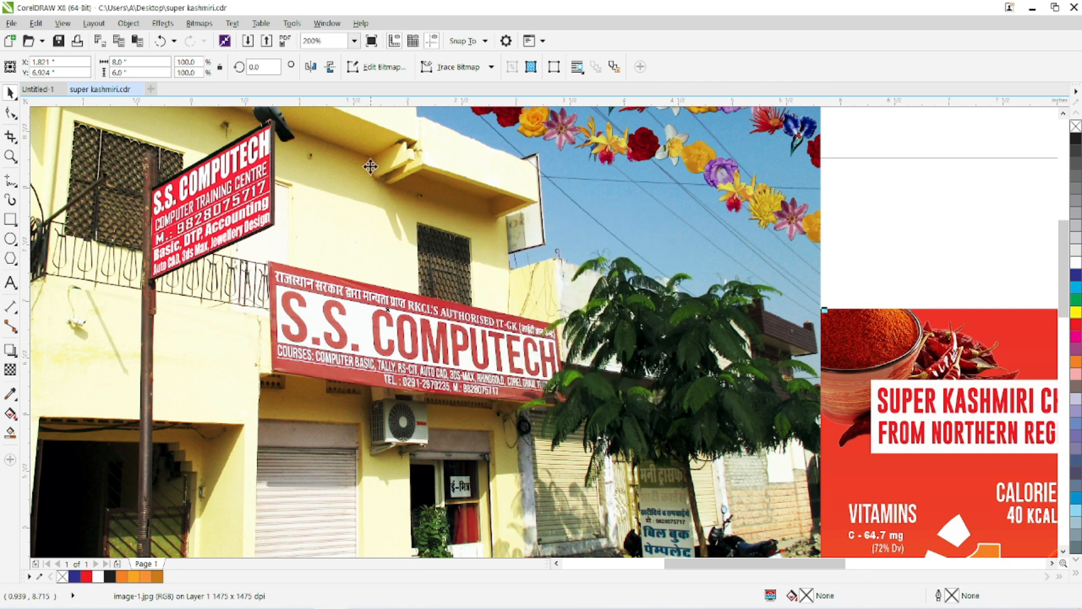
{"action": "left_click", "coordinate": [199, 23]}
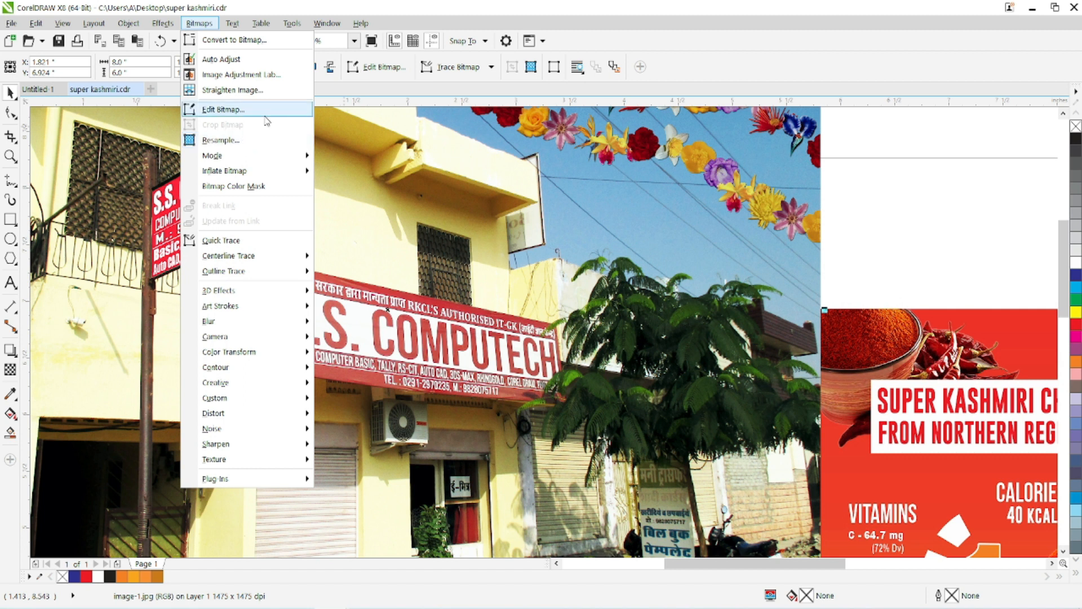
{"action": "mouse_move", "coordinate": [257, 157]}
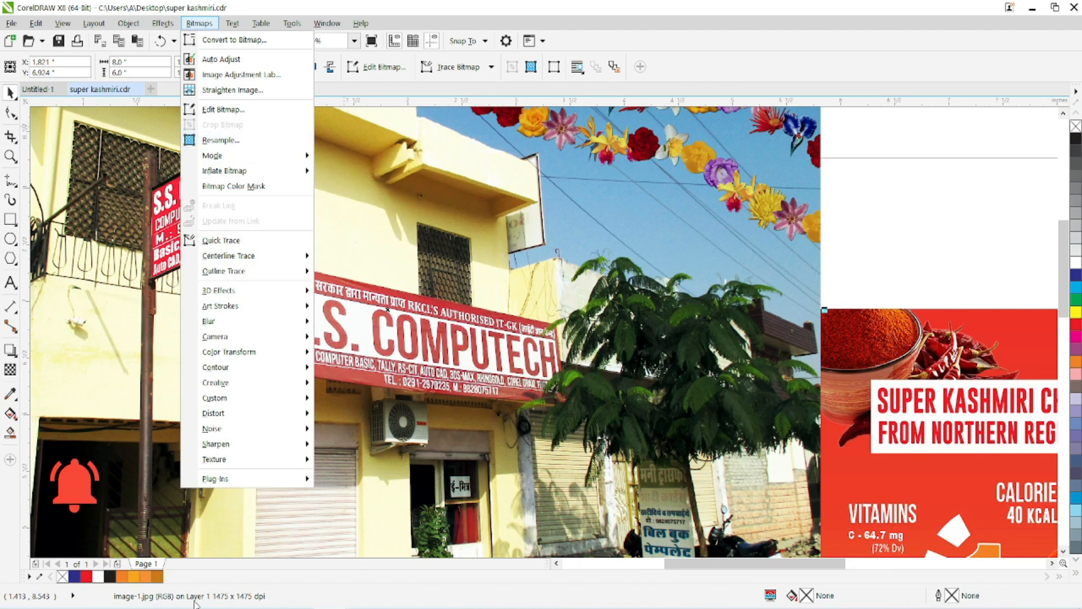
{"action": "left_click", "coordinate": [173, 605]}
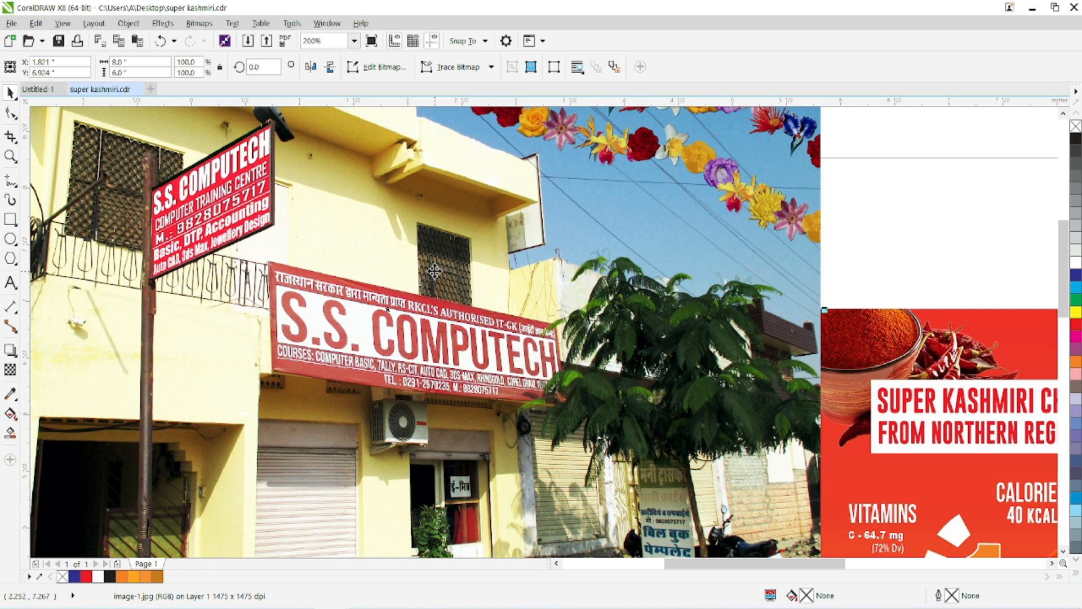
Convert the photo to CMYK Color (32-bit) mode and move it clear of the chilli powder designs.
{"action": "left_click", "coordinate": [199, 23]}
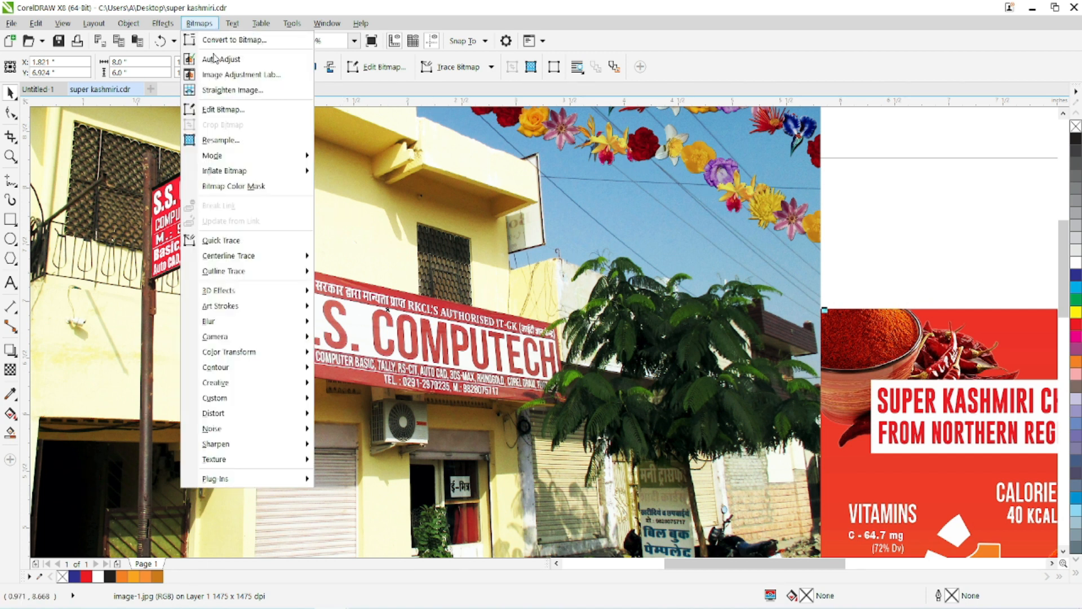
{"action": "mouse_move", "coordinate": [293, 155]}
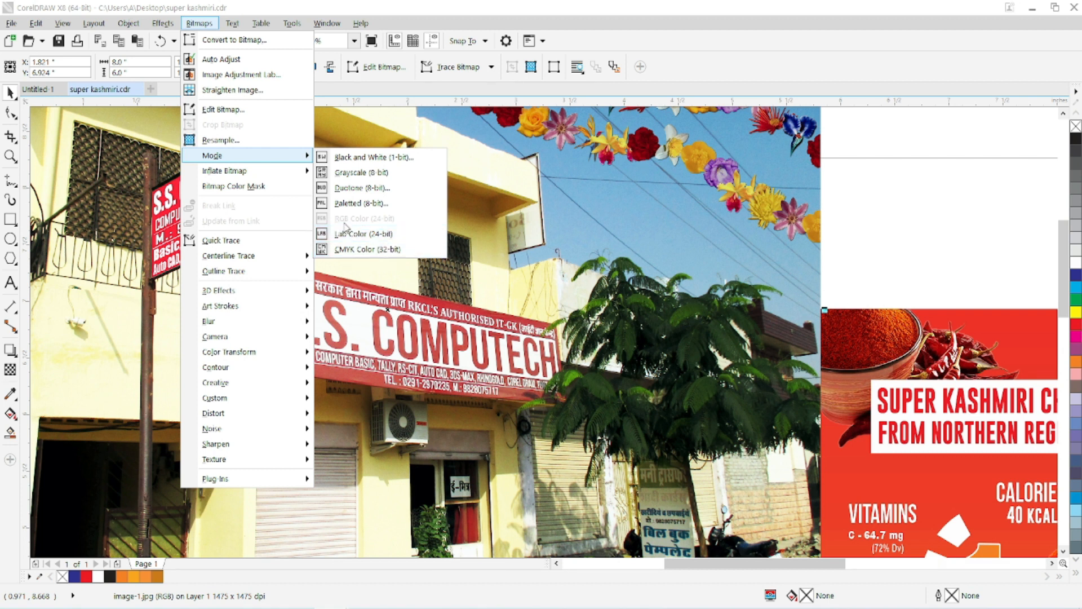
{"action": "left_click", "coordinate": [398, 249]}
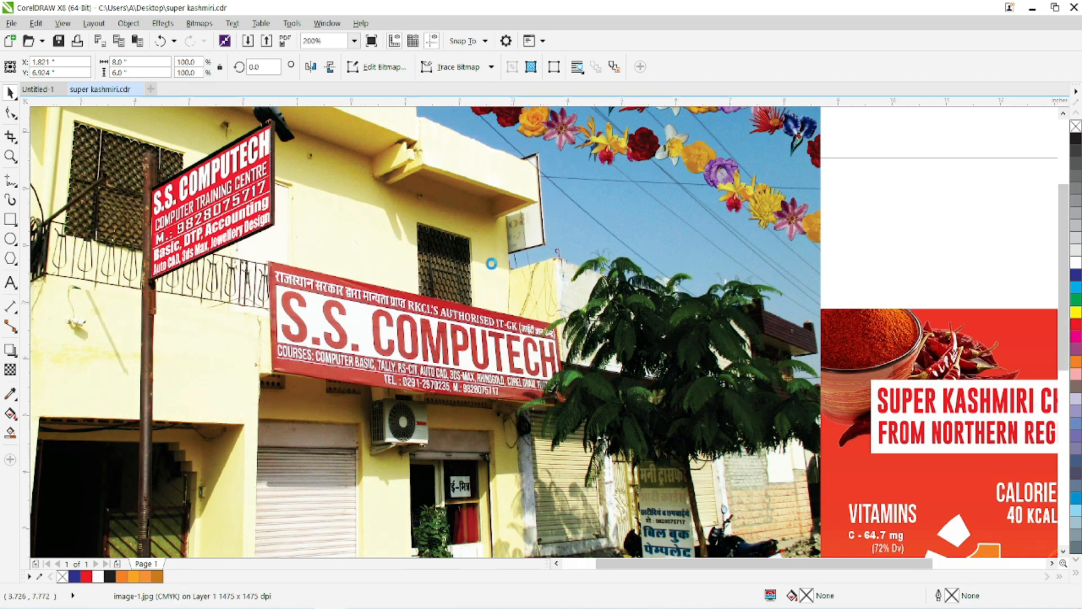
{"action": "scroll", "coordinate": [491, 261], "scroll_direction": "down", "scroll_amount": 2}
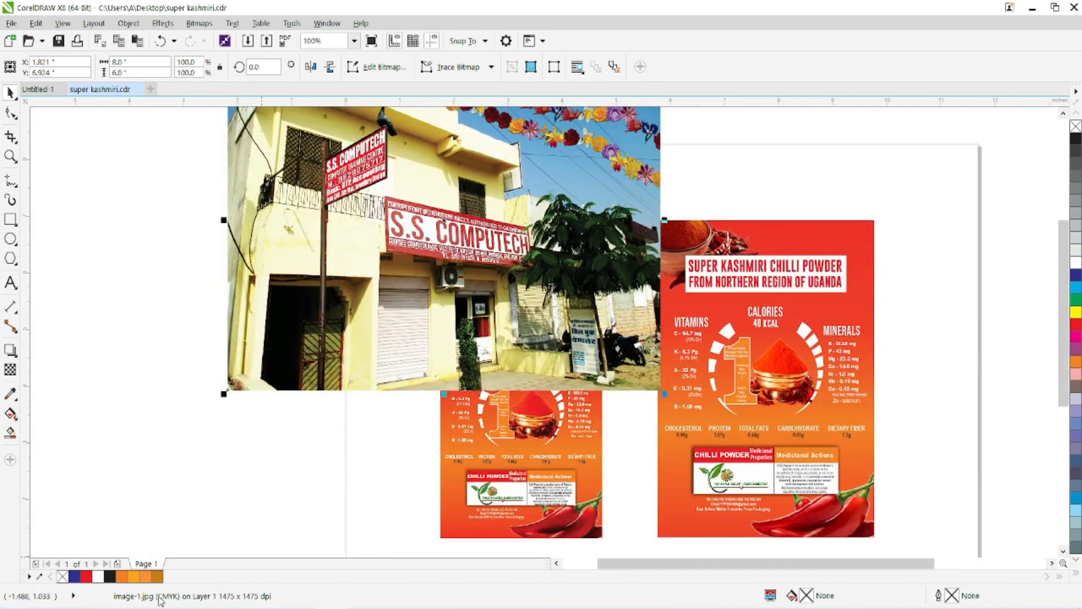
{"action": "left_click_drag", "start_coordinate": [384, 214], "coordinate": [327, 345]}
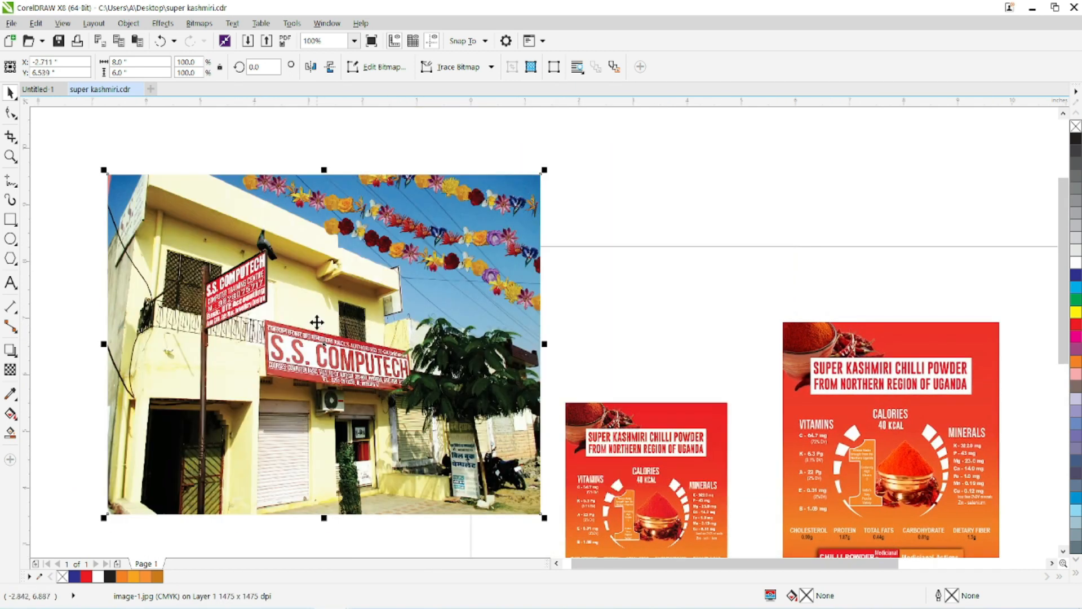
Try converting the photo to Grayscale (8-bit) mode, and undo the conversion.
{"action": "left_click", "coordinate": [198, 23]}
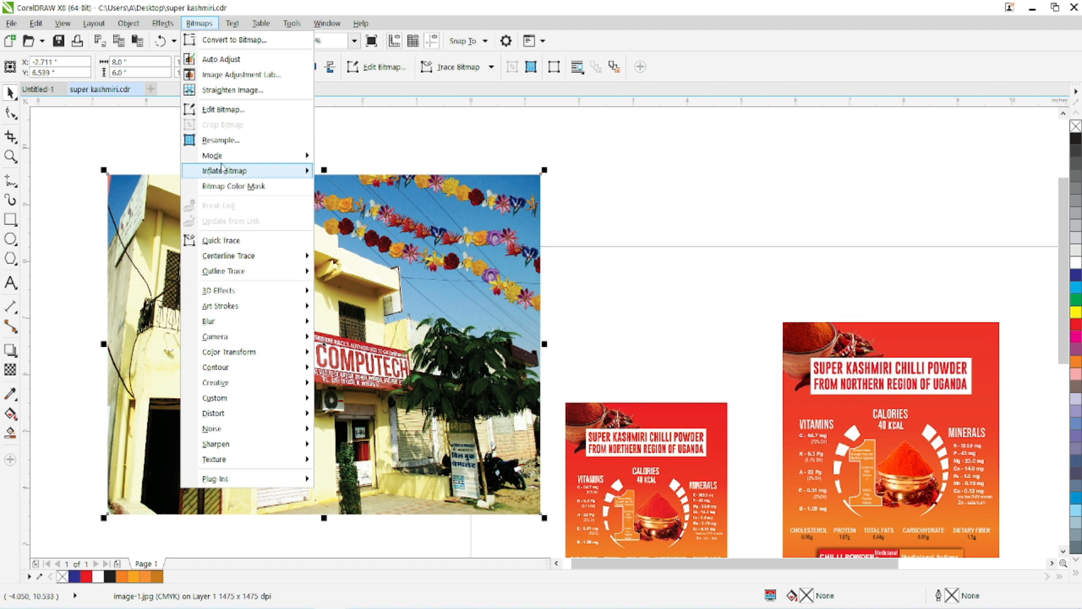
{"action": "mouse_move", "coordinate": [217, 157]}
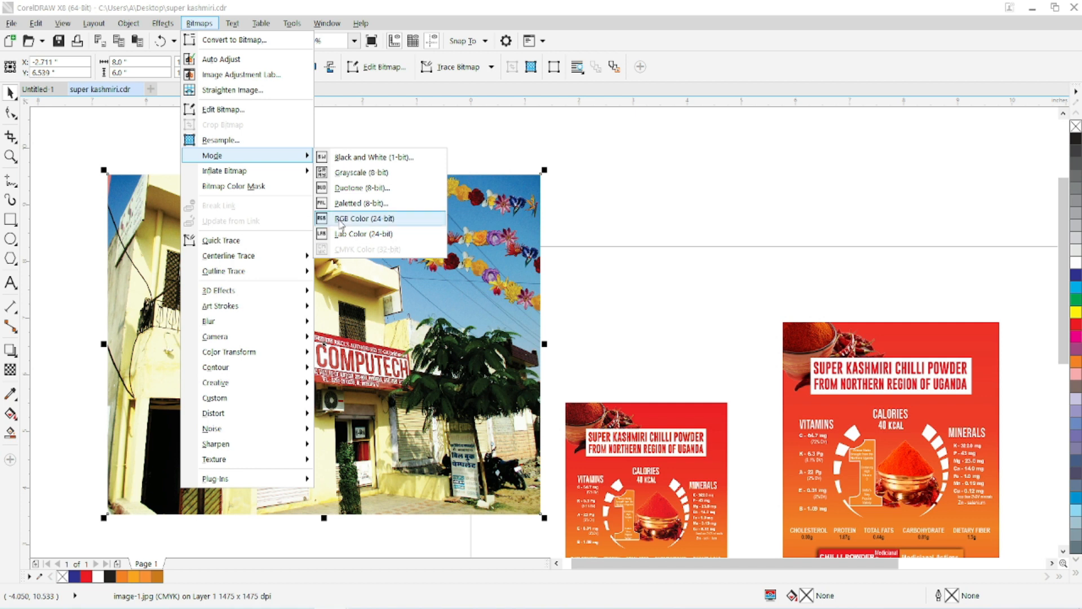
{"action": "left_click", "coordinate": [347, 172]}
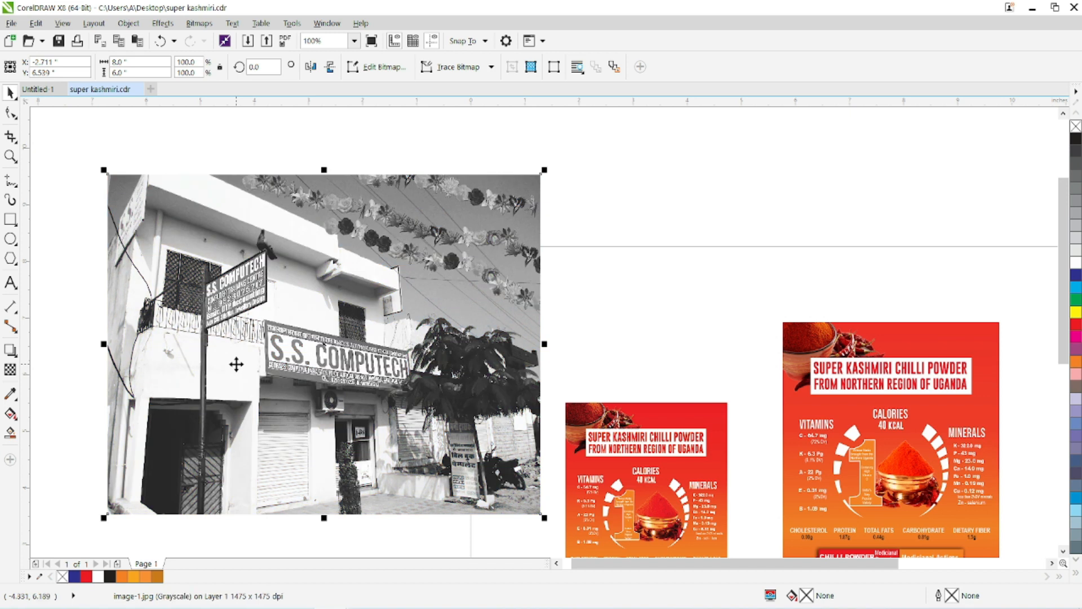
{"action": "key", "text": "ctrl+z"}
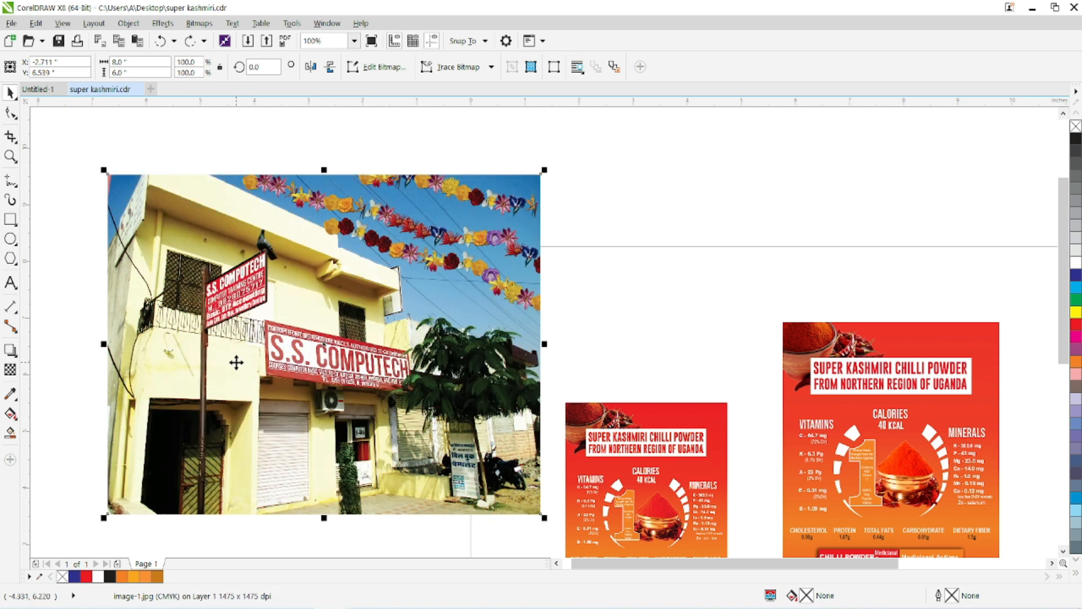
Preview the Line Art, Ordered, Jarvis and Stucki conversion methods for turning the storefront photo into Black and White (1-bit).
{"action": "left_click", "coordinate": [199, 23]}
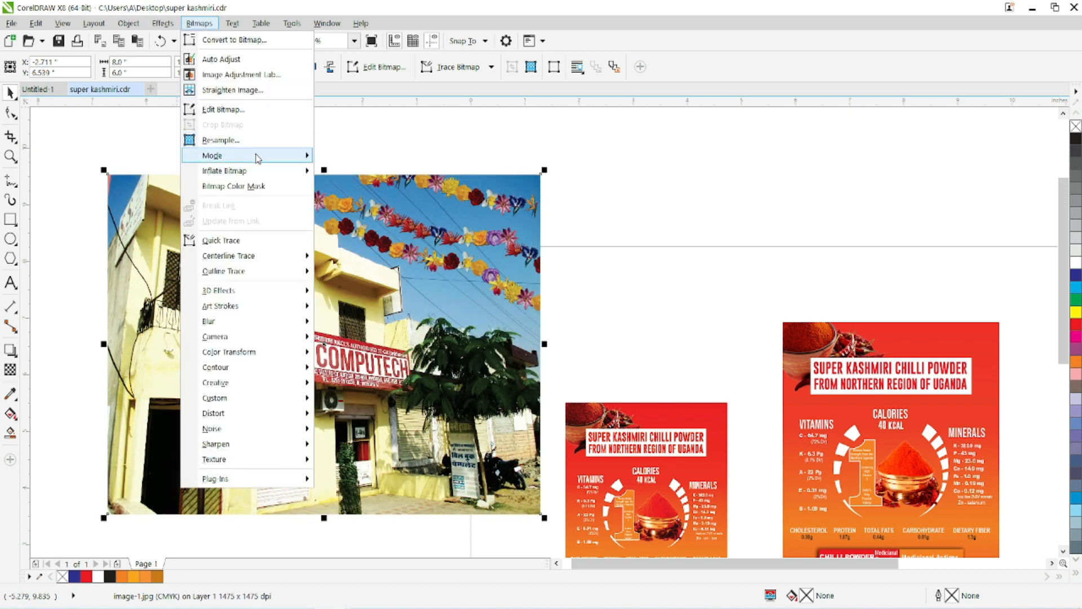
{"action": "mouse_move", "coordinate": [254, 156]}
{"action": "left_click", "coordinate": [361, 154]}
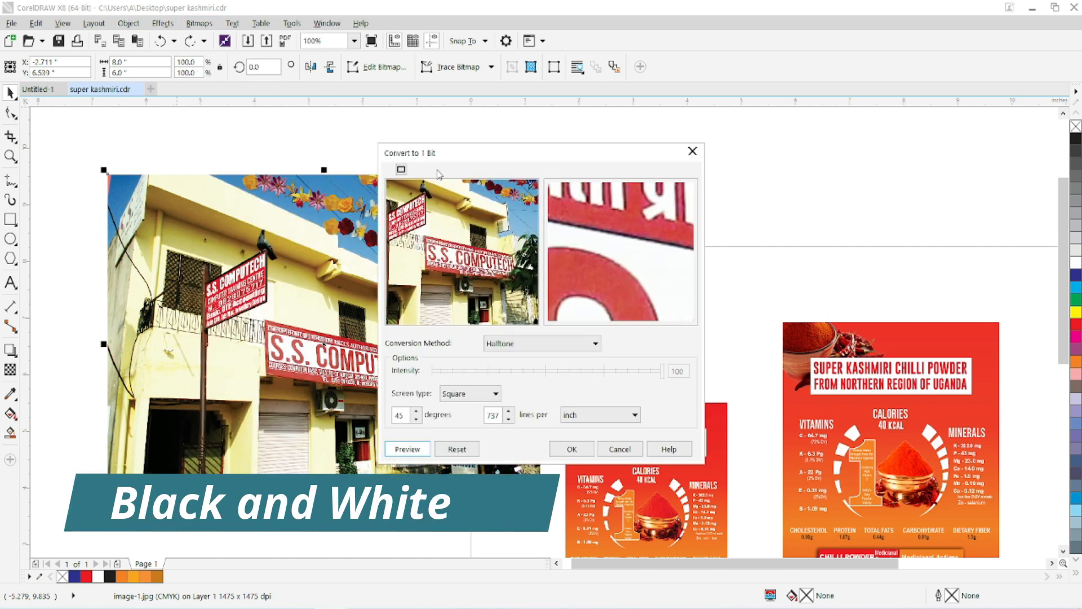
{"action": "left_click", "coordinate": [520, 344]}
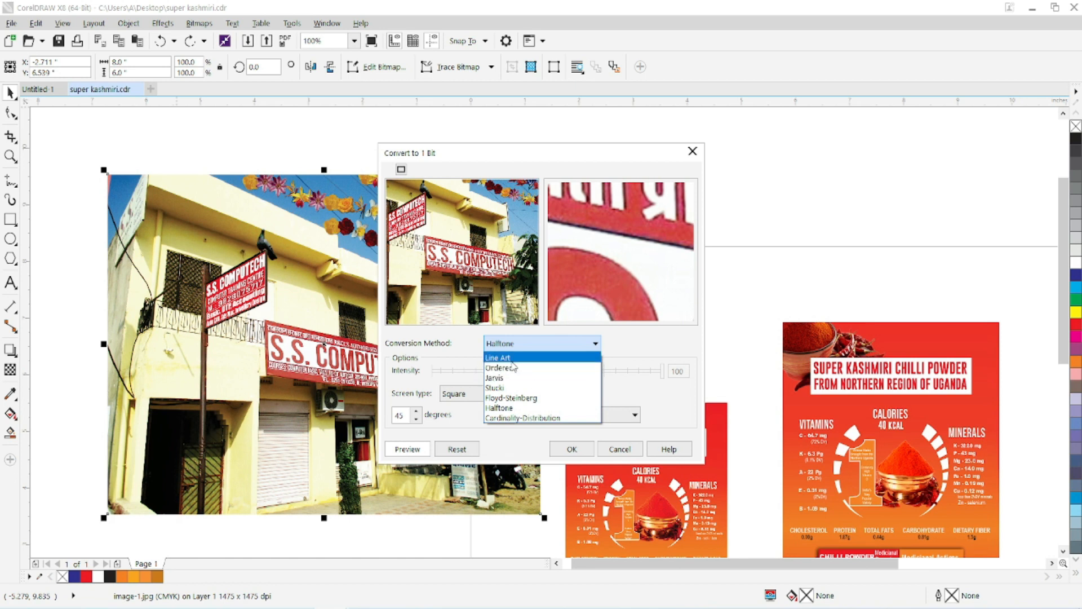
{"action": "left_click", "coordinate": [510, 359]}
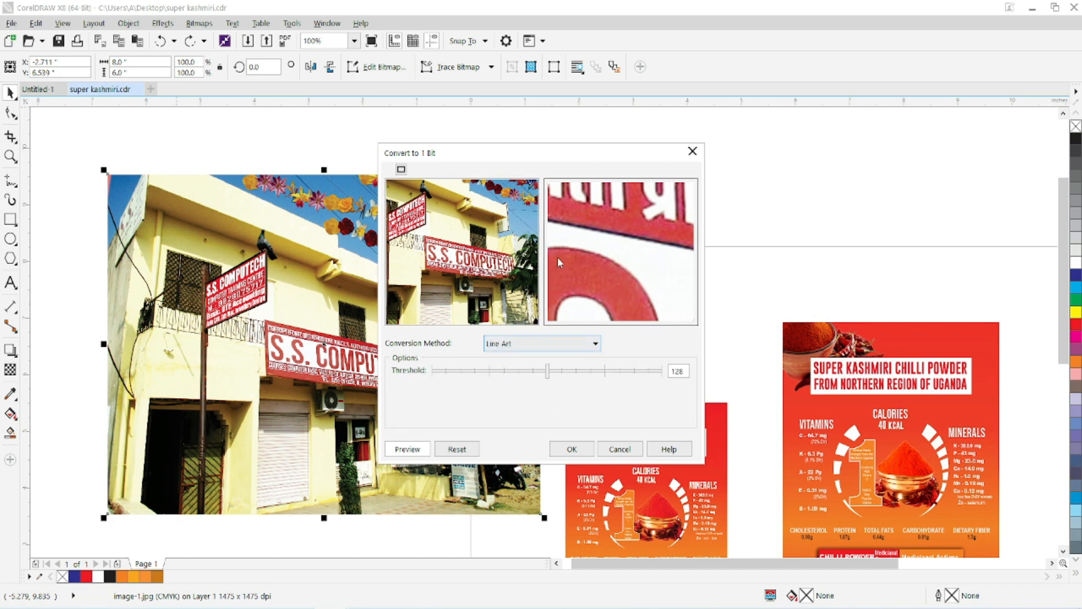
{"action": "left_click", "coordinate": [564, 345]}
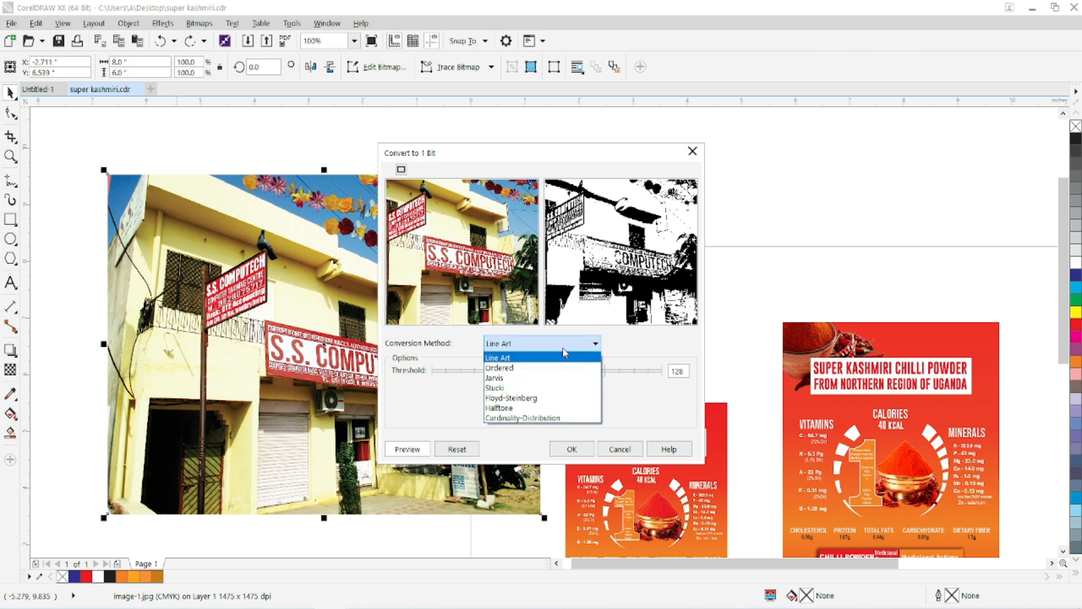
{"action": "left_click", "coordinate": [514, 366]}
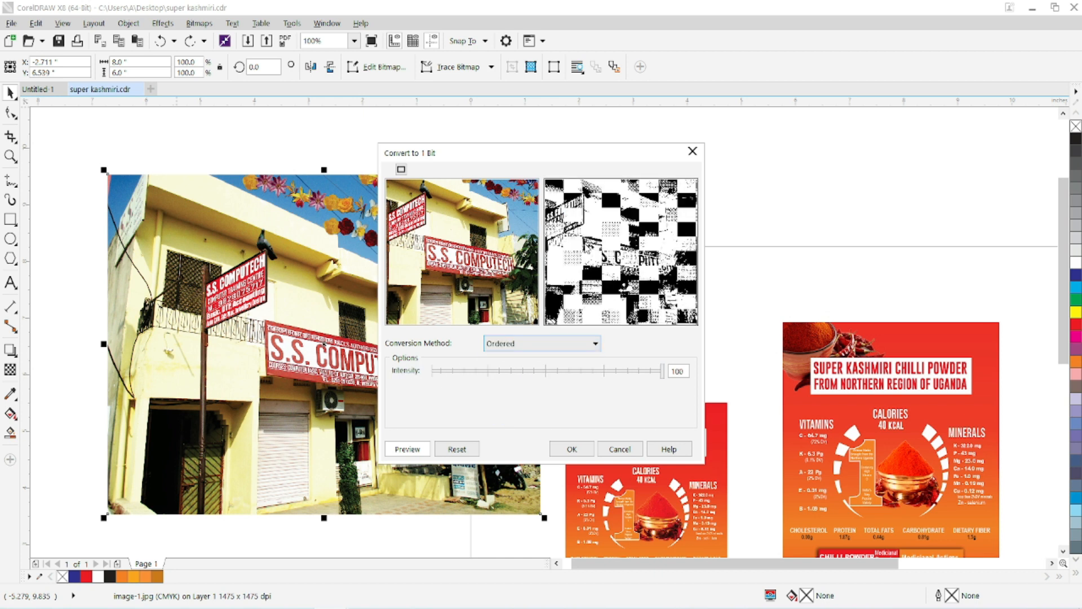
{"action": "left_click", "coordinate": [557, 342]}
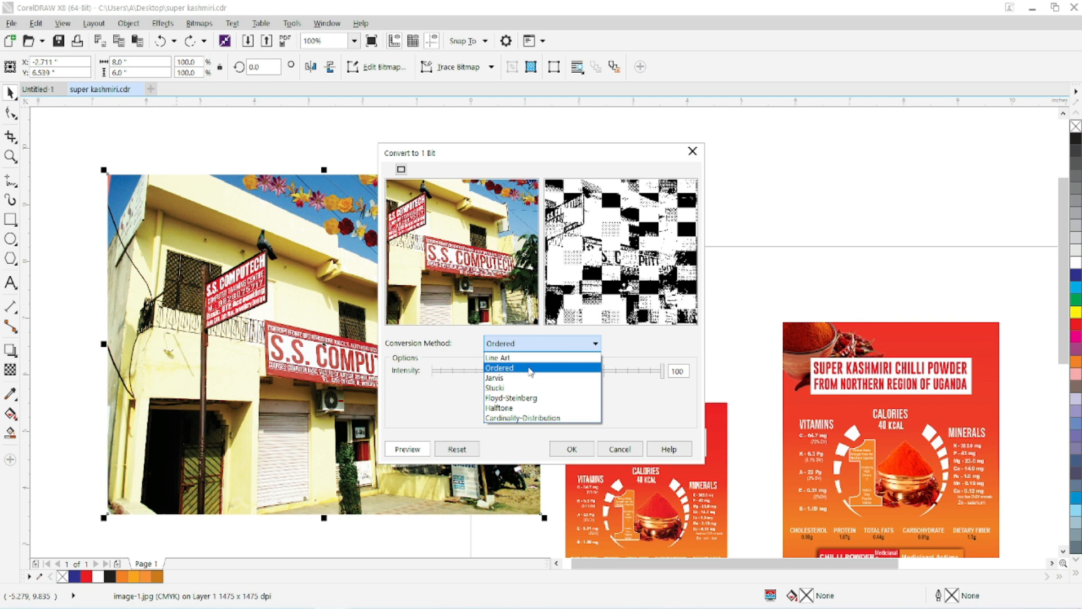
{"action": "left_click", "coordinate": [518, 376]}
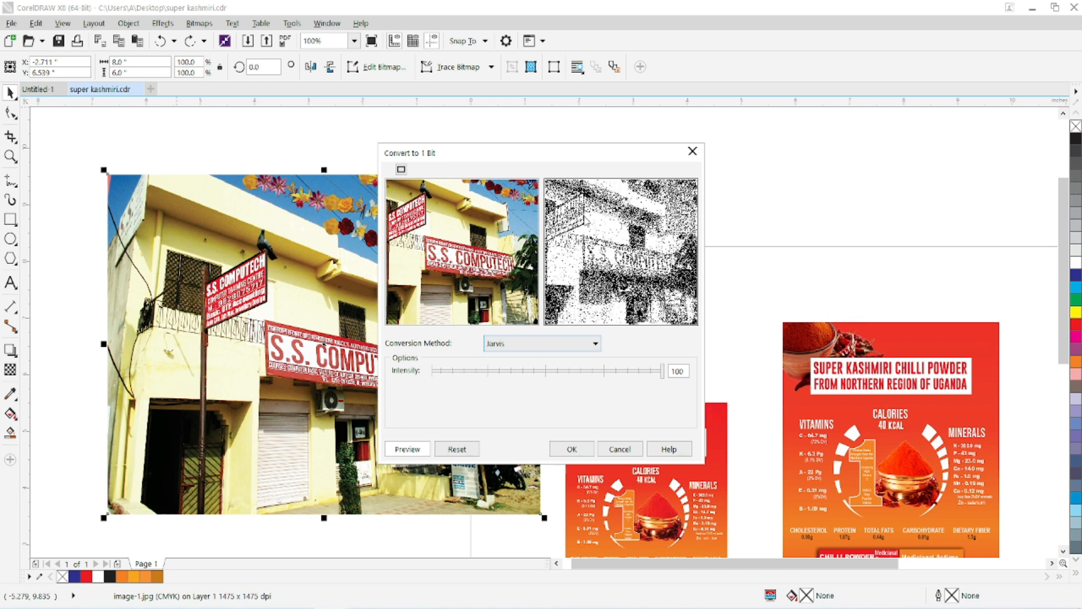
{"action": "left_click", "coordinate": [580, 344]}
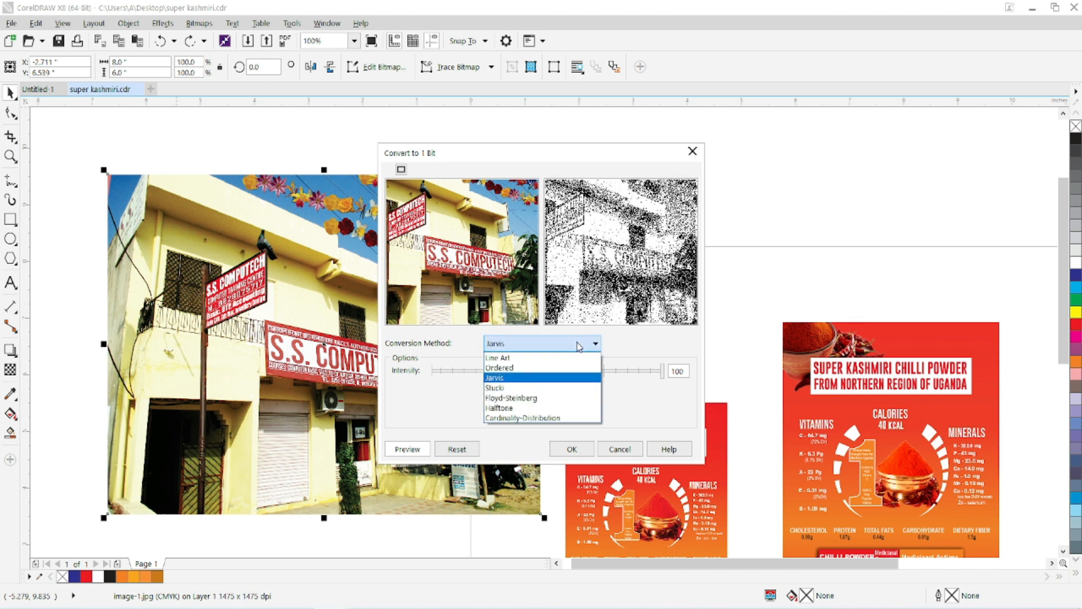
{"action": "left_click", "coordinate": [525, 389]}
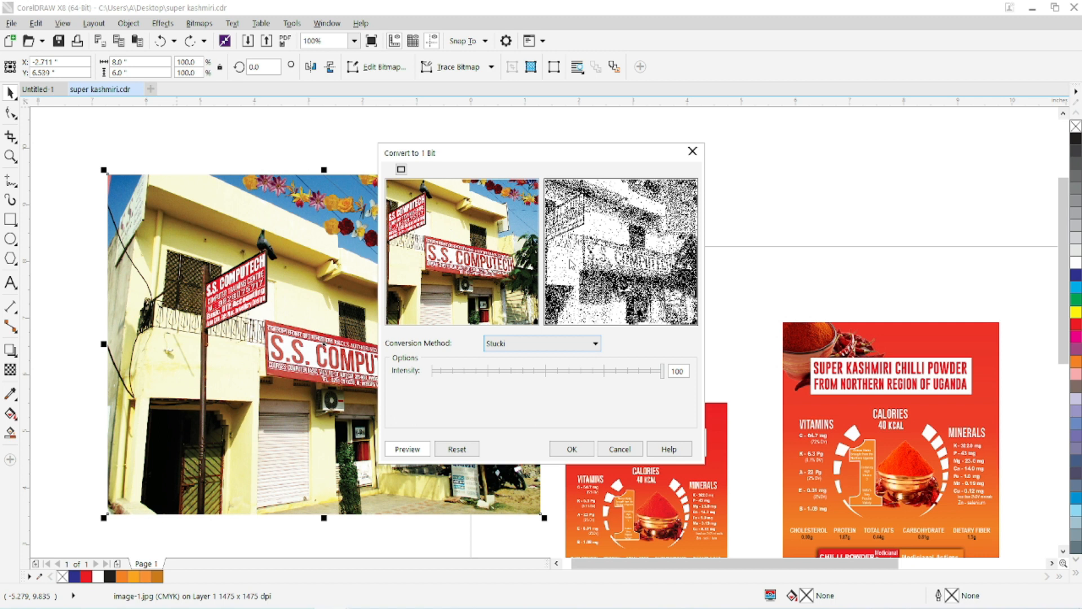
Convert the photo to Black and White (1-bit) with the Halftone method and a Round screen type.
{"action": "left_click", "coordinate": [528, 346]}
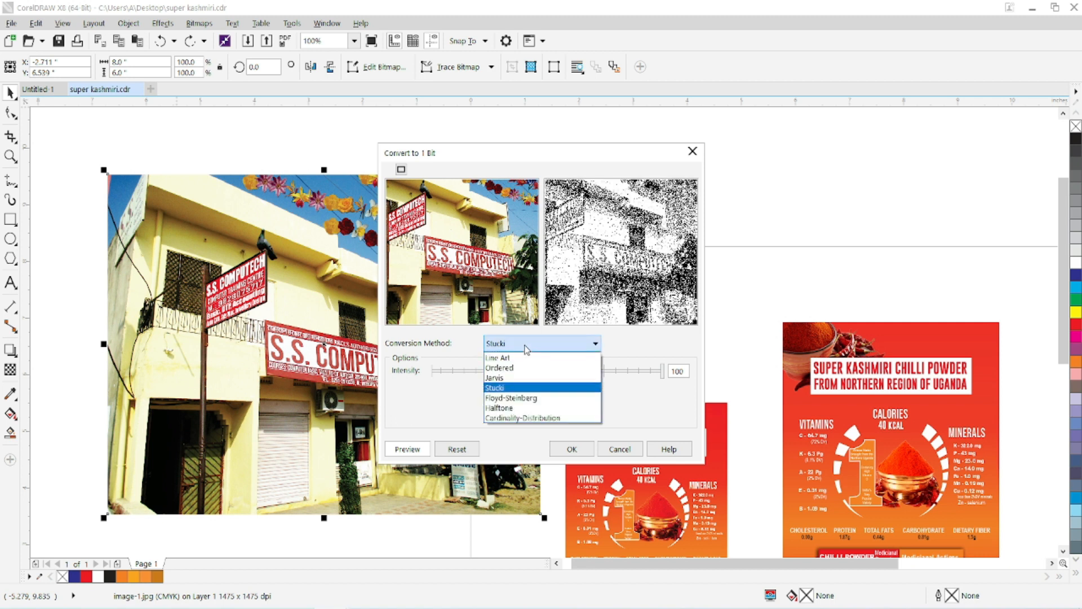
{"action": "left_click", "coordinate": [518, 407]}
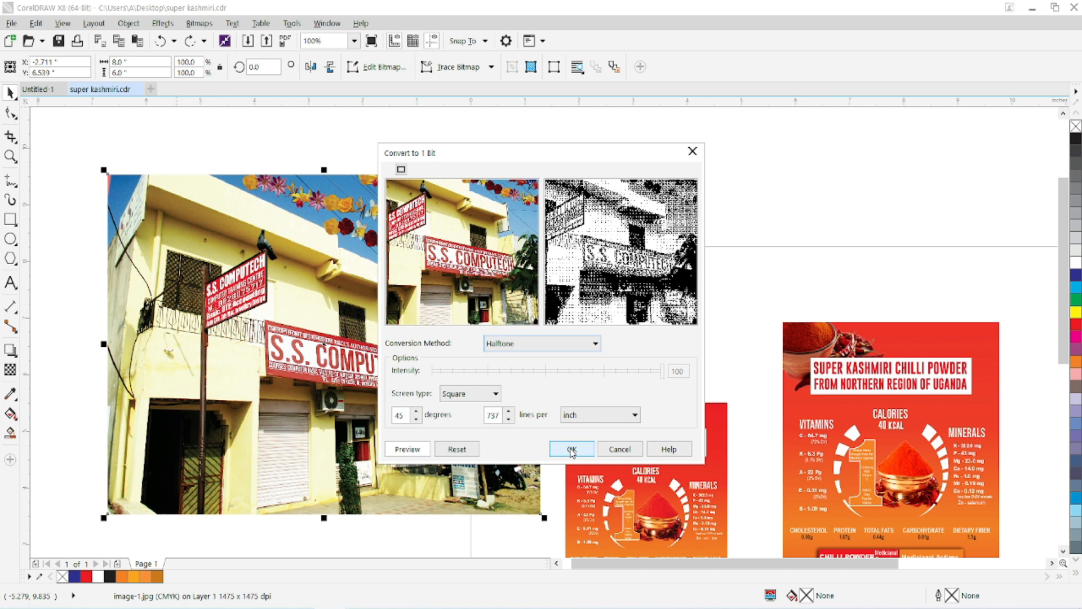
{"action": "left_click", "coordinate": [492, 394]}
{"action": "left_click", "coordinate": [479, 419]}
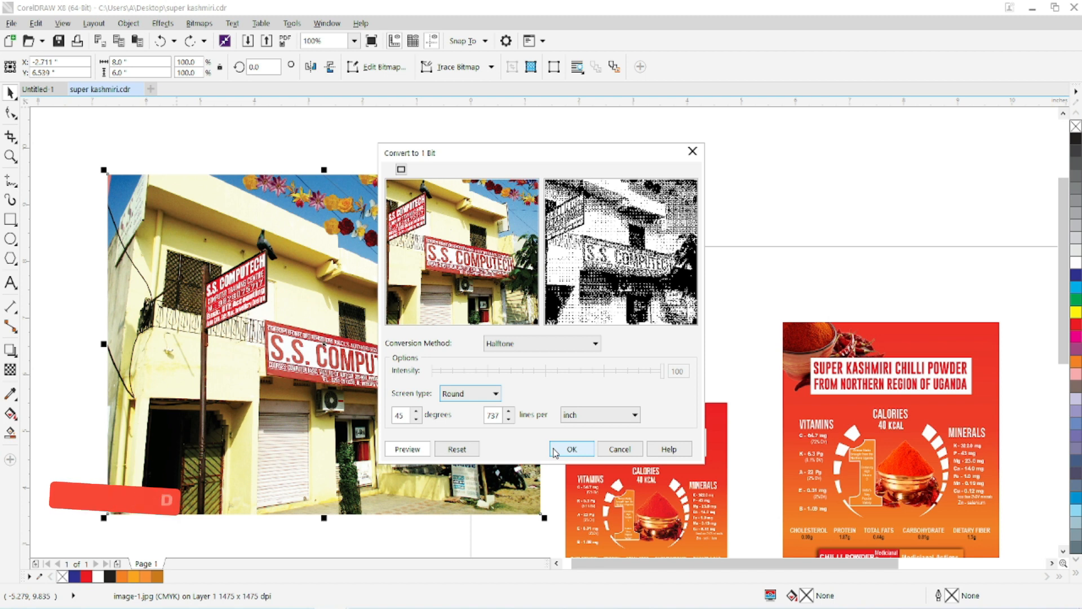
{"action": "left_click", "coordinate": [571, 449]}
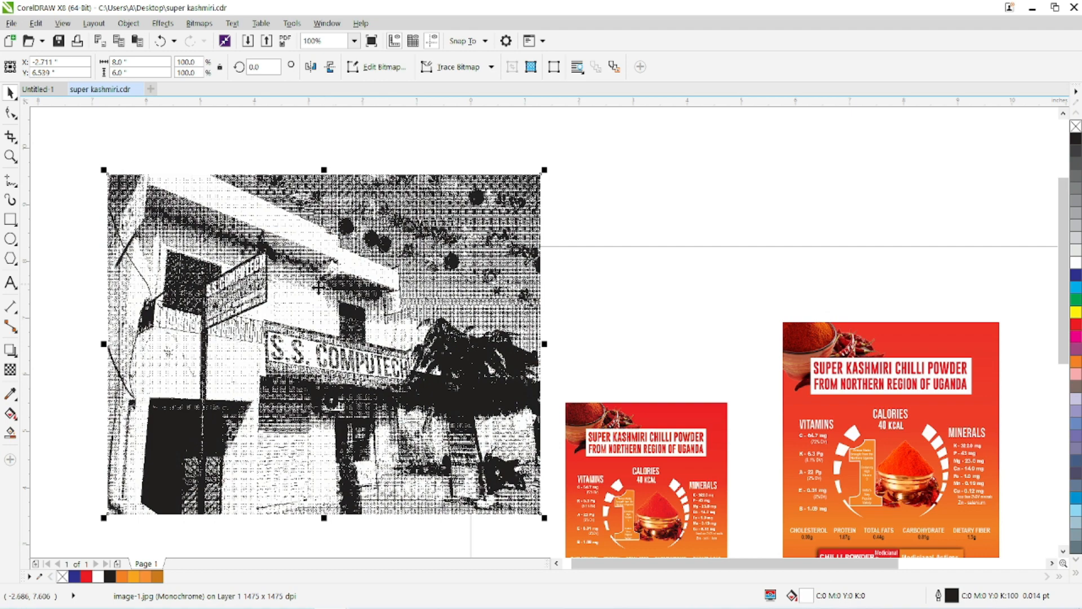
Inspect the halftone pattern on the shop sign up close, and undo the Black and White conversion.
{"action": "scroll", "coordinate": [275, 349], "scroll_direction": "up", "scroll_amount": 2}
{"action": "scroll", "coordinate": [276, 349], "scroll_direction": "up", "scroll_amount": 6}
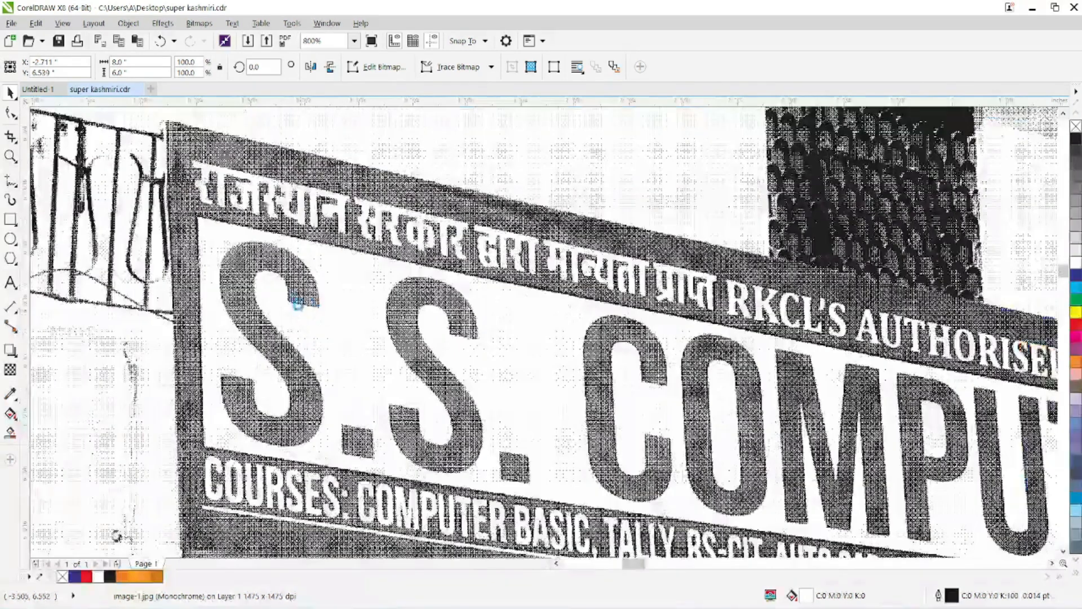
{"action": "scroll", "coordinate": [291, 256], "scroll_direction": "down", "scroll_amount": 2}
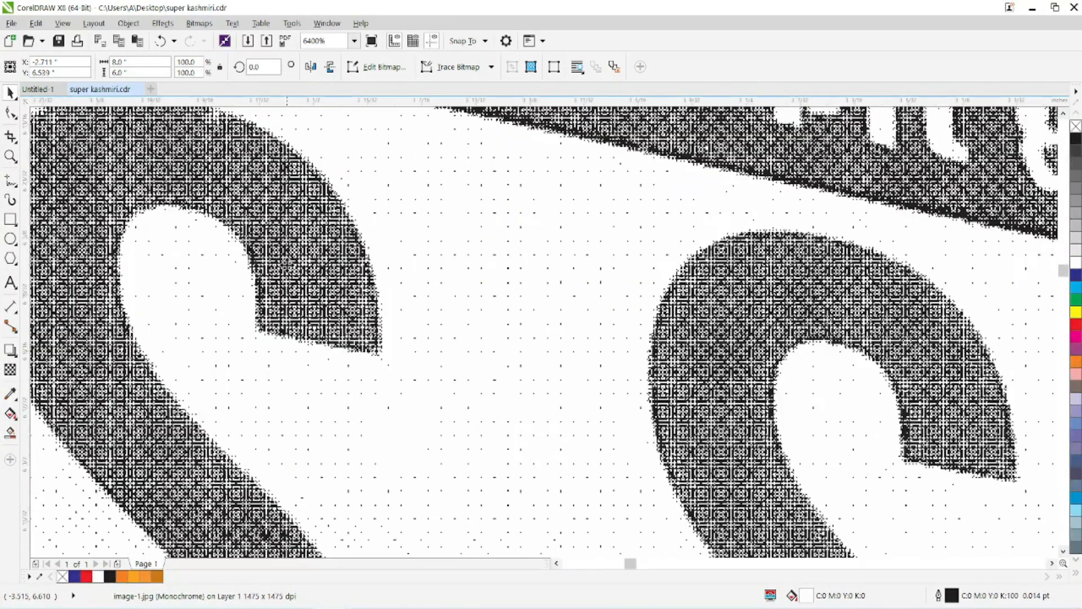
{"action": "scroll", "coordinate": [288, 258], "scroll_direction": "down", "scroll_amount": 1}
{"action": "scroll", "coordinate": [287, 258], "scroll_direction": "down", "scroll_amount": 3}
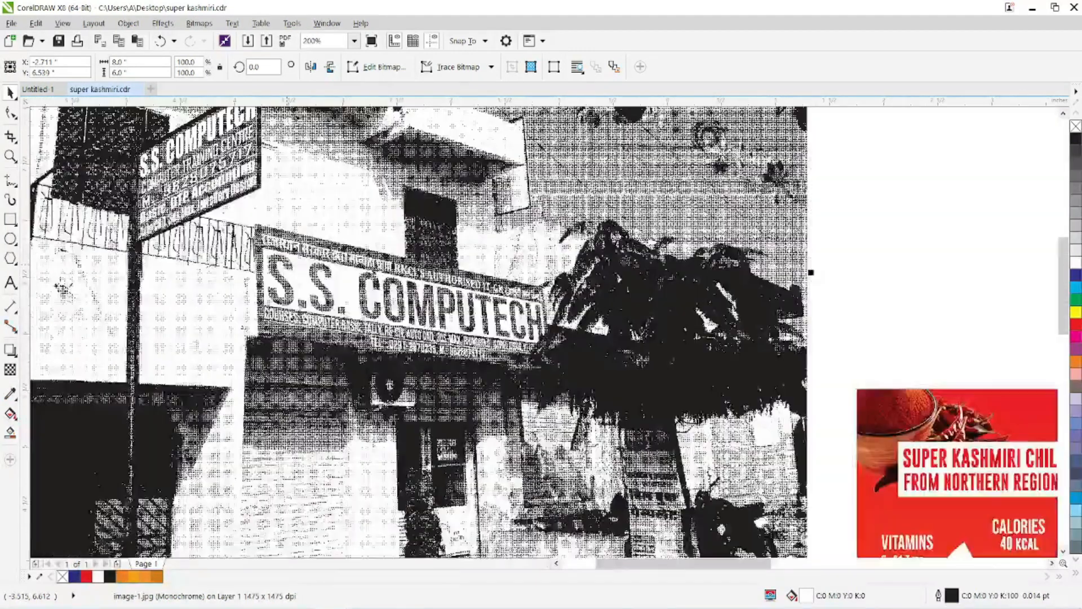
{"action": "scroll", "coordinate": [296, 176], "scroll_direction": "up", "scroll_amount": 2}
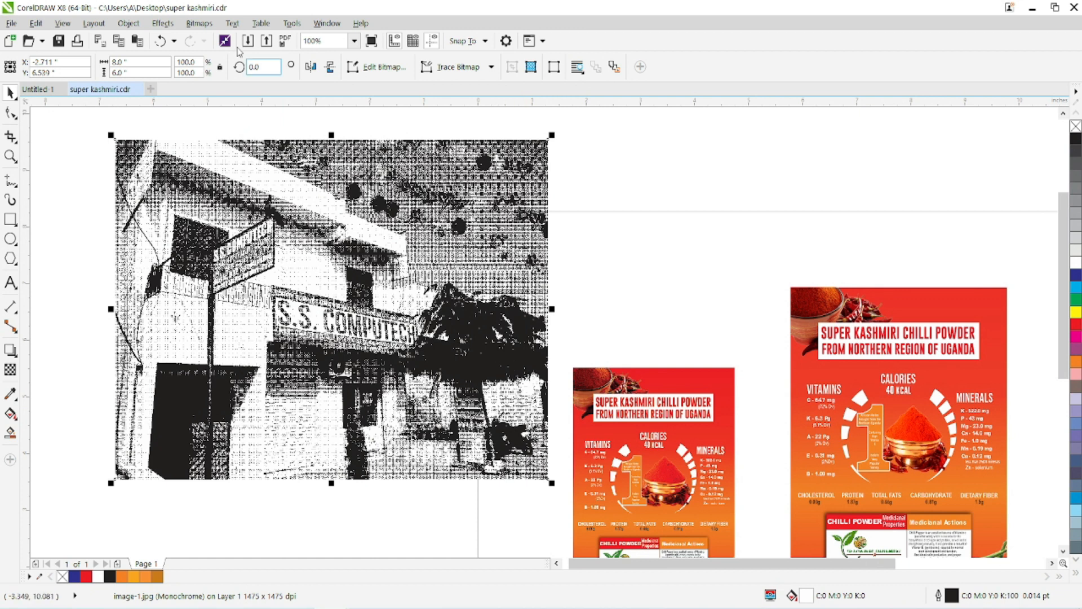
{"action": "left_click", "coordinate": [198, 24]}
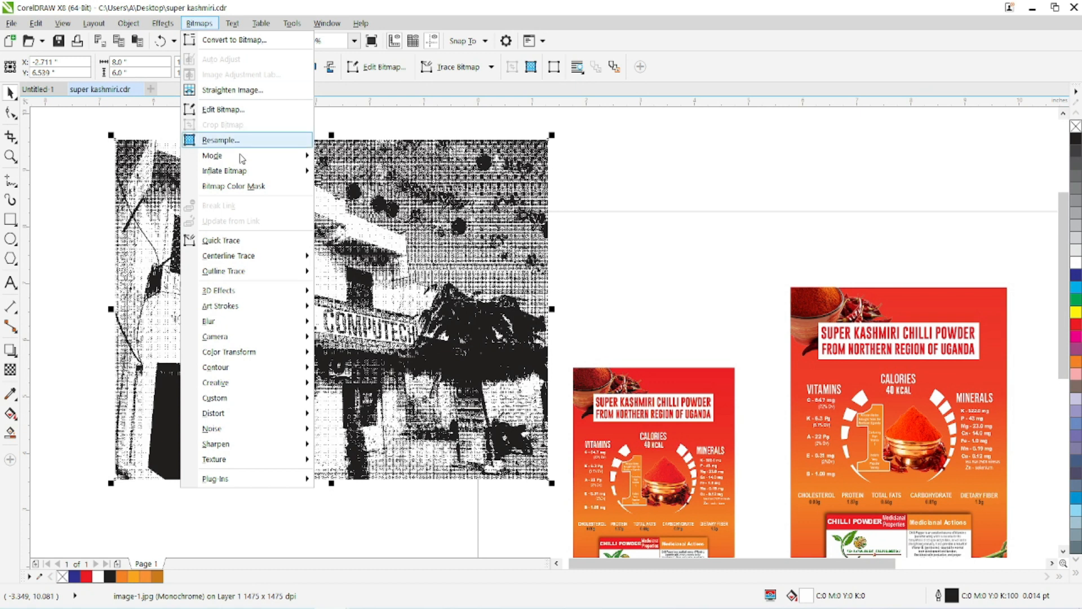
{"action": "mouse_move", "coordinate": [240, 156]}
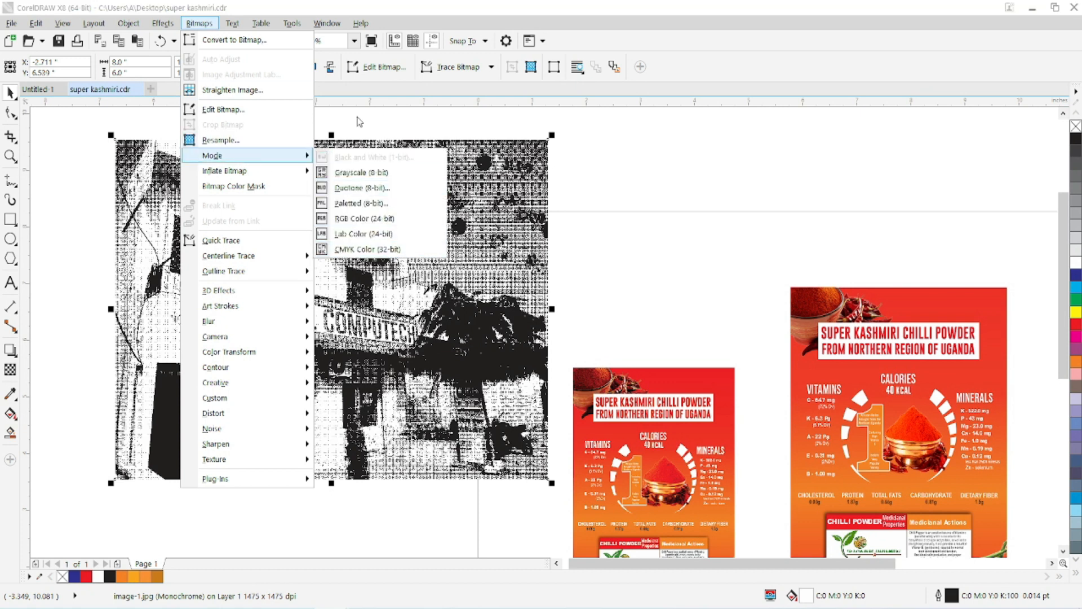
{"action": "left_click", "coordinate": [162, 41]}
Open the Bitmap Color Mask for the photo and sample the building's cream wall as the first mask color.
{"action": "left_click", "coordinate": [198, 23]}
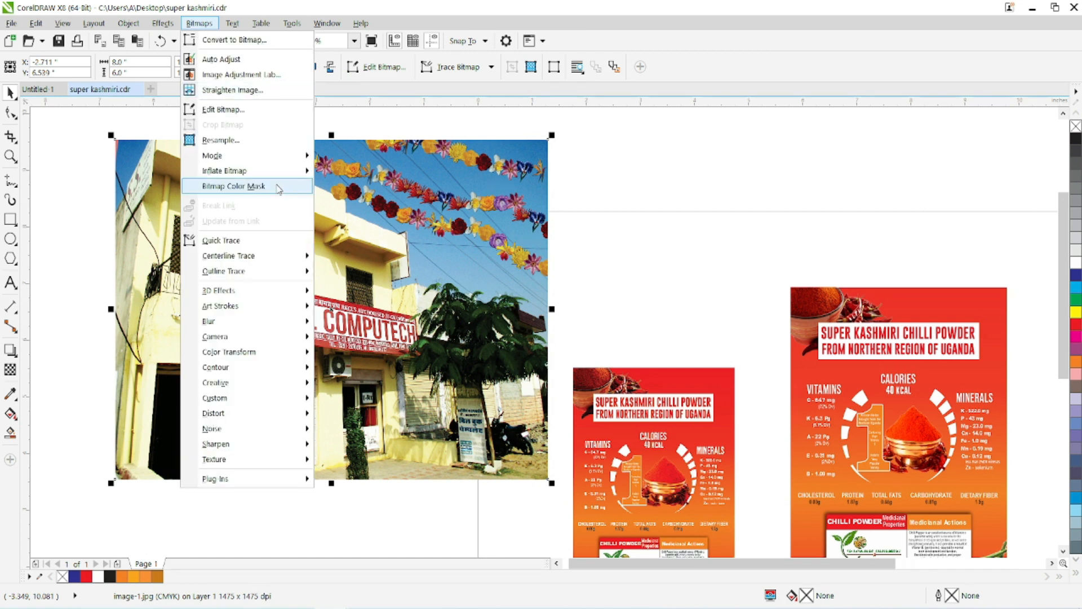
{"action": "mouse_move", "coordinate": [267, 173]}
{"action": "left_click", "coordinate": [236, 187]}
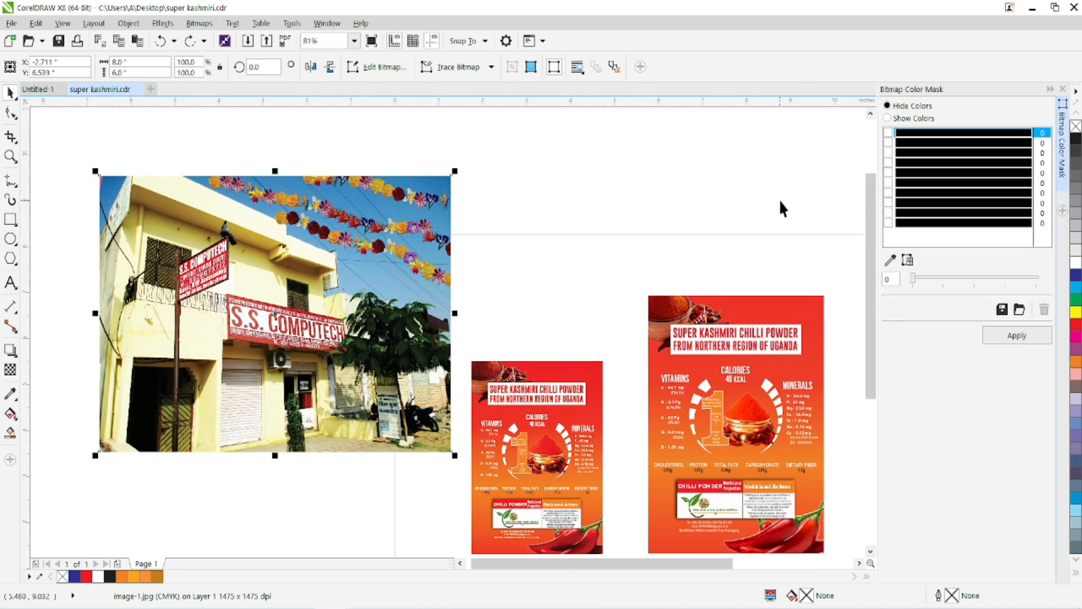
{"action": "left_click", "coordinate": [890, 260]}
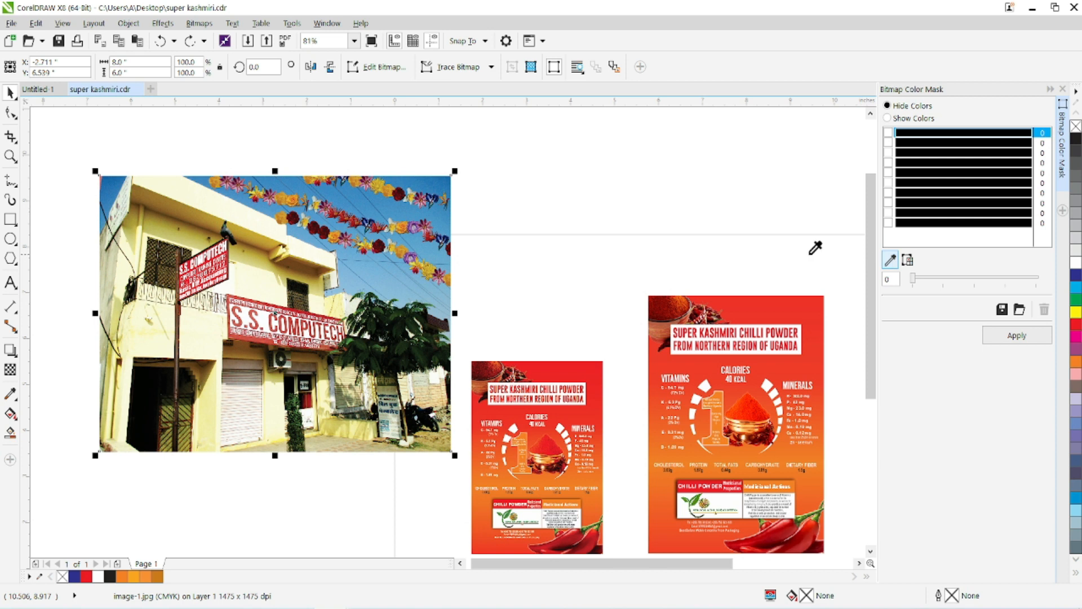
{"action": "left_click", "coordinate": [229, 205]}
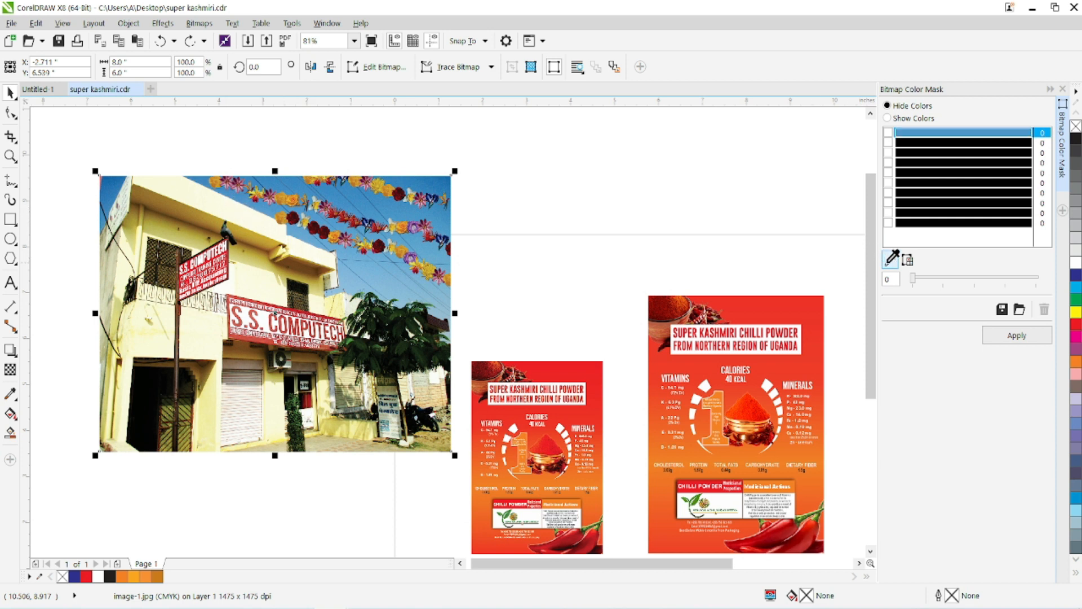
{"action": "left_click", "coordinate": [207, 206]}
{"action": "left_click", "coordinate": [206, 203]}
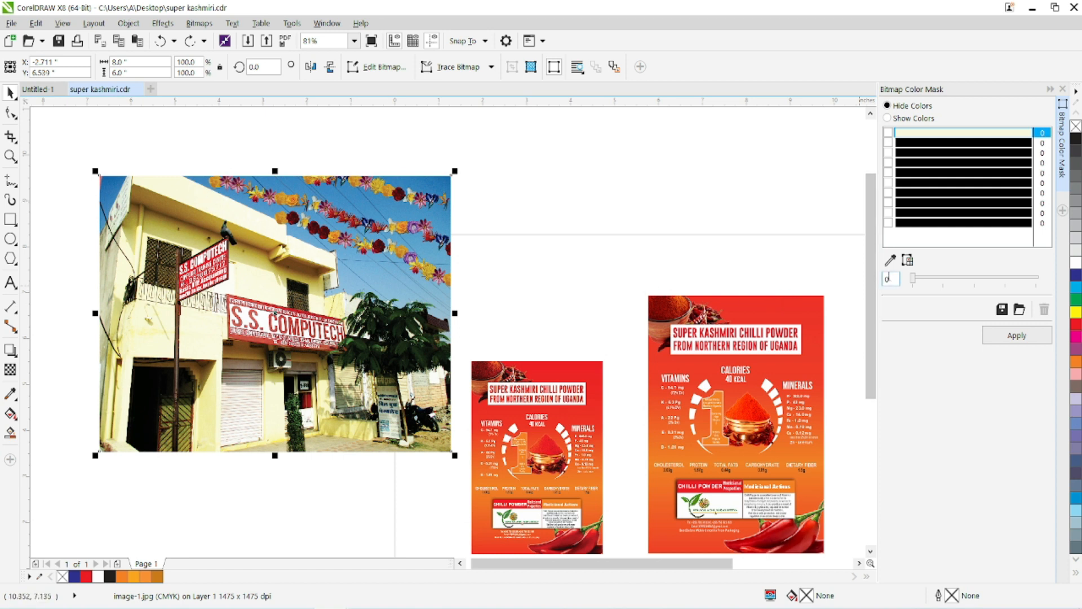
Enable the sampled wall color in the mask, set its tolerance to 25, and apply it with Hide Colors.
{"action": "left_click_drag", "start_coordinate": [891, 279], "coordinate": [869, 281]}
{"action": "type", "text": "25"}
{"action": "key", "text": "Return"}
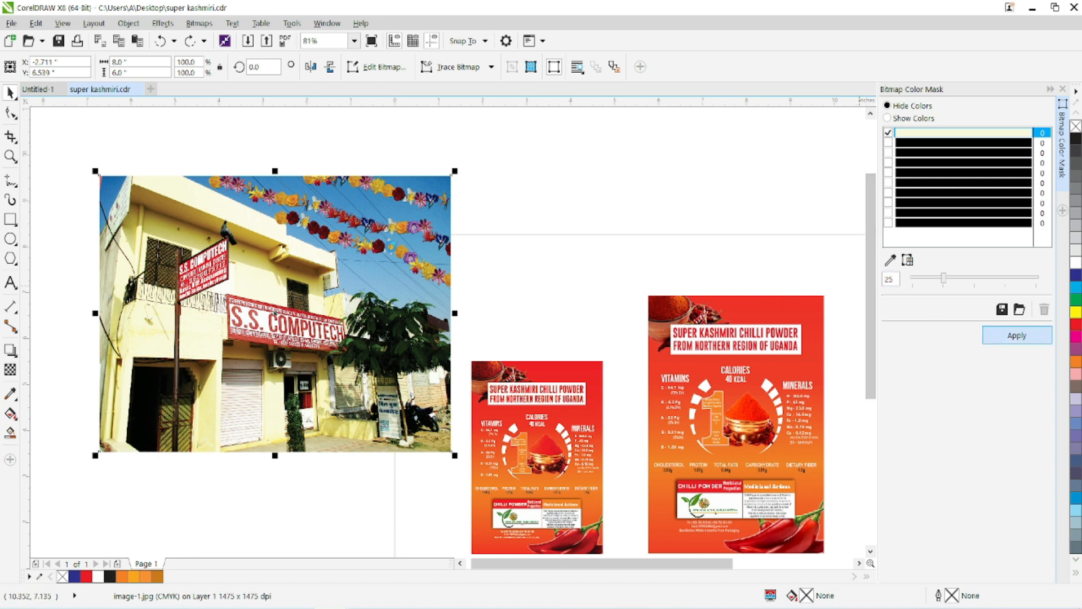
{"action": "left_click", "coordinate": [1017, 335]}
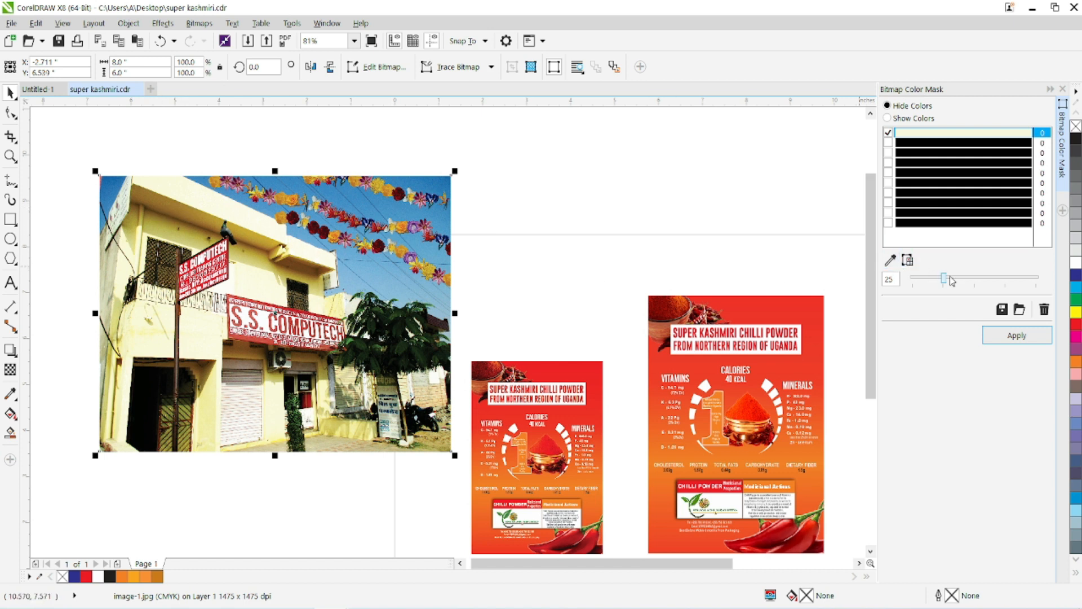
Apply the Hide Colors mask at a tolerance of 74, and raise the tolerance to 100 and reapply it.
{"action": "left_click_drag", "start_coordinate": [945, 286], "coordinate": [1006, 294]}
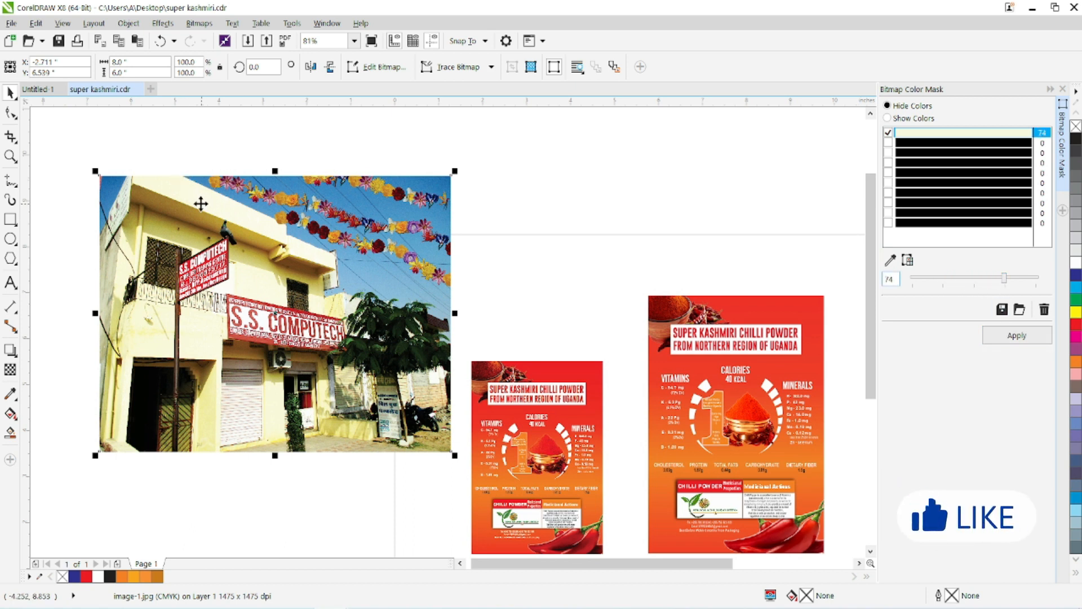
{"action": "left_click", "coordinate": [1017, 336]}
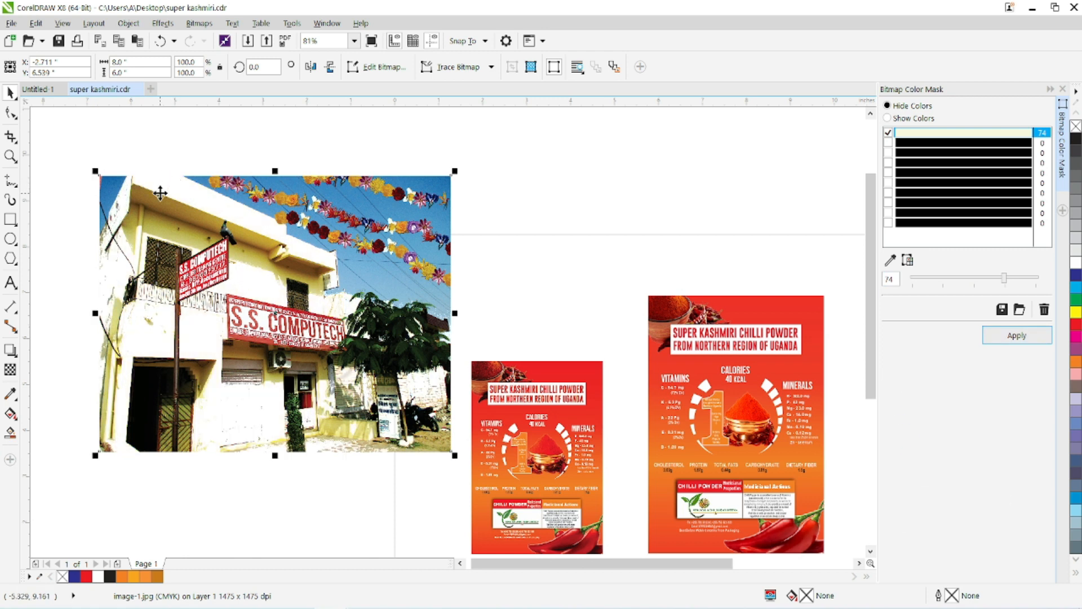
{"action": "left_click_drag", "start_coordinate": [1004, 278], "coordinate": [1060, 299]}
{"action": "left_click", "coordinate": [1018, 336]}
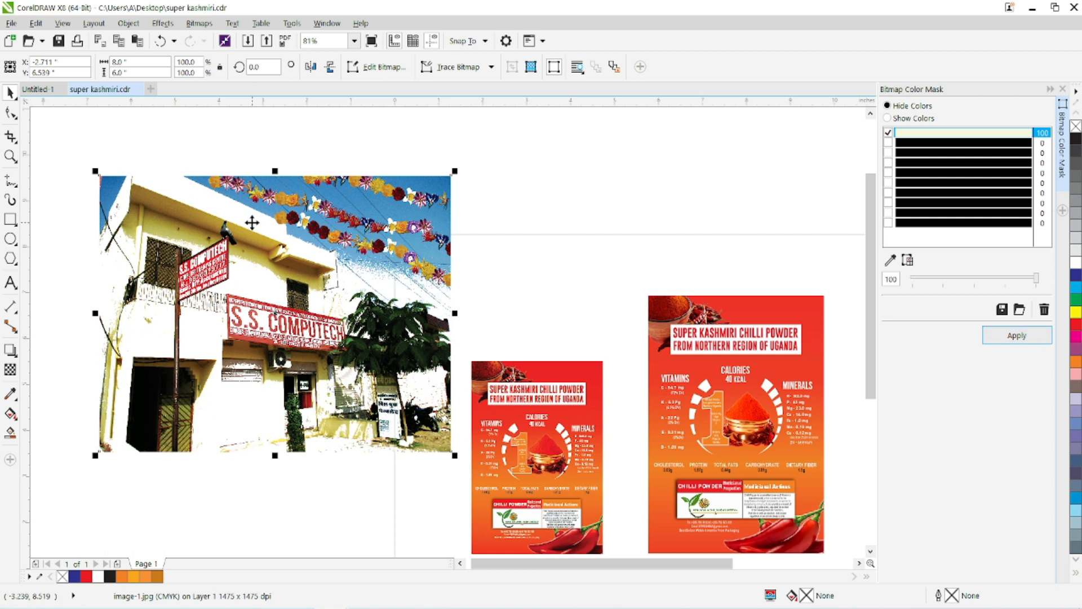
Draw a magenta-filled rectangle about 8.7 by 7 inches around the masked photo and send it to the back.
{"action": "left_click", "coordinate": [11, 220]}
{"action": "left_click_drag", "start_coordinate": [89, 144], "coordinate": [471, 466]}
{"action": "left_click", "coordinate": [1076, 337]}
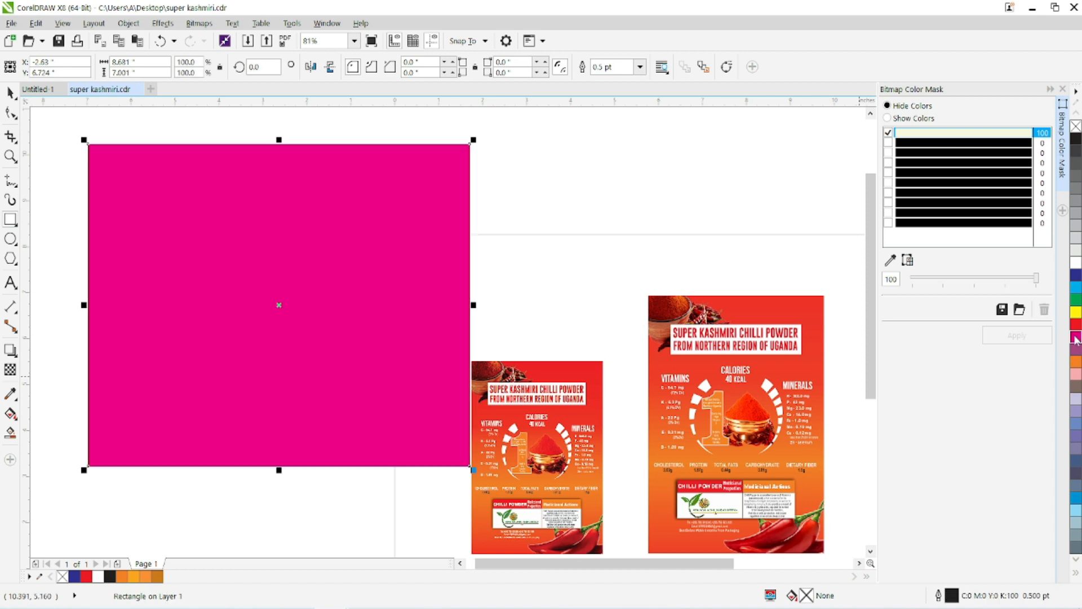
{"action": "key", "text": "shift+Page_Down"}
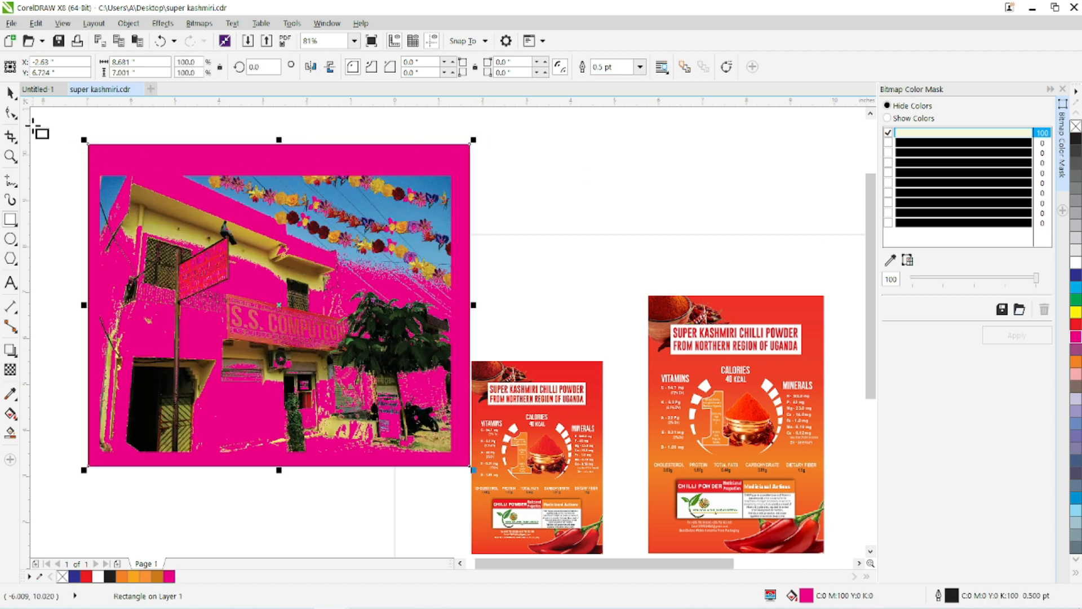
Switch the photo's color mask to Show Colors and apply it at the tolerance of 100.
{"action": "left_click", "coordinate": [10, 92]}
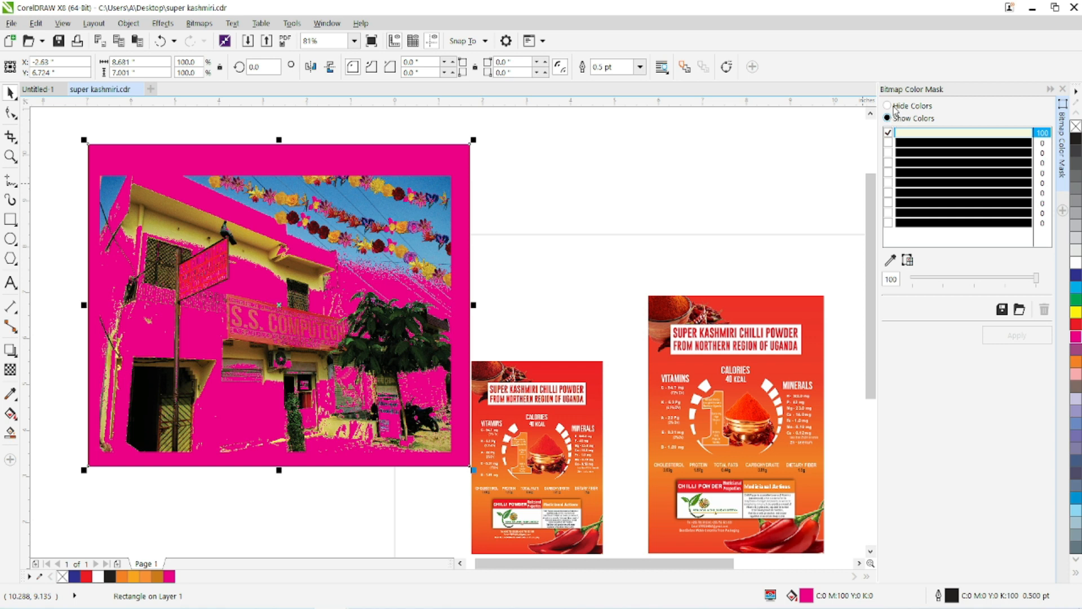
{"action": "left_click", "coordinate": [345, 275]}
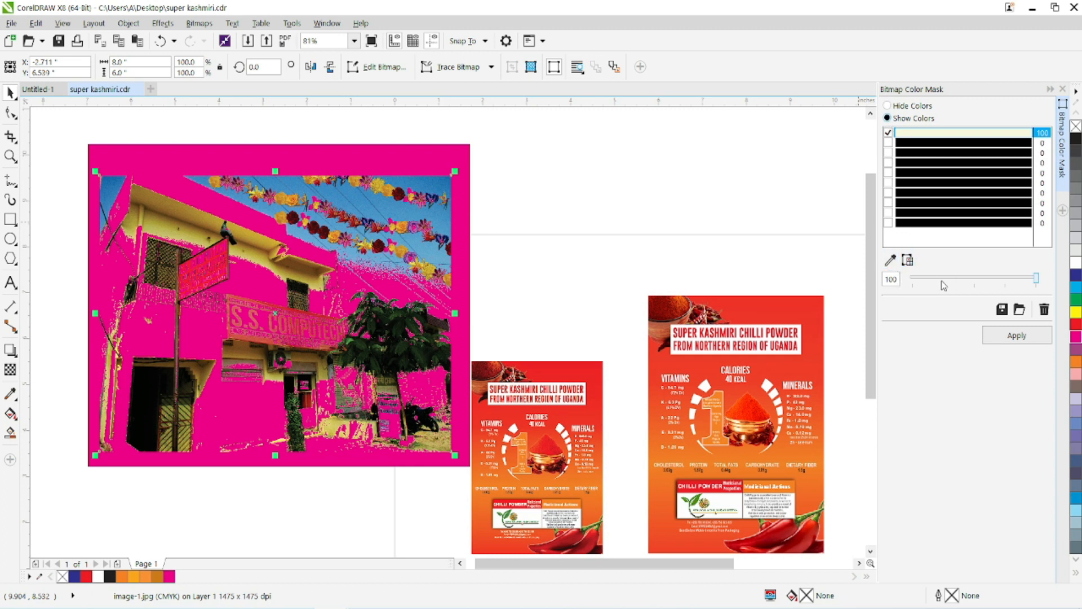
{"action": "left_click", "coordinate": [1012, 337]}
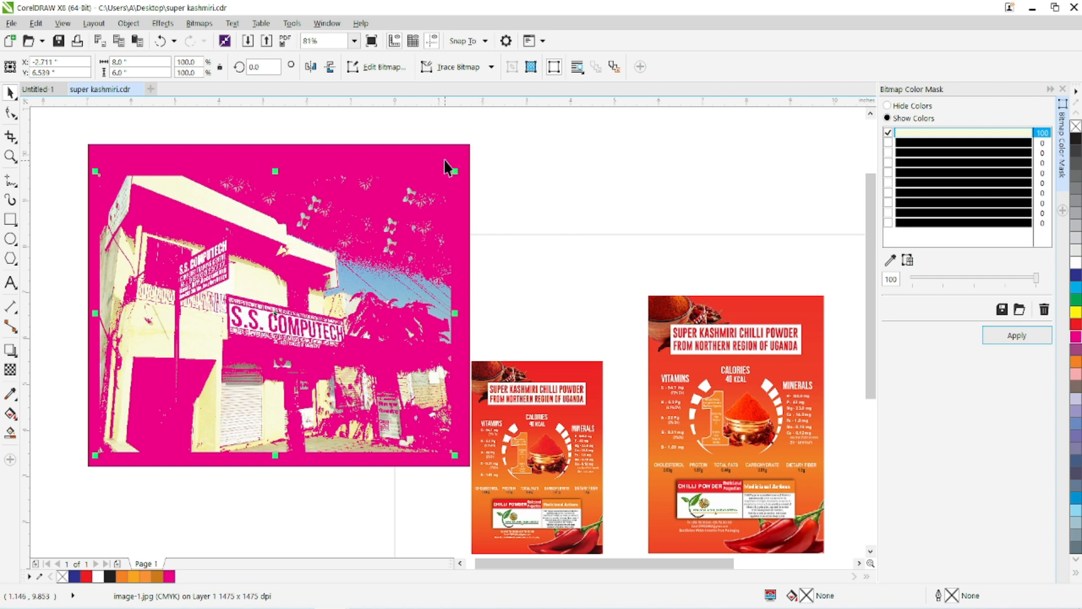
Undo the Show Colors mask, the magenta rectangle and the Hide Colors masks until the photo has its original colors again.
{"action": "left_click", "coordinate": [161, 41]}
{"action": "left_click", "coordinate": [160, 42]}
{"action": "left_click", "coordinate": [160, 42]}
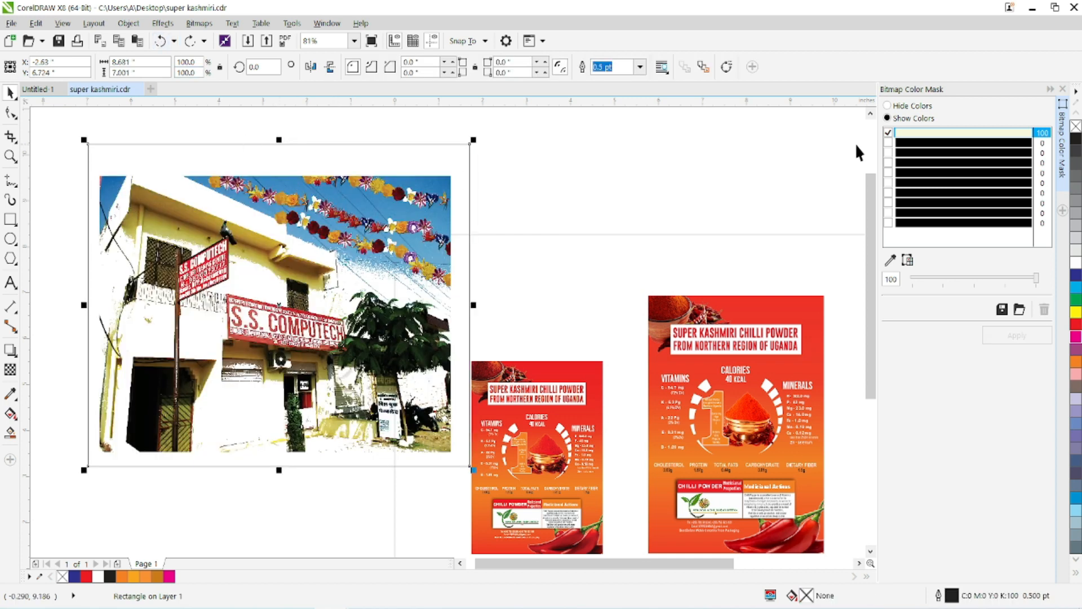
{"action": "left_click", "coordinate": [162, 42]}
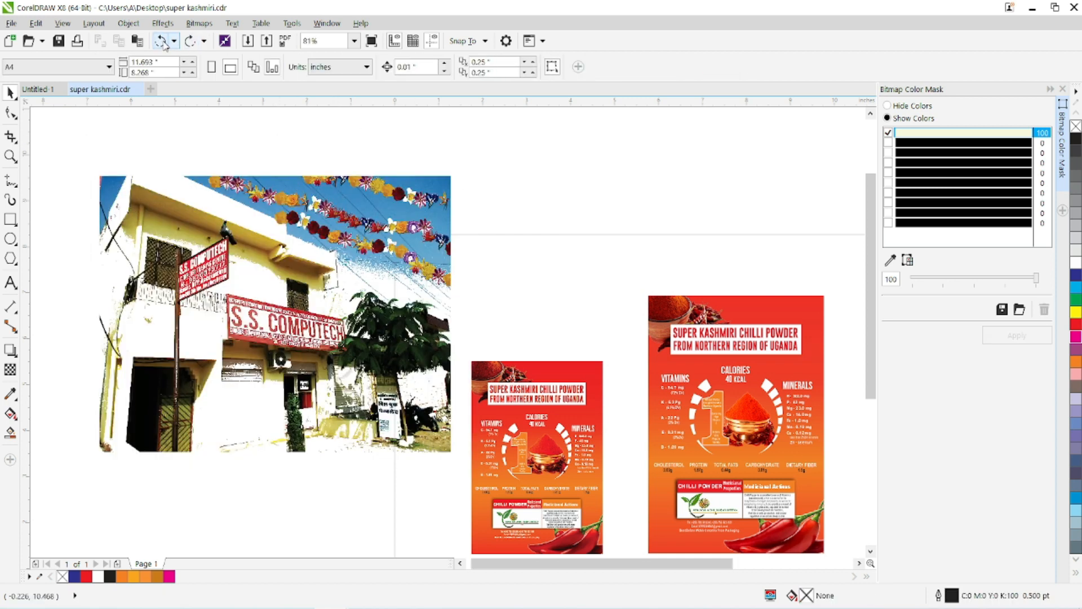
{"action": "left_click", "coordinate": [162, 41]}
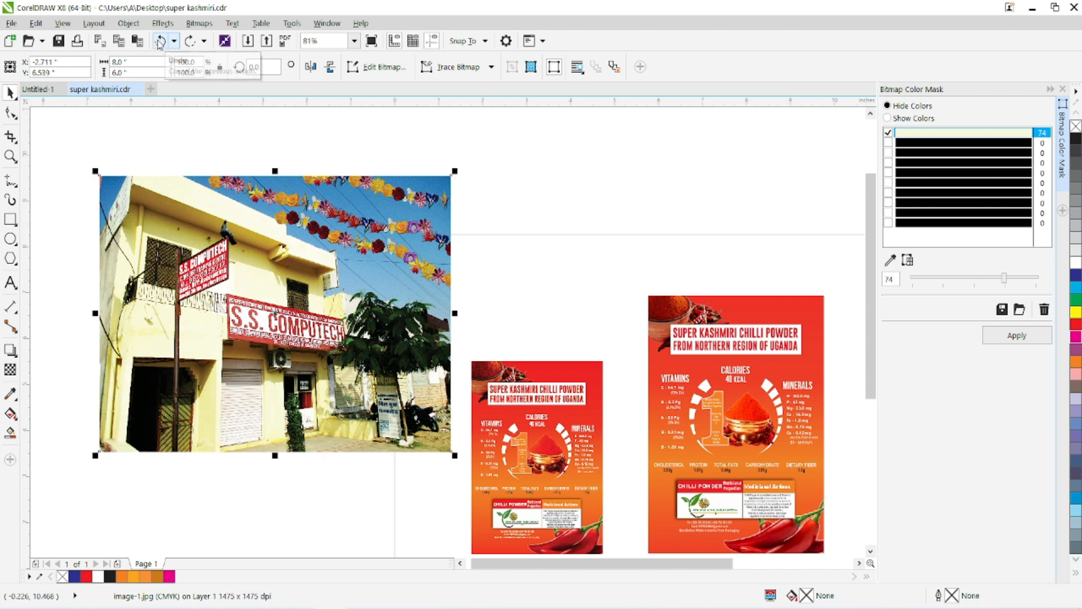
{"action": "left_click", "coordinate": [161, 43]}
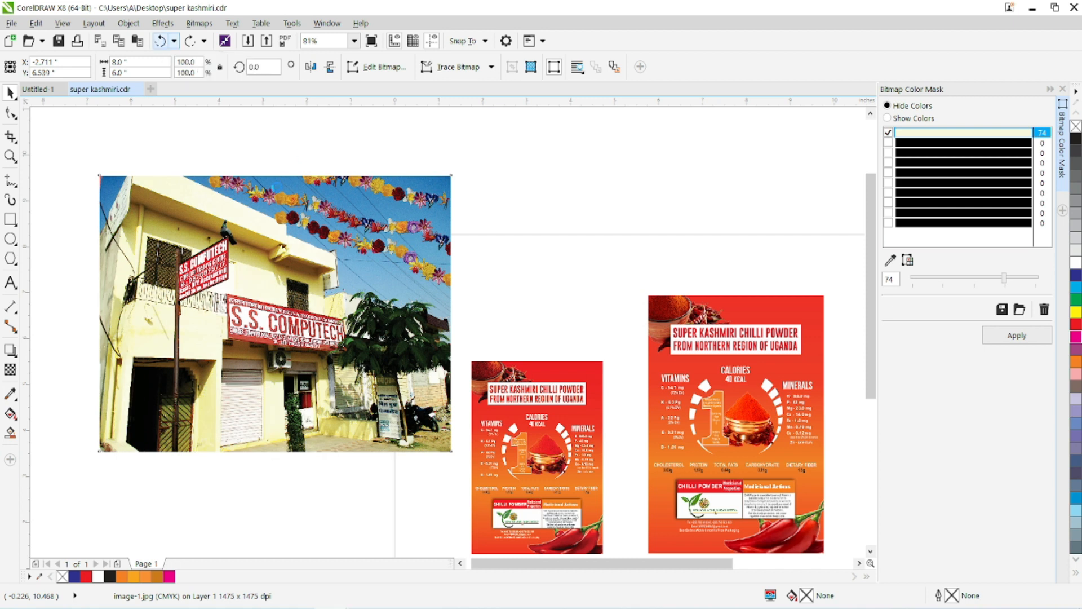
Look through the Outline Trace options for the selected photo, and move the photo about 2.1 inches farther from the posters.
{"action": "left_click", "coordinate": [199, 23]}
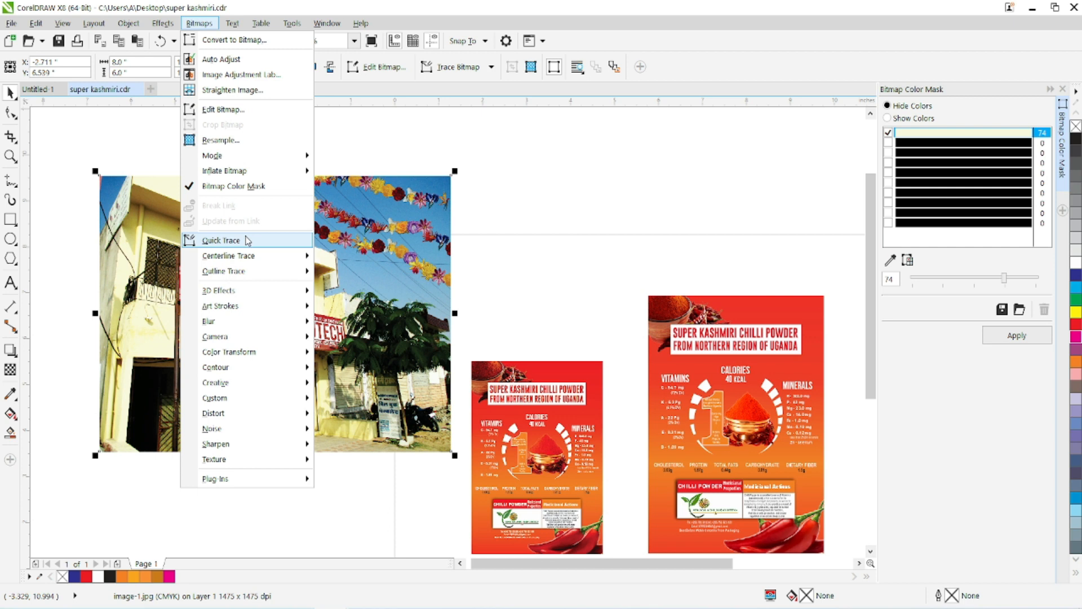
{"action": "mouse_move", "coordinate": [252, 270]}
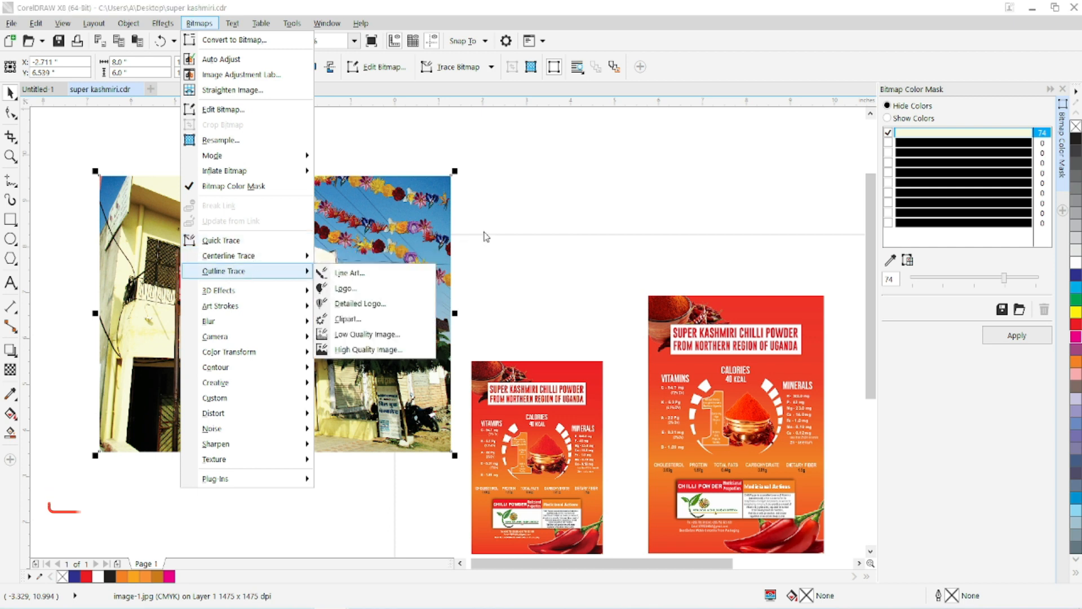
{"action": "left_click", "coordinate": [486, 230]}
{"action": "left_click_drag", "start_coordinate": [410, 250], "coordinate": [317, 239]}
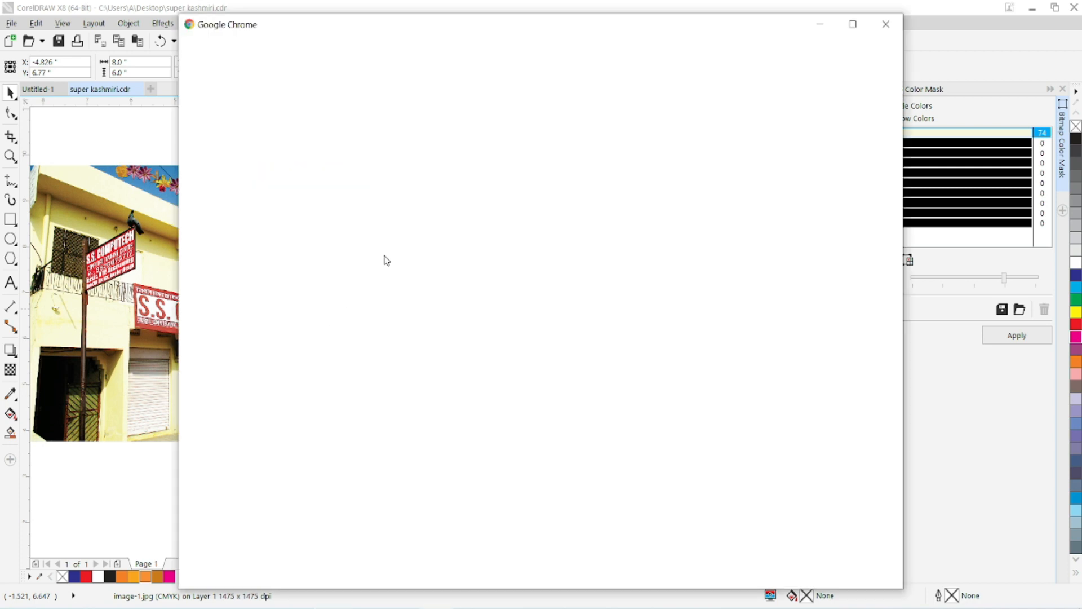
Switch to Google Chrome and search Google Images for flowers.
{"action": "left_click", "coordinate": [534, 351]}
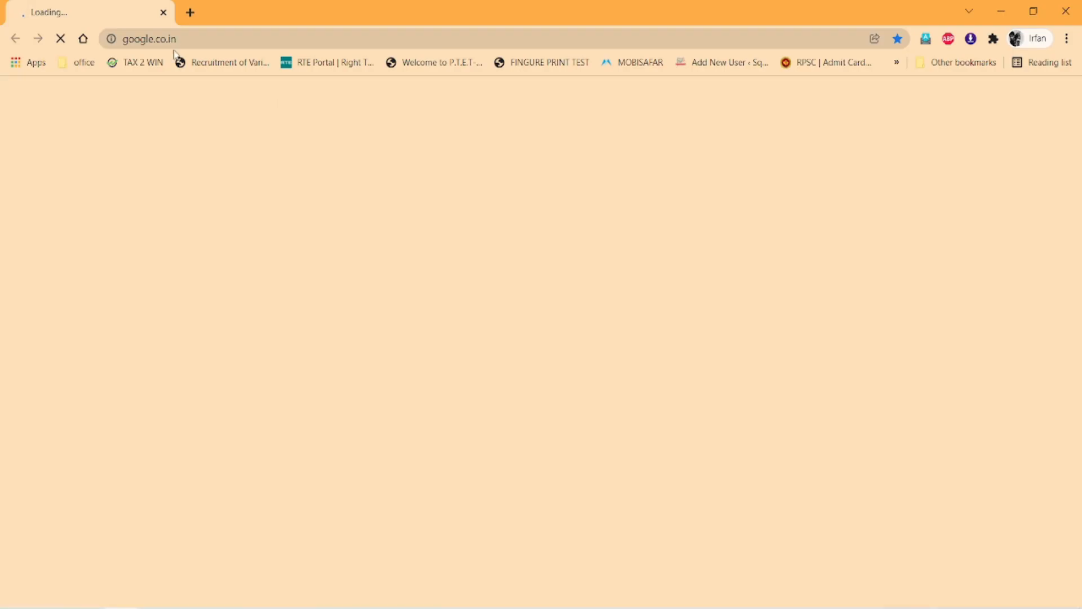
{"action": "left_click", "coordinate": [185, 36]}
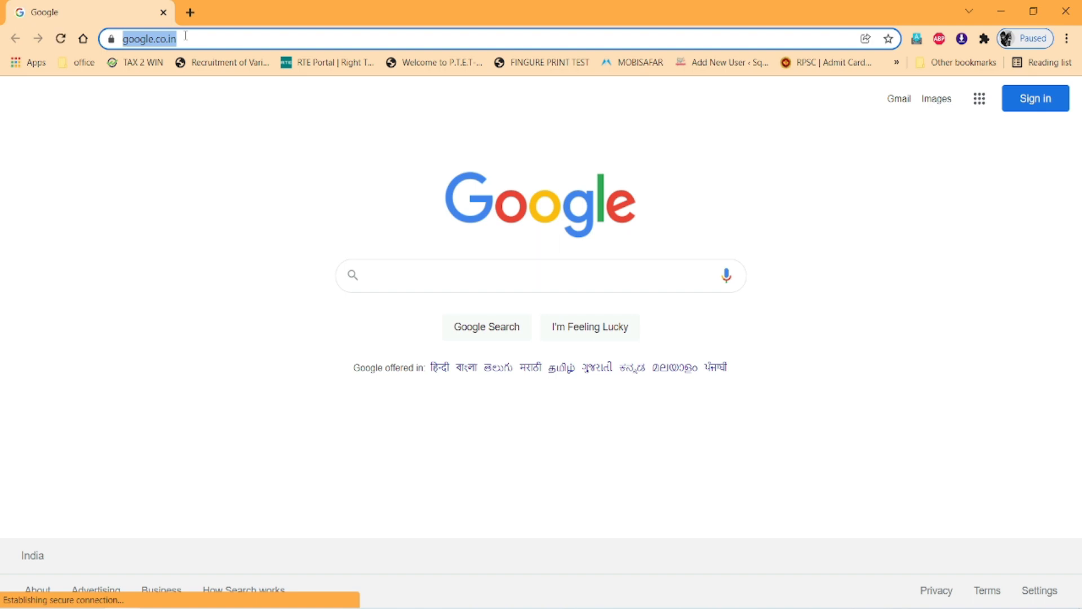
{"action": "type", "text": "flowers"}
{"action": "key", "text": "Return"}
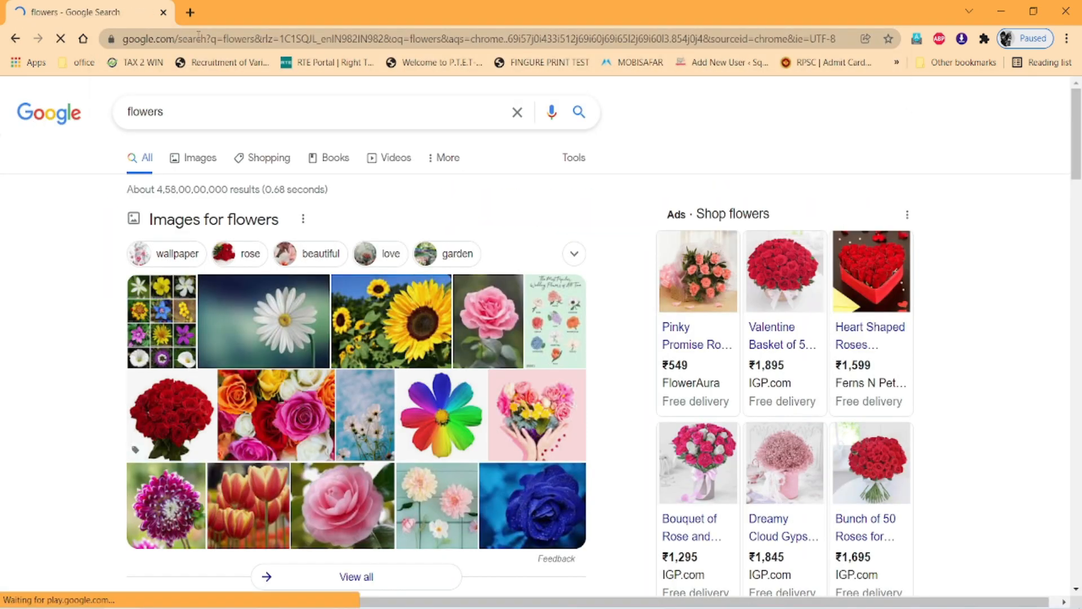
{"action": "left_click", "coordinate": [212, 159]}
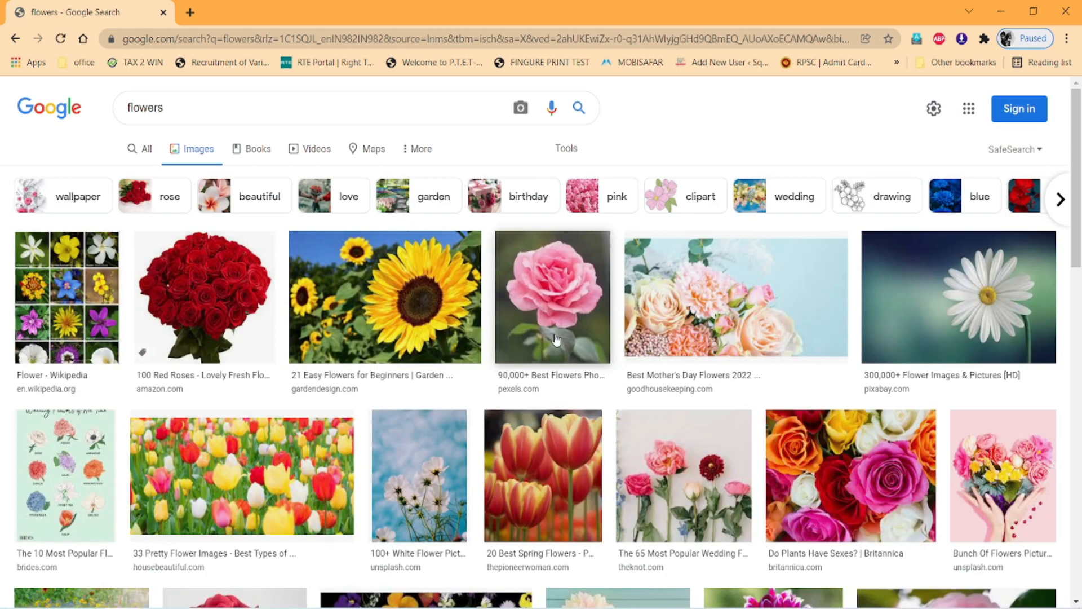
Open the white daisy picture from pixabay.com and save it as marguerite-729510_480.jpg in Downloads.
{"action": "left_click", "coordinate": [1009, 316]}
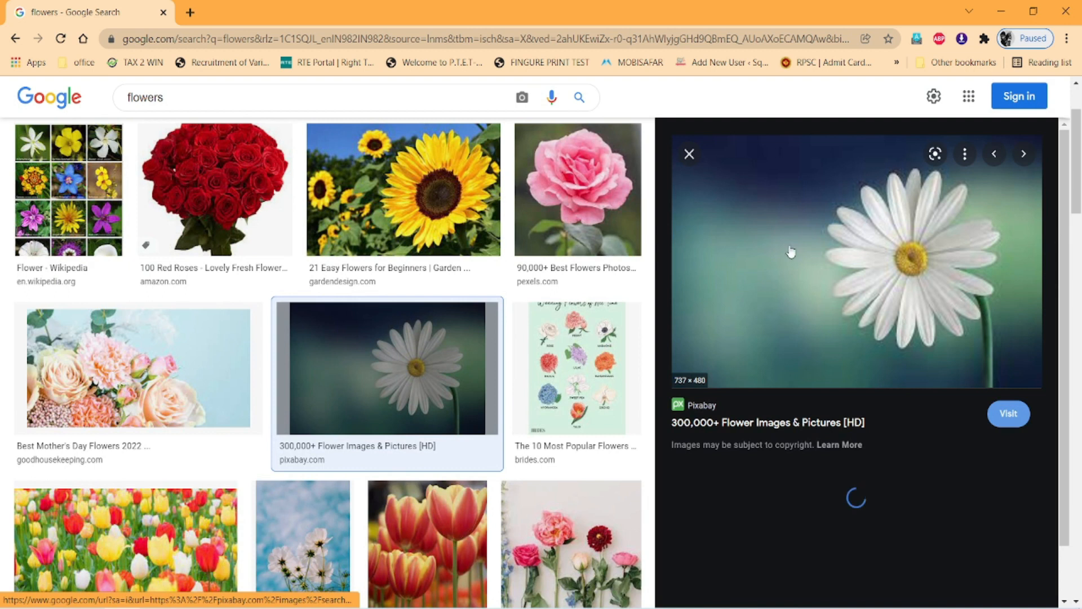
{"action": "right_click", "coordinate": [876, 289]}
{"action": "left_click", "coordinate": [908, 444]}
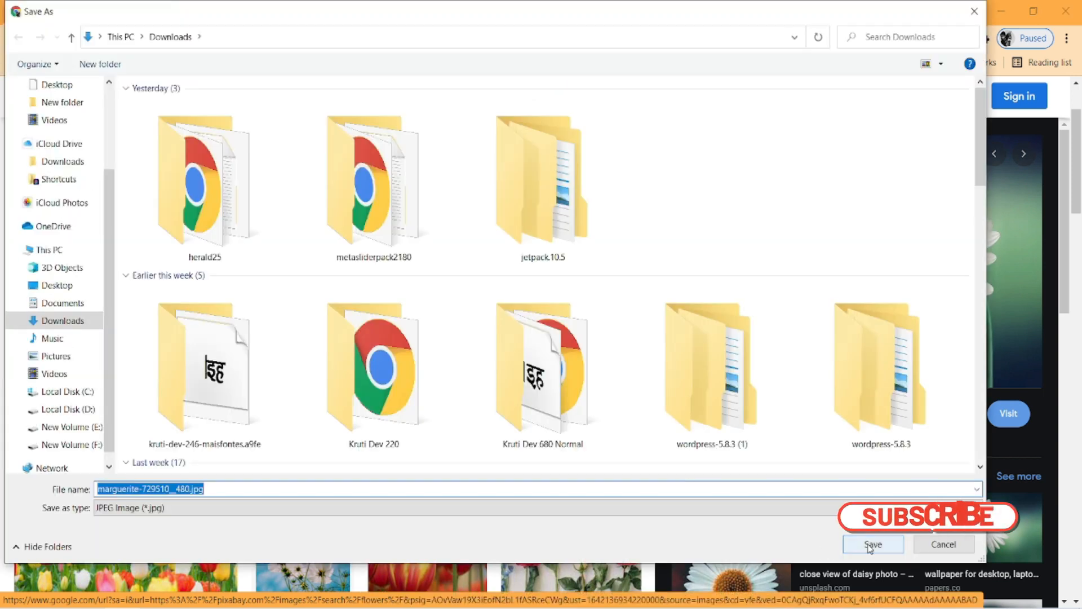
{"action": "left_click", "coordinate": [873, 544]}
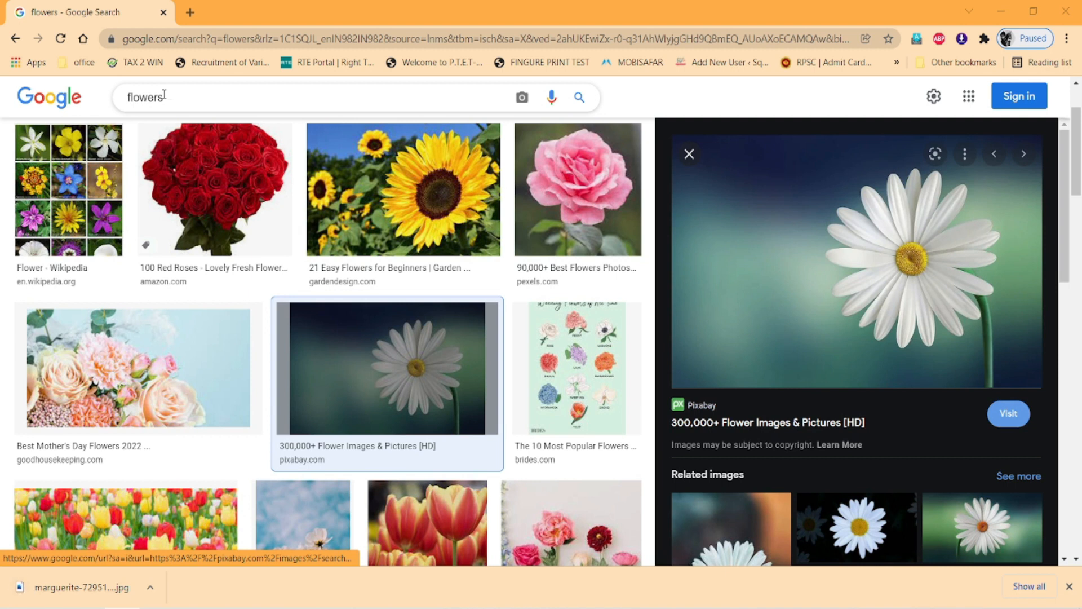
Replace the flowers query with a Google Images search for logos.
{"action": "left_click", "coordinate": [164, 96]}
{"action": "left_click_drag", "start_coordinate": [164, 96], "coordinate": [97, 104]}
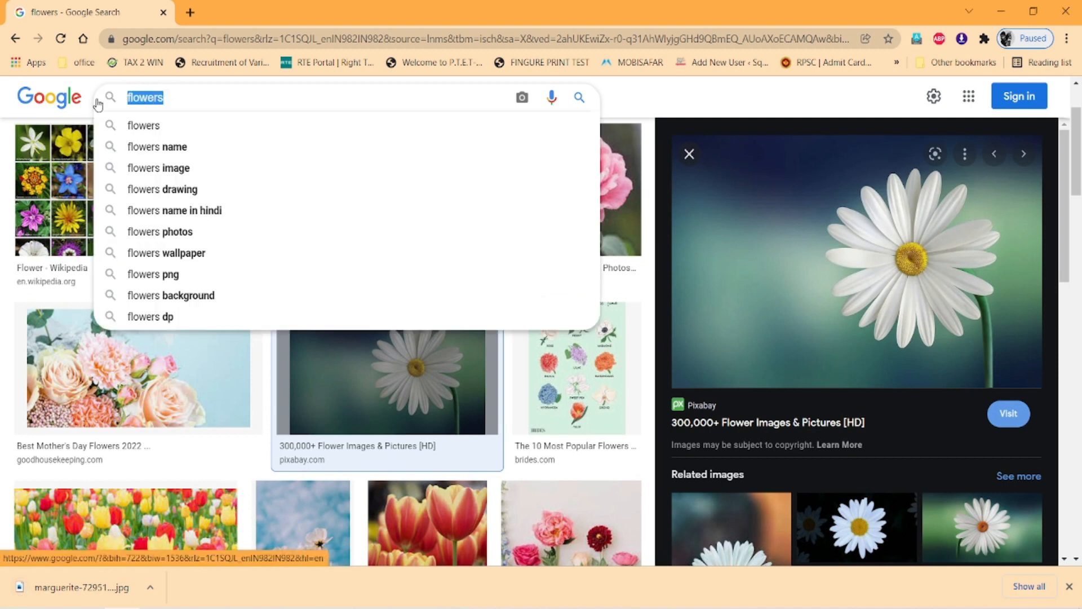
{"action": "type", "text": "logos"}
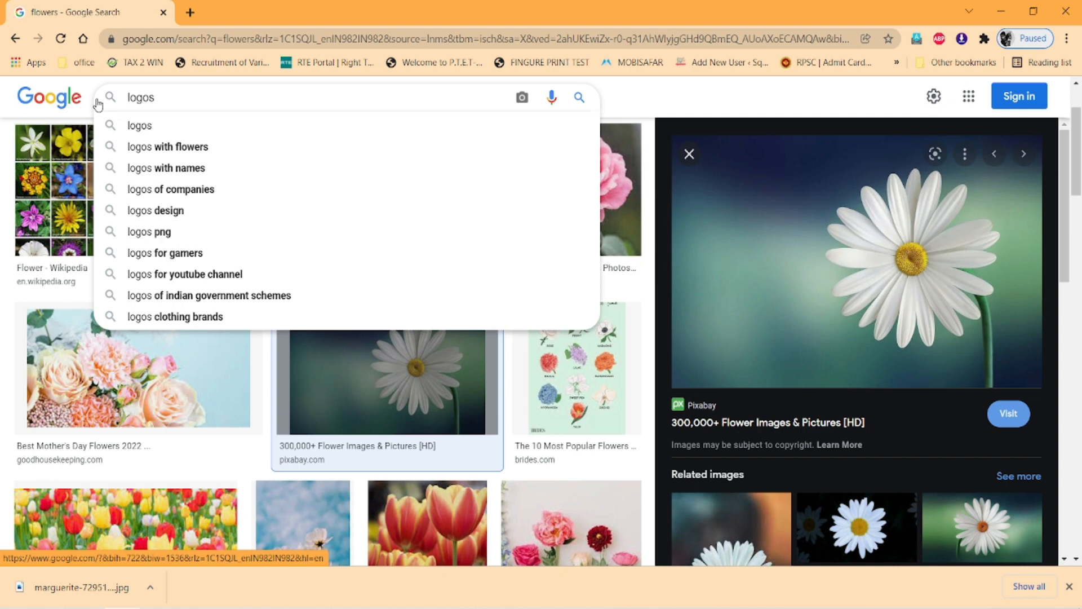
{"action": "key", "text": "Return"}
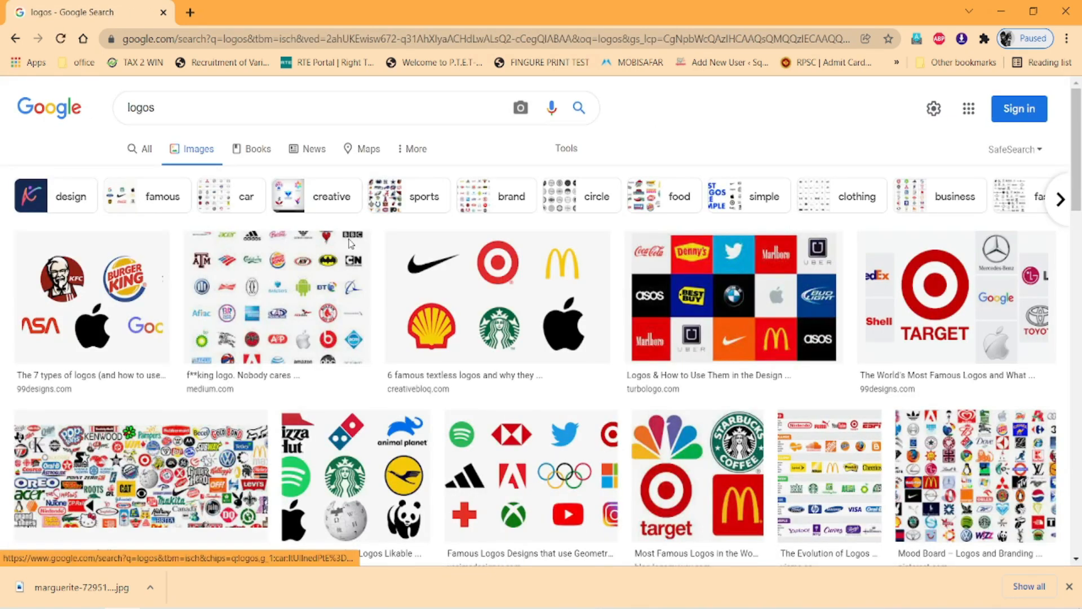
Open the six textless logos, the Tostitos logo and the social media icons images in separate new tabs.
{"action": "right_click", "coordinate": [499, 323]}
{"action": "left_click", "coordinate": [524, 328]}
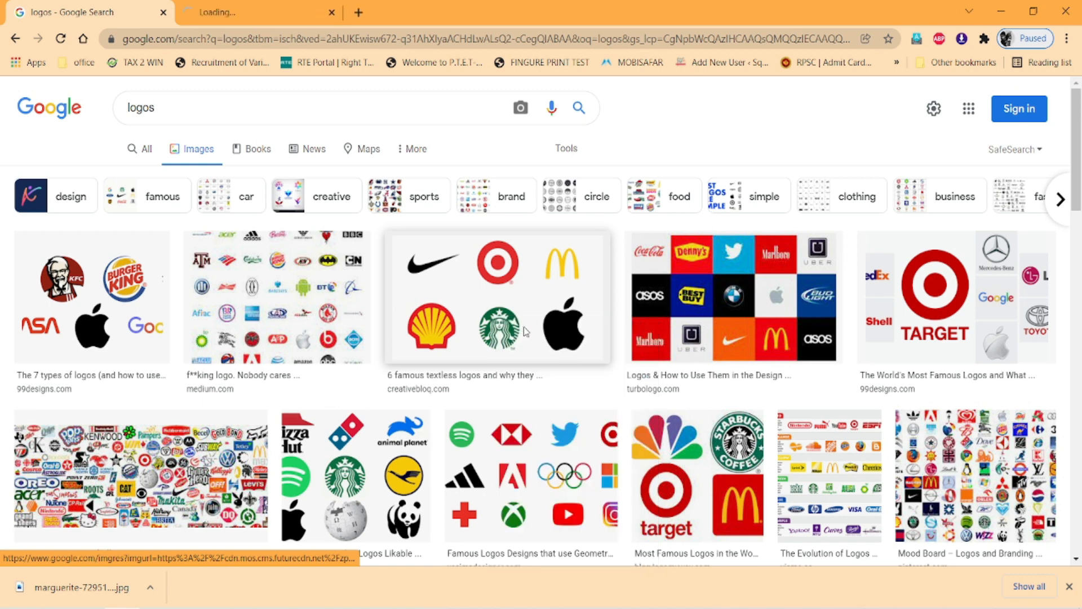
{"action": "scroll", "coordinate": [524, 329], "scroll_direction": "down", "scroll_amount": 4}
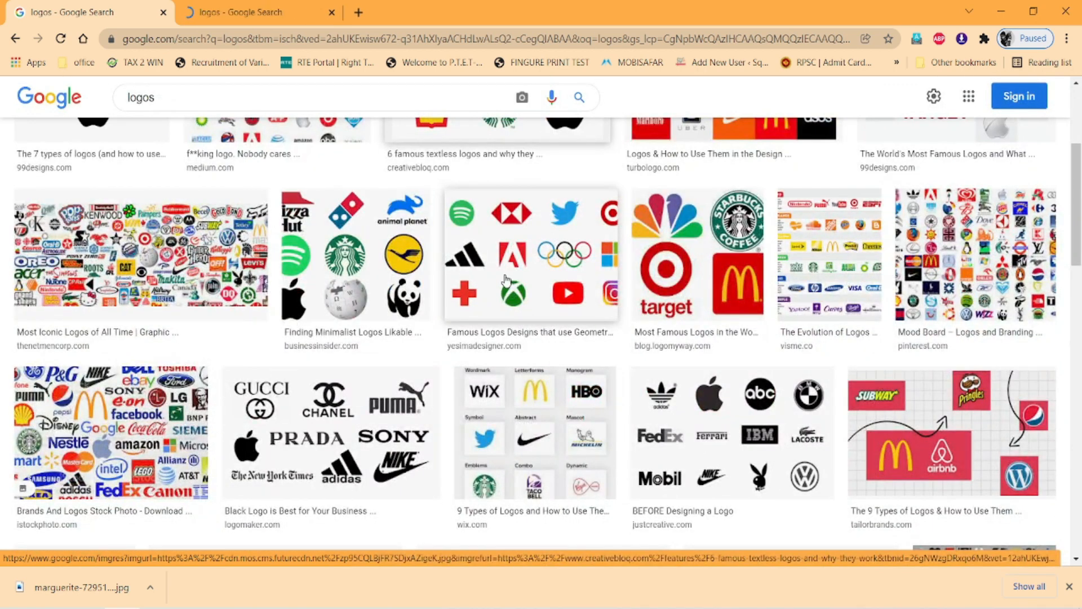
{"action": "scroll", "coordinate": [504, 279], "scroll_direction": "down", "scroll_amount": 4}
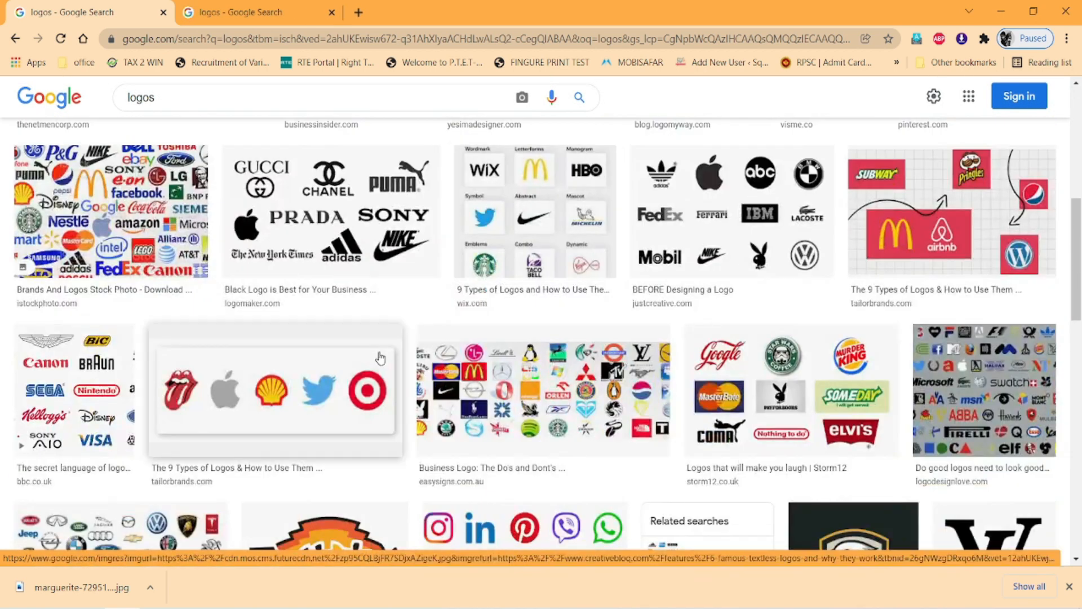
{"action": "scroll", "coordinate": [347, 364], "scroll_direction": "down", "scroll_amount": 3}
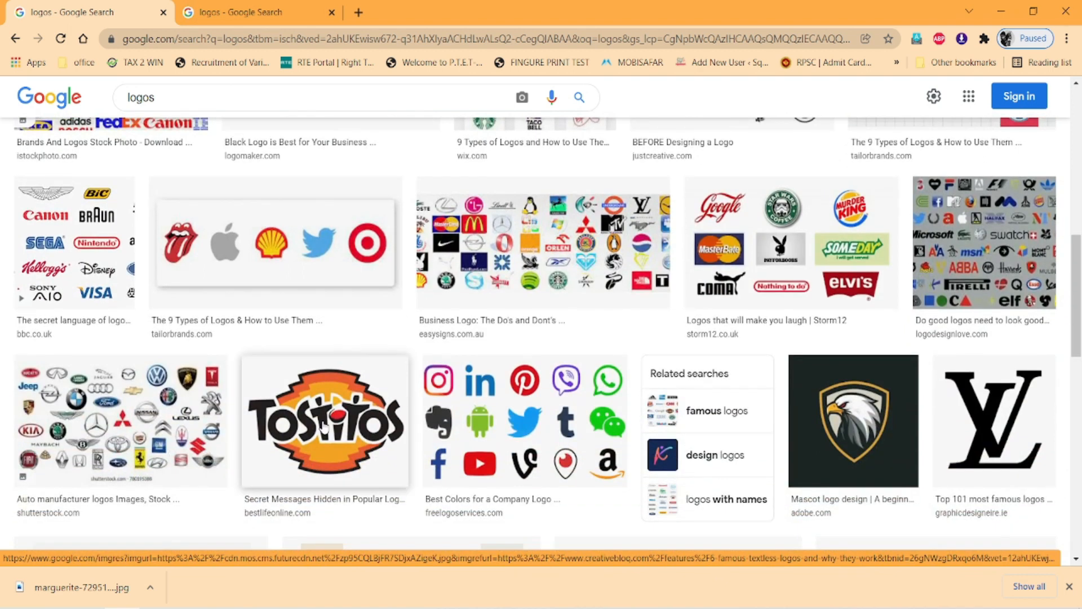
{"action": "right_click", "coordinate": [324, 426]}
{"action": "left_click", "coordinate": [393, 165]}
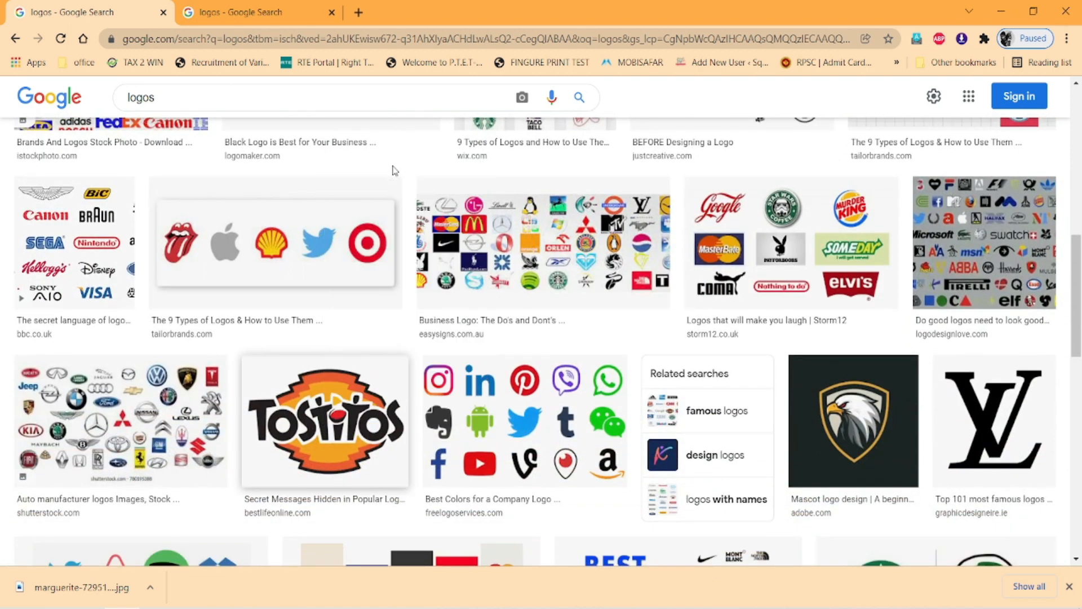
{"action": "right_click", "coordinate": [532, 415]}
{"action": "left_click", "coordinate": [588, 155]}
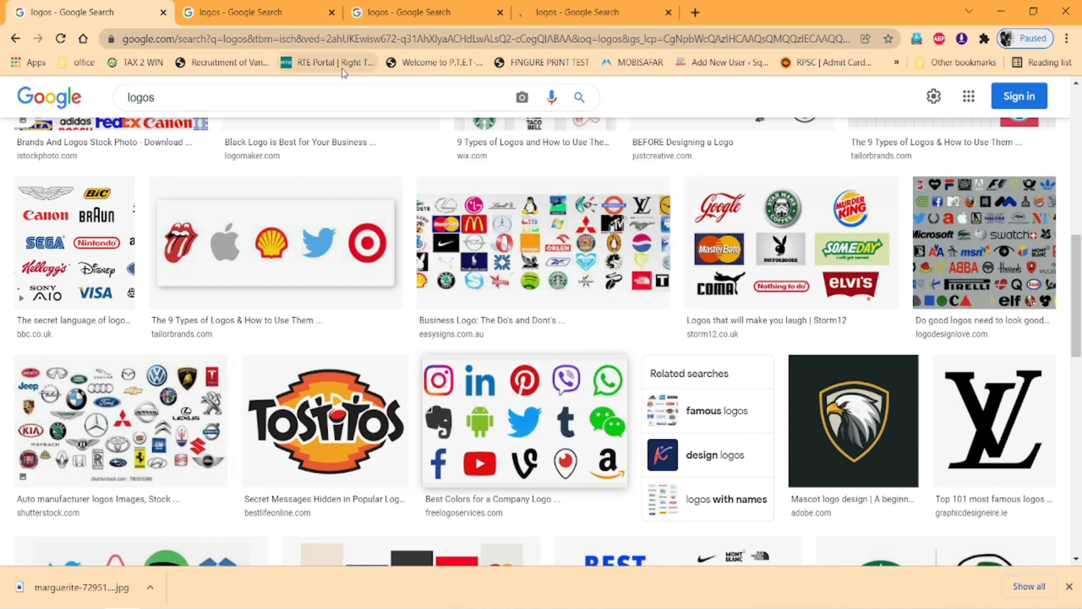
Save the Creative Bloq image of six famous textless logos to Downloads as a JPEG under its suggested name.
{"action": "left_click", "coordinate": [293, 12]}
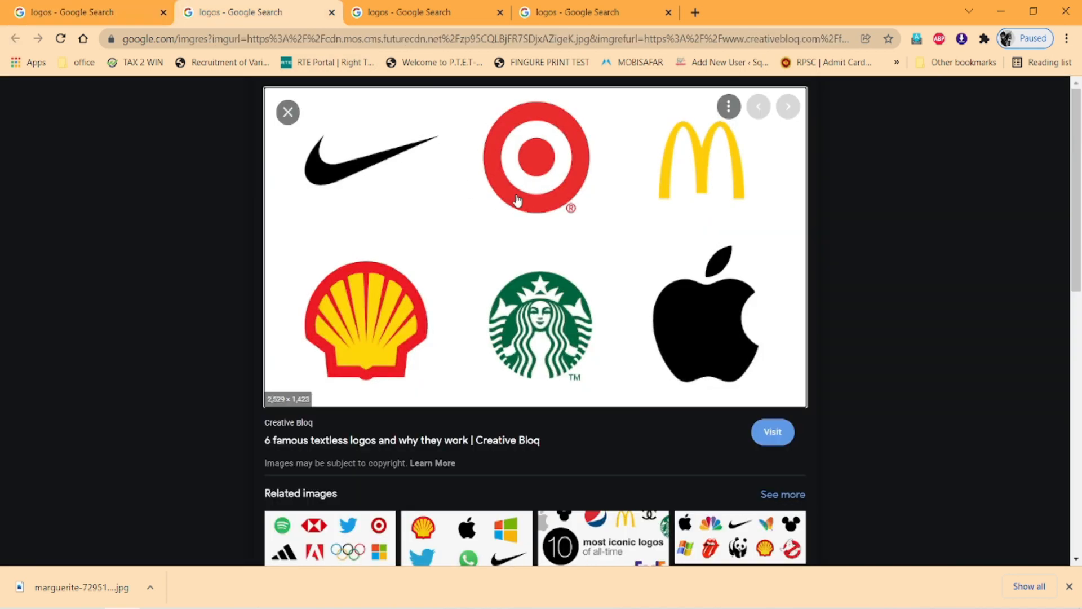
{"action": "right_click", "coordinate": [513, 236]}
{"action": "left_click", "coordinate": [561, 385]}
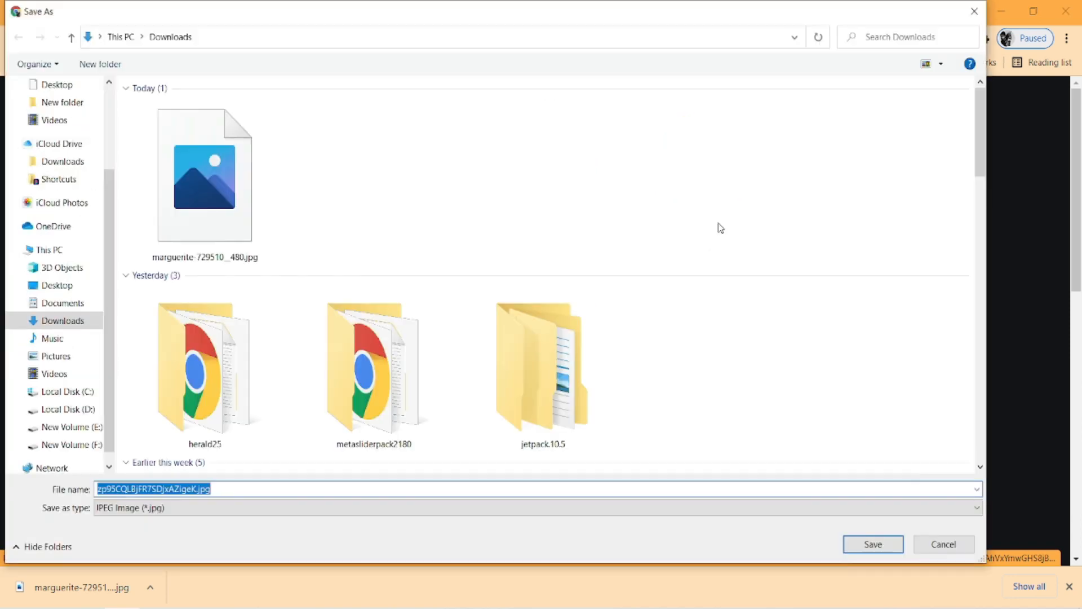
{"action": "left_click", "coordinate": [867, 539]}
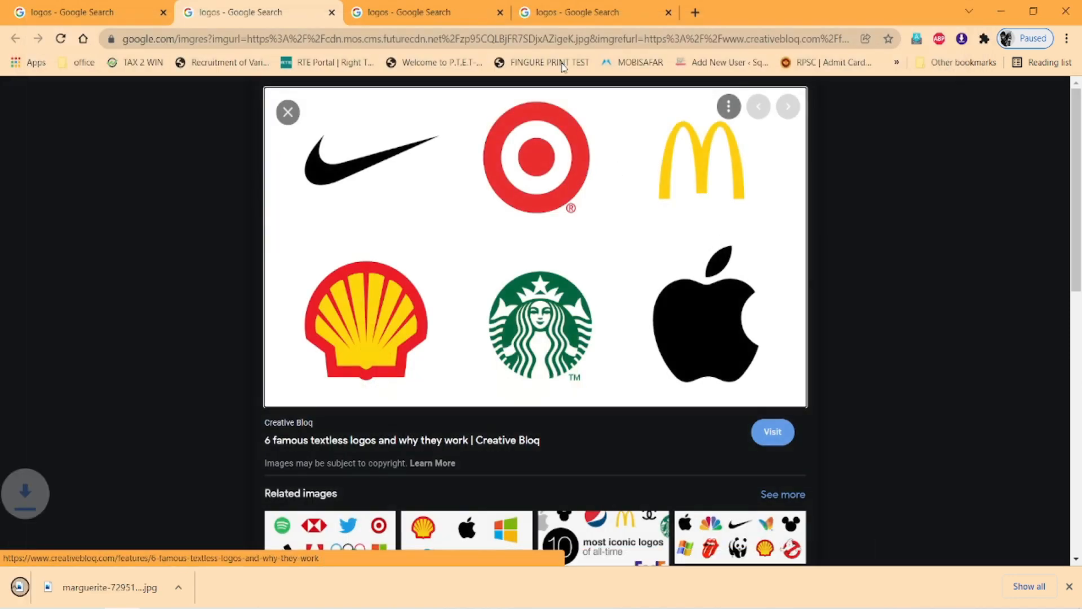
Save the Tostitos logo image to Downloads as tostitos.jpg.
{"action": "left_click", "coordinate": [428, 12]}
{"action": "right_click", "coordinate": [509, 260]}
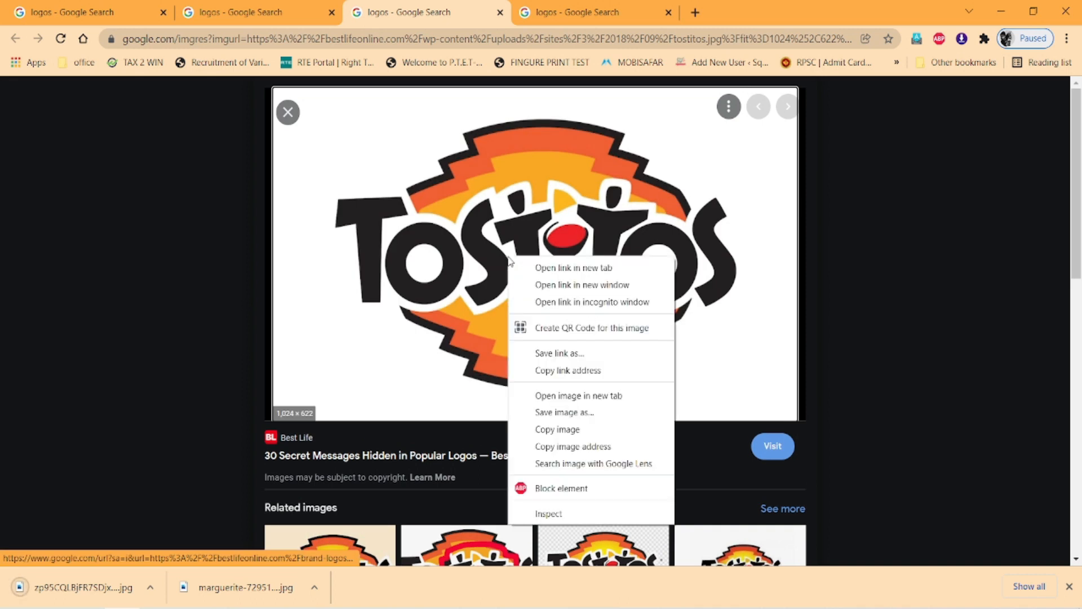
{"action": "left_click", "coordinate": [569, 428]}
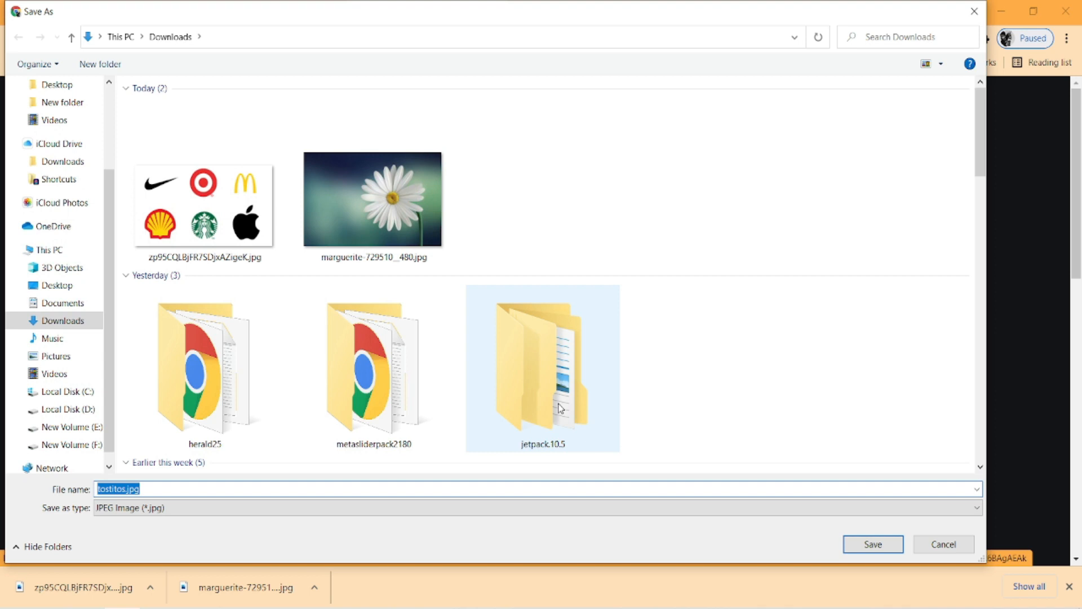
{"action": "left_click", "coordinate": [873, 544]}
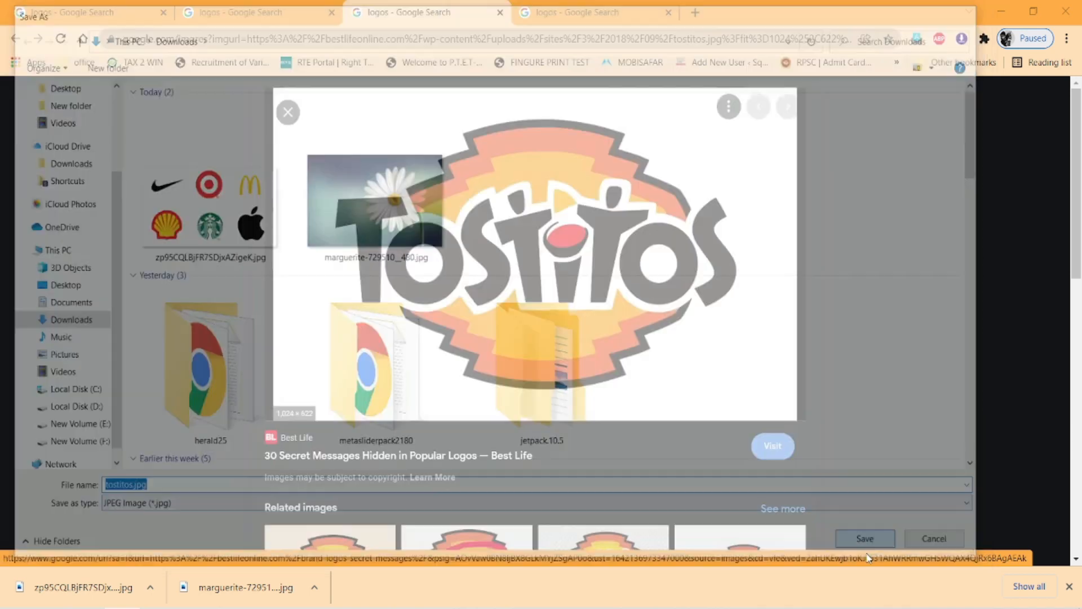
Save the FreeLogoServices image of social media and company icons to the computer.
{"action": "left_click", "coordinate": [577, 12]}
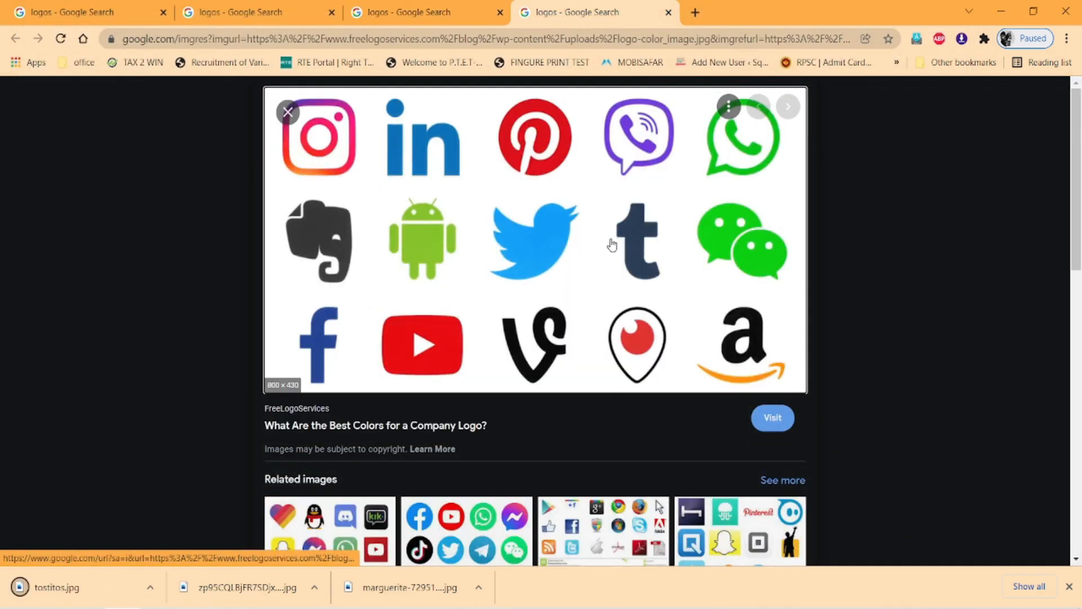
{"action": "right_click", "coordinate": [611, 243]}
{"action": "left_click", "coordinate": [638, 394]}
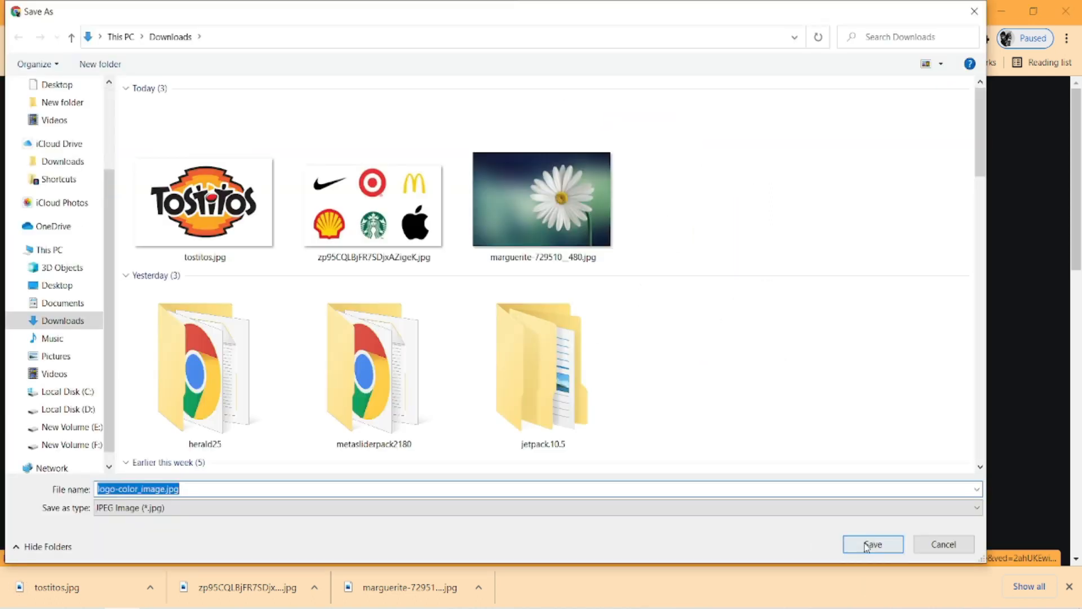
{"action": "left_click", "coordinate": [869, 543]}
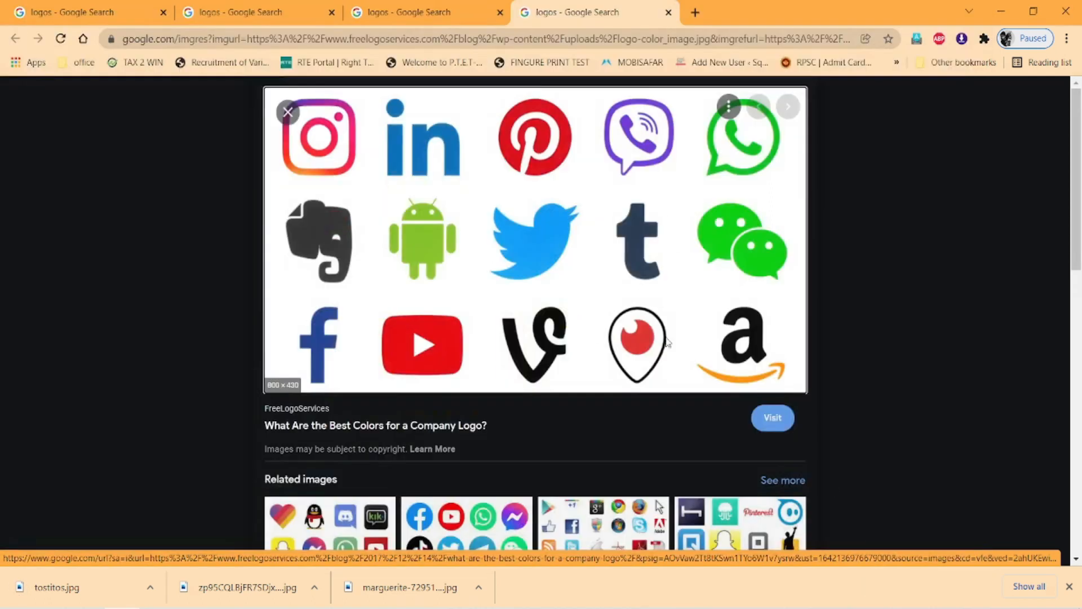
Switch to the super kashmiri.cdr document in CorelDRAW and examine the contact lines below the logo on the larger chilli powder label.
{"action": "left_click", "coordinate": [332, 608]}
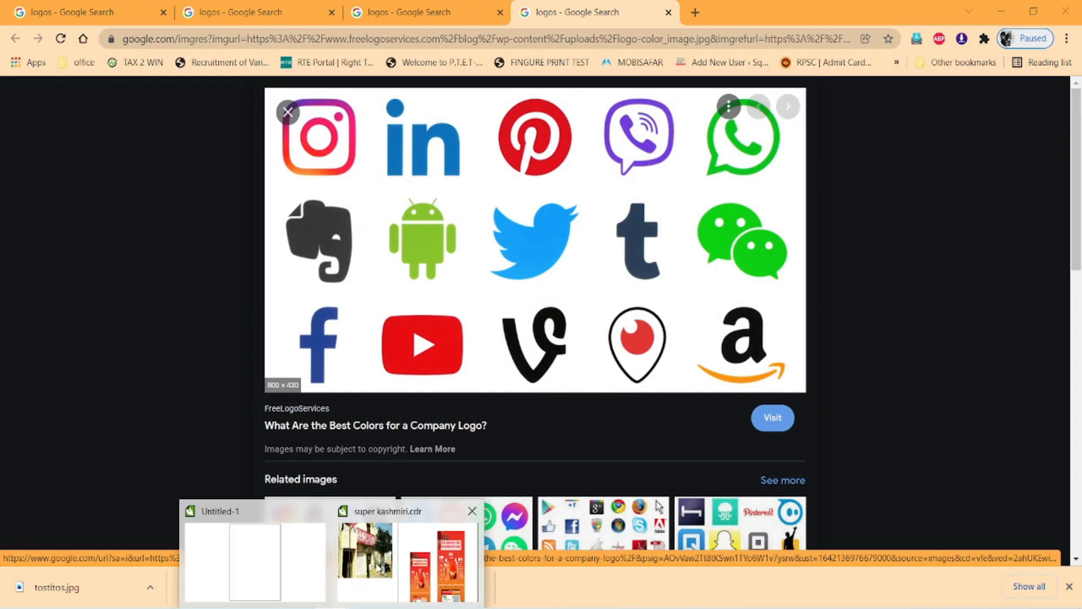
{"action": "left_click", "coordinate": [381, 567]}
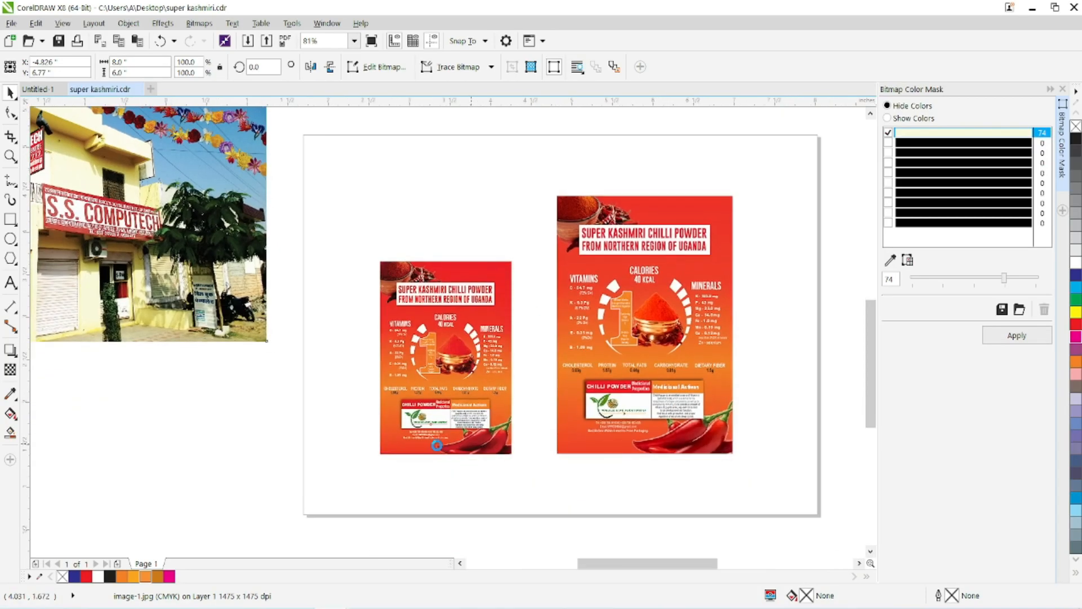
{"action": "scroll", "coordinate": [437, 445], "scroll_direction": "up", "scroll_amount": 6}
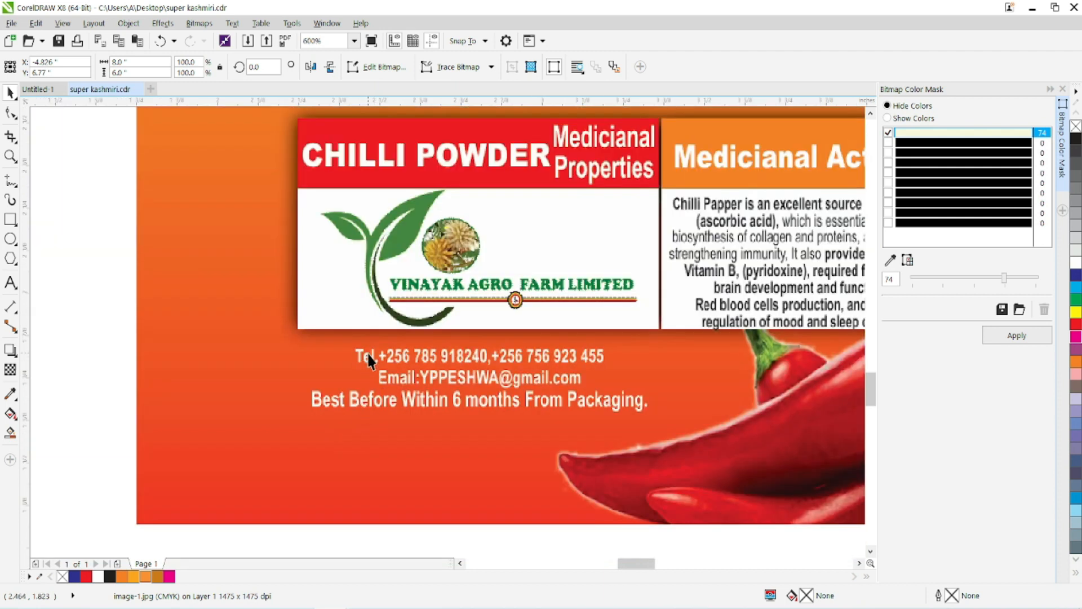
{"action": "scroll", "coordinate": [428, 381], "scroll_direction": "down", "scroll_amount": 2}
{"action": "left_click_drag", "start_coordinate": [610, 392], "coordinate": [172, 455]}
{"action": "scroll", "coordinate": [314, 372], "scroll_direction": "up", "scroll_amount": 2}
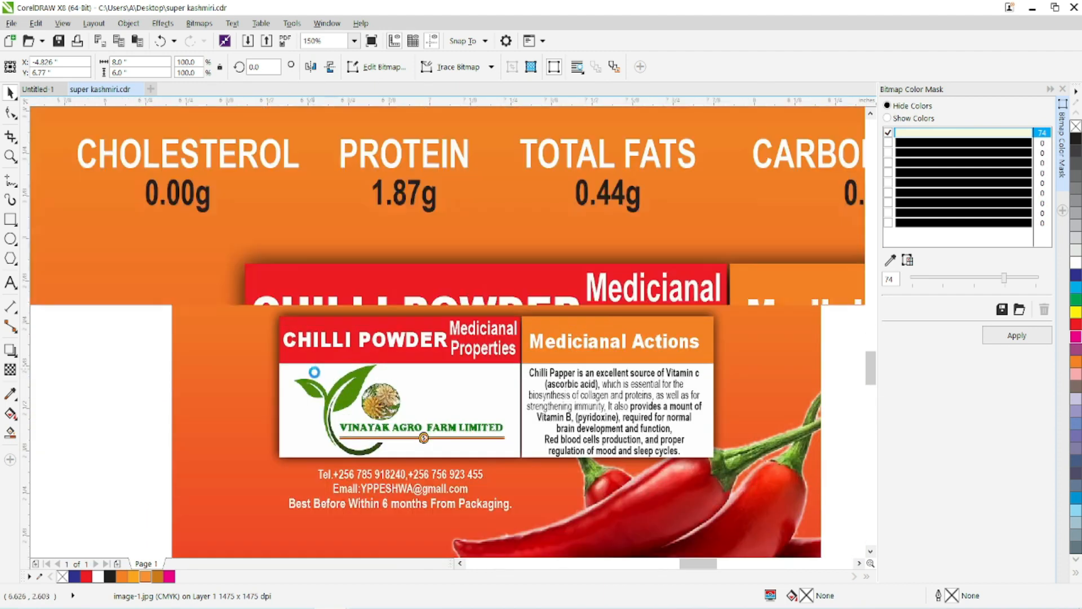
{"action": "scroll", "coordinate": [345, 419], "scroll_direction": "down", "scroll_amount": 1}
{"action": "left_click_drag", "start_coordinate": [345, 418], "coordinate": [385, 293]}
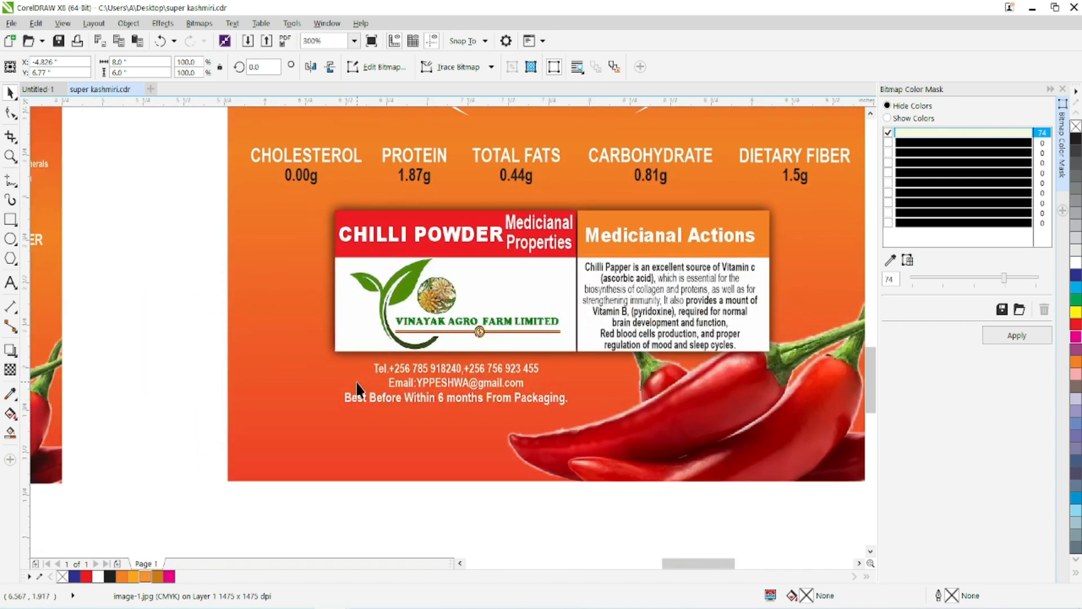
{"action": "scroll", "coordinate": [357, 389], "scroll_direction": "up", "scroll_amount": 1}
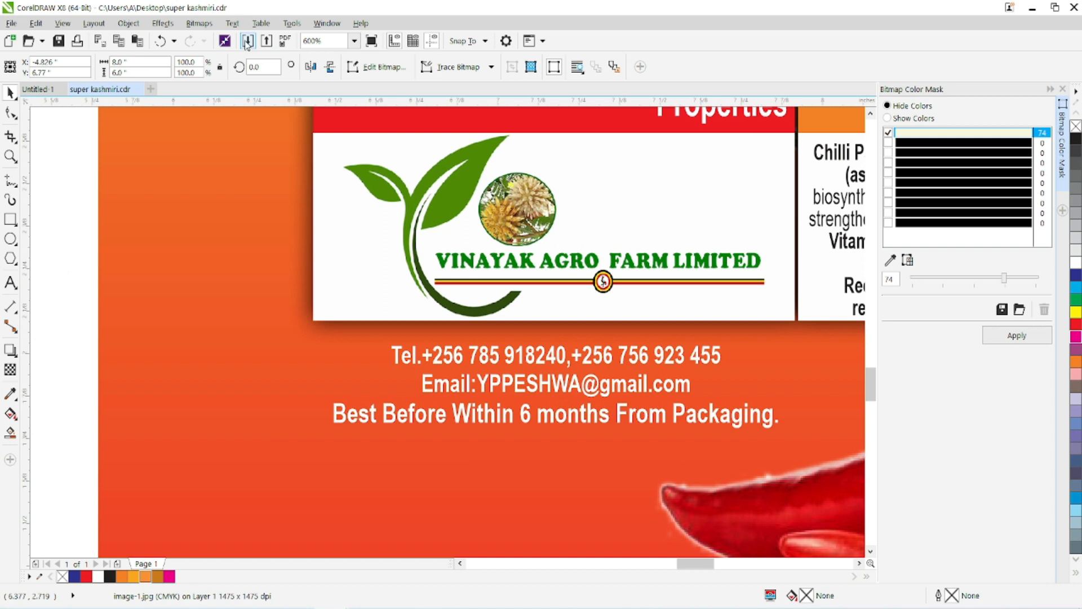
Import logo-color_image.jpg, the six textless logos JPEG and marguerite-729510__480.jpg together from the Downloads folder.
{"action": "key", "text": "ctrl+i"}
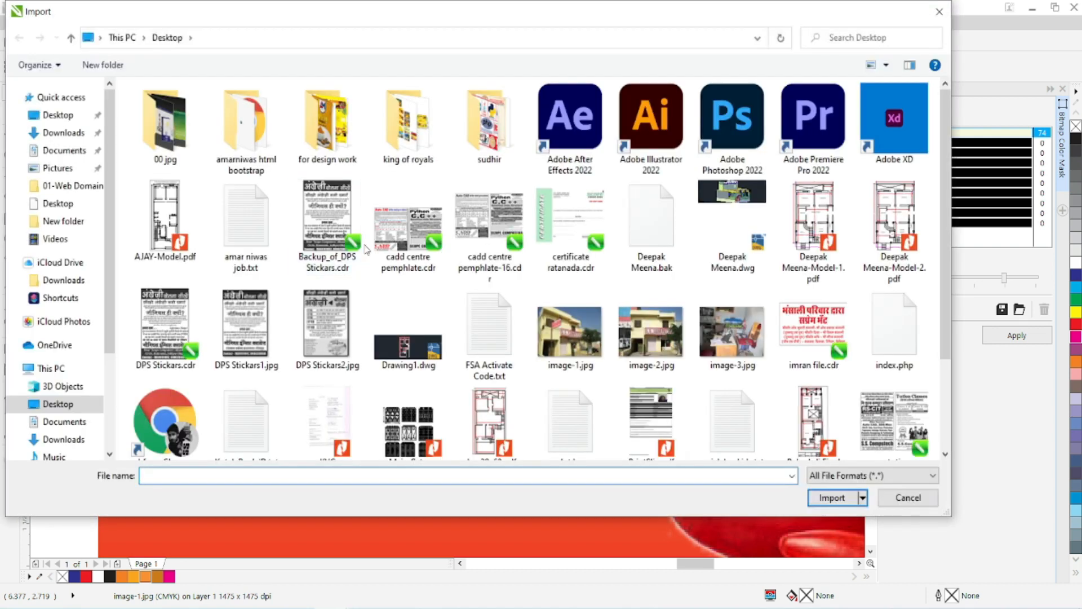
{"action": "left_click", "coordinate": [63, 132]}
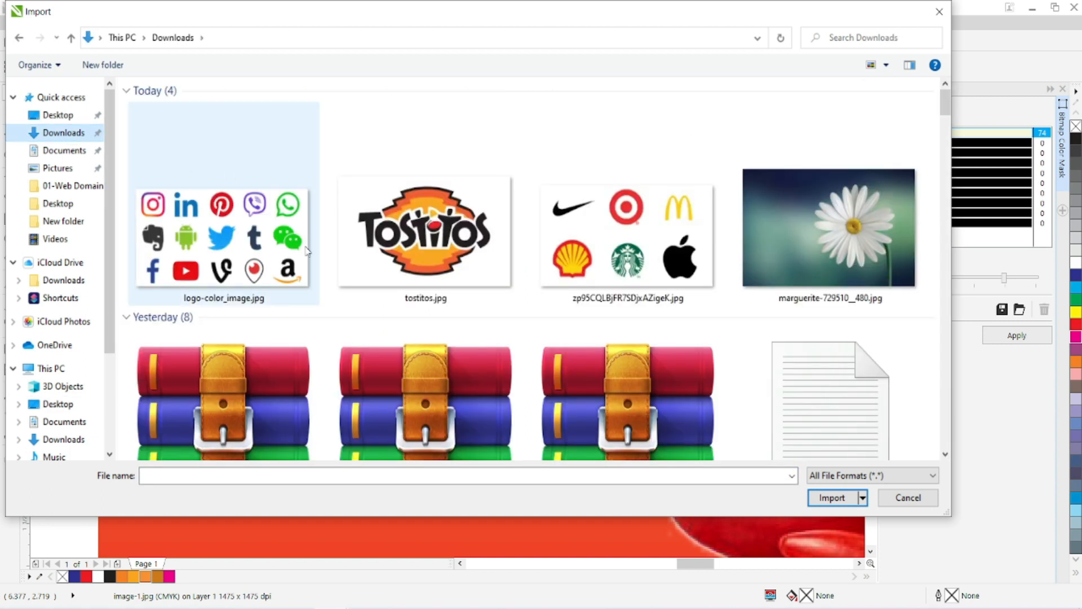
{"action": "left_click", "coordinate": [268, 258]}
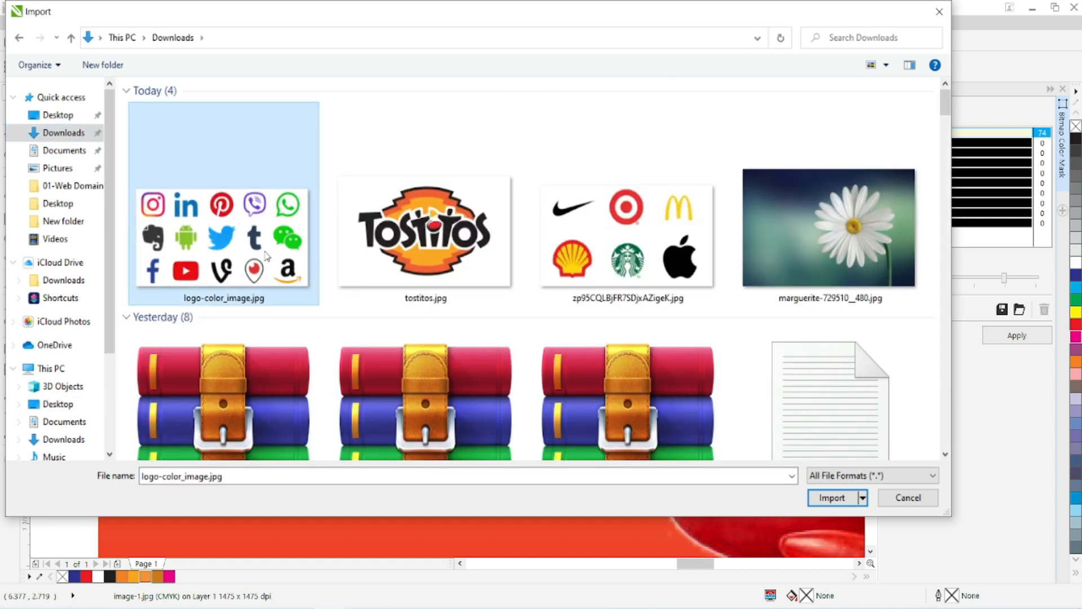
{"action": "left_click", "coordinate": [626, 254], "text": "ctrl"}
{"action": "left_click", "coordinate": [829, 246], "text": "ctrl"}
{"action": "left_click", "coordinate": [828, 498]}
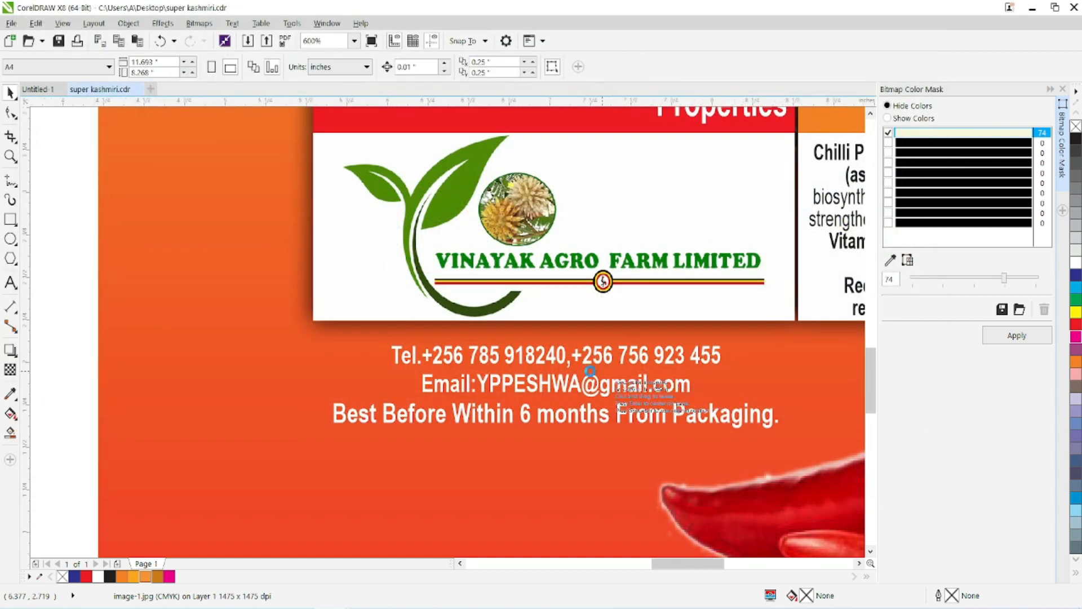
Place the three imported images in a row below the labels, and move the daisy photo to the right of the larger label.
{"action": "scroll", "coordinate": [262, 327], "scroll_direction": "down", "scroll_amount": 2}
{"action": "left_click", "coordinate": [50, 450]}
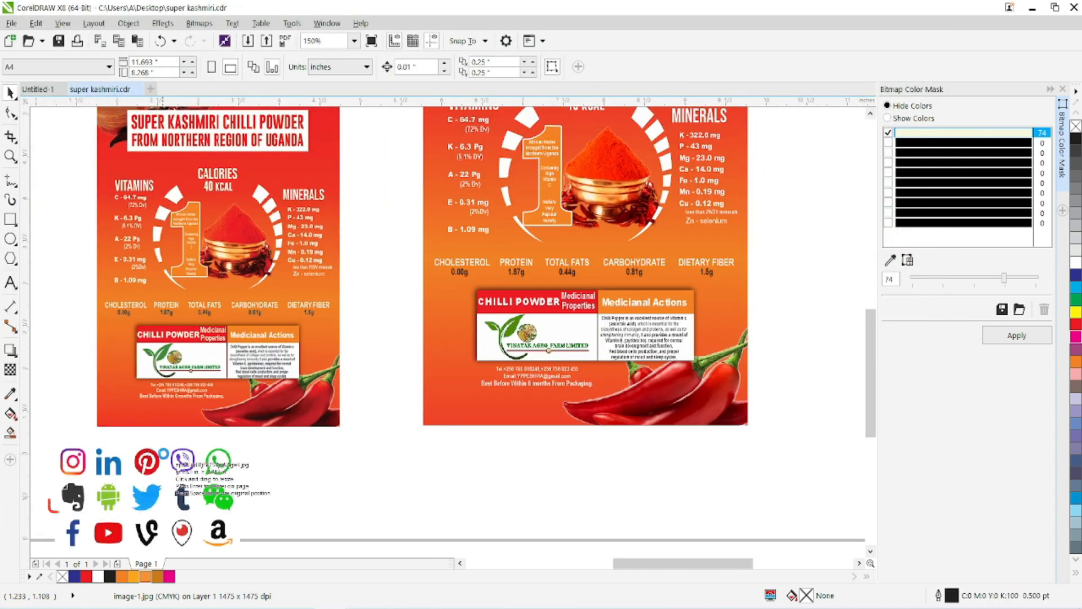
{"action": "left_click", "coordinate": [295, 451]}
{"action": "left_click", "coordinate": [744, 456]}
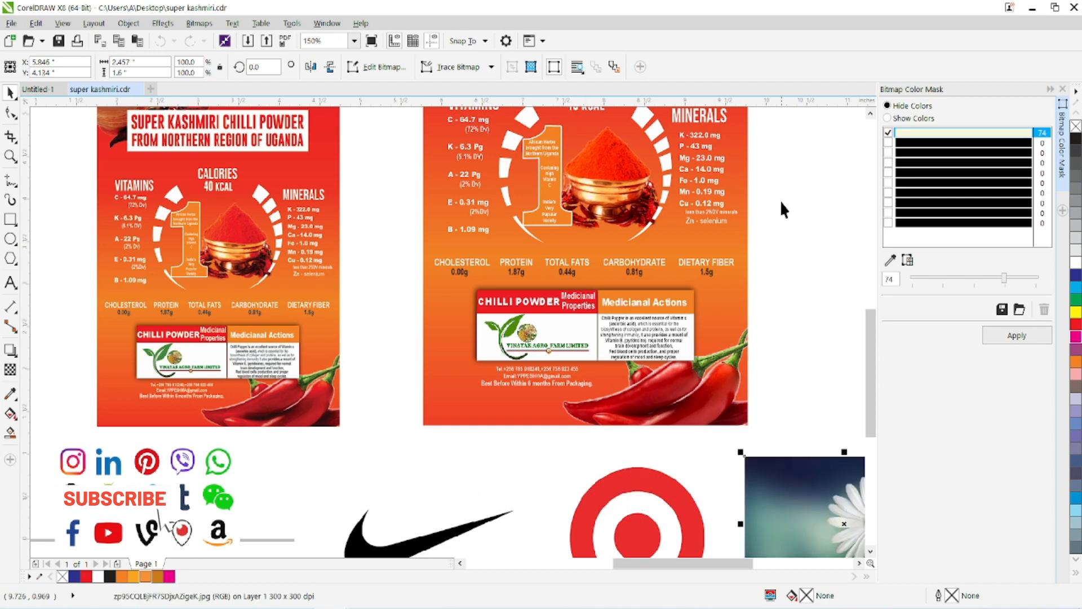
{"action": "left_click", "coordinate": [798, 166]}
{"action": "left_click_drag", "start_coordinate": [768, 489], "coordinate": [834, 190]}
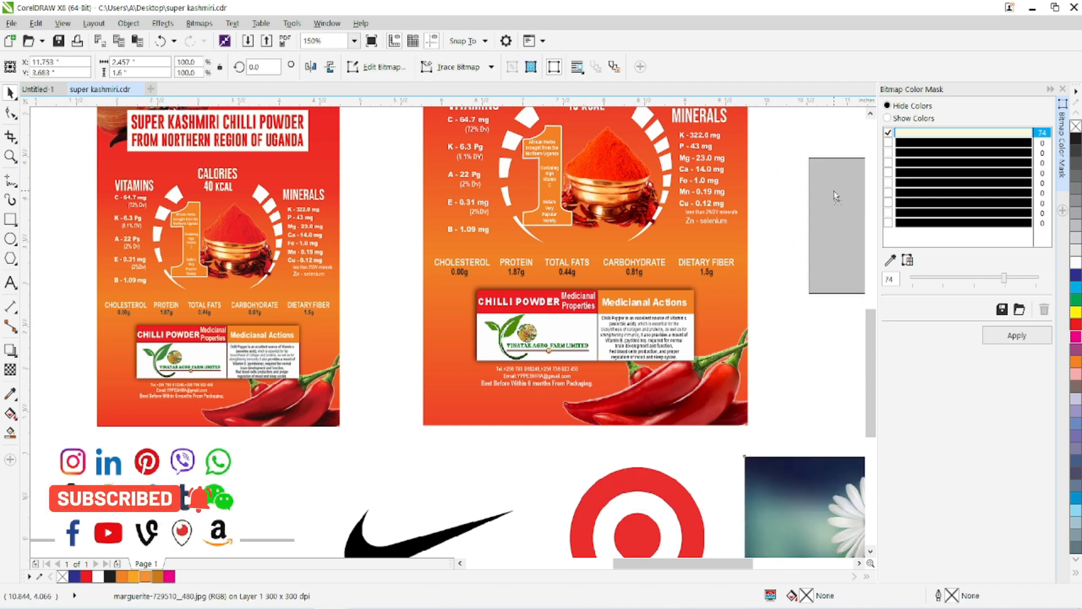
Examine the edge quality of the WhatsApp icon in the social media icons image at high magnification.
{"action": "left_click", "coordinate": [198, 497]}
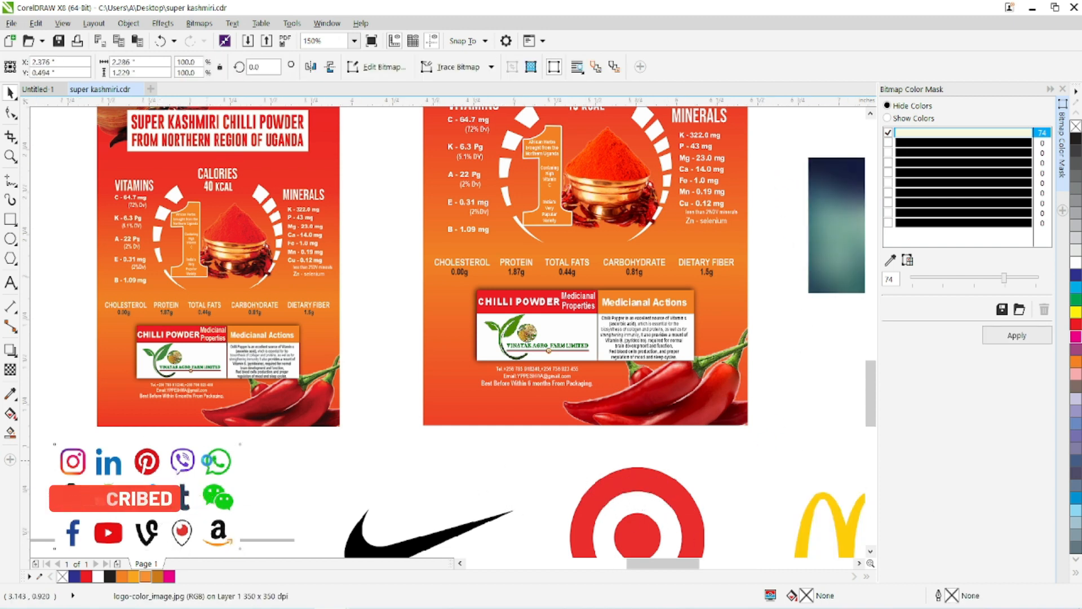
{"action": "scroll", "coordinate": [206, 462], "scroll_direction": "up", "scroll_amount": 2}
{"action": "left_click_drag", "start_coordinate": [226, 457], "coordinate": [344, 353]}
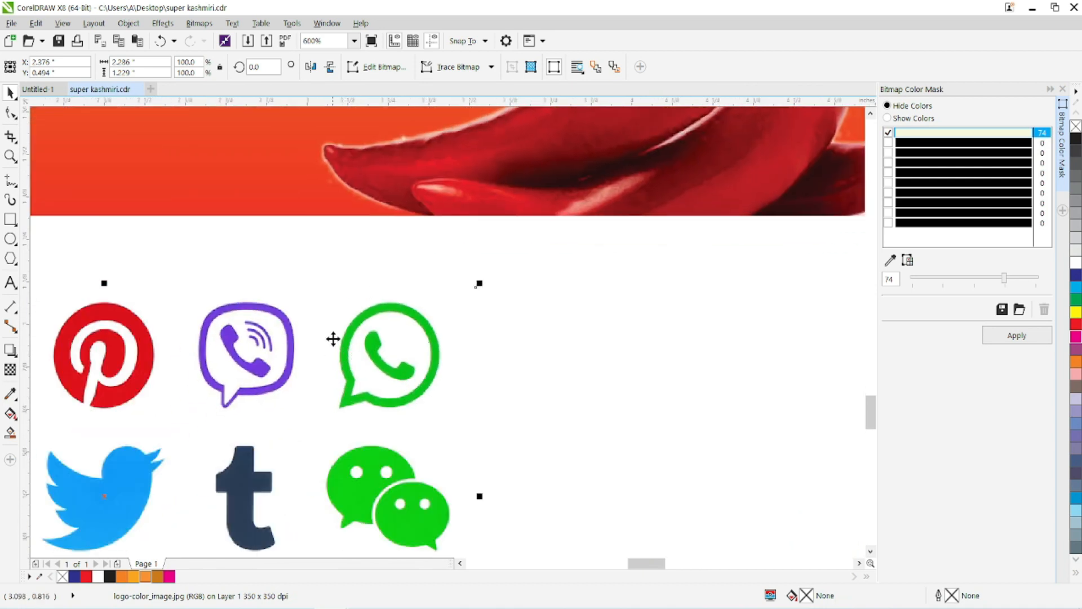
{"action": "scroll", "coordinate": [339, 353], "scroll_direction": "down", "scroll_amount": 2}
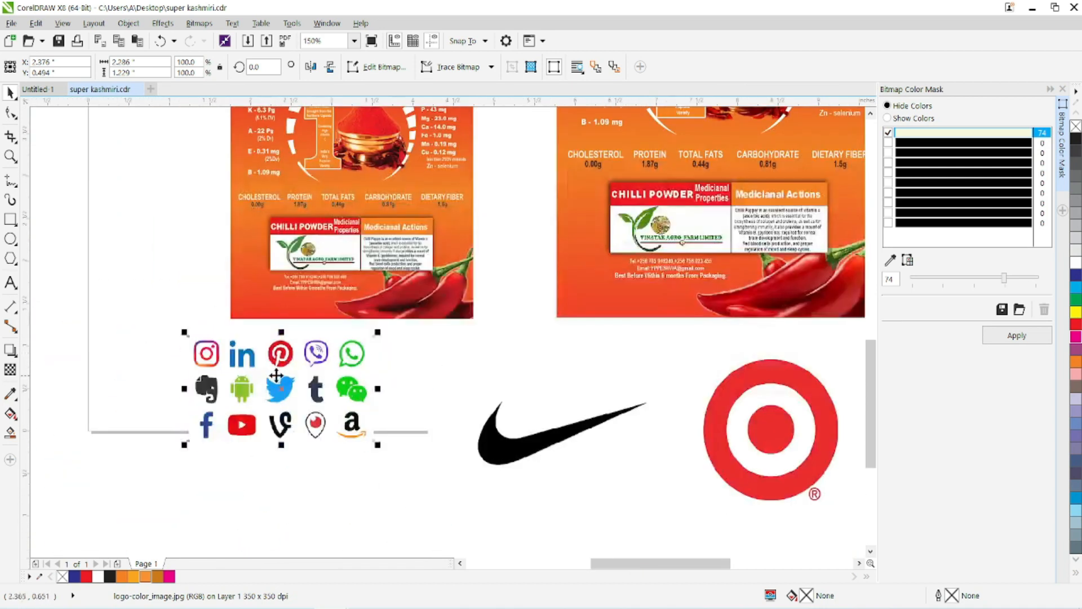
{"action": "scroll", "coordinate": [314, 359], "scroll_direction": "up", "scroll_amount": 1}
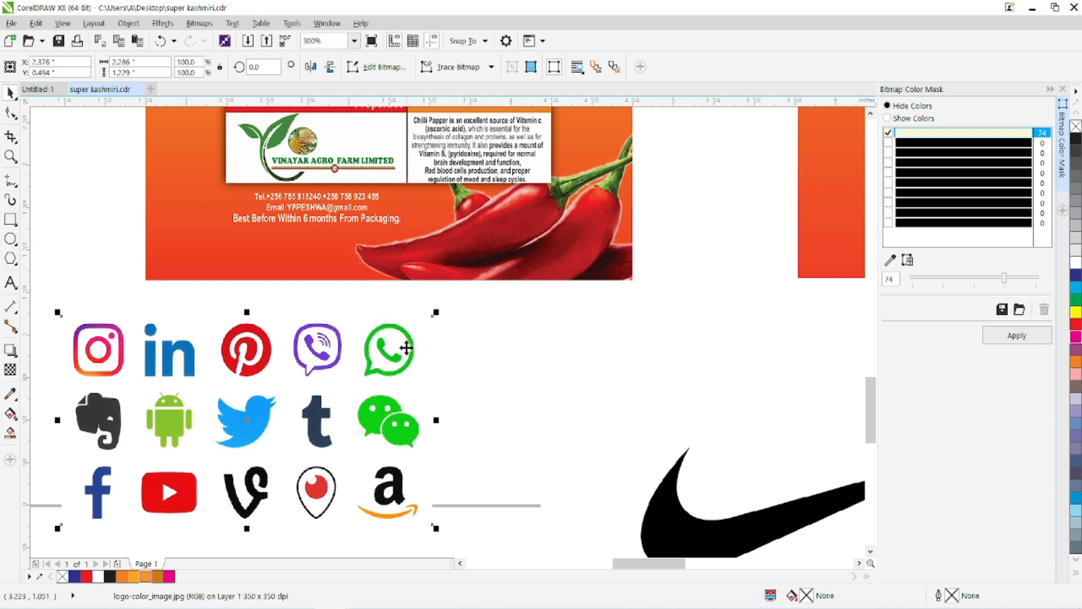
{"action": "scroll", "coordinate": [396, 370], "scroll_direction": "up", "scroll_amount": 1}
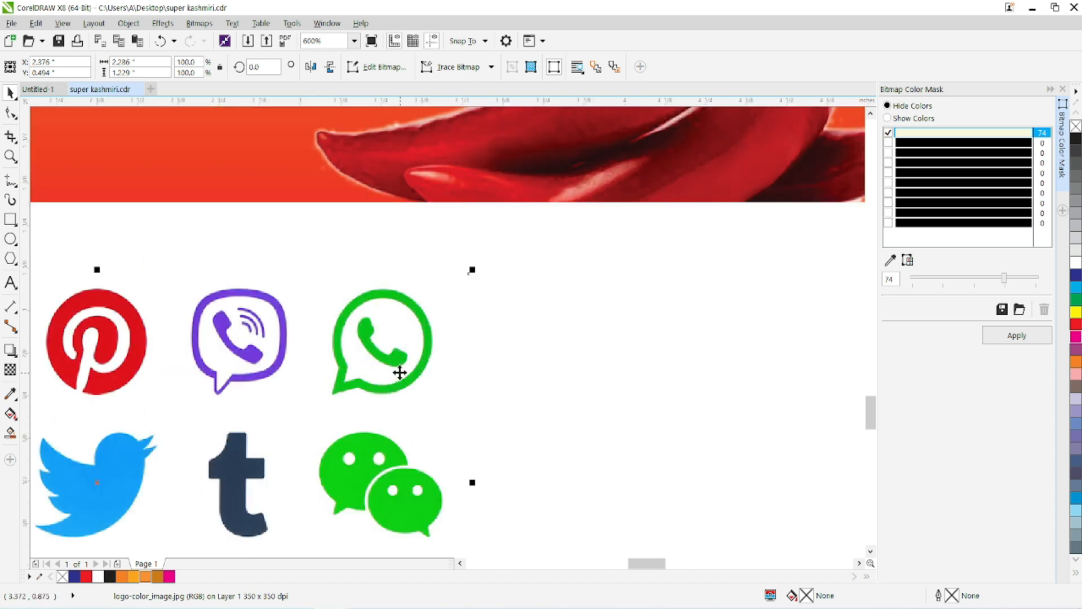
{"action": "scroll", "coordinate": [359, 315], "scroll_direction": "up", "scroll_amount": 3}
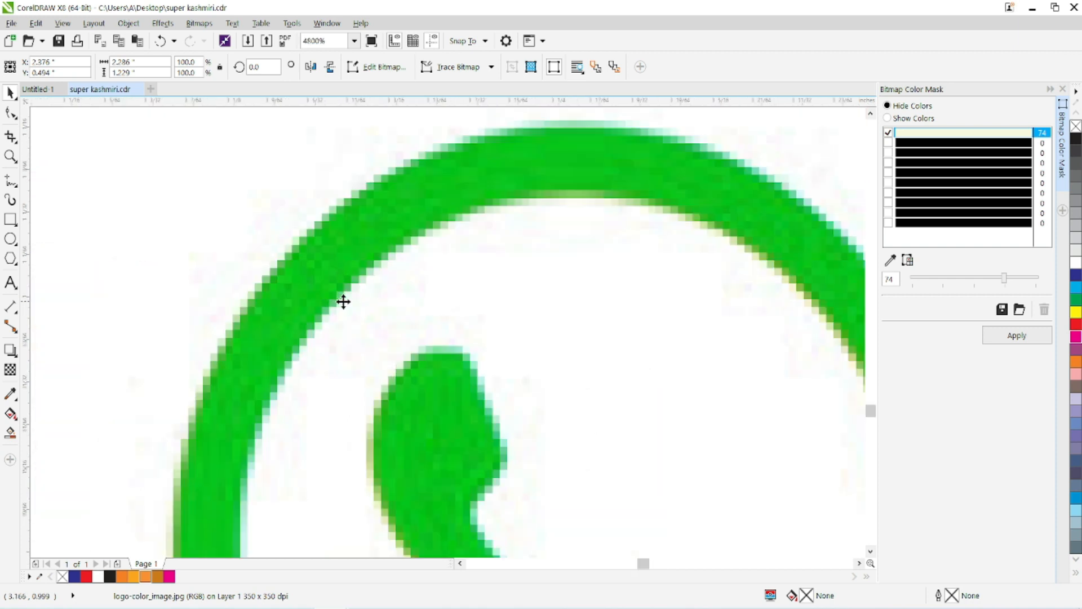
{"action": "scroll", "coordinate": [343, 302], "scroll_direction": "down", "scroll_amount": 3}
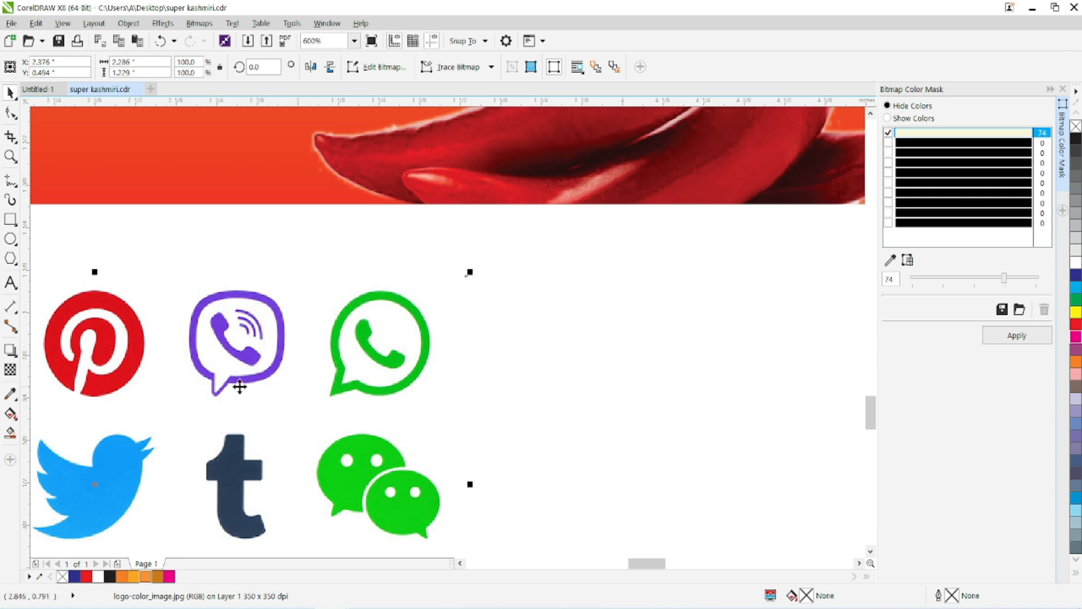
Duplicate the social media icons image slightly offset from the original and crop the copy to the WhatsApp icon, about 0.35 by 0.34 inches.
{"action": "left_click_drag", "start_coordinate": [240, 387], "coordinate": [249, 348]}
{"action": "left_click_drag", "start_coordinate": [97, 316], "coordinate": [318, 341]}
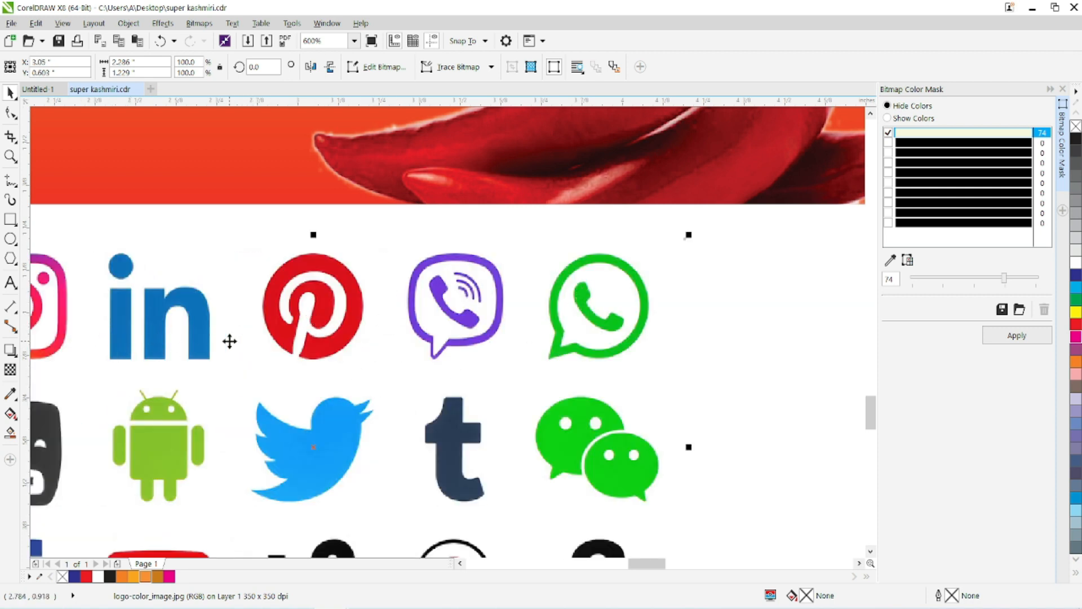
{"action": "left_click", "coordinate": [11, 137]}
{"action": "left_click_drag", "start_coordinate": [540, 251], "coordinate": [653, 365]}
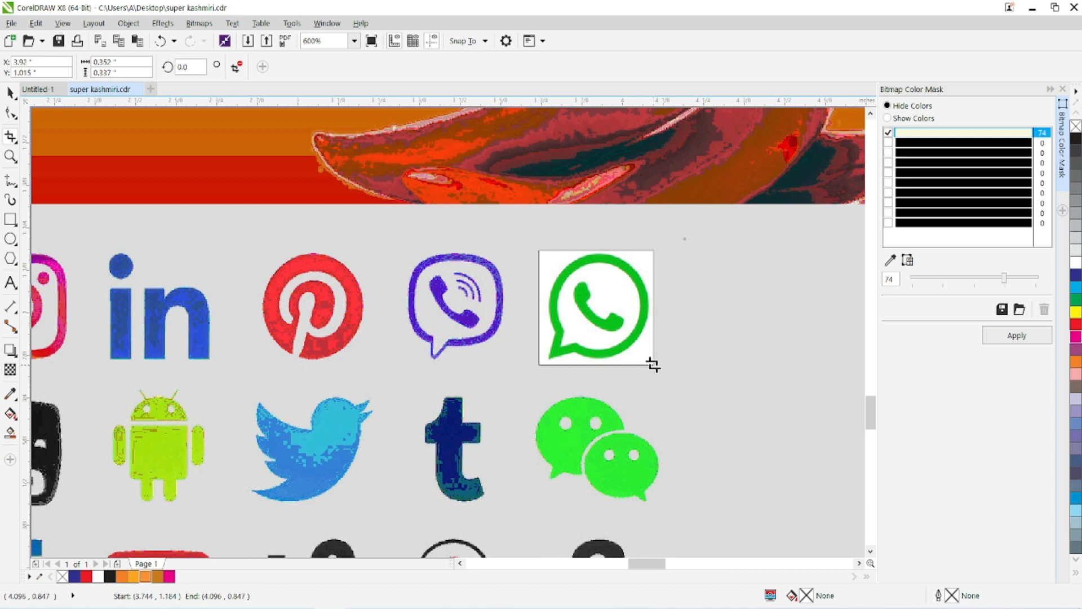
{"action": "key", "text": "Return"}
{"action": "left_click", "coordinate": [6, 90]}
Move the cropped WhatsApp icon onto the larger label, at the start of its contact lines.
{"action": "left_click_drag", "start_coordinate": [559, 313], "coordinate": [287, 147]}
{"action": "left_click_drag", "start_coordinate": [352, 240], "coordinate": [390, 461]}
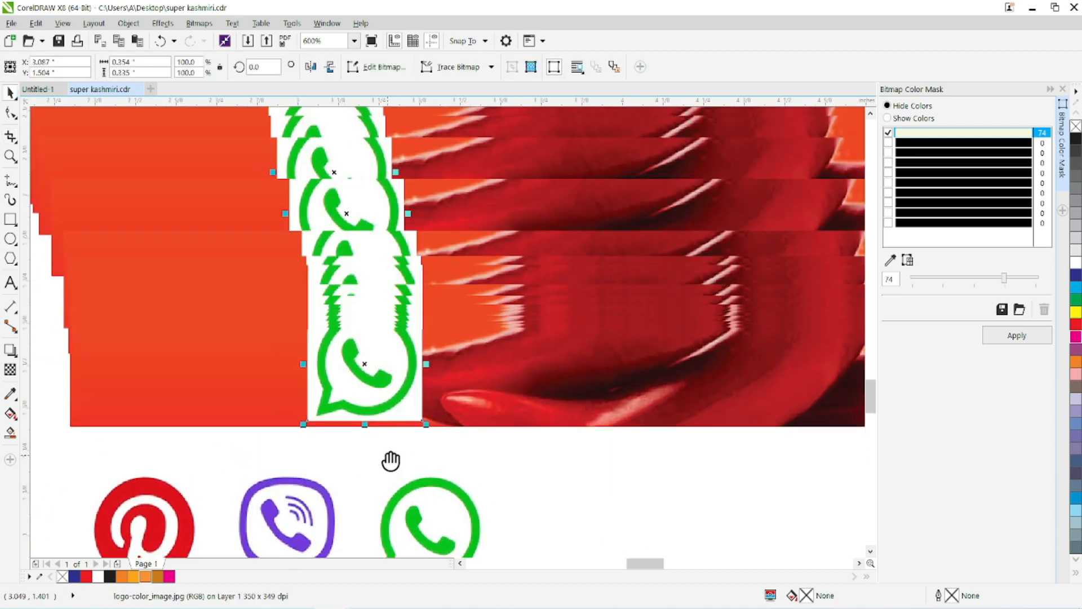
{"action": "left_click_drag", "start_coordinate": [370, 394], "coordinate": [533, 353]}
{"action": "scroll", "coordinate": [322, 383], "scroll_direction": "down", "scroll_amount": 2}
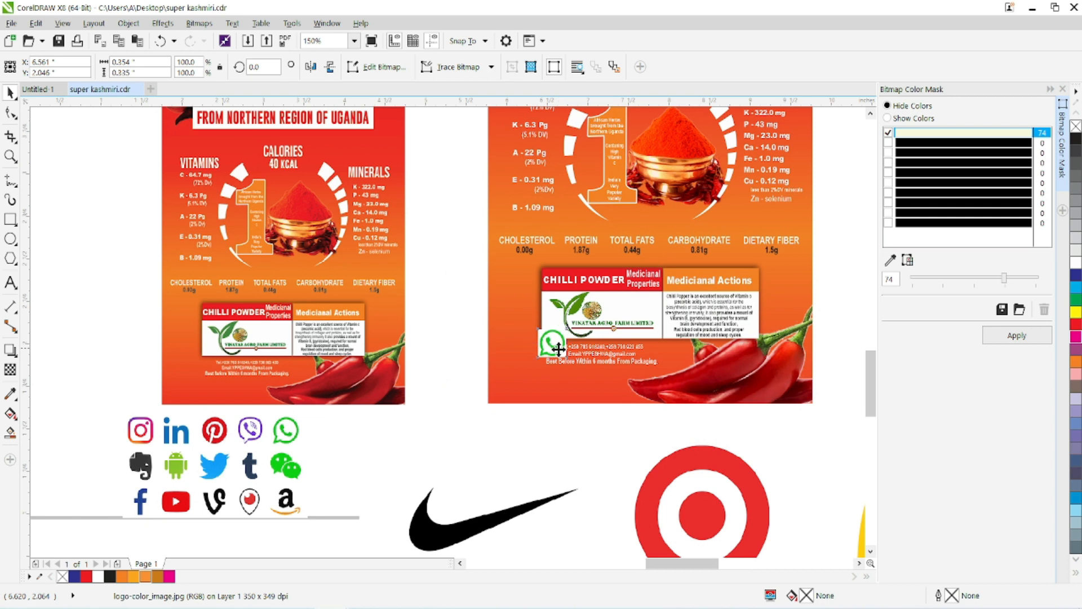
Hide the WhatsApp icon's white background with the Bitmap Color Mask, using the sampled white at a tolerance of 21.
{"action": "scroll", "coordinate": [552, 346], "scroll_direction": "up", "scroll_amount": 2}
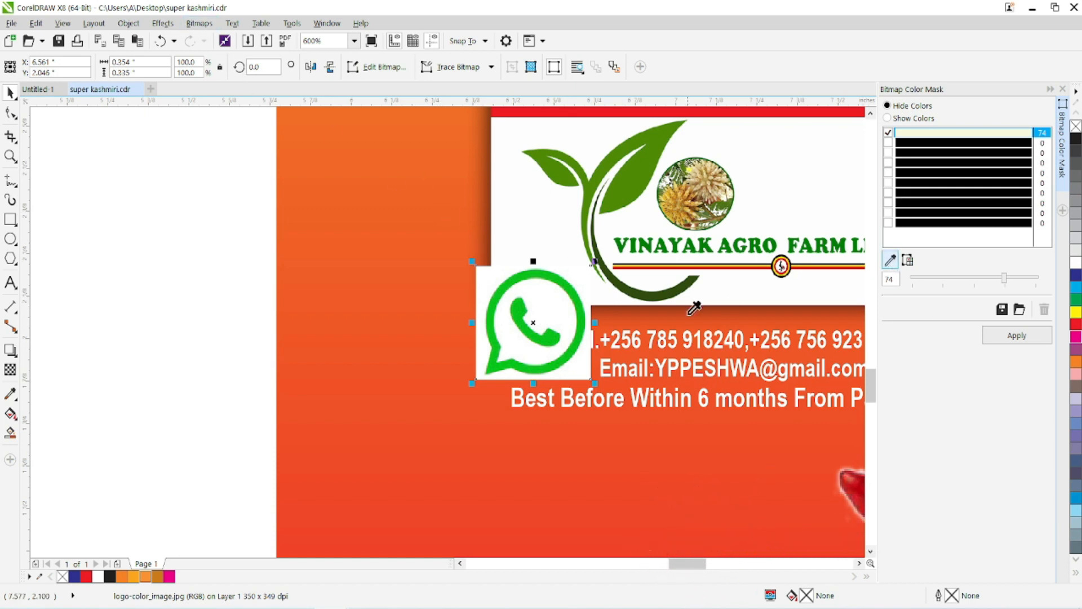
{"action": "left_click", "coordinate": [586, 269]}
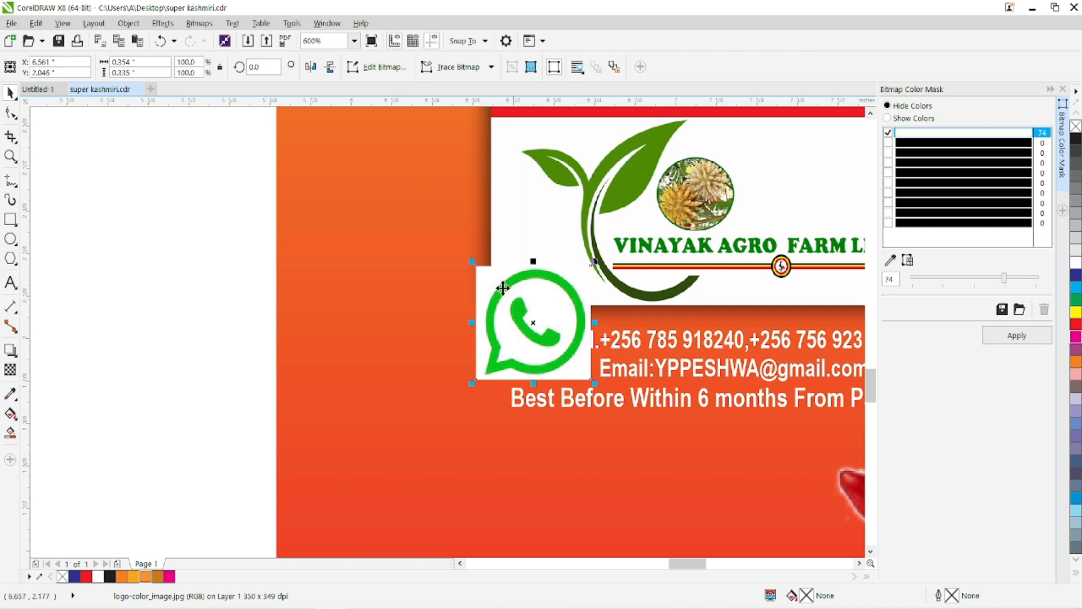
{"action": "left_click_drag", "start_coordinate": [1004, 278], "coordinate": [961, 293]}
{"action": "left_click", "coordinate": [1017, 335]}
Try the masked WhatsApp icon to the left of the contact lines, and undo its moves and the color mask.
{"action": "left_click_drag", "start_coordinate": [533, 337], "coordinate": [470, 321]}
{"action": "scroll", "coordinate": [448, 300], "scroll_direction": "up", "scroll_amount": 4}
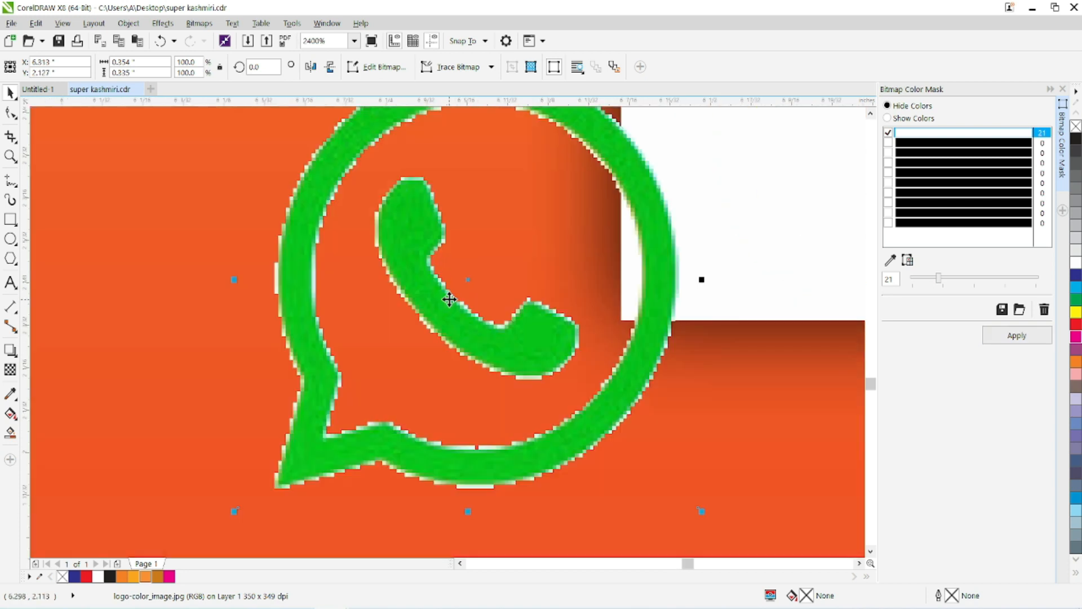
{"action": "scroll", "coordinate": [449, 299], "scroll_direction": "down", "scroll_amount": 2}
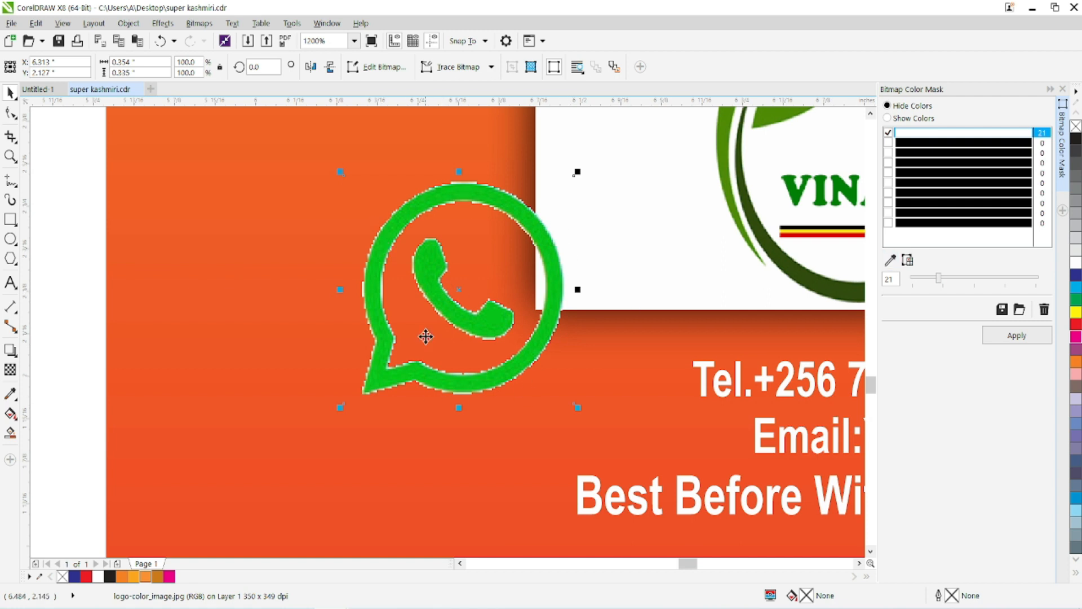
{"action": "scroll", "coordinate": [465, 303], "scroll_direction": "down", "scroll_amount": 1}
{"action": "scroll", "coordinate": [465, 303], "scroll_direction": "down", "scroll_amount": 1}
{"action": "left_click_drag", "start_coordinate": [575, 348], "coordinate": [548, 382]}
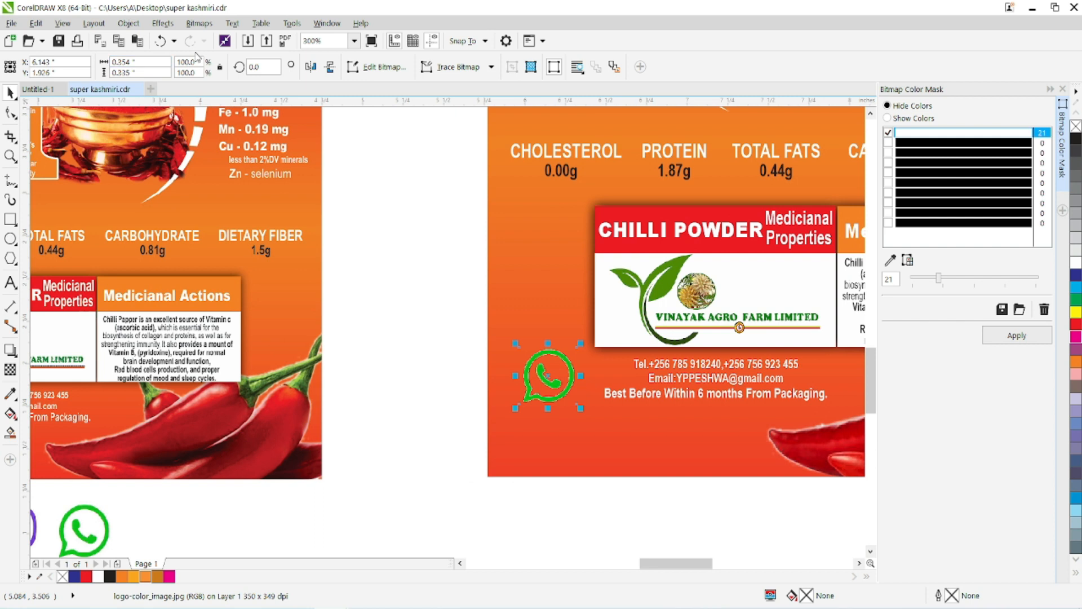
{"action": "left_click", "coordinate": [161, 42]}
{"action": "left_click", "coordinate": [161, 42]}
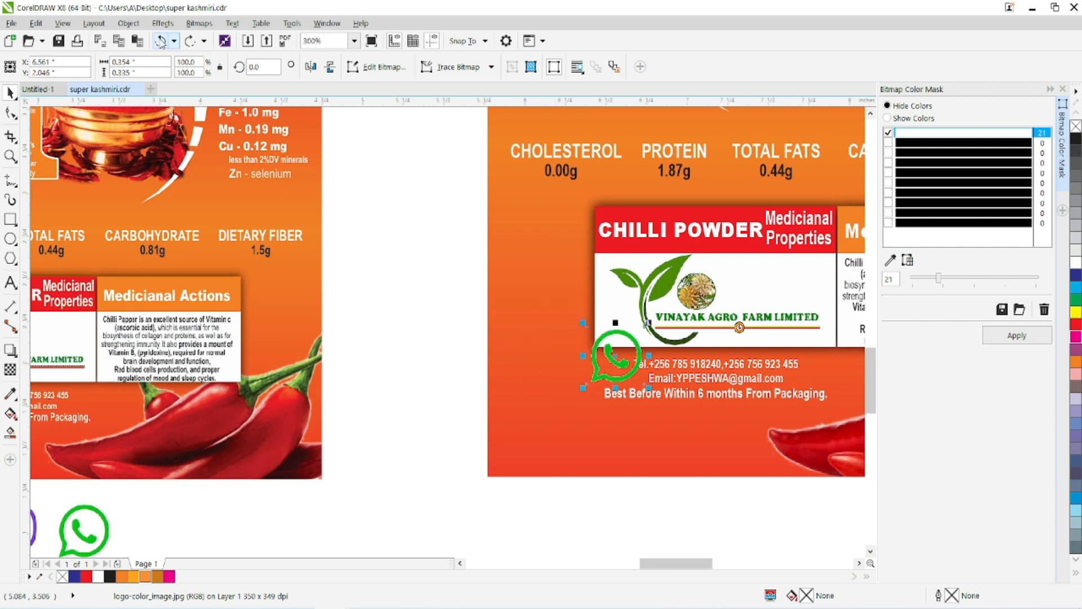
Place the unmasked WhatsApp icon to the left of the contact lines and start a High Quality Image outline trace of it.
{"action": "left_click_drag", "start_coordinate": [625, 355], "coordinate": [551, 353]}
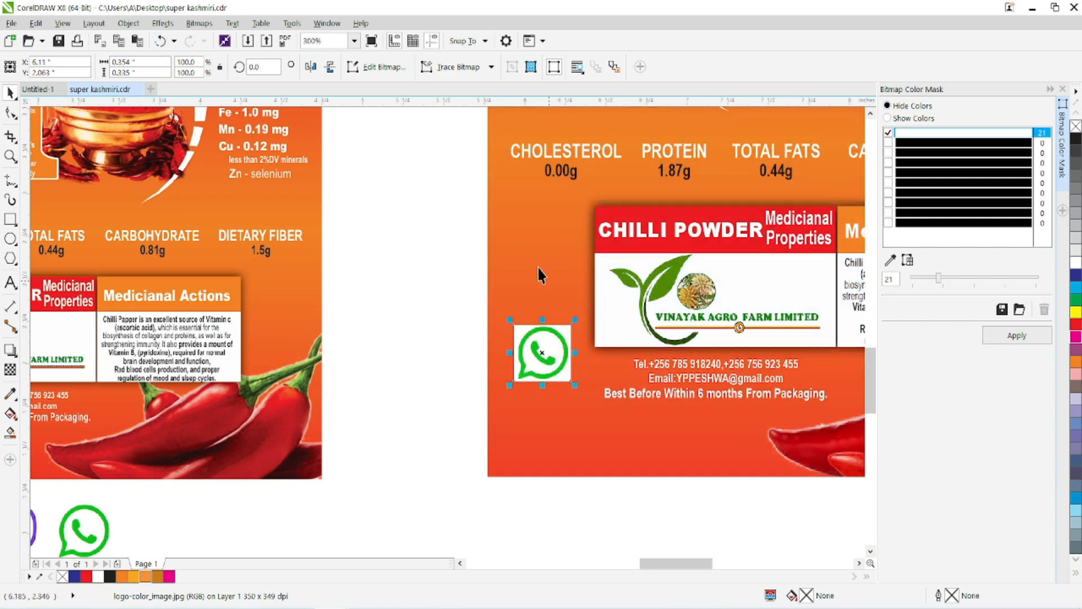
{"action": "left_click", "coordinate": [454, 67]}
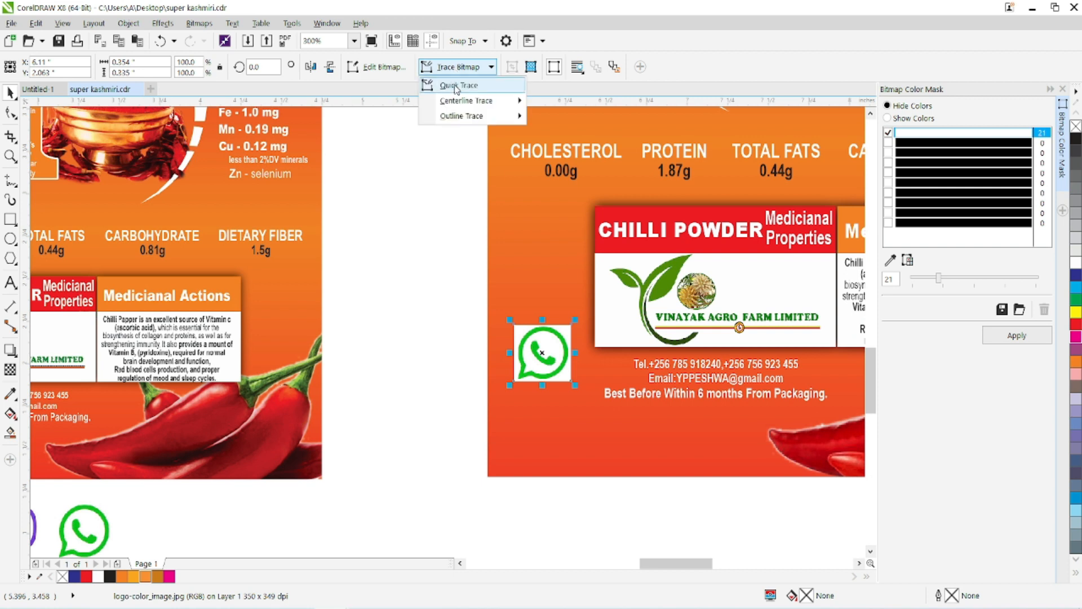
{"action": "mouse_move", "coordinate": [459, 119]}
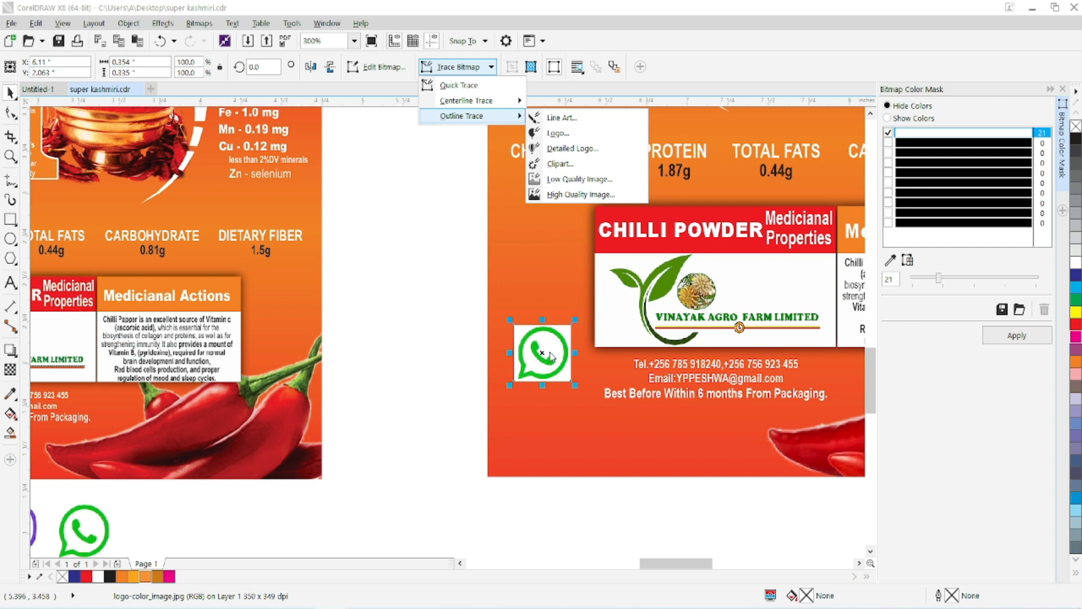
{"action": "left_click", "coordinate": [196, 24]}
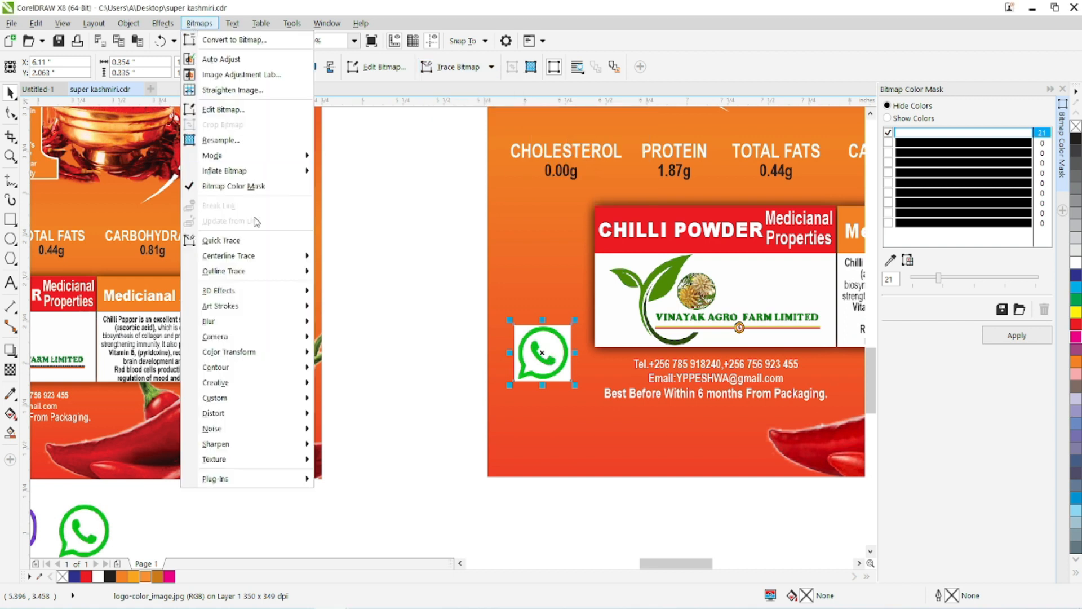
{"action": "mouse_move", "coordinate": [285, 271]}
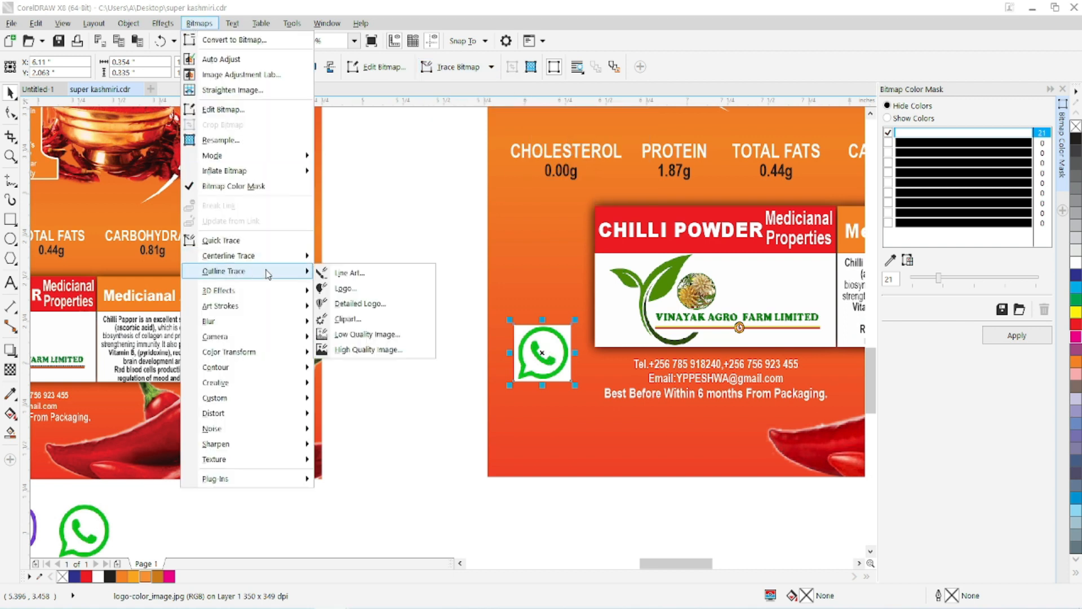
{"action": "left_click", "coordinate": [560, 169]}
{"action": "left_click", "coordinate": [428, 68]}
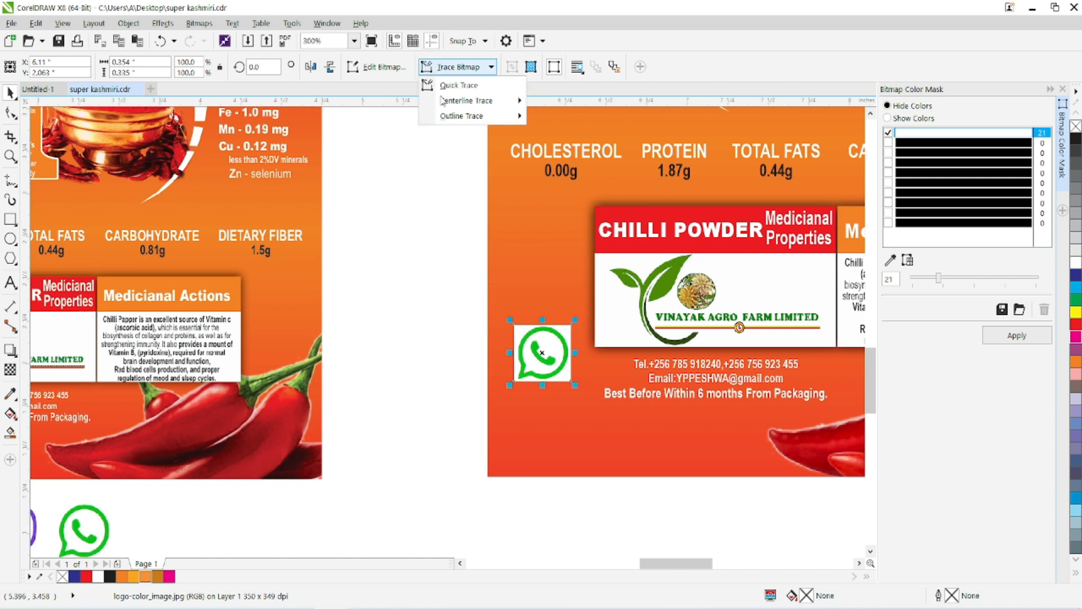
{"action": "mouse_move", "coordinate": [468, 116]}
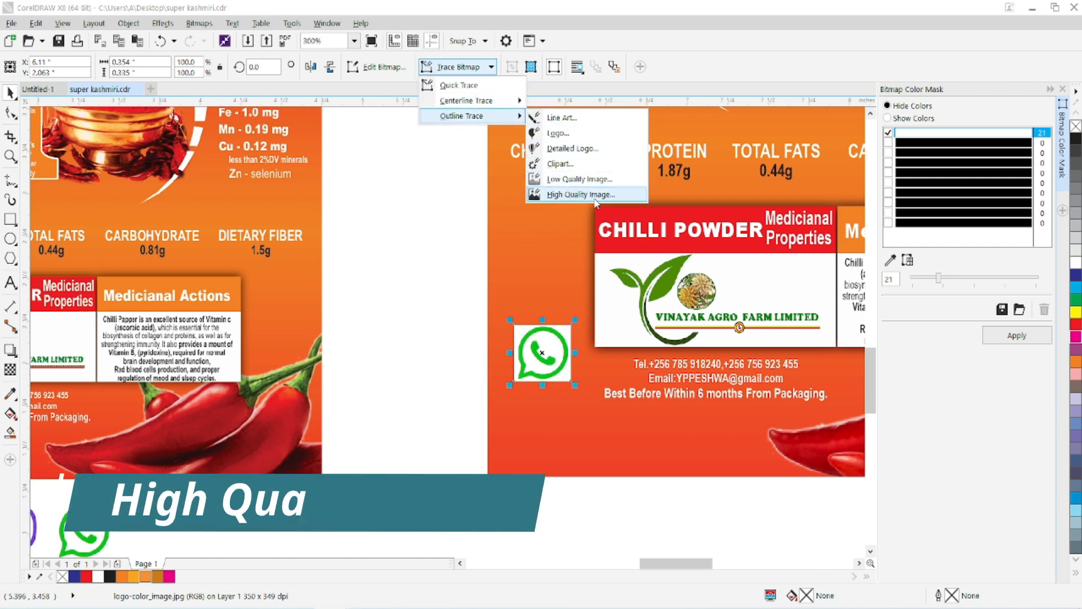
{"action": "left_click", "coordinate": [555, 197]}
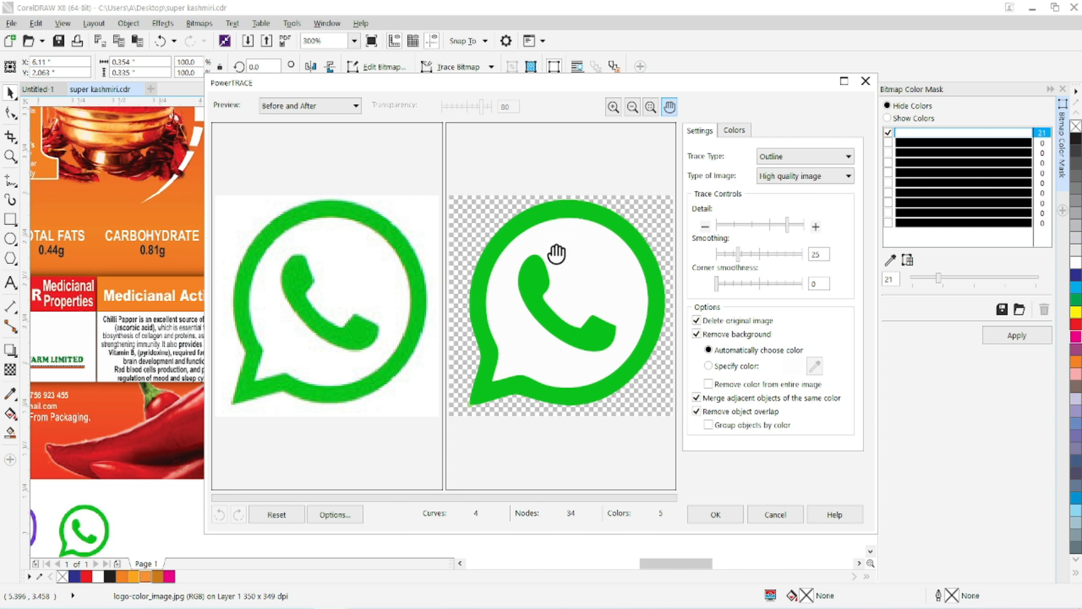
Examine the traced WhatsApp icon's edges up close against the original bitmap, and fit both previews back in view.
{"action": "left_click", "coordinate": [613, 107]}
{"action": "left_click", "coordinate": [504, 270]}
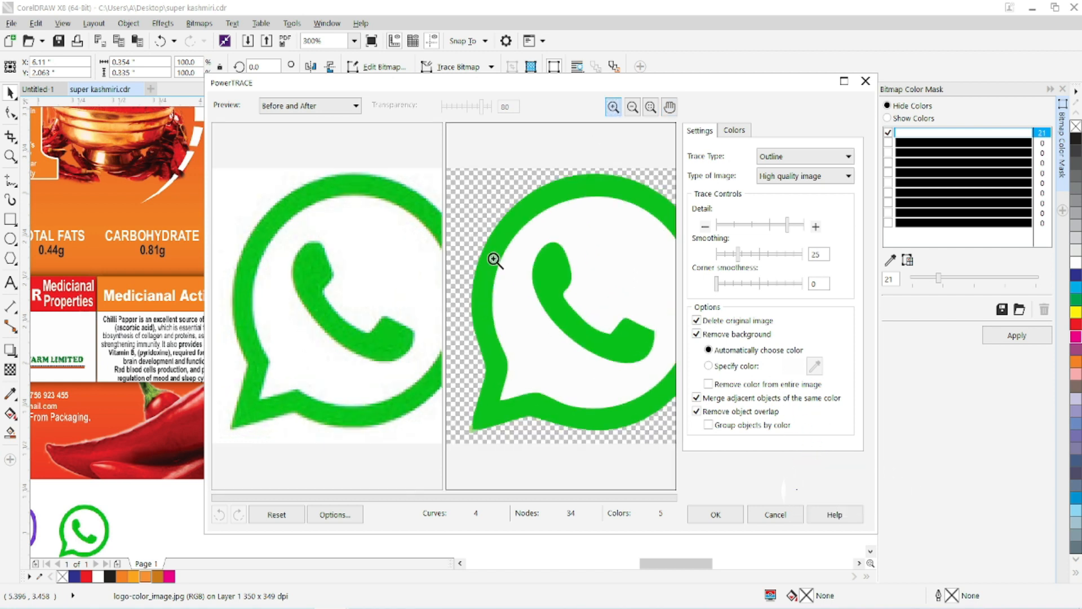
{"action": "left_click", "coordinate": [495, 259]}
{"action": "left_click", "coordinate": [496, 259]}
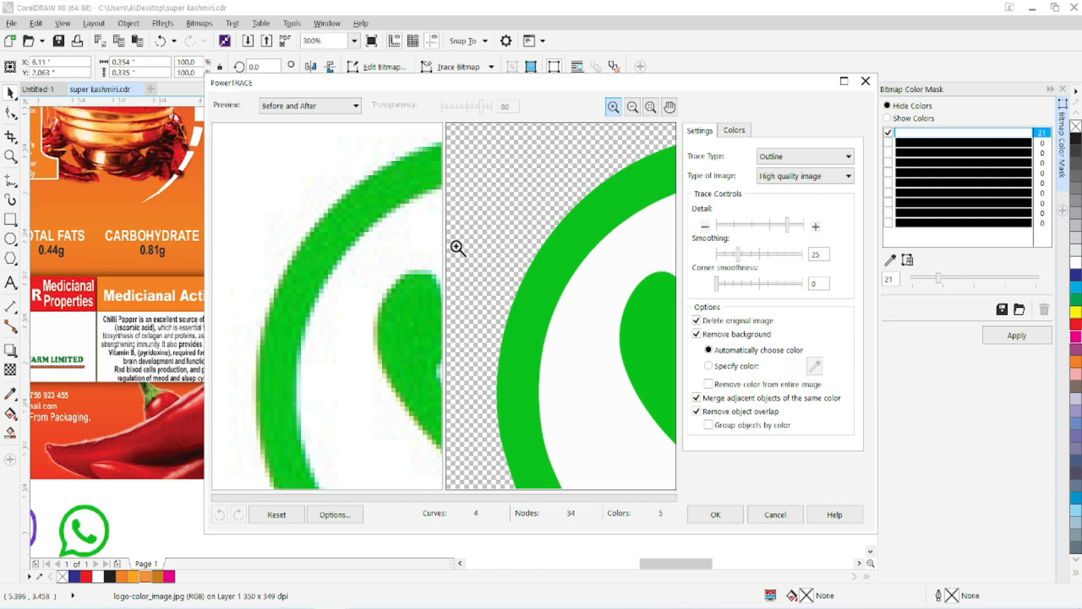
{"action": "left_click", "coordinate": [652, 109]}
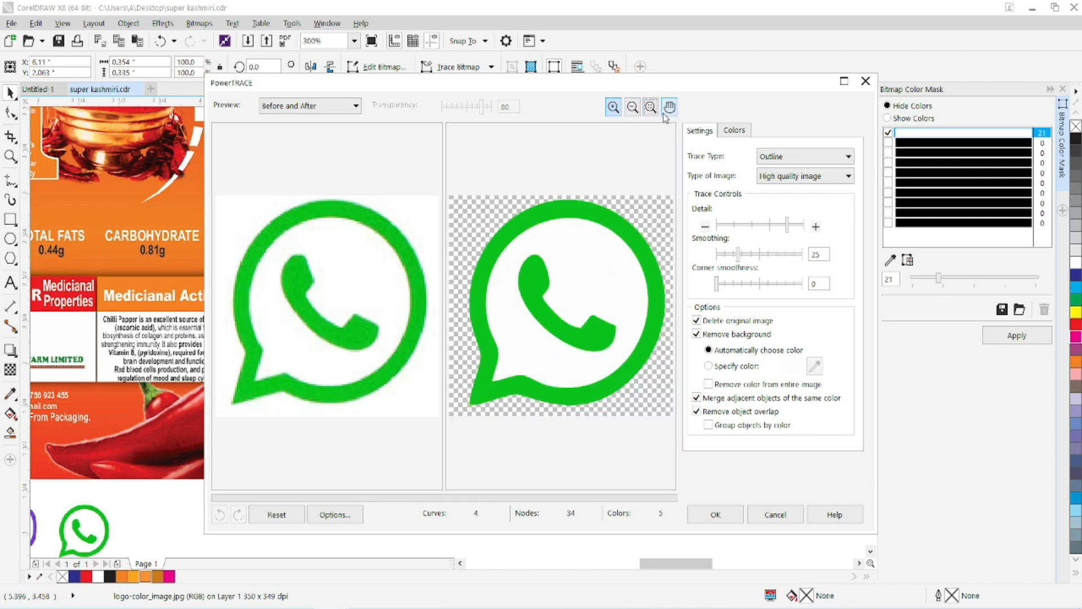
Try the Centerline trace type on the WhatsApp icon and return the trace type to Outline.
{"action": "left_click", "coordinate": [770, 161]}
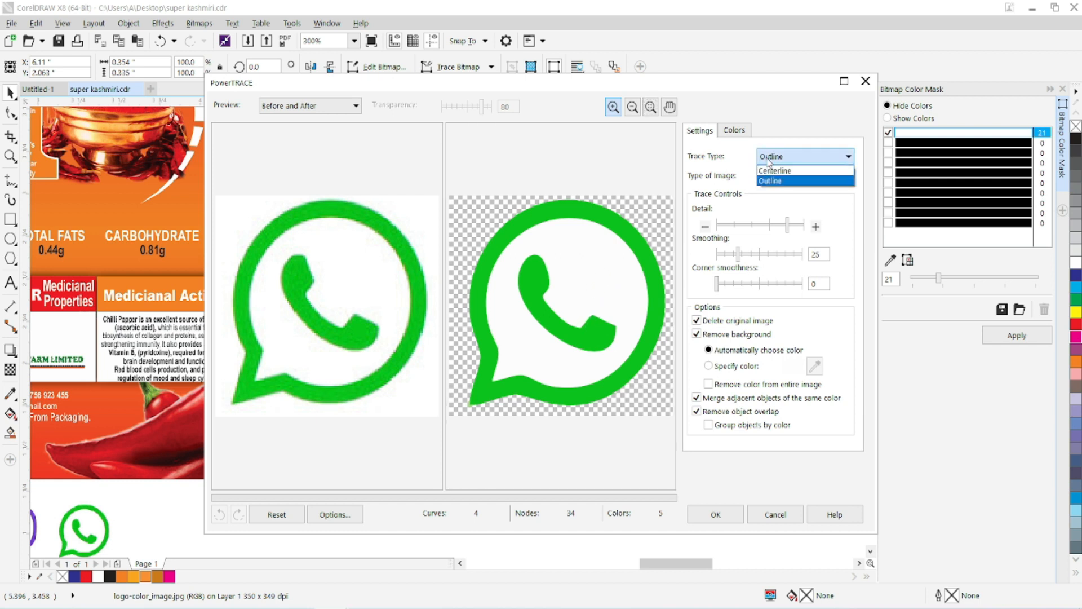
{"action": "left_click", "coordinate": [762, 169]}
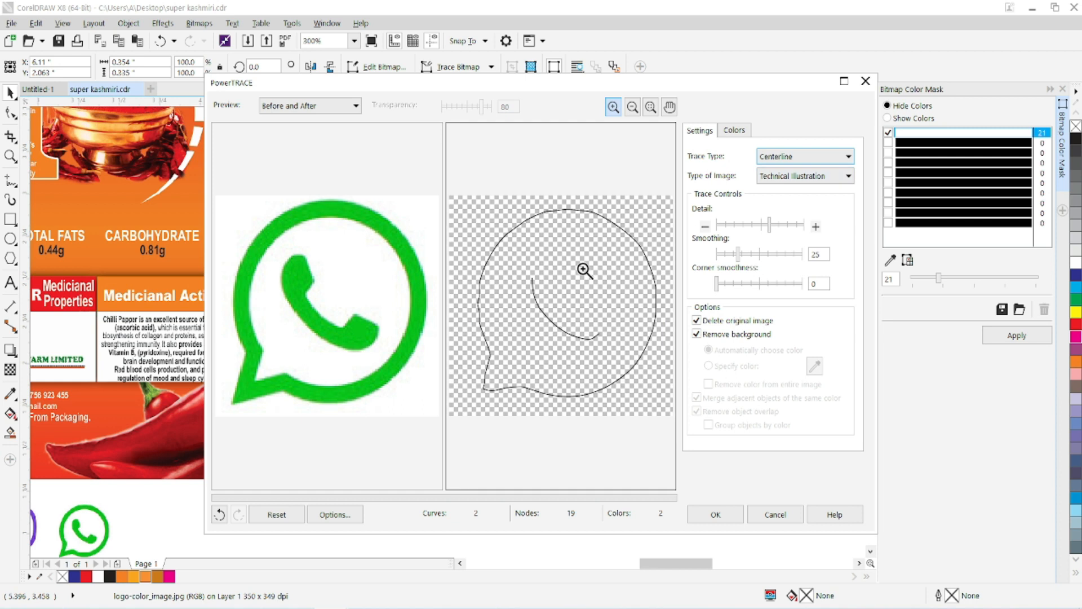
{"action": "left_click", "coordinate": [784, 159]}
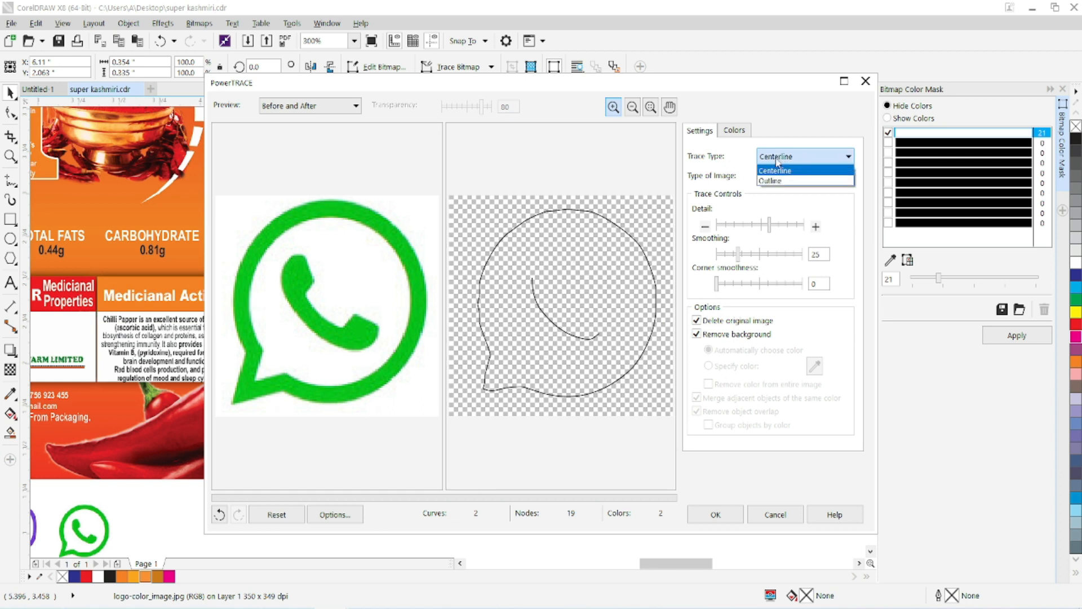
{"action": "left_click", "coordinate": [777, 179]}
Try the Logo and other image types for the outline trace, and set the type back to High quality image.
{"action": "left_click", "coordinate": [778, 180]}
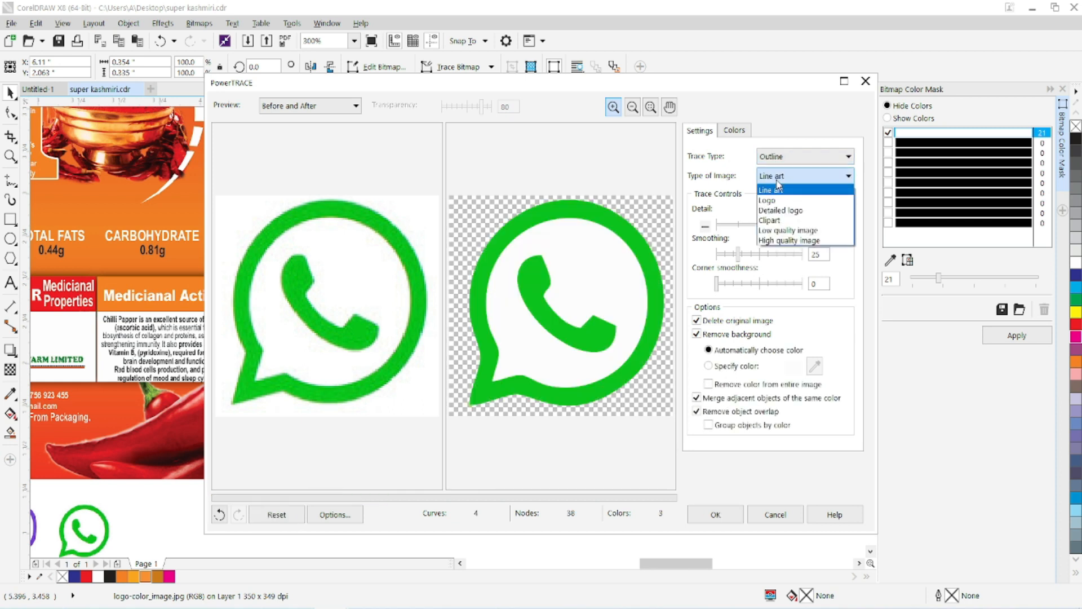
{"action": "left_click", "coordinate": [775, 207]}
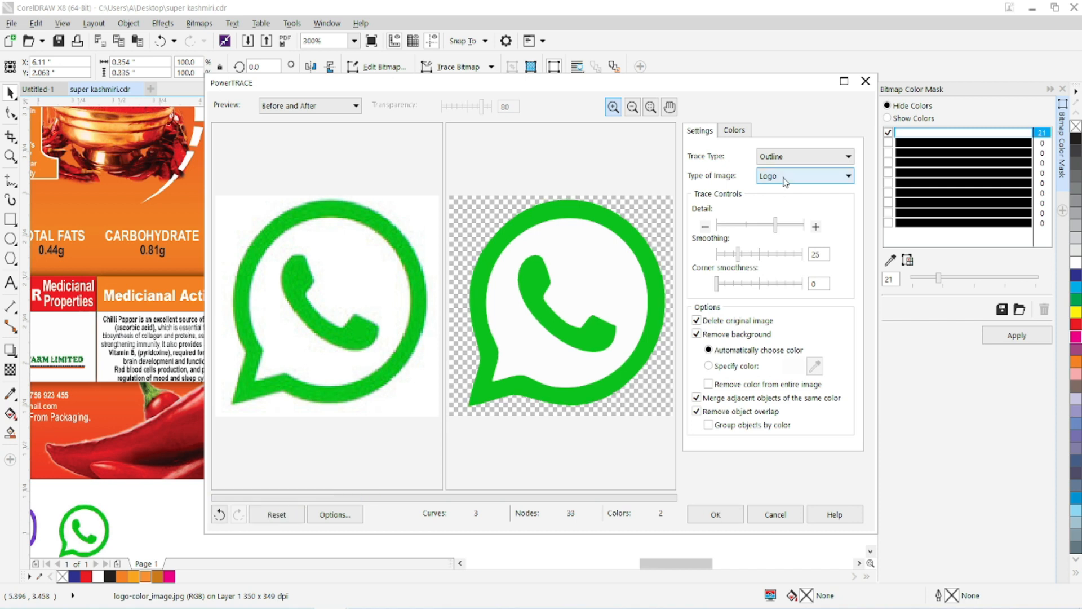
{"action": "left_click", "coordinate": [785, 179]}
{"action": "left_click", "coordinate": [780, 212]}
{"action": "left_click", "coordinate": [782, 180]}
{"action": "left_click", "coordinate": [785, 242]}
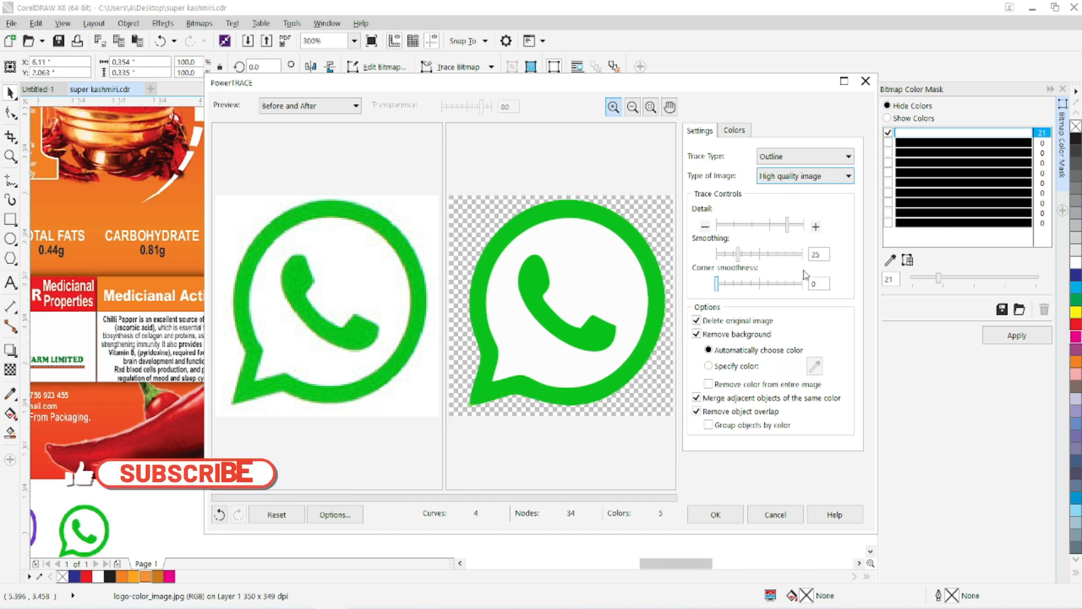
Set the trace detail to maximum, the smoothing to 10 and the corner smoothness to 7.
{"action": "left_click", "coordinate": [797, 233]}
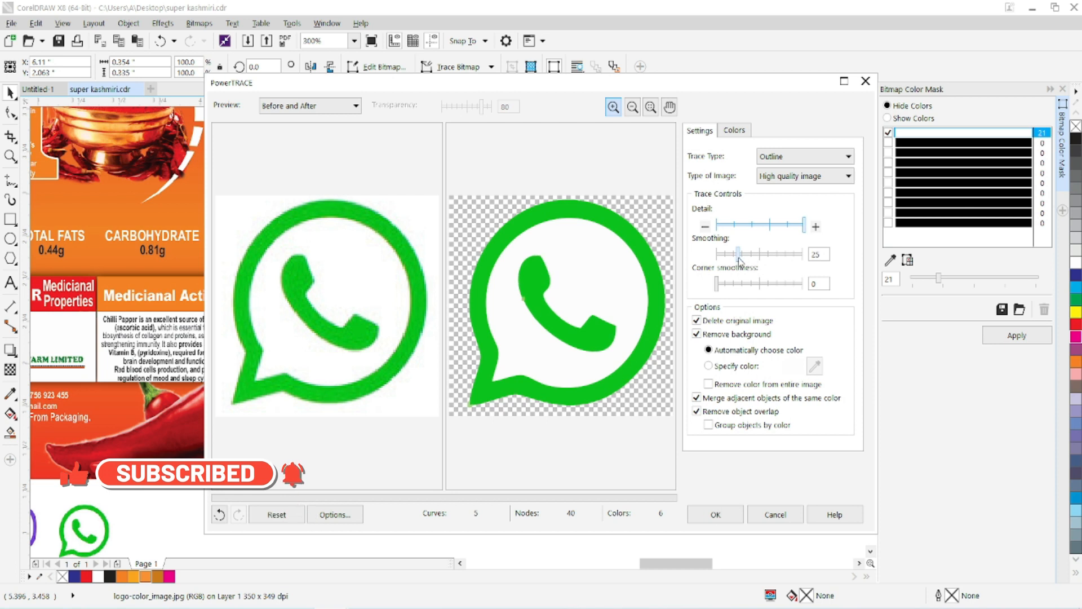
{"action": "left_click", "coordinate": [723, 283]}
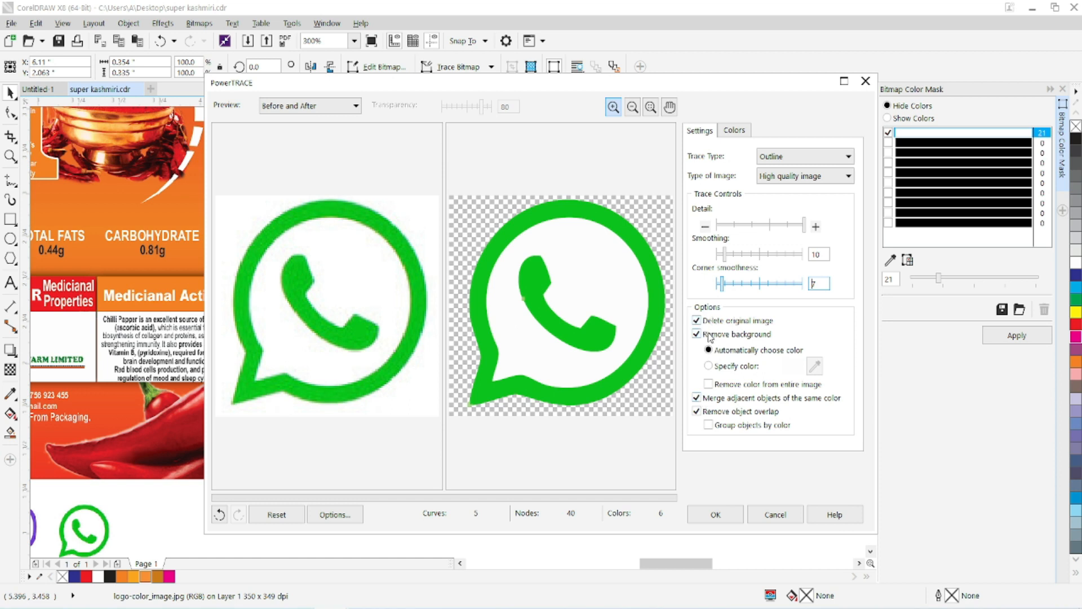
Apply the outline trace to the WhatsApp icon on the label and examine the resulting vector's edges up close.
{"action": "left_click", "coordinate": [716, 514]}
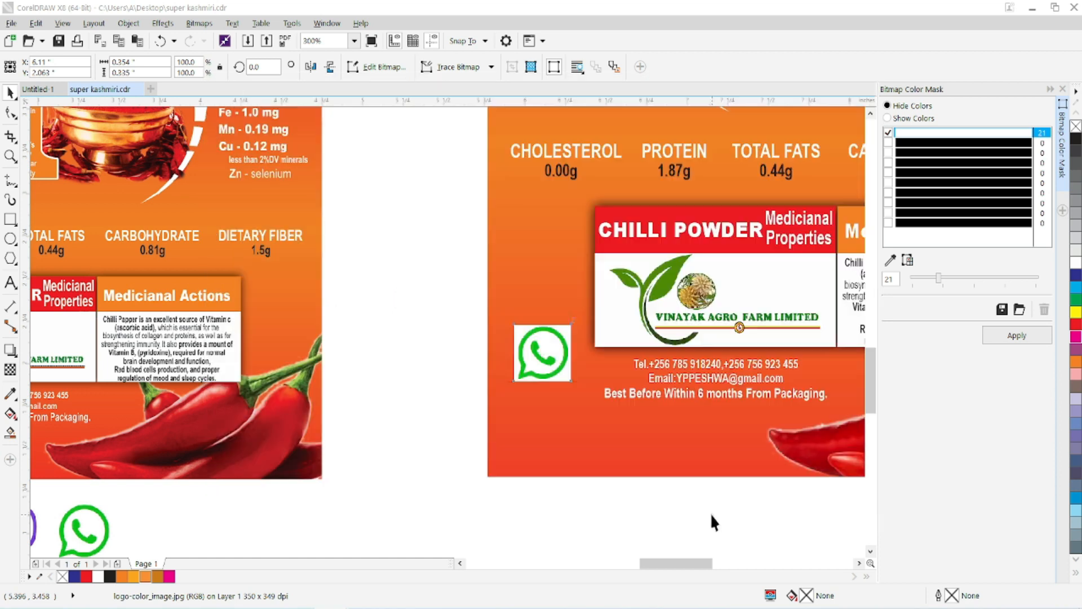
{"action": "mouse_move", "coordinate": [513, 318]}
{"action": "left_mouse_down"}
{"action": "mouse_move", "coordinate": [483, 314]}
{"action": "mouse_move", "coordinate": [527, 317]}
{"action": "left_mouse_up"}
{"action": "scroll", "coordinate": [524, 313], "scroll_direction": "up", "scroll_amount": 3}
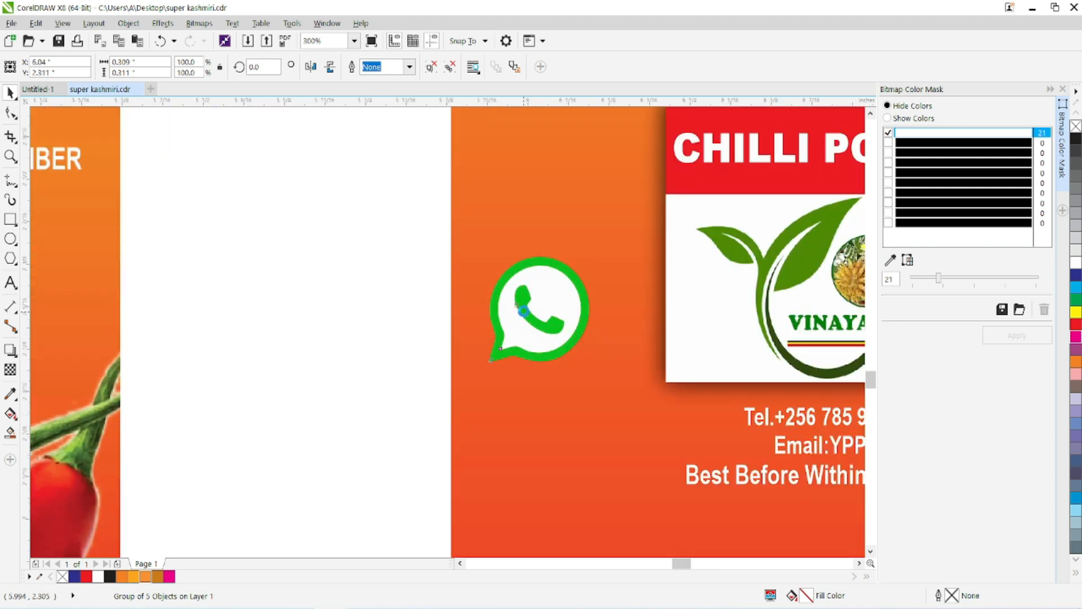
{"action": "scroll", "coordinate": [475, 285], "scroll_direction": "up", "scroll_amount": 3}
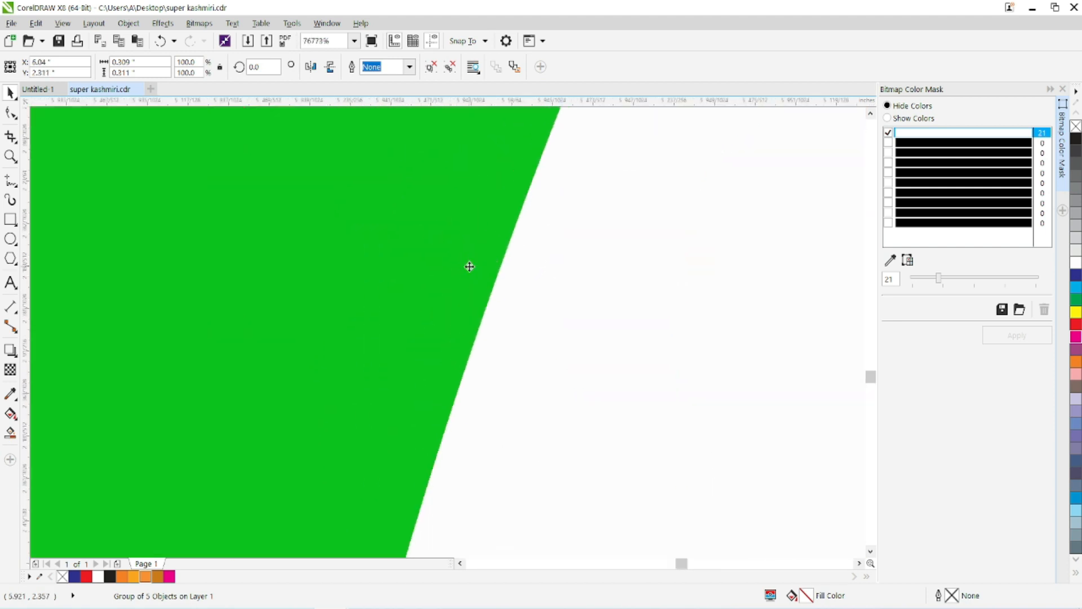
{"action": "scroll", "coordinate": [469, 266], "scroll_direction": "down", "scroll_amount": 6}
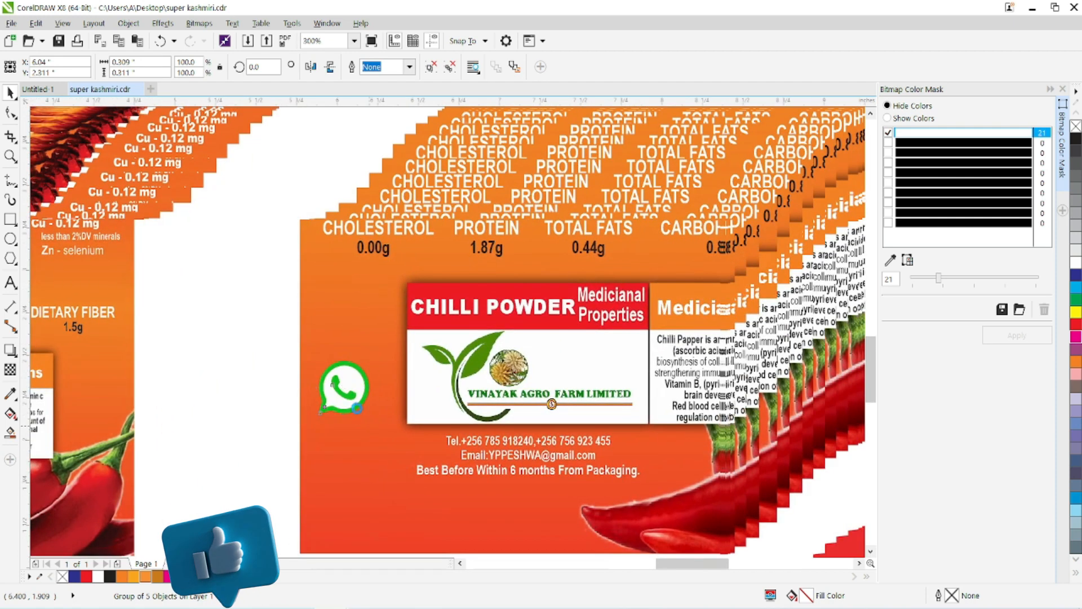
Scale the traced WhatsApp icon down to about 0.119 inches and place it beside the label's telephone line.
{"action": "left_click_drag", "start_coordinate": [370, 353], "coordinate": [347, 367]}
{"action": "scroll", "coordinate": [334, 397], "scroll_direction": "up", "scroll_amount": 2}
{"action": "left_click_drag", "start_coordinate": [342, 424], "coordinate": [727, 426]}
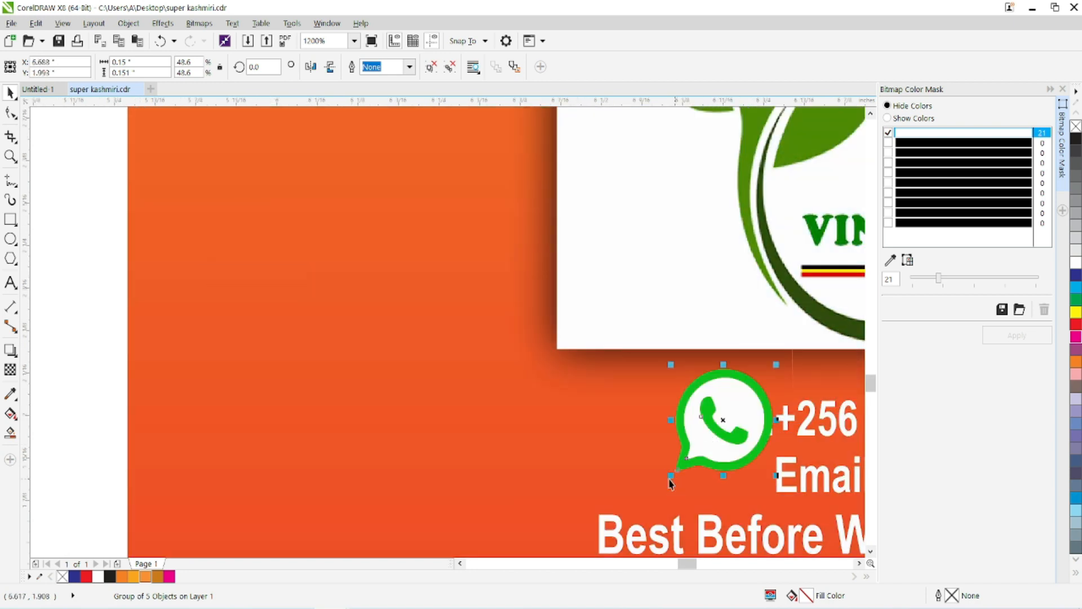
{"action": "left_click_drag", "start_coordinate": [671, 477], "coordinate": [692, 456]}
Mirror the WhatsApp icon horizontally next to the telephone line and close the Bitmap Color Mask docker.
{"action": "left_click_drag", "start_coordinate": [737, 402], "coordinate": [474, 373]}
{"action": "left_click", "coordinate": [317, 69]}
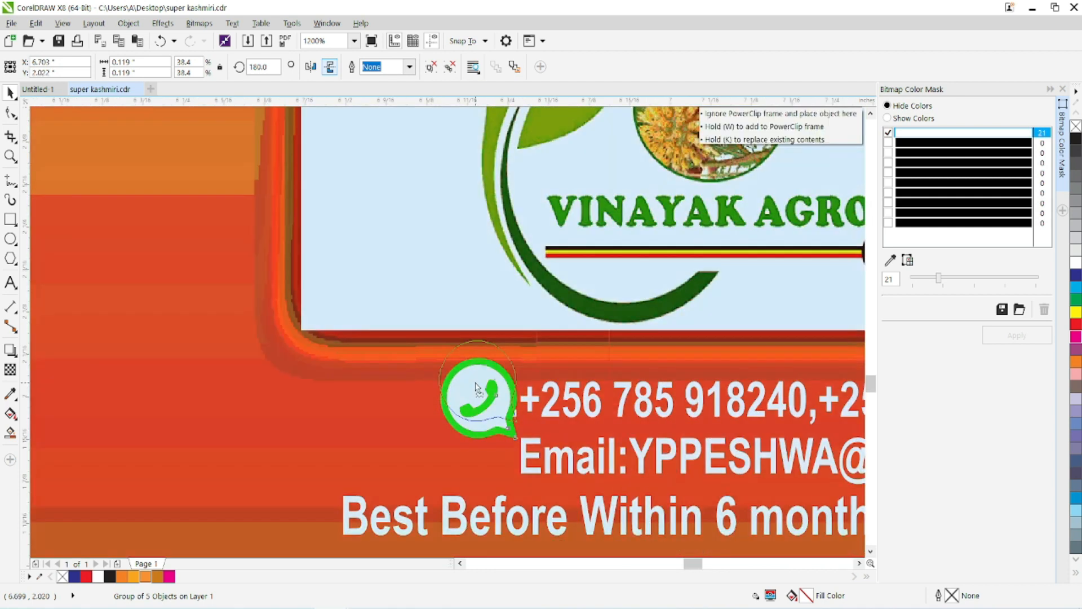
{"action": "left_click", "coordinate": [1064, 89]}
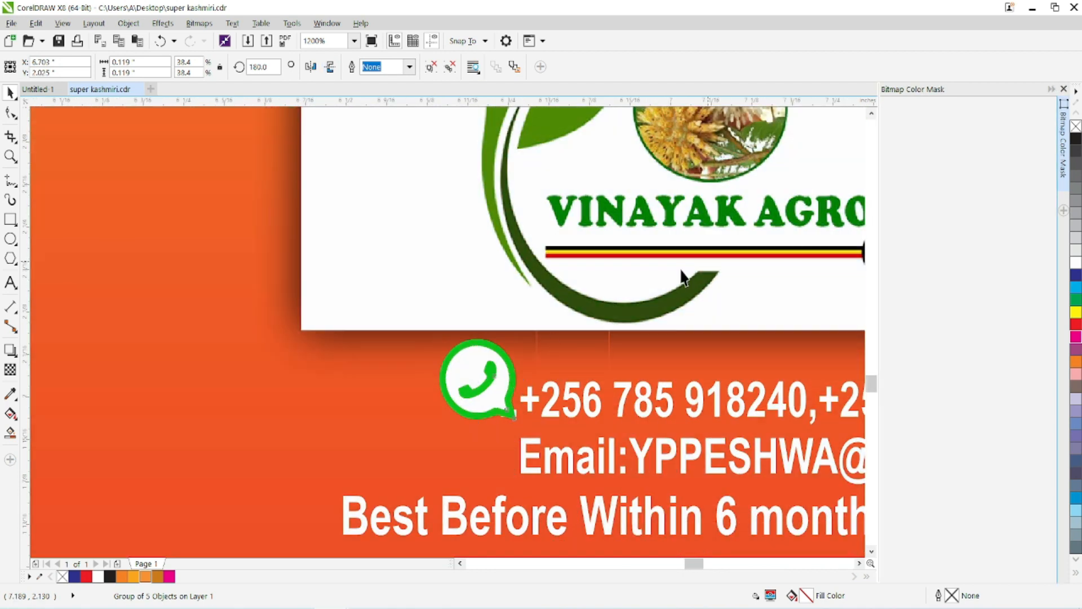
Move the social media icon sheet off the page to the empty area below the shop photo.
{"action": "scroll", "coordinate": [553, 348], "scroll_direction": "down", "scroll_amount": 4}
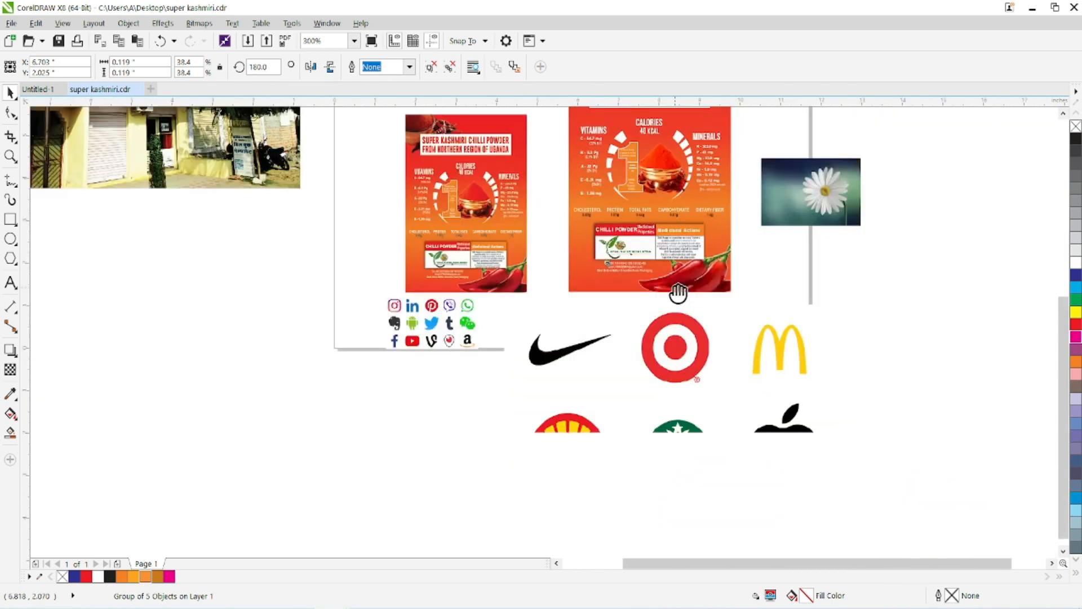
{"action": "left_click_drag", "start_coordinate": [678, 293], "coordinate": [801, 324]}
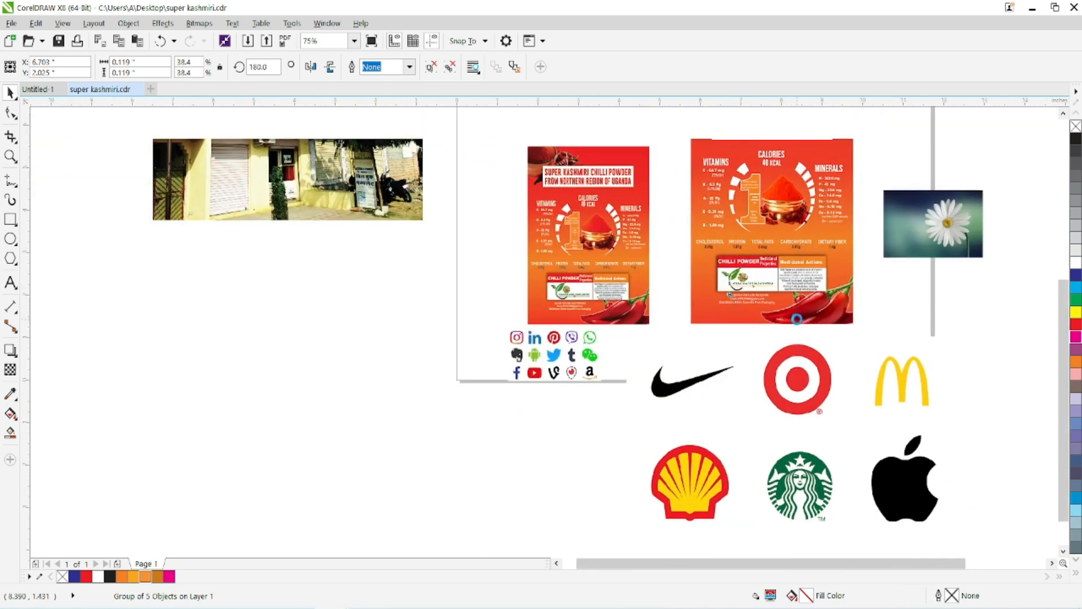
{"action": "left_click", "coordinate": [536, 357]}
{"action": "left_click_drag", "start_coordinate": [558, 365], "coordinate": [319, 274]}
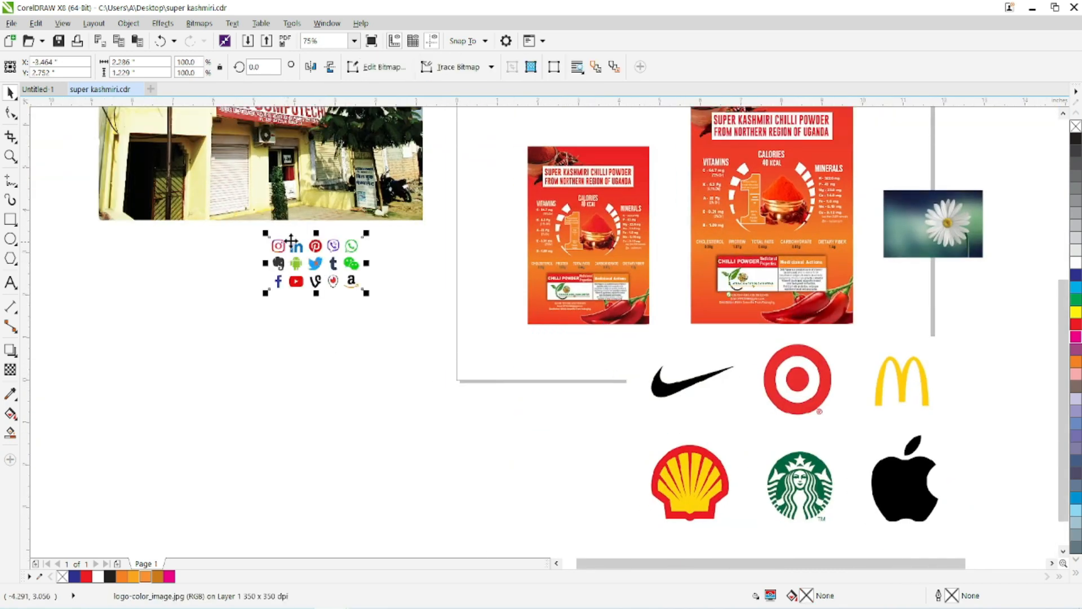
Move the brand logo bitmap off the page below the social icons and place a duplicate beside it.
{"action": "left_click_drag", "start_coordinate": [694, 506], "coordinate": [205, 502]}
{"action": "left_click_drag", "start_coordinate": [429, 487], "coordinate": [630, 436]}
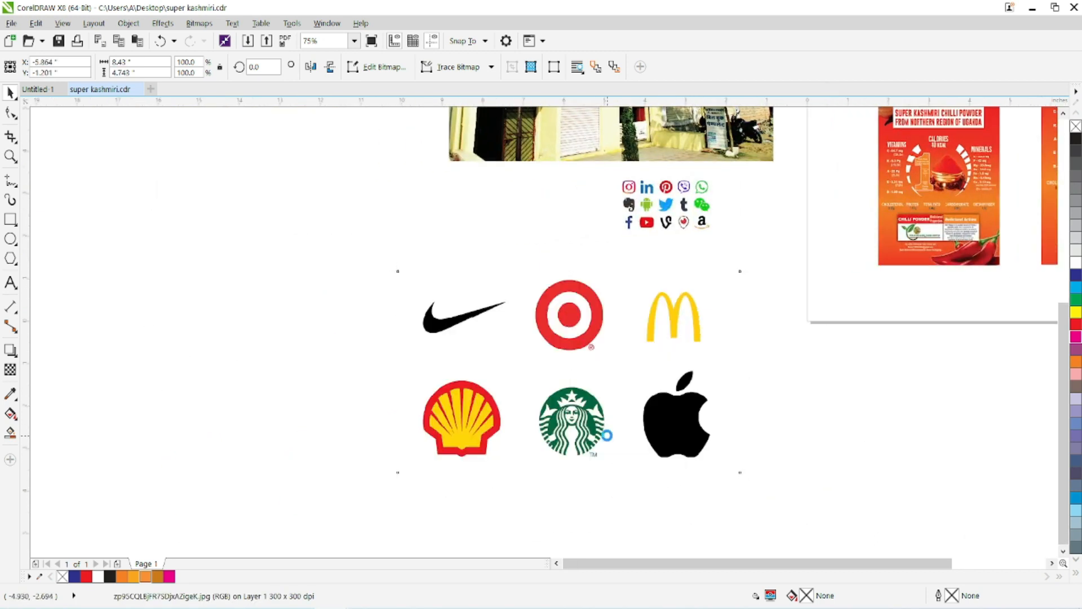
{"action": "scroll", "coordinate": [594, 432], "scroll_direction": "up", "scroll_amount": 3}
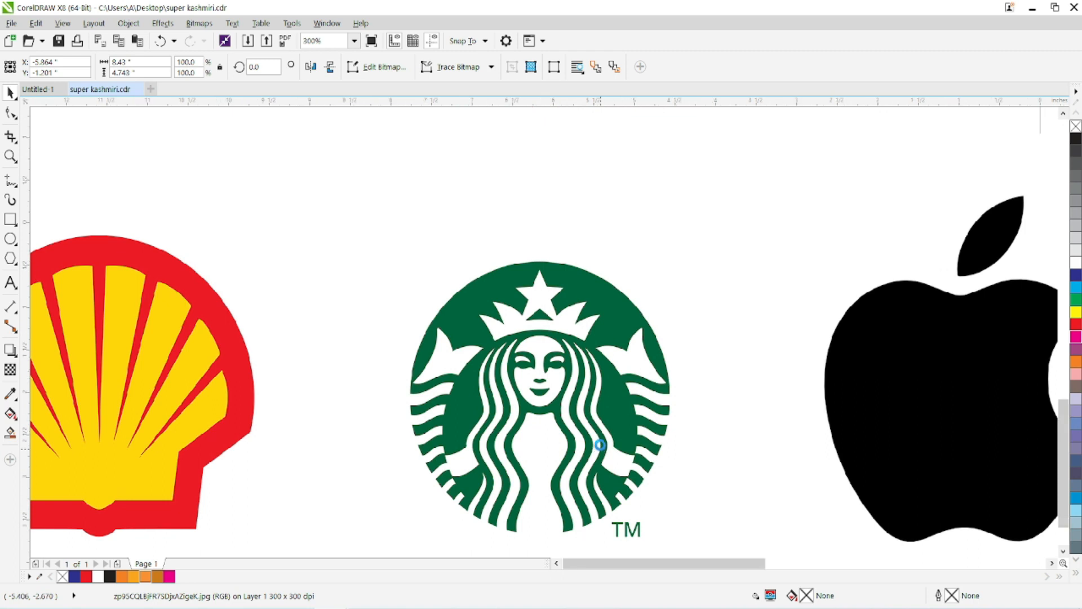
{"action": "scroll", "coordinate": [617, 444], "scroll_direction": "down", "scroll_amount": 2}
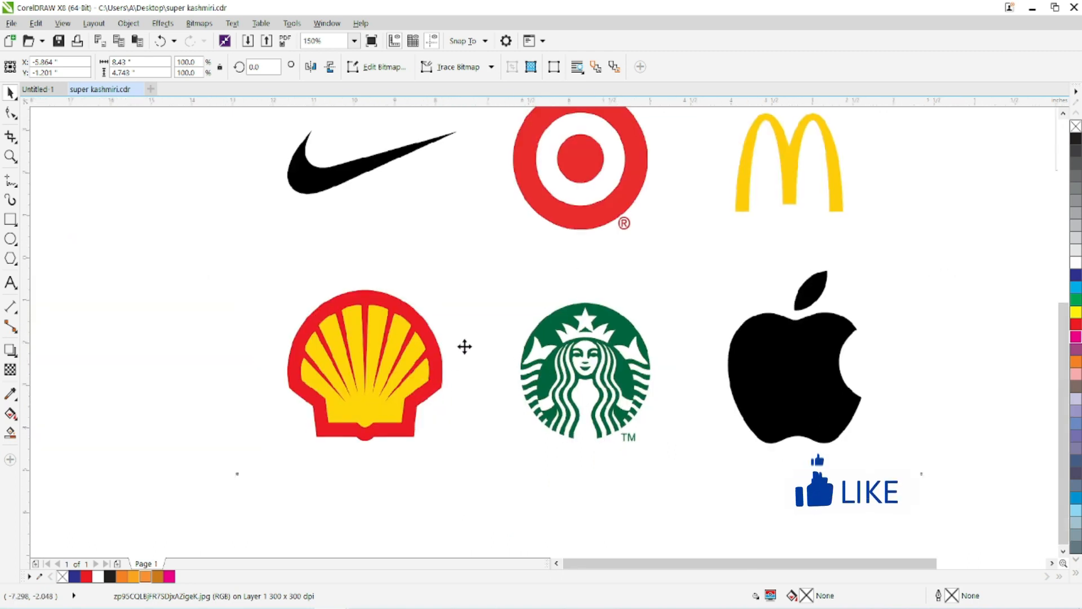
{"action": "scroll", "coordinate": [464, 346], "scroll_direction": "down", "scroll_amount": 2}
{"action": "left_click_drag", "start_coordinate": [445, 357], "coordinate": [119, 308]}
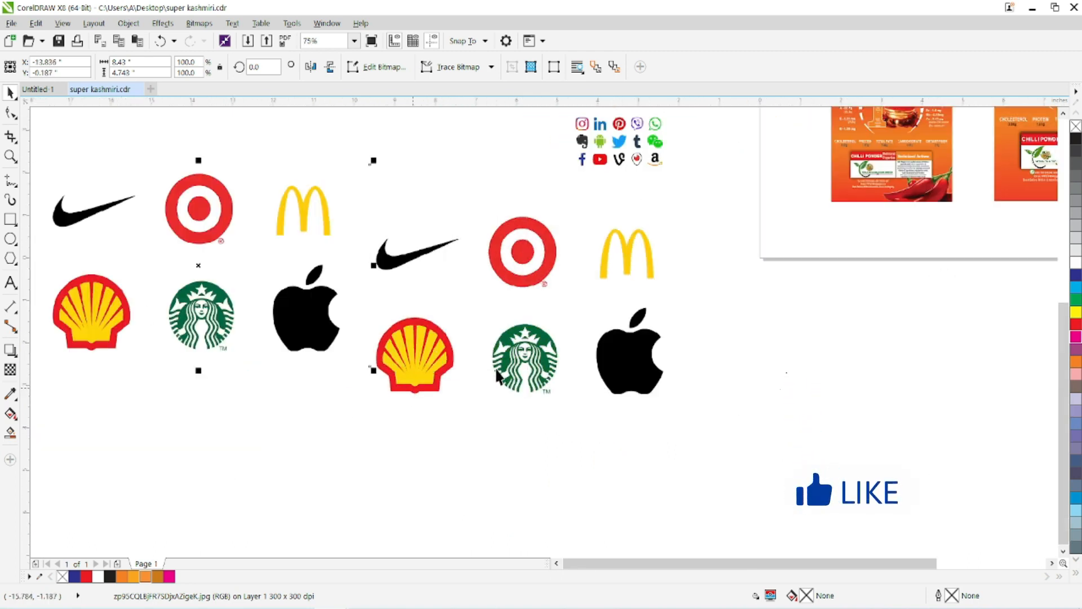
{"action": "left_click_drag", "start_coordinate": [500, 374], "coordinate": [742, 397]}
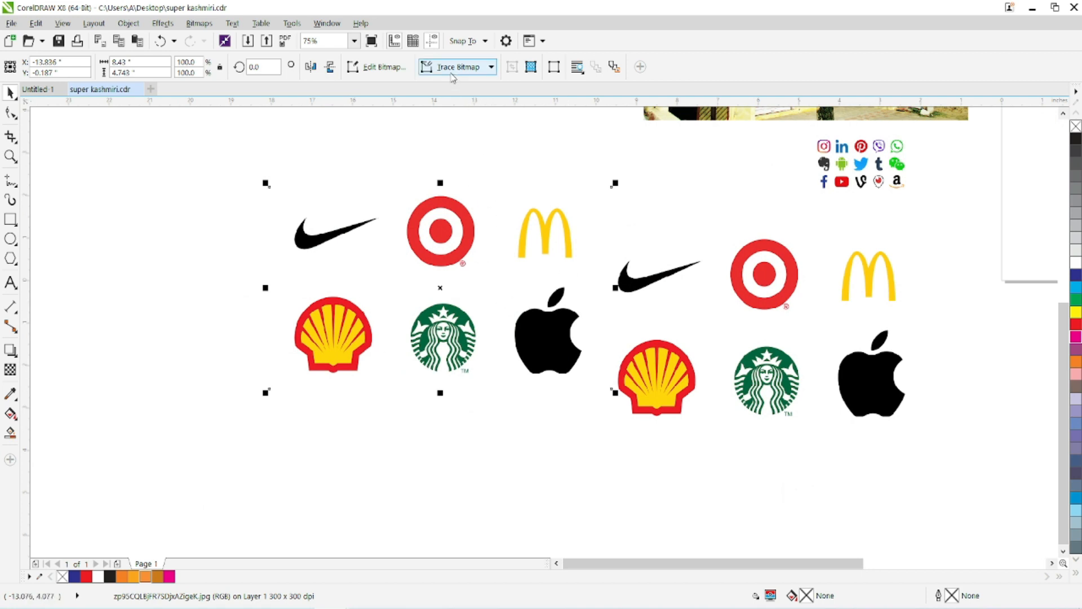
Crop the duplicated logo bitmap to the Shell logo, about 2.1 by 1.86 inches, and move it slightly up.
{"action": "left_click", "coordinate": [10, 137]}
{"action": "left_click_drag", "start_coordinate": [290, 294], "coordinate": [376, 373]}
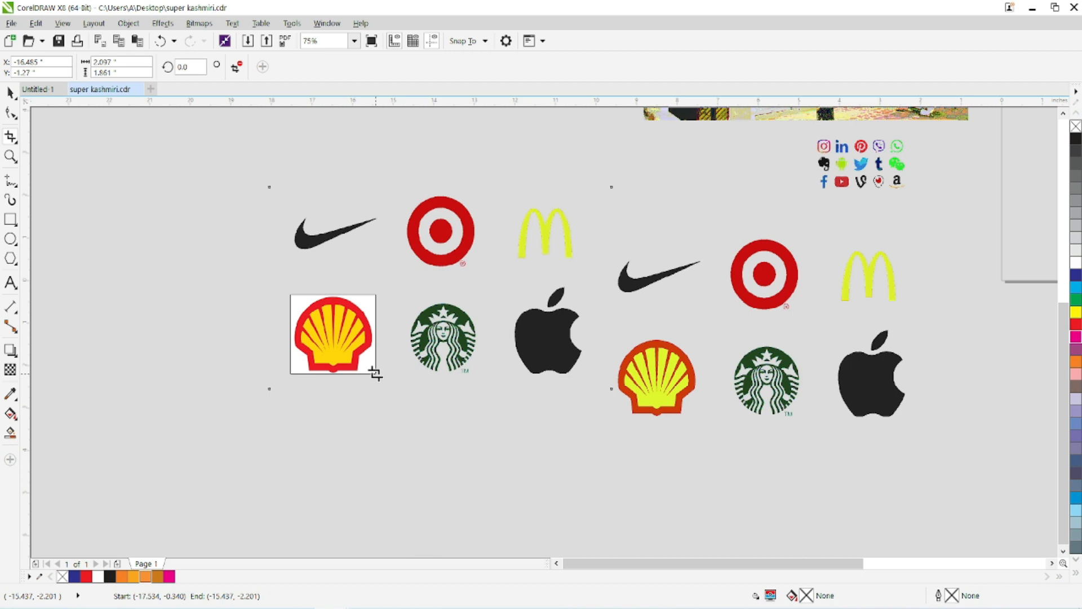
{"action": "double_click", "coordinate": [347, 343]}
{"action": "left_click", "coordinate": [11, 91]}
{"action": "left_click_drag", "start_coordinate": [339, 334], "coordinate": [364, 242]}
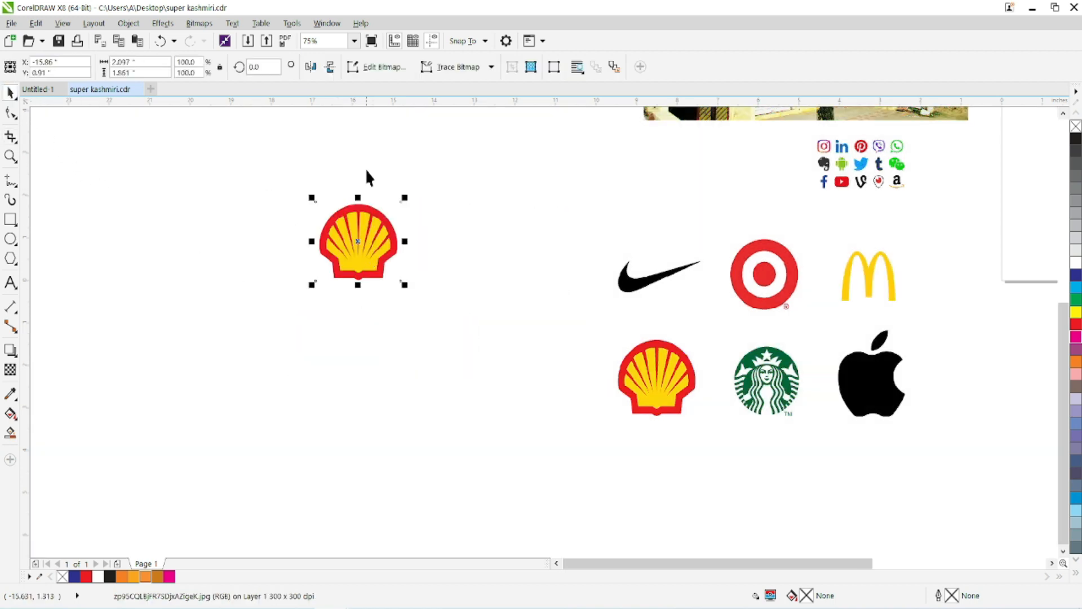
Start an outline trace of the cropped Shell logo as High quality image and review the available image types.
{"action": "left_click", "coordinate": [453, 76]}
{"action": "mouse_move", "coordinate": [462, 120]}
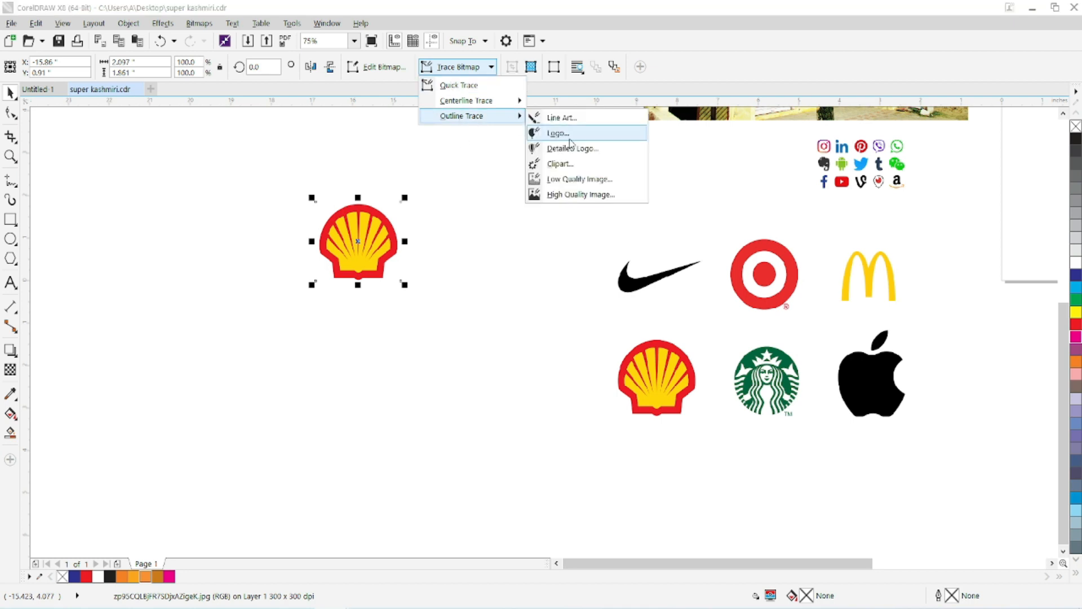
{"action": "left_click", "coordinate": [569, 196]}
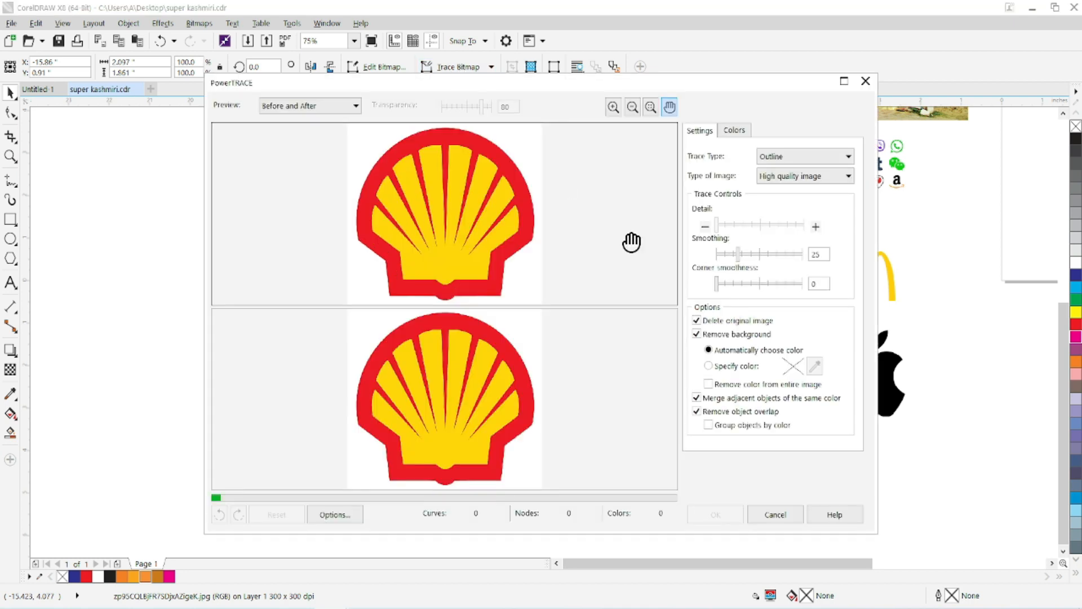
{"action": "left_click", "coordinate": [789, 176]}
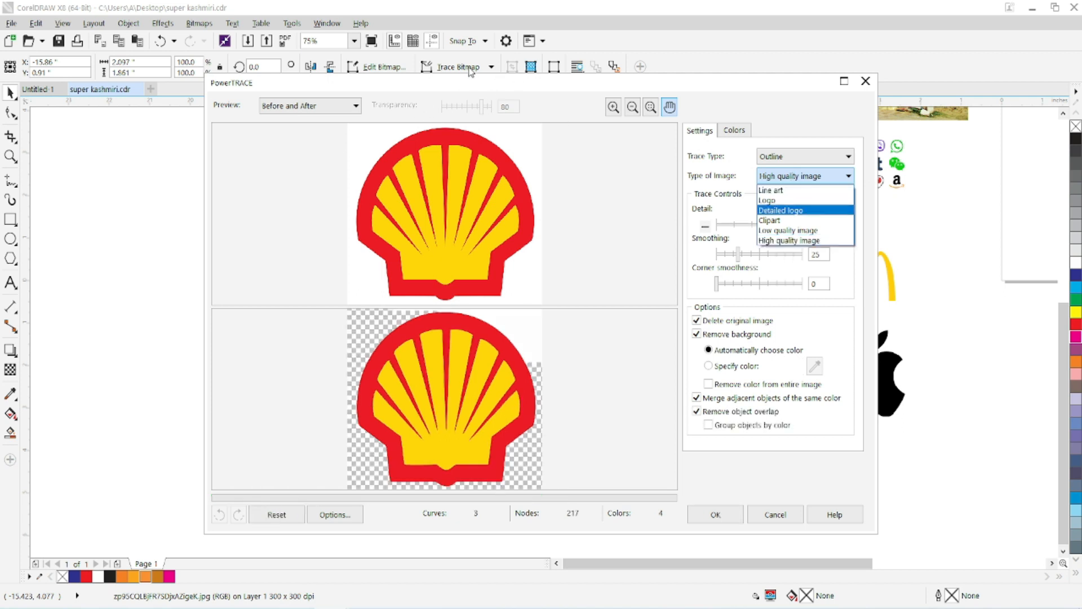
{"action": "left_click", "coordinate": [545, 369]}
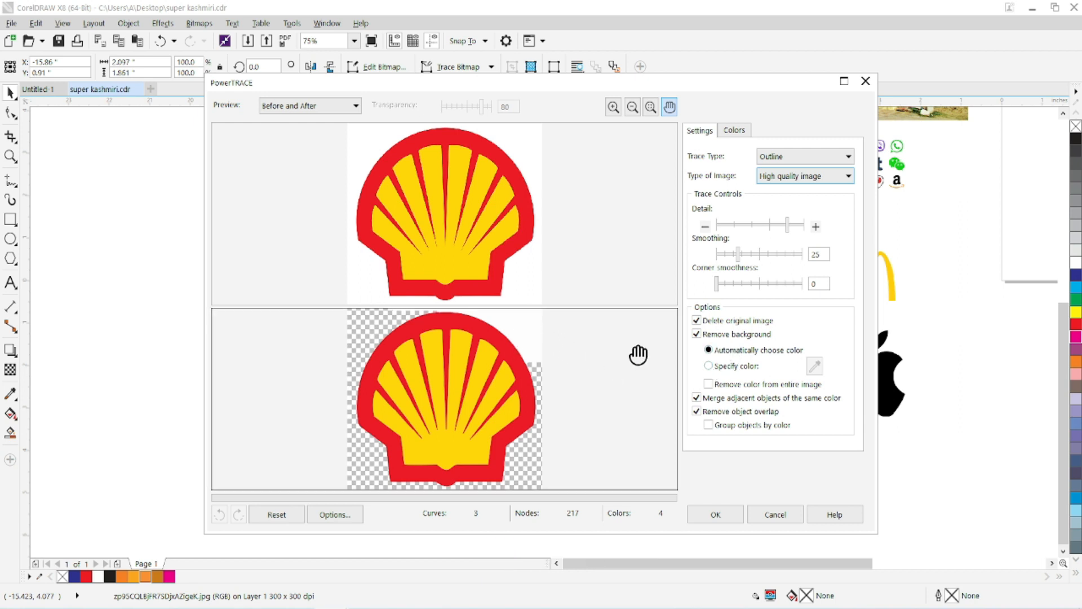
Specify the trace's background removal color by sampling the white area around the Shell logo.
{"action": "left_click", "coordinate": [708, 366]}
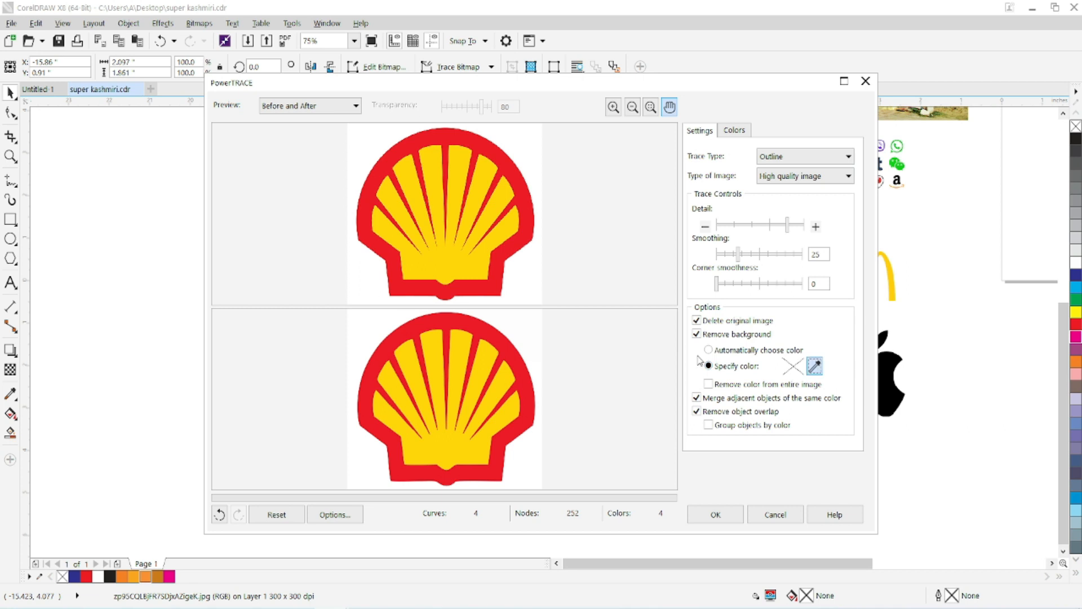
{"action": "left_click", "coordinate": [521, 320]}
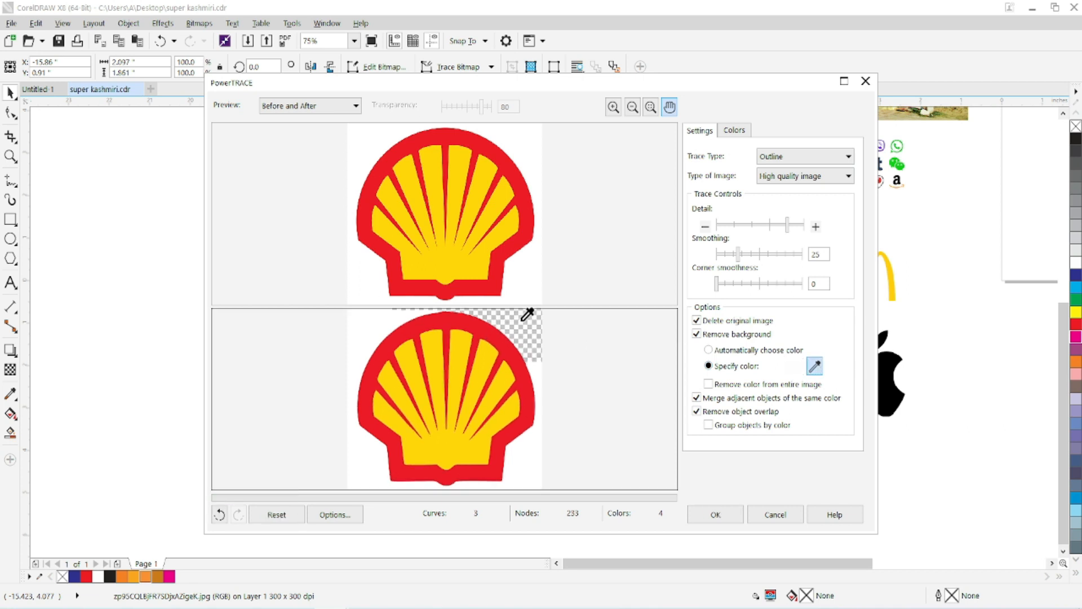
{"action": "left_click", "coordinate": [530, 328]}
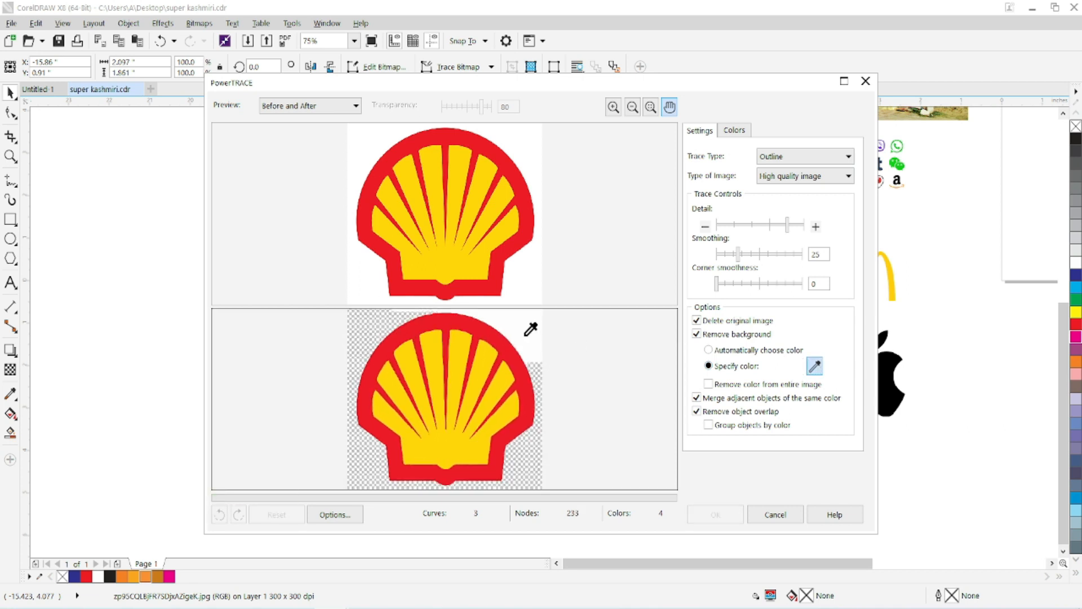
{"action": "left_click", "coordinate": [539, 397]}
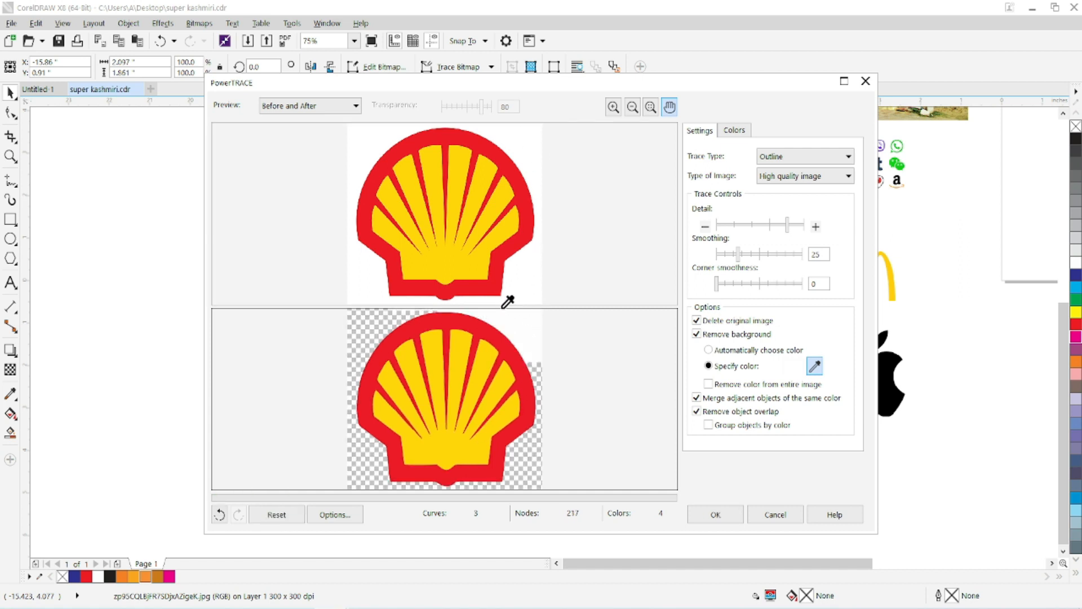
Try the logo's yellow and red as the background color to remove, and resample the white surroundings.
{"action": "left_click", "coordinate": [466, 262]}
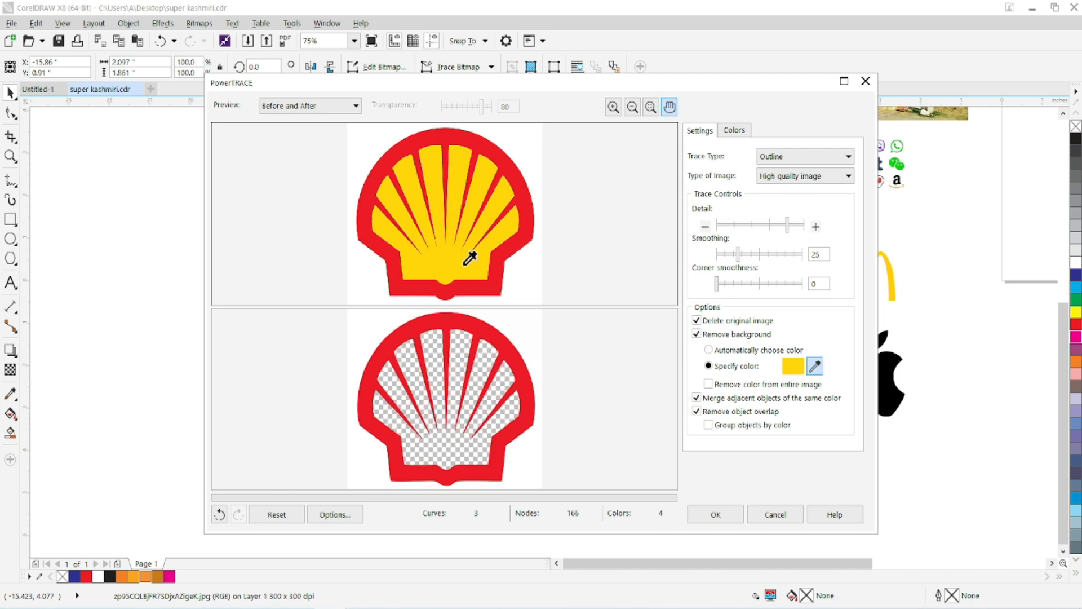
{"action": "left_click", "coordinate": [473, 322]}
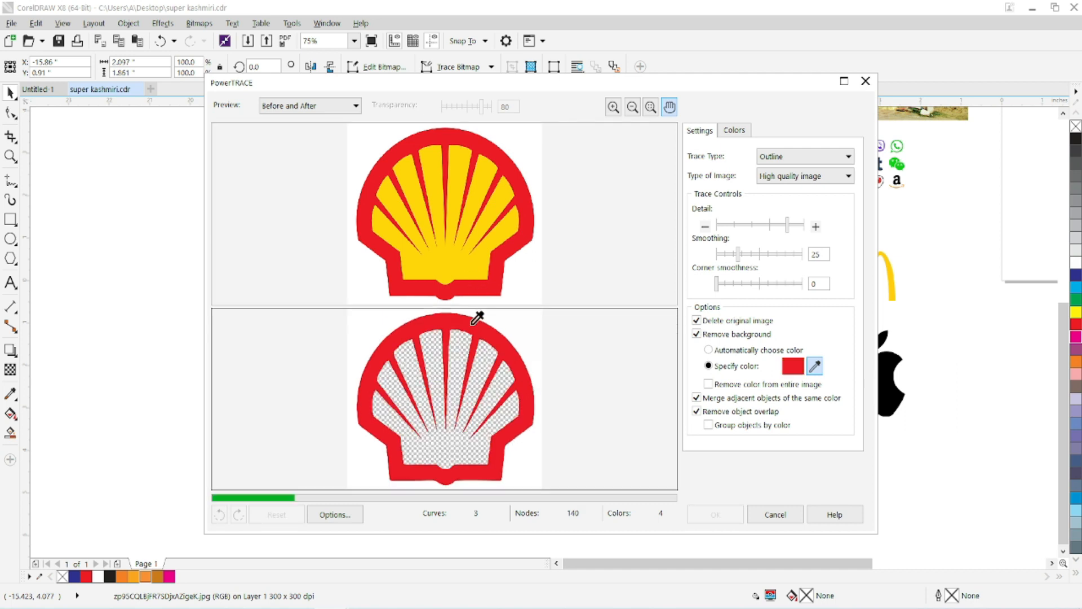
{"action": "left_click", "coordinate": [511, 309]}
{"action": "left_click", "coordinate": [526, 459]}
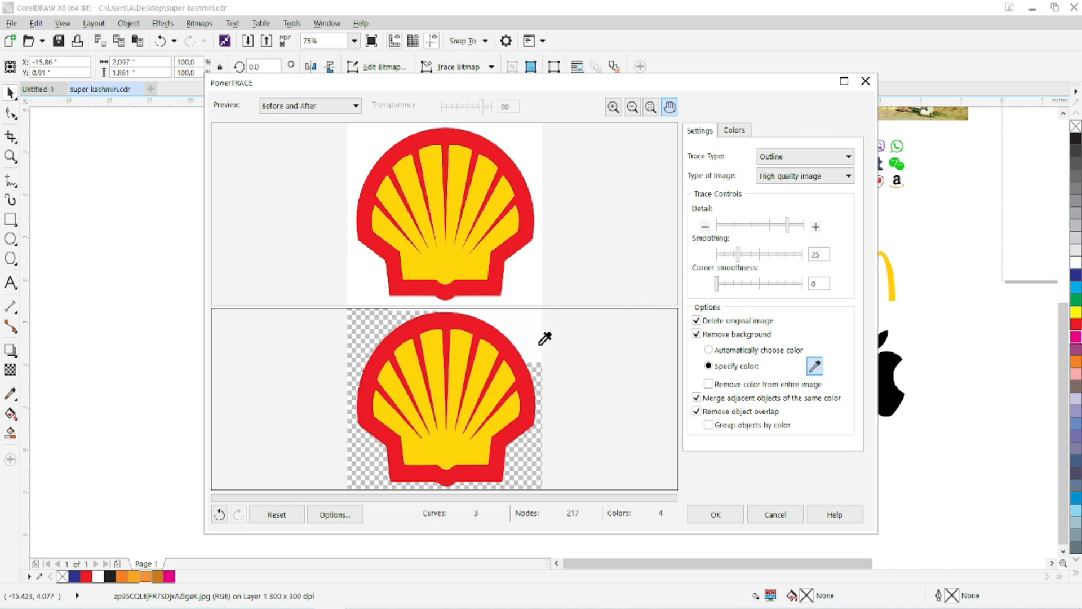
Raise the trace detail, reduce the smoothing and adjust the corner smoothness, and apply the trace and reposition the vector Shell logo.
{"action": "left_click", "coordinate": [800, 228]}
{"action": "mouse_move", "coordinate": [739, 254]}
{"action": "left_mouse_down"}
{"action": "mouse_move", "coordinate": [724, 254]}
{"action": "mouse_move", "coordinate": [724, 285]}
{"action": "left_mouse_up"}
{"action": "left_click", "coordinate": [722, 286]}
{"action": "left_click", "coordinate": [724, 515]}
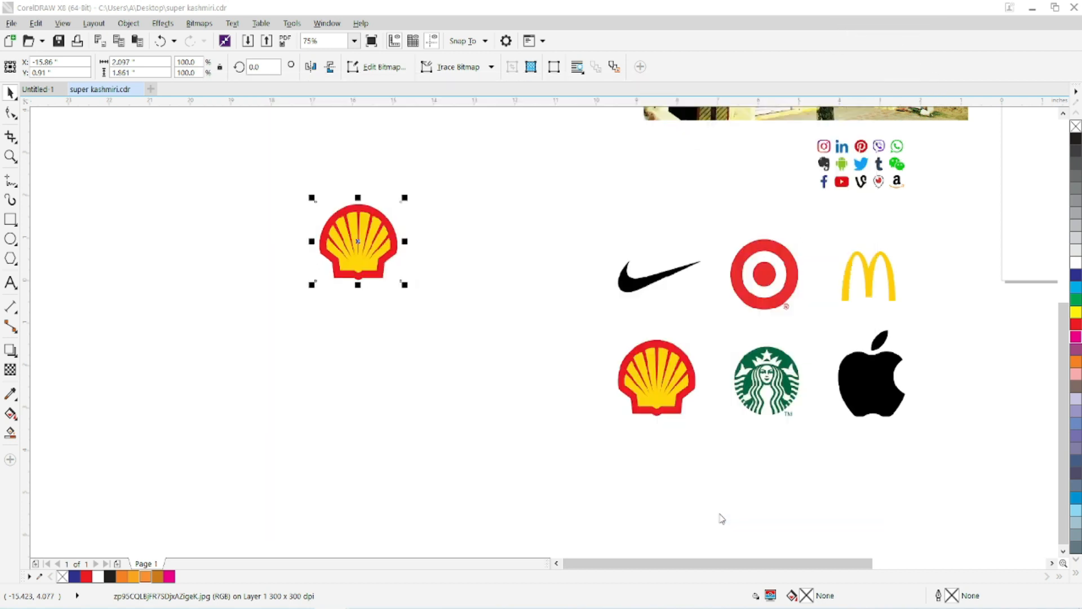
{"action": "mouse_move", "coordinate": [373, 251]}
{"action": "left_mouse_down"}
{"action": "mouse_move", "coordinate": [413, 318]}
{"action": "mouse_move", "coordinate": [400, 299]}
{"action": "left_mouse_up"}
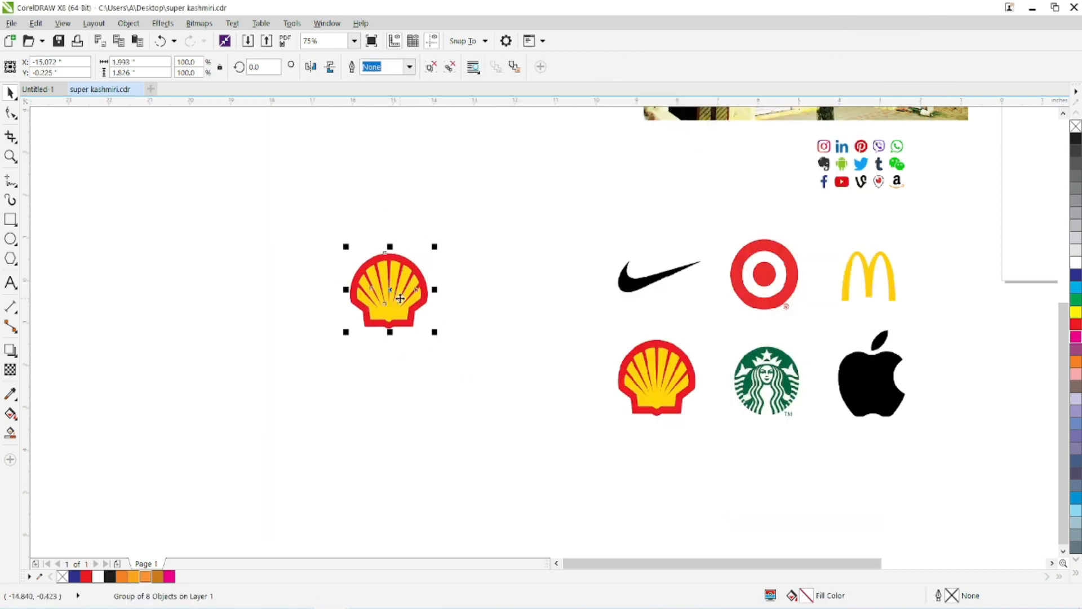
Show the artwork as wireframe, ungroup the traced Shell logo and delete the leftover white background curve above it.
{"action": "left_click", "coordinate": [62, 23]}
{"action": "left_click", "coordinate": [71, 65]}
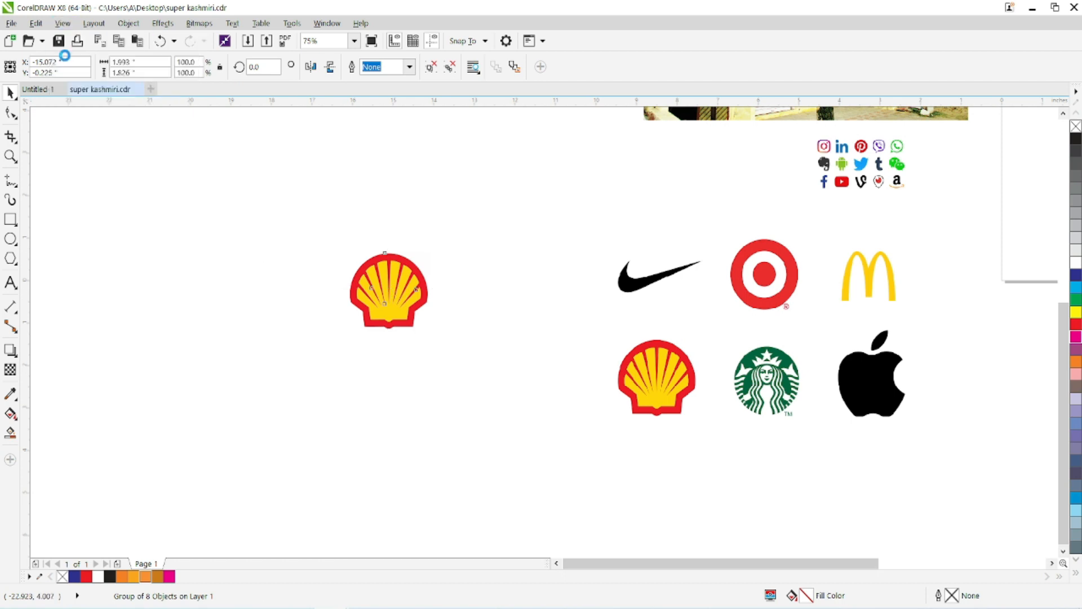
{"action": "scroll", "coordinate": [406, 305], "scroll_direction": "up", "scroll_amount": 3}
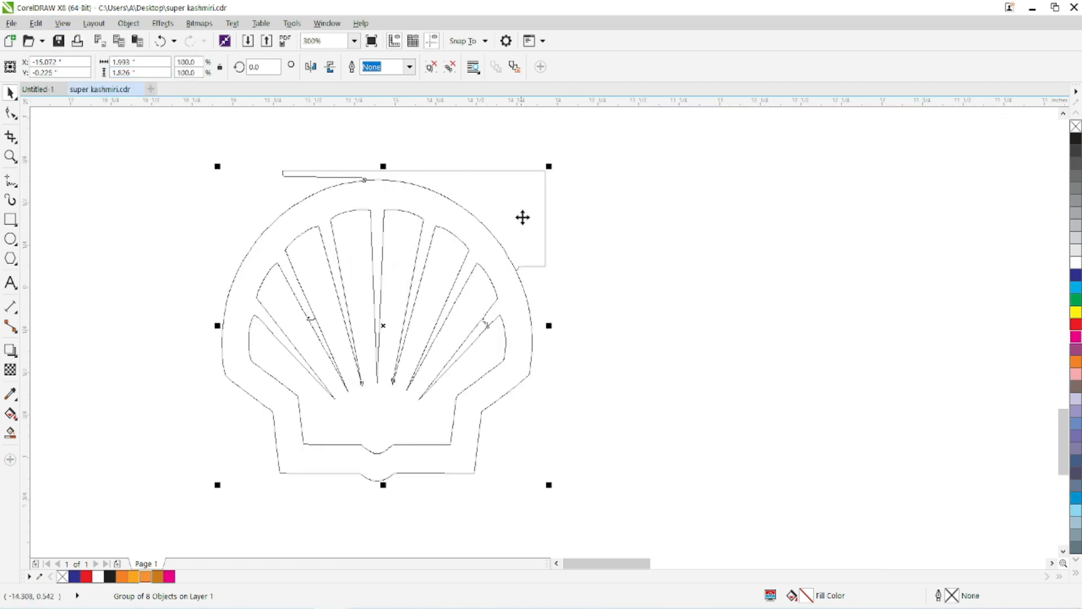
{"action": "key", "text": "ctrl+u"}
{"action": "left_click", "coordinate": [503, 172]}
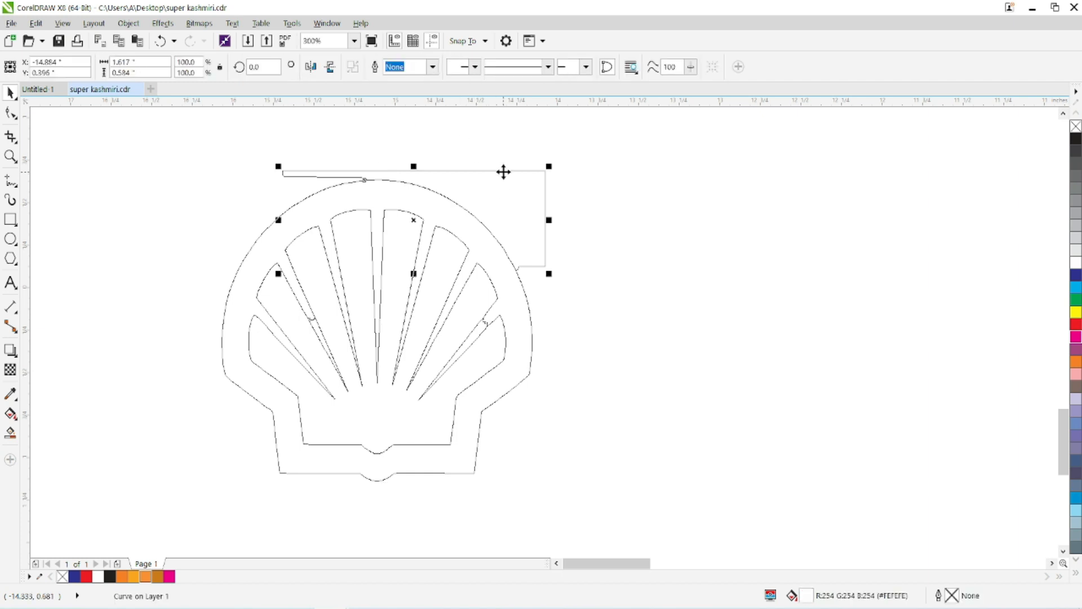
{"action": "key", "text": "Delete"}
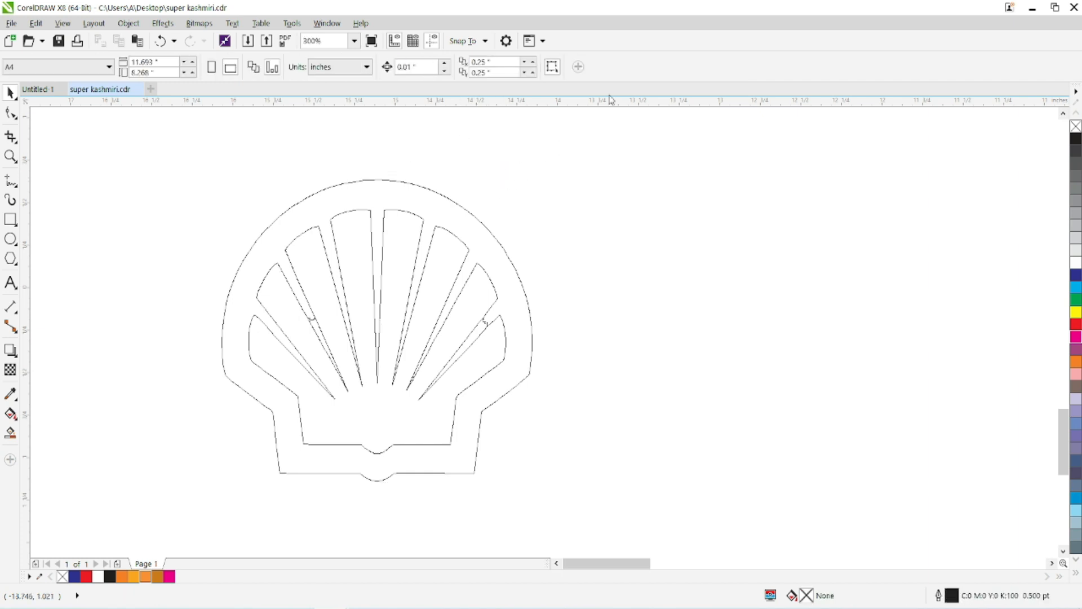
Restore the full-color view and group all curves of the traced Shell logo.
{"action": "left_click", "coordinate": [63, 23]}
{"action": "left_click", "coordinate": [83, 85]}
{"action": "scroll", "coordinate": [215, 193], "scroll_direction": "down", "scroll_amount": 2}
{"action": "left_click_drag", "start_coordinate": [162, 161], "coordinate": [398, 344]}
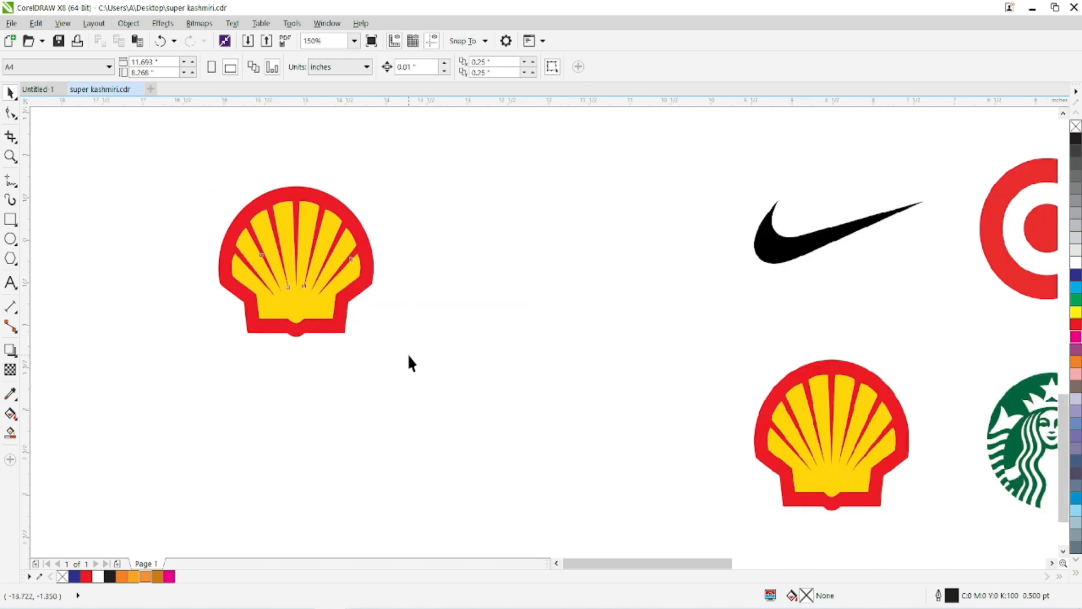
{"action": "left_click", "coordinate": [587, 67]}
{"action": "scroll", "coordinate": [445, 271], "scroll_direction": "down", "scroll_amount": 5}
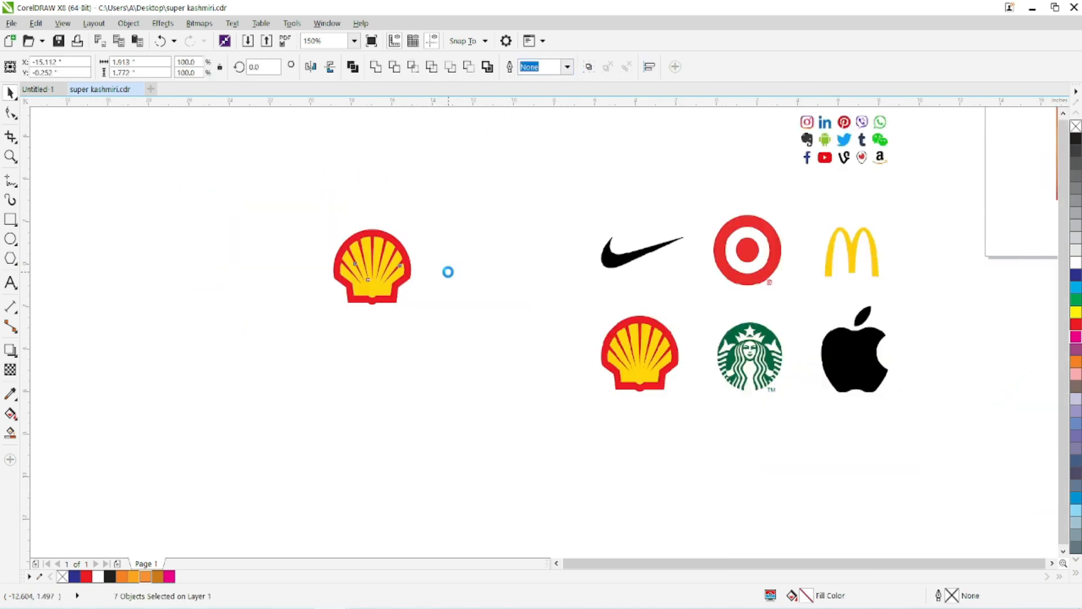
Place the grouped Shell logo over the larger chilli powder flyer, enlarge it to about 147%, and move it below the Apple logo.
{"action": "left_click_drag", "start_coordinate": [273, 307], "coordinate": [511, 244]}
{"action": "scroll", "coordinate": [511, 236], "scroll_direction": "up", "scroll_amount": 2}
{"action": "scroll", "coordinate": [511, 236], "scroll_direction": "up", "scroll_amount": 2}
{"action": "left_click_drag", "start_coordinate": [442, 320], "coordinate": [373, 392]}
{"action": "left_click_drag", "start_coordinate": [509, 247], "coordinate": [467, 359]}
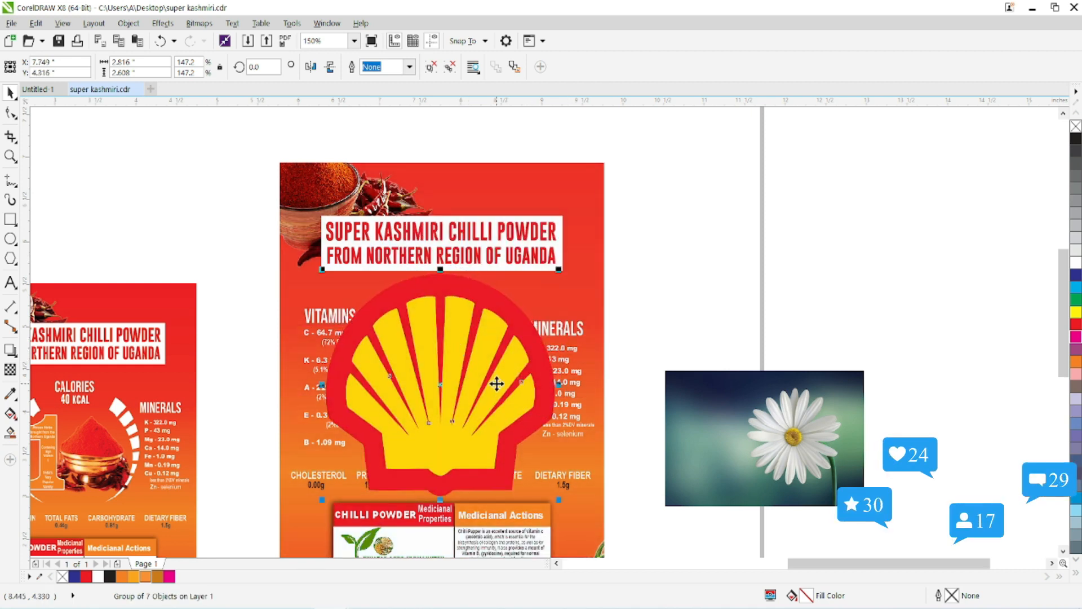
{"action": "scroll", "coordinate": [393, 210], "scroll_direction": "down", "scroll_amount": 5}
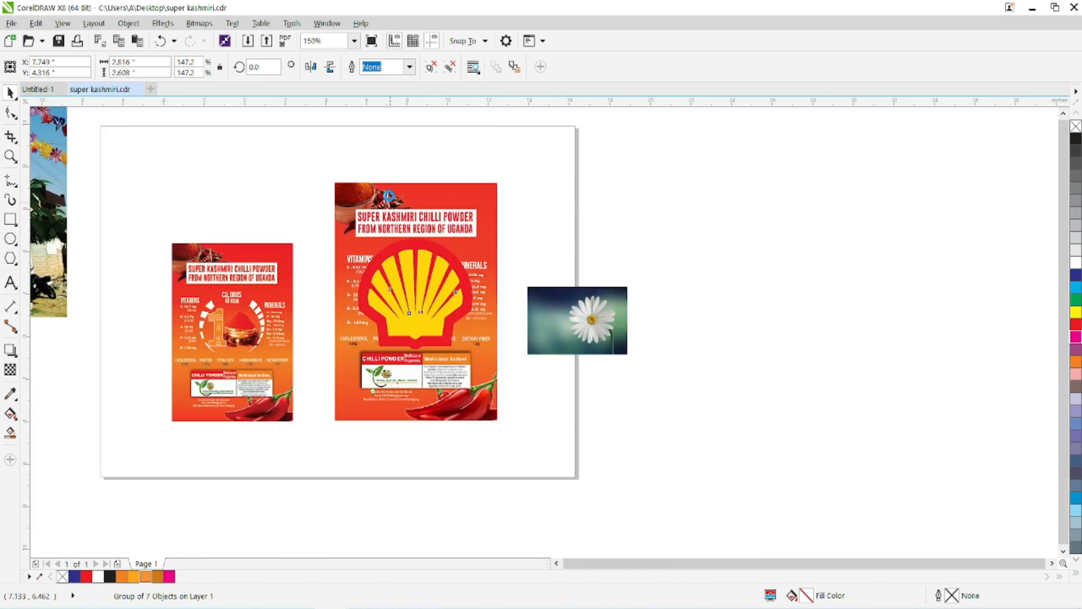
{"action": "left_click_drag", "start_coordinate": [398, 244], "coordinate": [178, 451]}
Start an outline trace of the daisy photo with the High Quality Image preset.
{"action": "left_click_drag", "start_coordinate": [490, 260], "coordinate": [546, 260]}
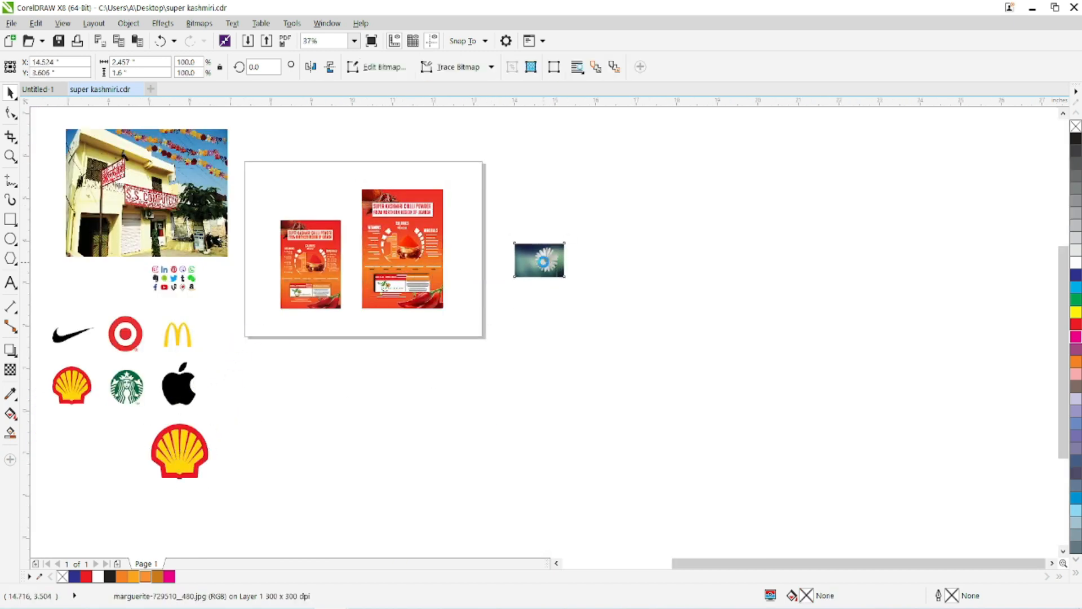
{"action": "scroll", "coordinate": [546, 260], "scroll_direction": "up", "scroll_amount": 5}
{"action": "scroll", "coordinate": [545, 255], "scroll_direction": "up", "scroll_amount": 2}
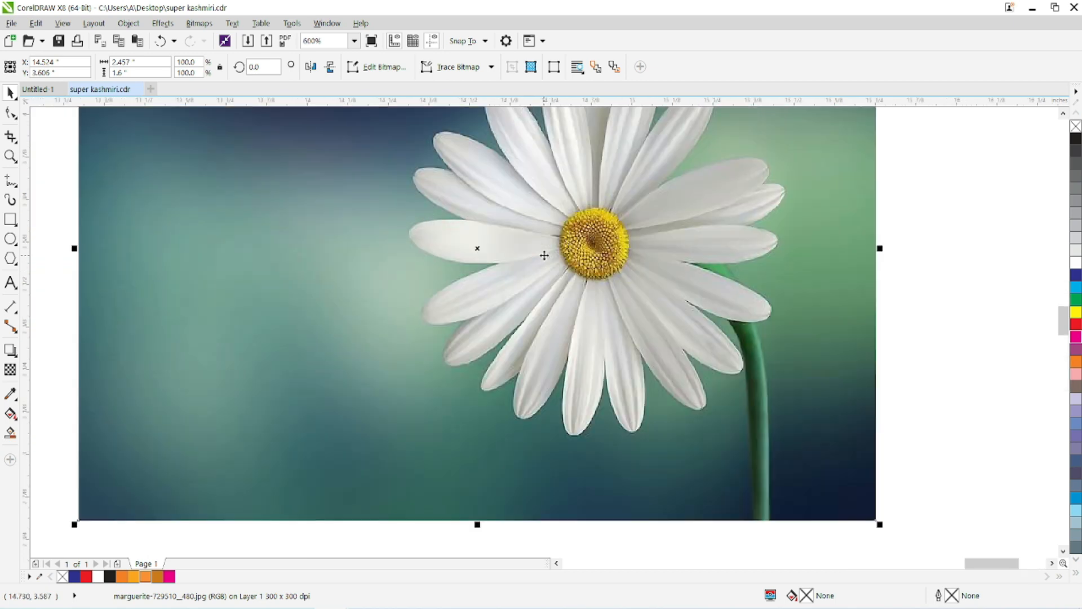
{"action": "scroll", "coordinate": [542, 253], "scroll_direction": "down", "scroll_amount": 1}
{"action": "left_click_drag", "start_coordinate": [534, 194], "coordinate": [459, 213]}
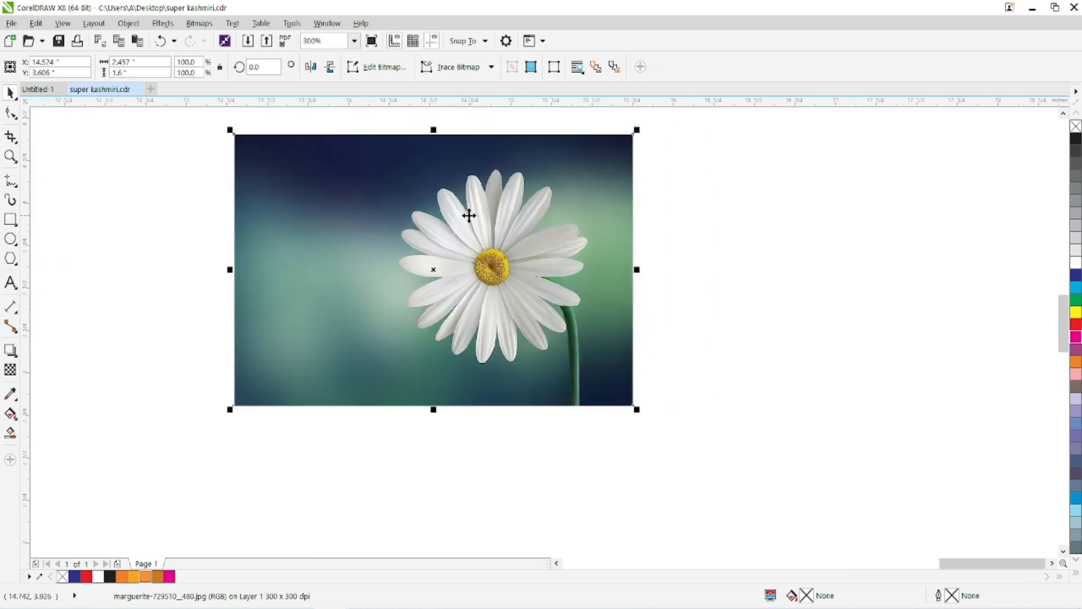
{"action": "left_click", "coordinate": [469, 68]}
{"action": "mouse_move", "coordinate": [477, 116]}
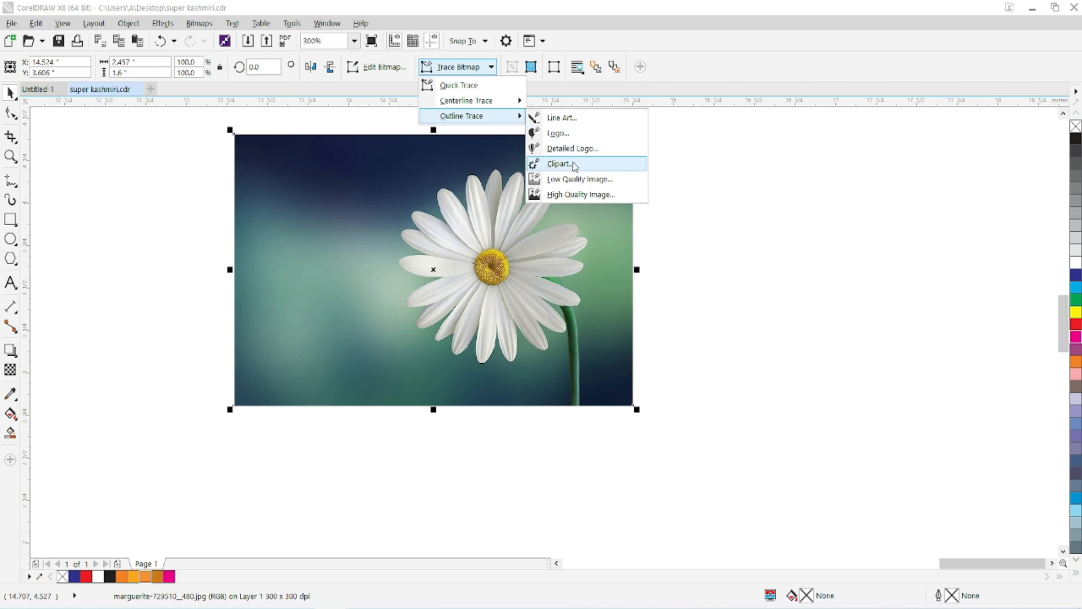
{"action": "left_click", "coordinate": [571, 195]}
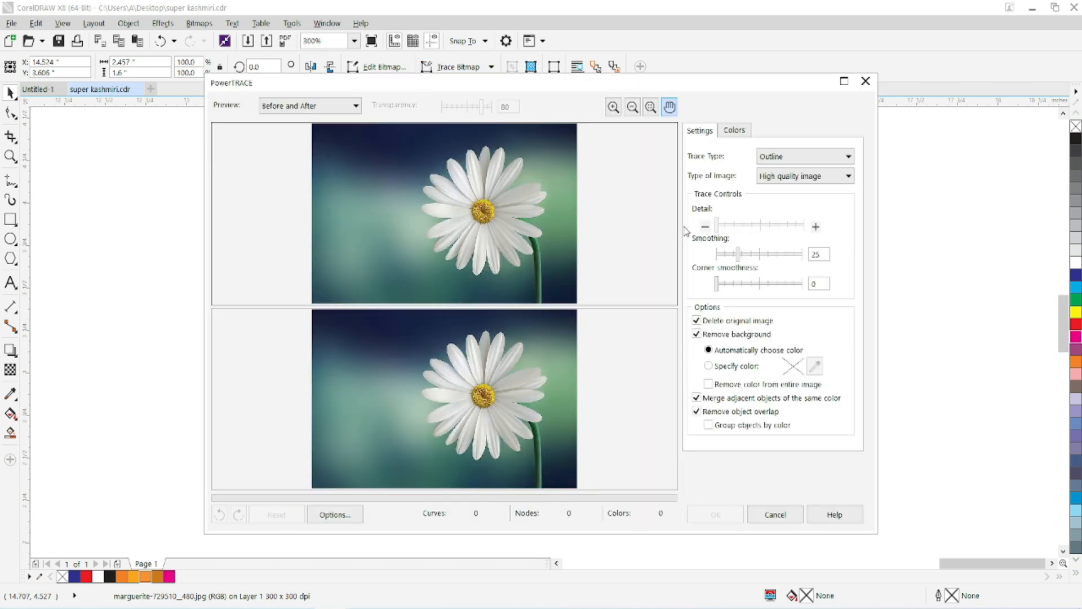
Raise the trace detail to its maximum and apply the trace to the daisy photo.
{"action": "left_click", "coordinate": [801, 225]}
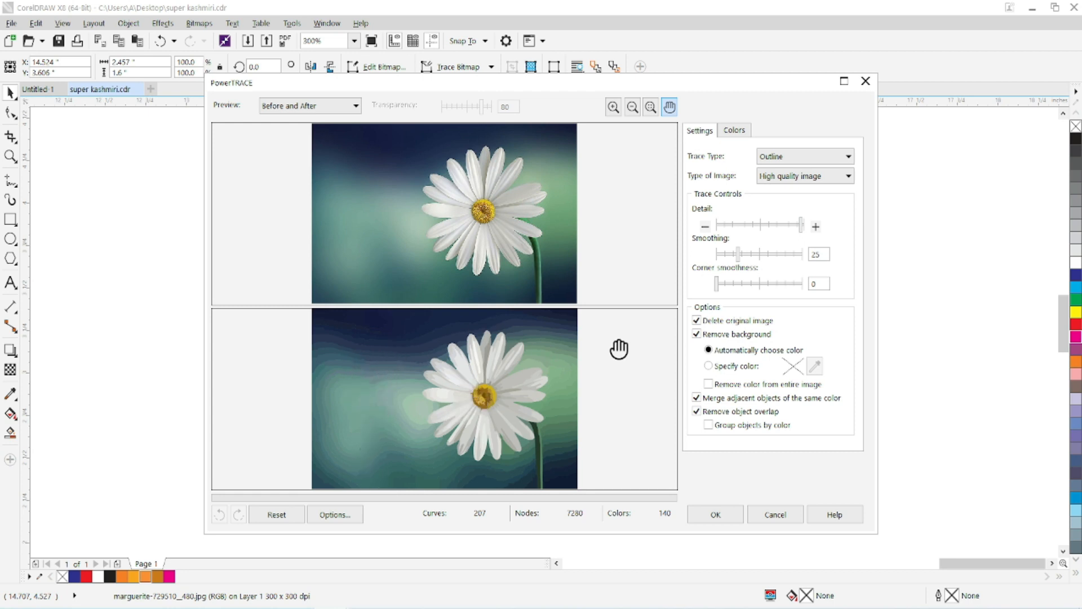
{"action": "left_click", "coordinate": [705, 513]}
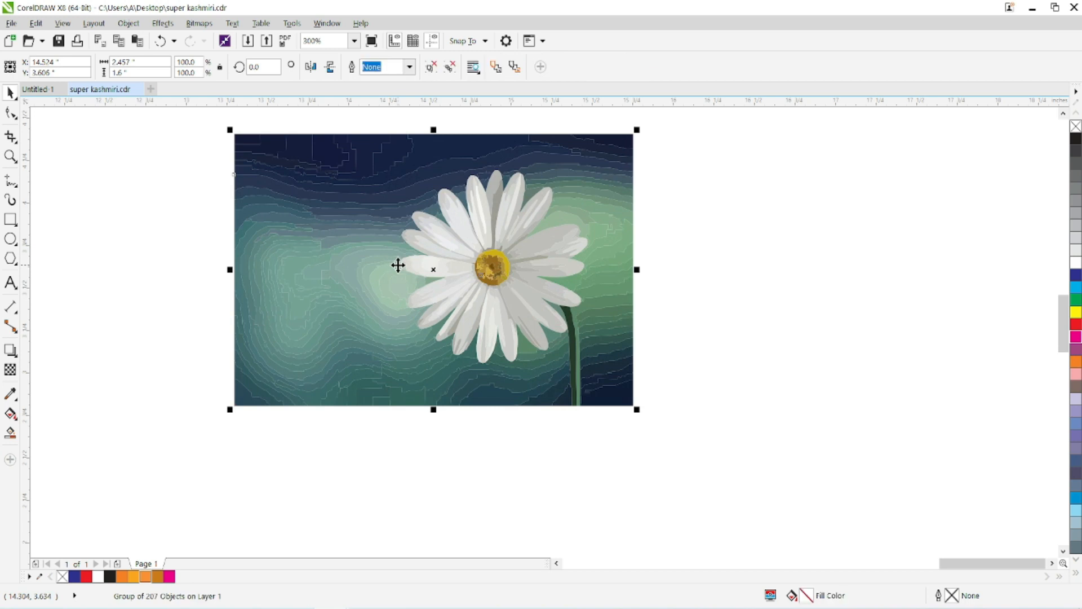
{"action": "scroll", "coordinate": [446, 213], "scroll_direction": "up", "scroll_amount": 2}
{"action": "scroll", "coordinate": [448, 213], "scroll_direction": "down", "scroll_amount": 1}
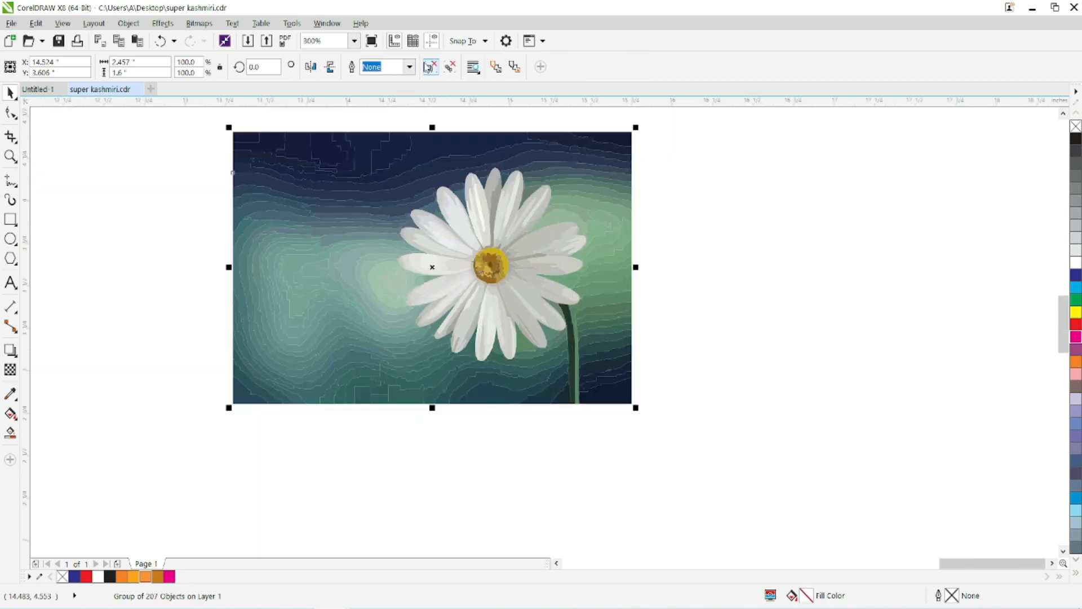
Ungroup the traced daisy image and select all of its curves.
{"action": "left_click", "coordinate": [693, 172]}
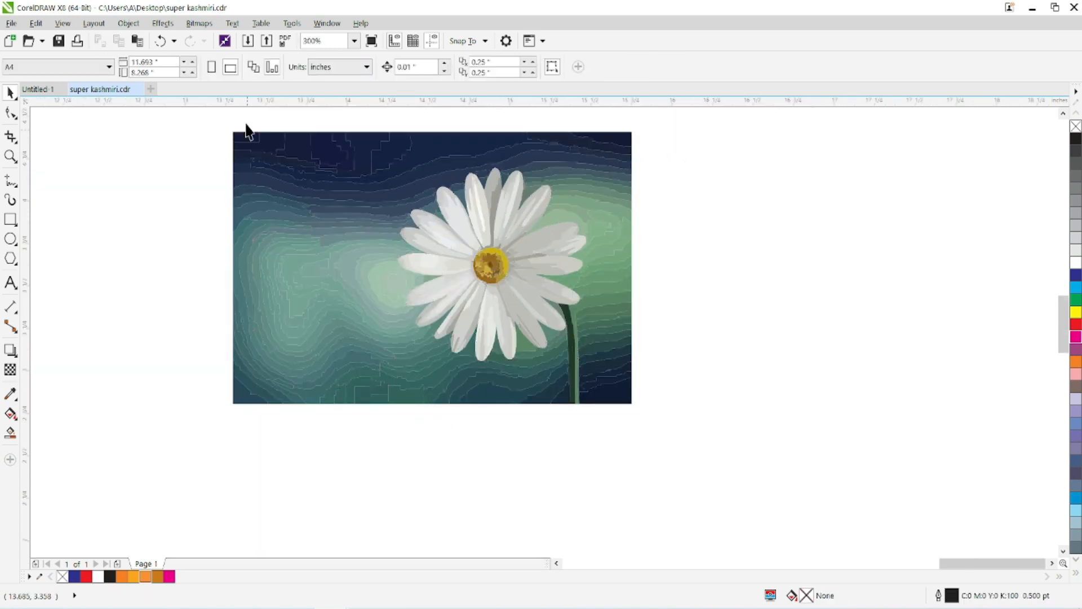
{"action": "left_click_drag", "start_coordinate": [225, 124], "coordinate": [680, 429]}
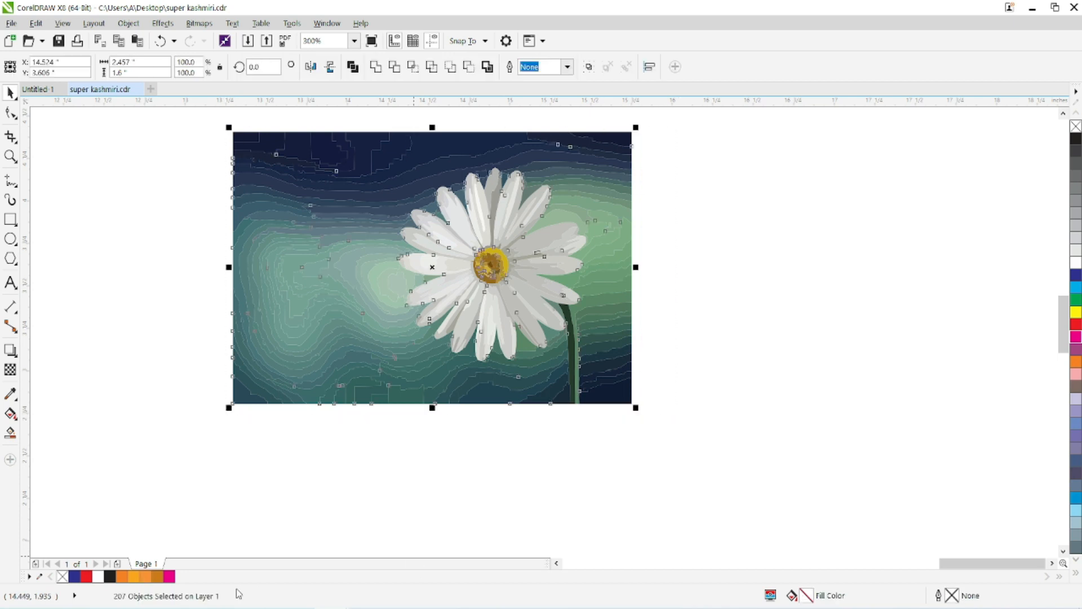
{"action": "left_click", "coordinate": [536, 448]}
Pull several dark background curves around the daisy's stem away from the lower edge of the traced image.
{"action": "scroll", "coordinate": [570, 412], "scroll_direction": "up", "scroll_amount": 1}
{"action": "left_click_drag", "start_coordinate": [632, 378], "coordinate": [663, 430]}
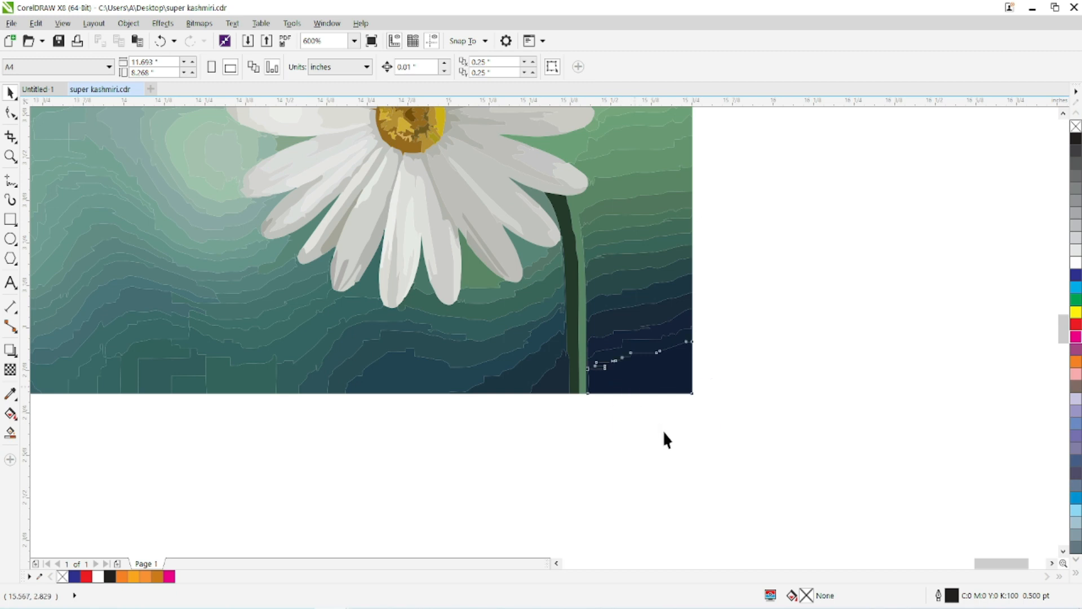
{"action": "left_click_drag", "start_coordinate": [556, 387], "coordinate": [556, 430]}
{"action": "left_click_drag", "start_coordinate": [632, 358], "coordinate": [667, 369]}
{"action": "left_click_drag", "start_coordinate": [532, 382], "coordinate": [493, 410]}
{"action": "left_click_drag", "start_coordinate": [391, 405], "coordinate": [392, 410]}
{"action": "left_click_drag", "start_coordinate": [628, 331], "coordinate": [656, 342]}
{"action": "left_click_drag", "start_coordinate": [570, 223], "coordinate": [674, 396]}
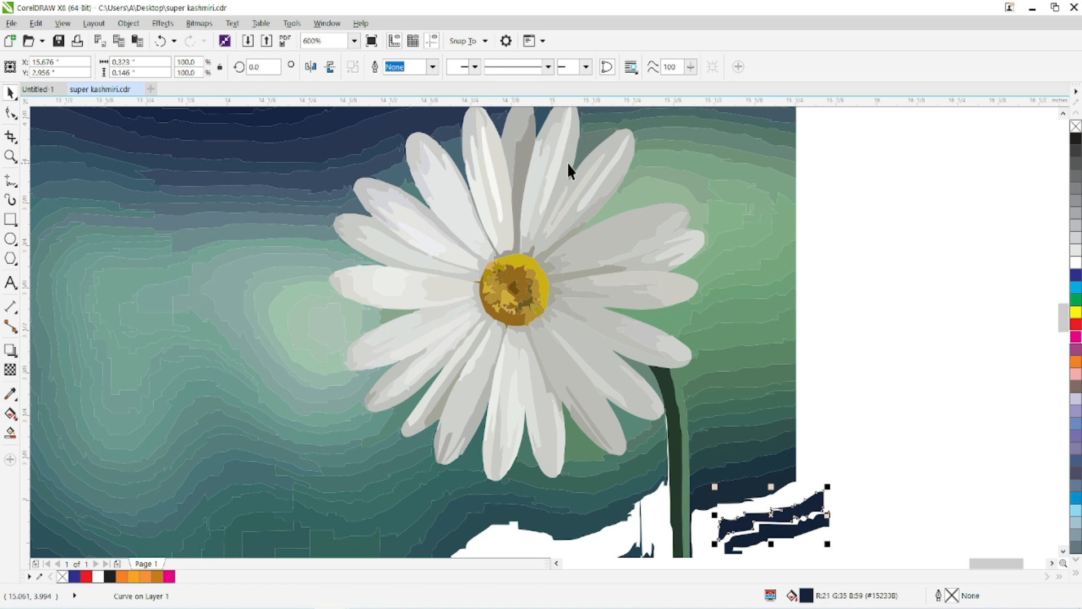
Pull individual shading curves out of the daisy's upper-right petals.
{"action": "left_click_drag", "start_coordinate": [623, 242], "coordinate": [634, 202]}
{"action": "left_click_drag", "start_coordinate": [664, 245], "coordinate": [627, 237]}
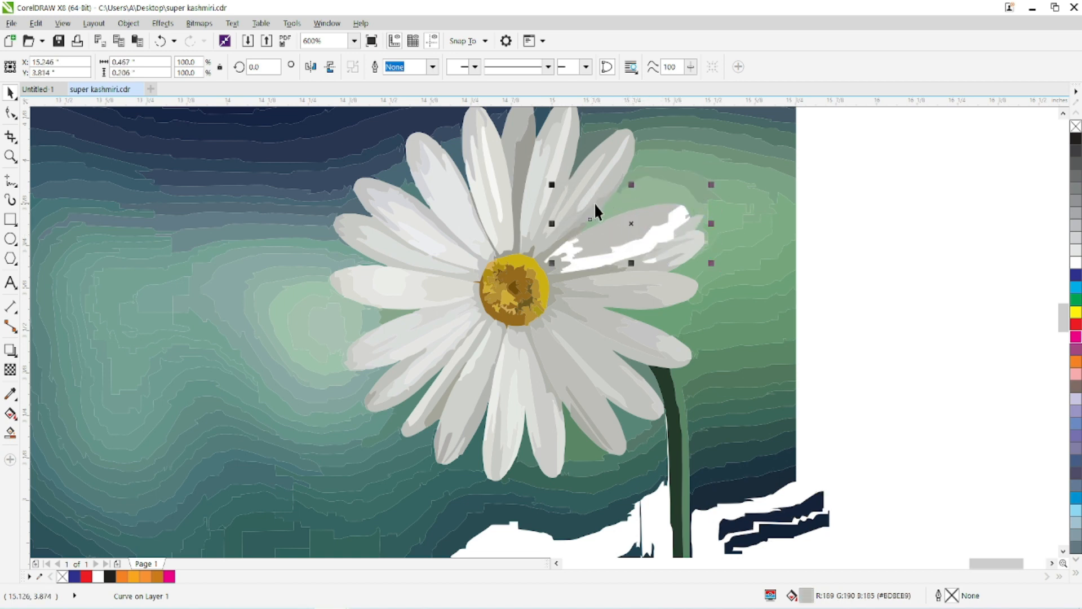
{"action": "left_click", "coordinate": [590, 179]}
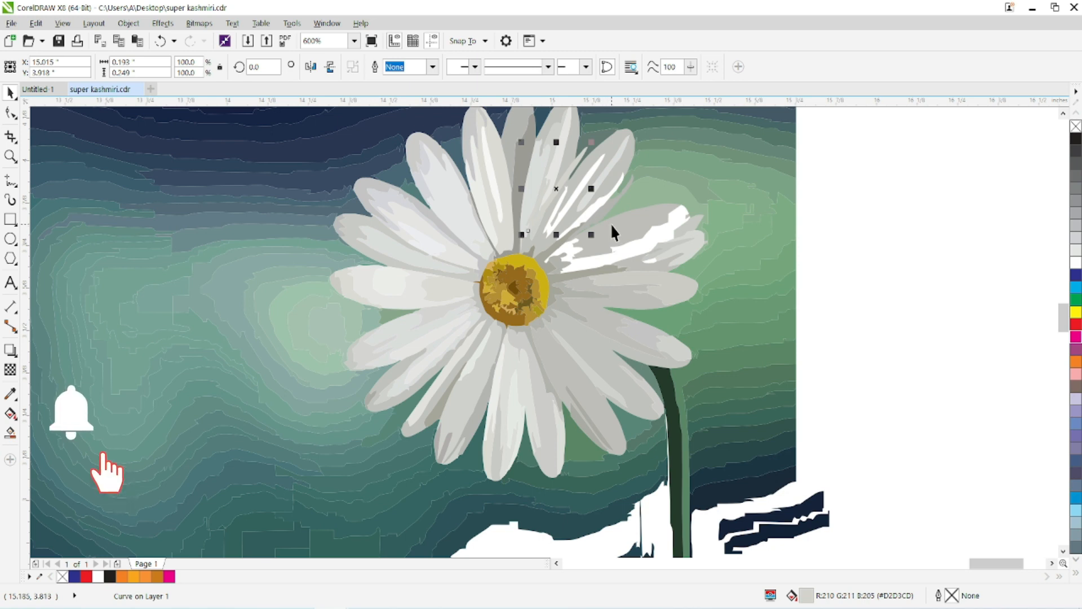
{"action": "scroll", "coordinate": [598, 223], "scroll_direction": "down", "scroll_amount": 2}
{"action": "left_click_drag", "start_coordinate": [387, 343], "coordinate": [835, 224]}
{"action": "scroll", "coordinate": [646, 404], "scroll_direction": "down", "scroll_amount": 2}
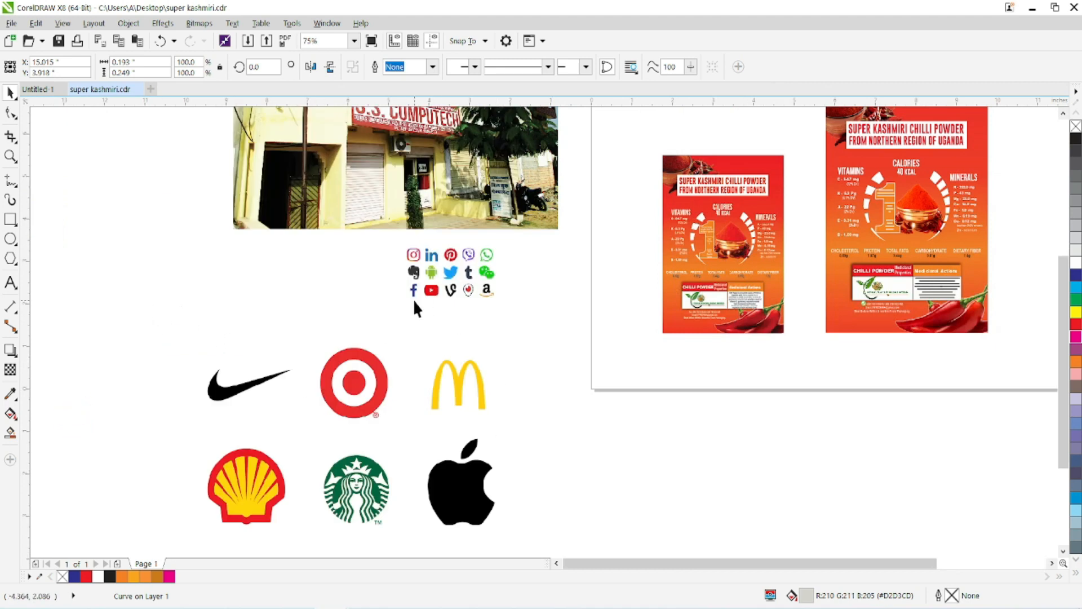
{"action": "scroll", "coordinate": [415, 300], "scroll_direction": "down", "scroll_amount": 2}
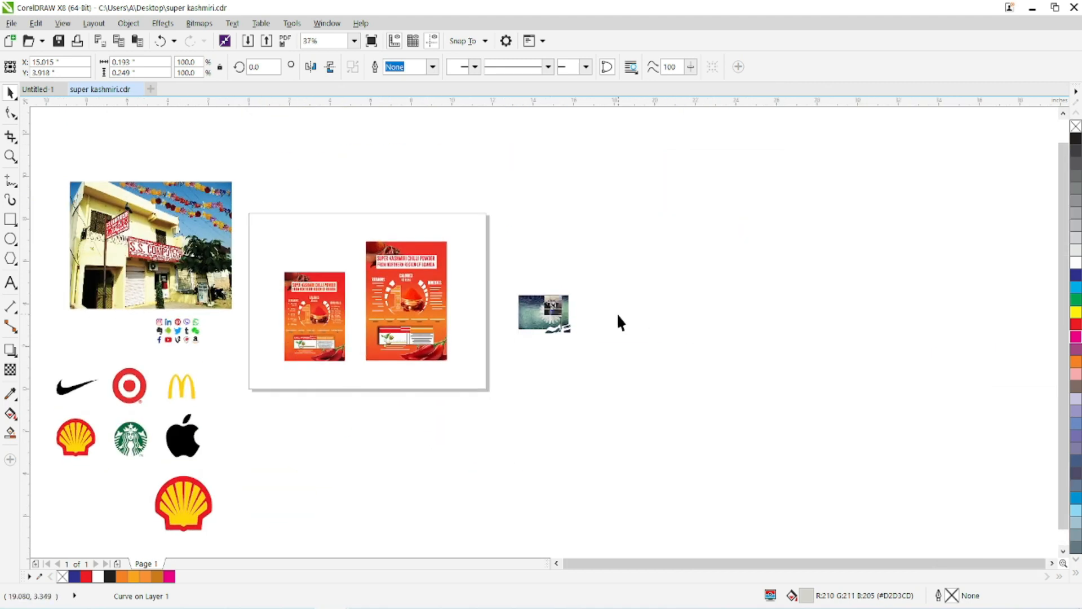
{"action": "scroll", "coordinate": [578, 303], "scroll_direction": "up", "scroll_amount": 6}
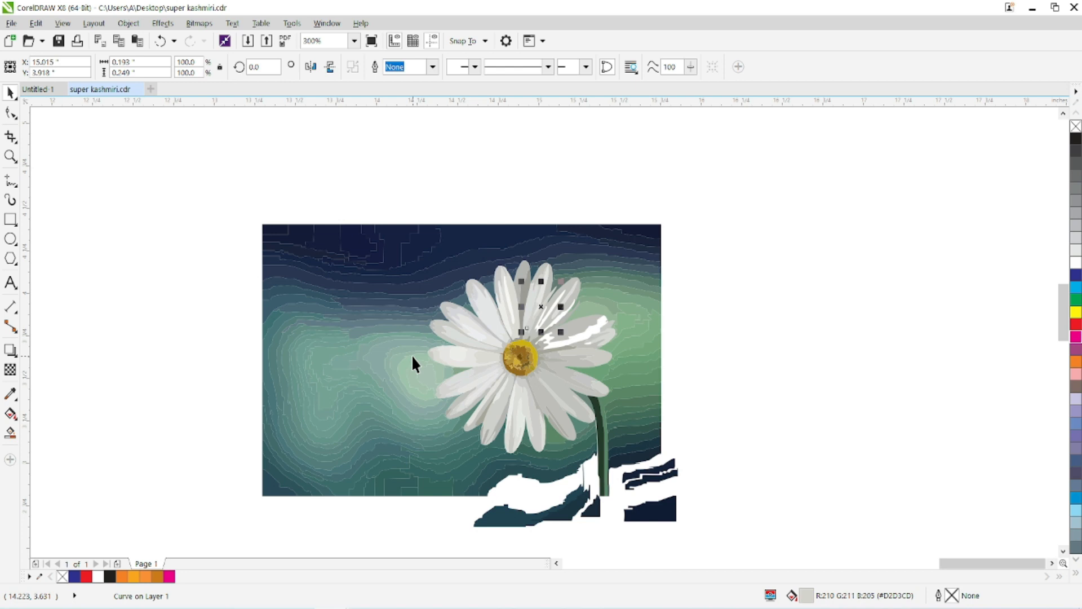
Select the whole traced daisy image with its displaced curves and delete it.
{"action": "scroll", "coordinate": [399, 328], "scroll_direction": "down", "scroll_amount": 1}
{"action": "left_click_drag", "start_coordinate": [399, 328], "coordinate": [774, 230]}
{"action": "left_click_drag", "start_coordinate": [662, 138], "coordinate": [970, 358]}
{"action": "key", "text": "Delete"}
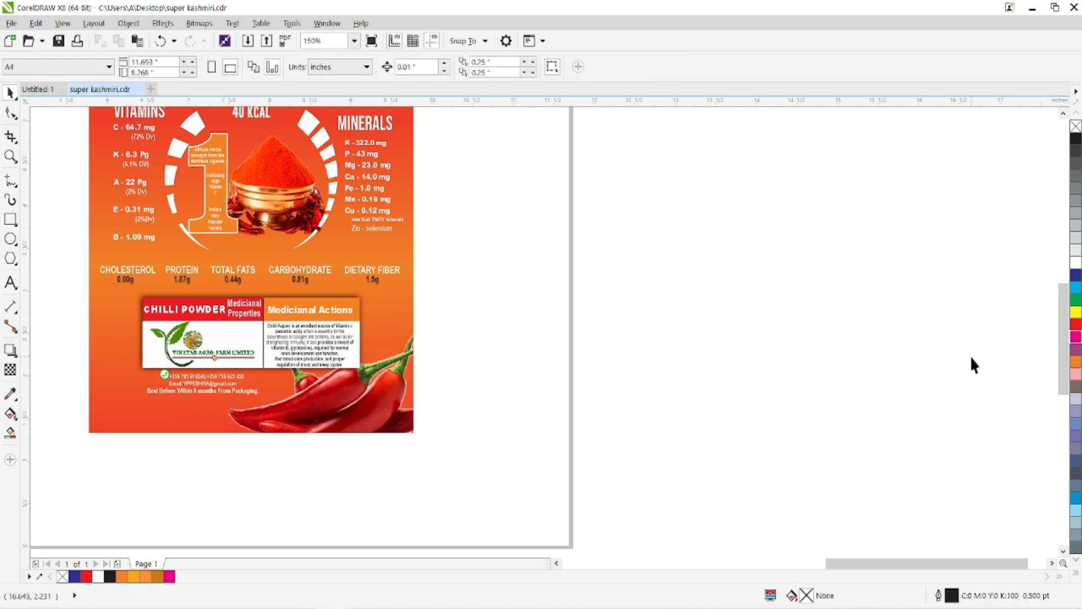
Delete the social media icons bitmap, the brand logos and the vector Shell logo below the shop photo.
{"action": "key", "text": "F4"}
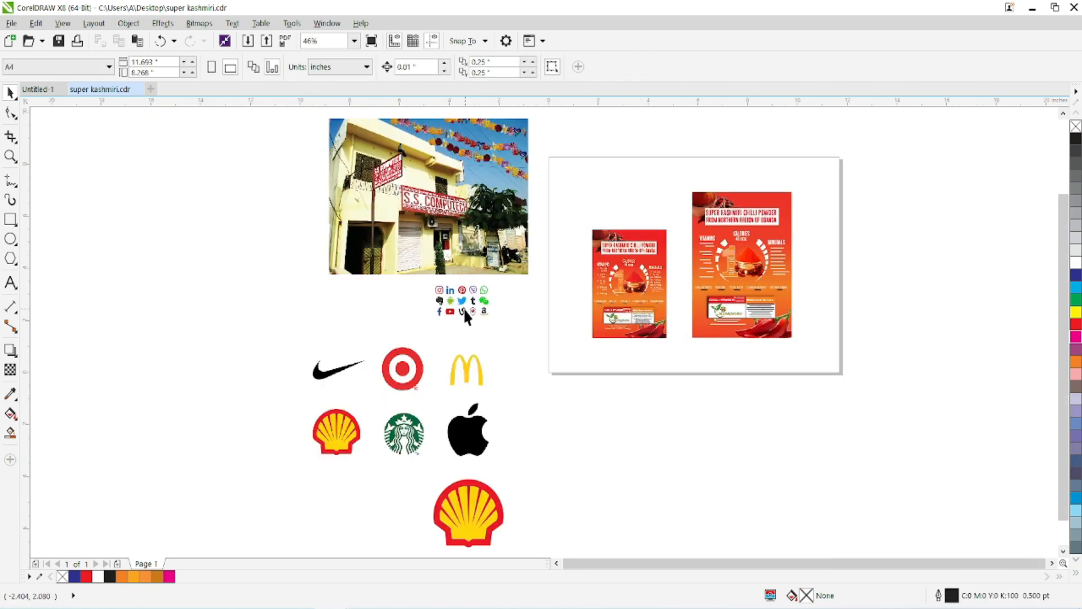
{"action": "left_click_drag", "start_coordinate": [423, 329], "coordinate": [496, 271]}
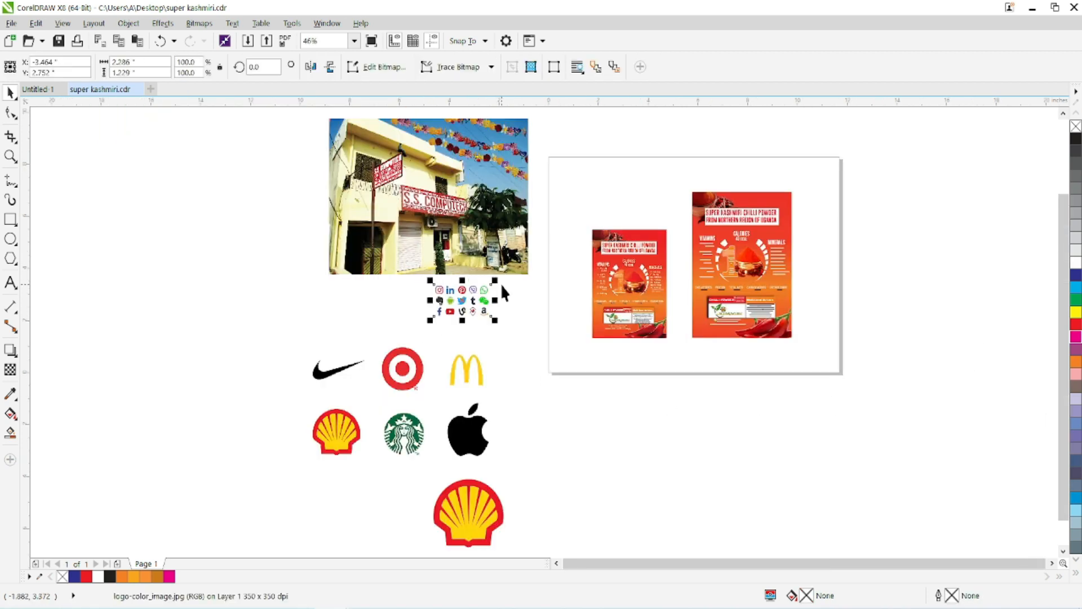
{"action": "key", "text": "Delete"}
{"action": "left_click_drag", "start_coordinate": [275, 310], "coordinate": [541, 550]}
{"action": "key", "text": "Delete"}
Examine the bitmap effect categories and the available bitmap plug-ins.
{"action": "key", "text": "F5"}
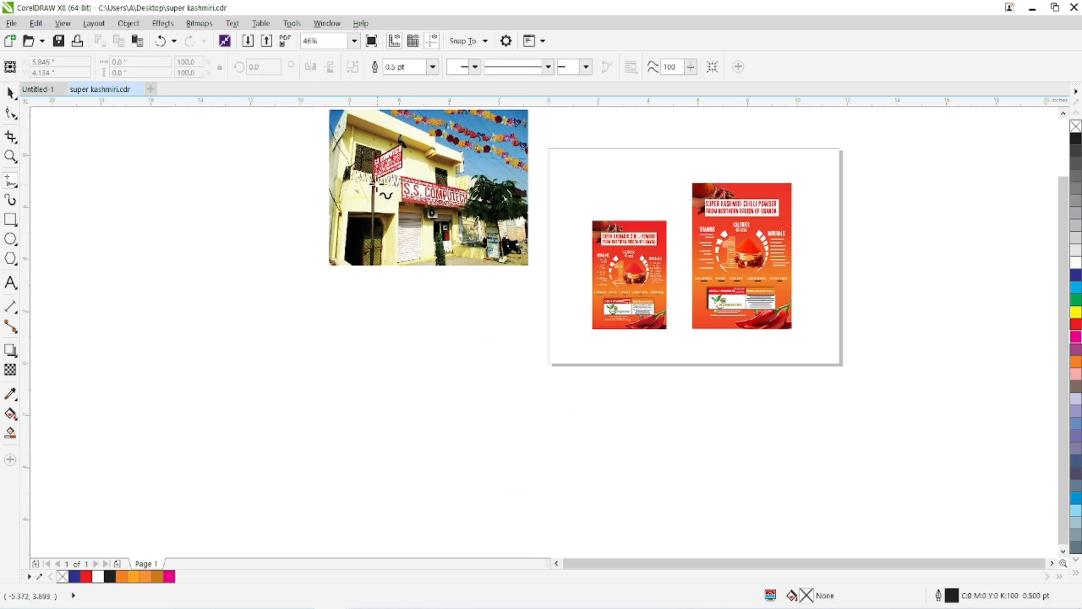
{"action": "left_click", "coordinate": [199, 23]}
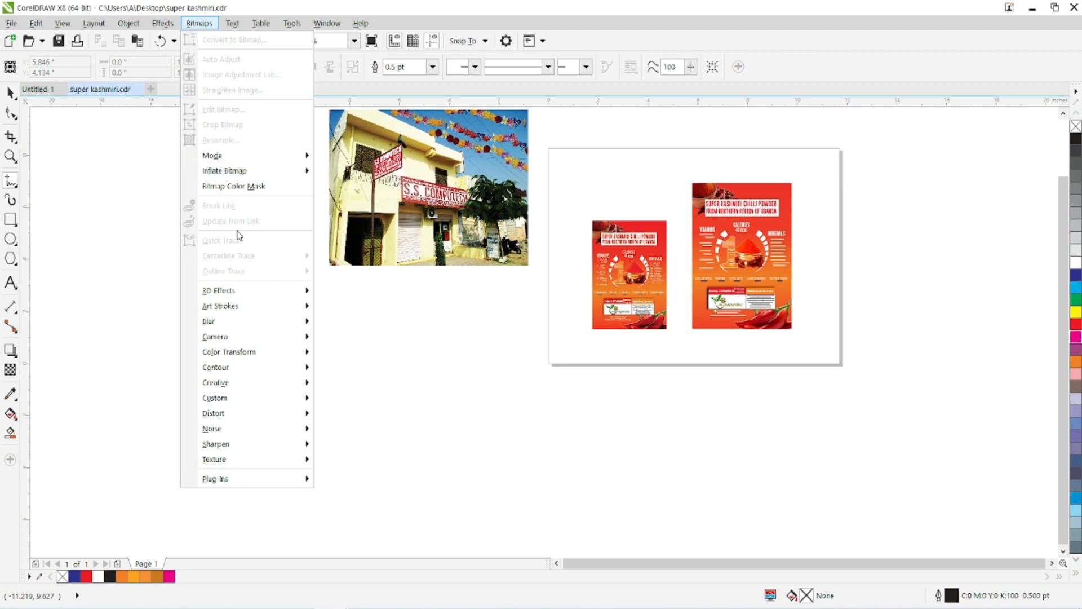
{"action": "mouse_move", "coordinate": [248, 481]}
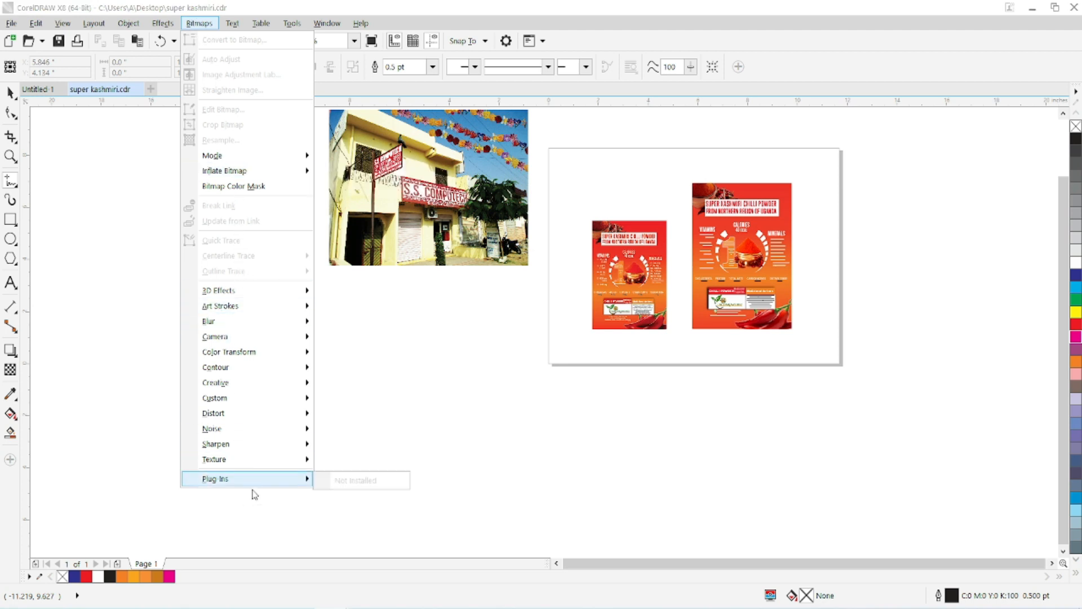